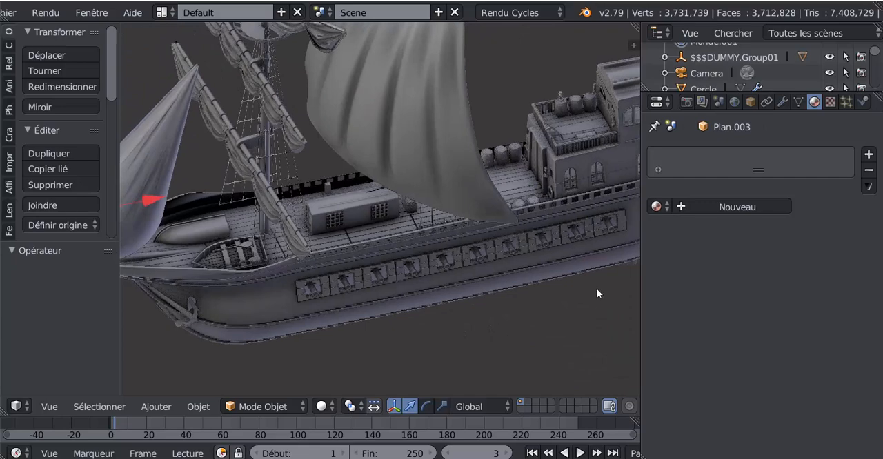
Examine the treasure chests and surrounding props on the pirate ship's deck from several angles and distances.
{"action": "middle_click_drag", "start_coordinate": [580, 290], "coordinate": [405, 121]}
{"action": "scroll", "coordinate": [420, 316], "scroll_direction": "up", "scroll_amount": 10}
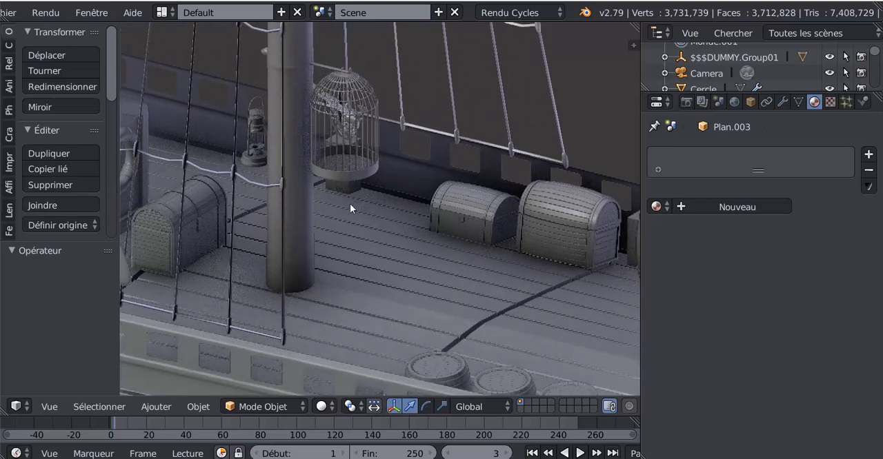
{"action": "middle_click_drag", "start_coordinate": [349, 204], "coordinate": [473, 248]}
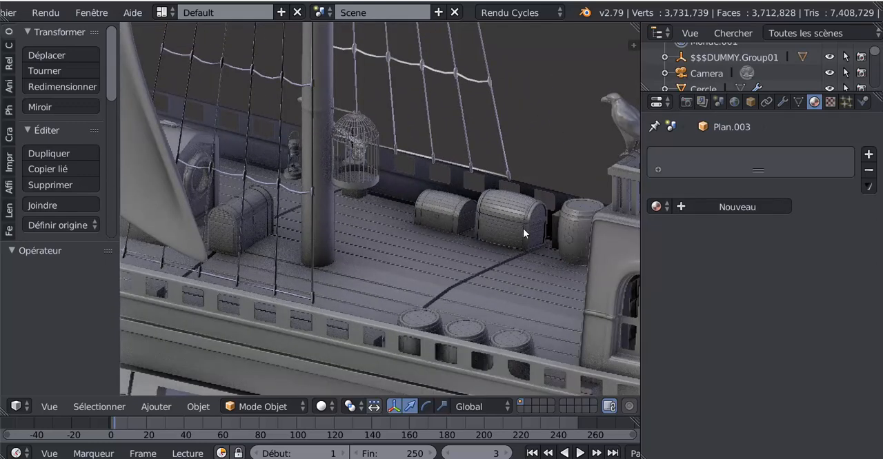
{"action": "middle_click_drag", "start_coordinate": [482, 274], "coordinate": [481, 321]}
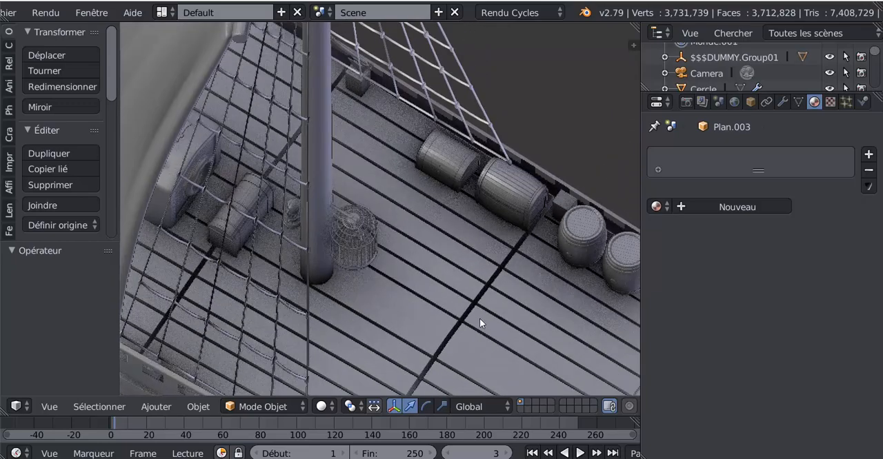
{"action": "scroll", "coordinate": [478, 315], "scroll_direction": "up", "scroll_amount": 4}
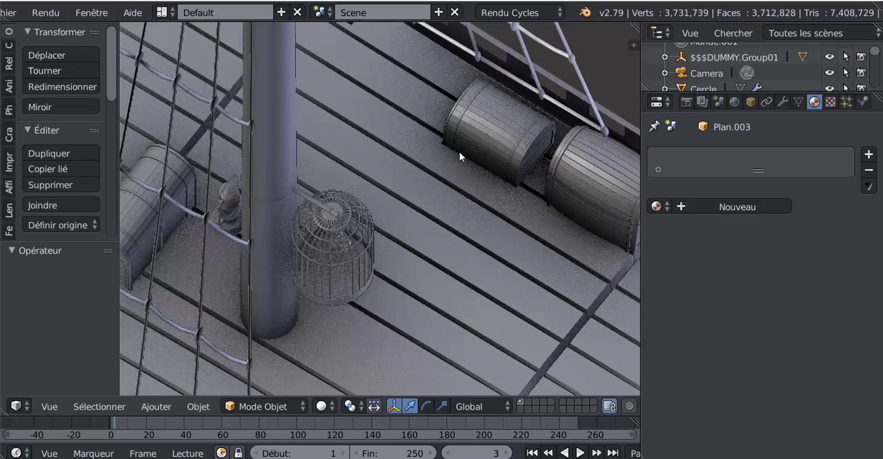
{"action": "middle_click_drag", "start_coordinate": [489, 236], "coordinate": [448, 233]}
{"action": "scroll", "coordinate": [449, 228], "scroll_direction": "up", "scroll_amount": 6}
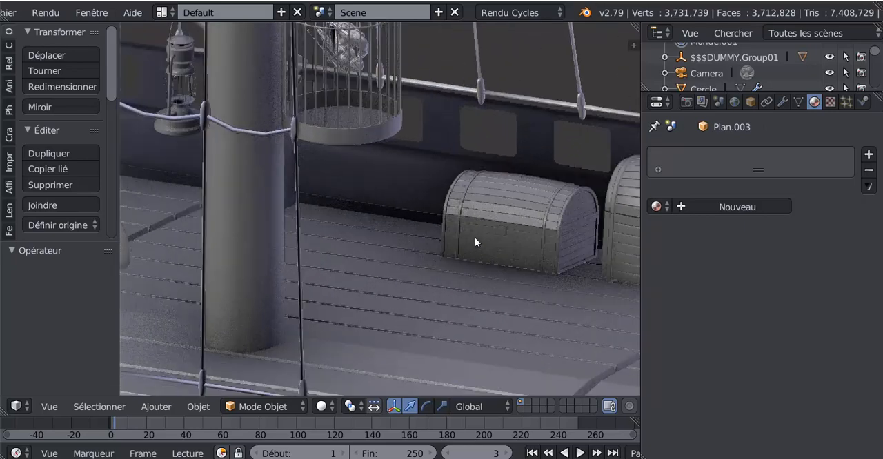
{"action": "scroll", "coordinate": [471, 272], "scroll_direction": "down", "scroll_amount": 8}
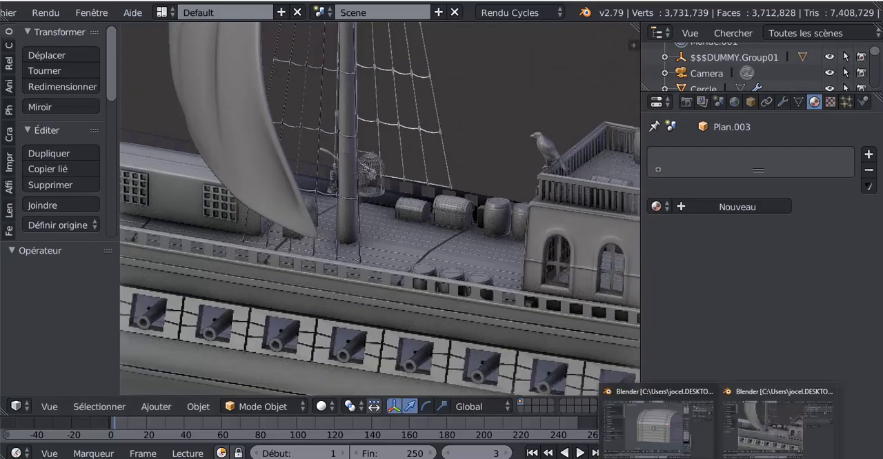
Switch to the Blender window with the standalone treasure chest and examine its shape from several angles.
{"action": "left_click", "coordinate": [648, 441]}
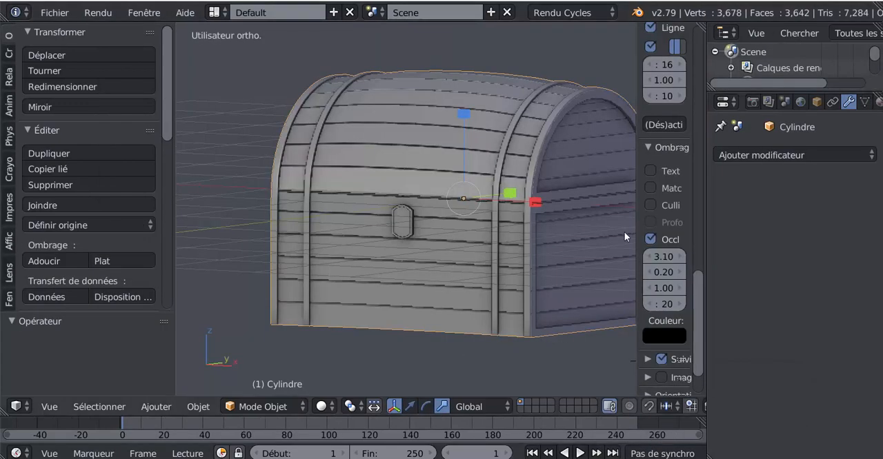
{"action": "left_click_drag", "start_coordinate": [636, 220], "coordinate": [700, 222]}
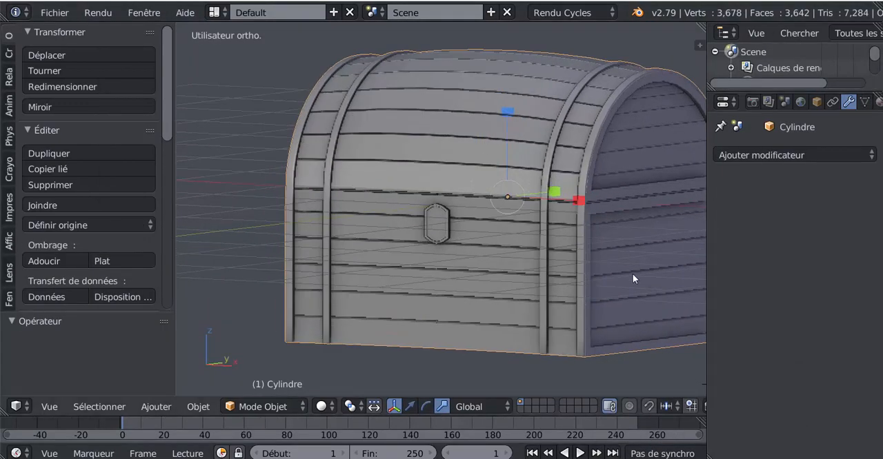
{"action": "scroll", "coordinate": [620, 276], "scroll_direction": "down", "scroll_amount": 2}
{"action": "middle_click_drag", "start_coordinate": [606, 282], "coordinate": [545, 305]}
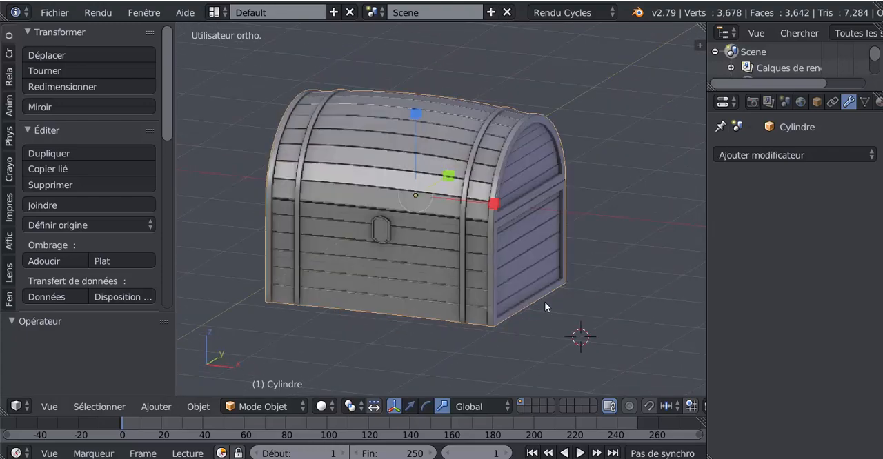
{"action": "scroll", "coordinate": [541, 302], "scroll_direction": "up", "scroll_amount": 3}
{"action": "scroll", "coordinate": [540, 301], "scroll_direction": "down", "scroll_amount": 3}
{"action": "middle_click_drag", "start_coordinate": [492, 311], "coordinate": [472, 334]}
{"action": "scroll", "coordinate": [542, 328], "scroll_direction": "up", "scroll_amount": 3}
{"action": "scroll", "coordinate": [539, 323], "scroll_direction": "up", "scroll_amount": 2}
{"action": "scroll", "coordinate": [541, 323], "scroll_direction": "down", "scroll_amount": 3}
Examine the chest's mesh topology in edit mode and wireframe, comparing it with the shaded object.
{"action": "key", "text": "Tab"}
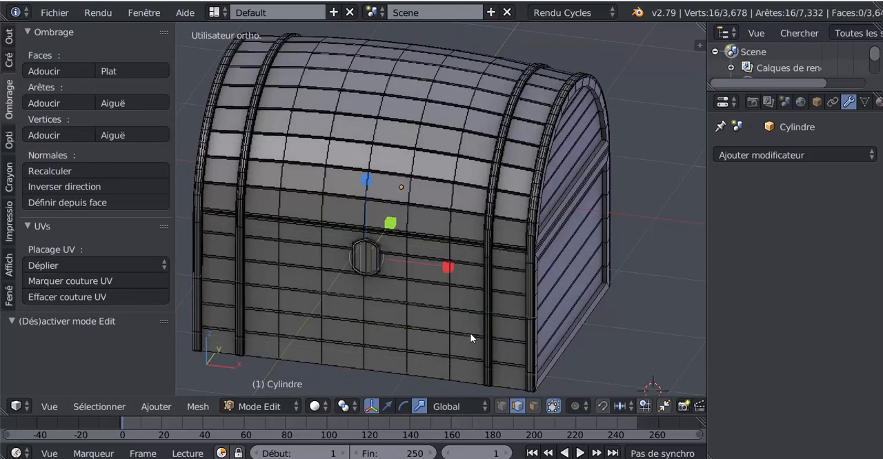
{"action": "key", "text": "z"}
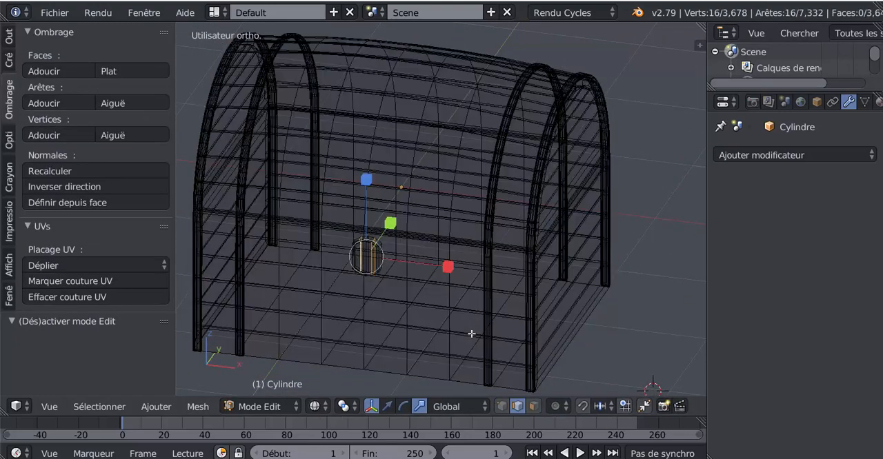
{"action": "key", "text": "z"}
{"action": "key", "text": "Tab"}
{"action": "mouse_move", "coordinate": [471, 338]}
{"action": "middle_mouse_down"}
{"action": "mouse_move", "coordinate": [463, 325]}
{"action": "mouse_move", "coordinate": [515, 311]}
{"action": "middle_mouse_up"}
{"action": "key", "text": "z"}
{"action": "key", "text": "z"}
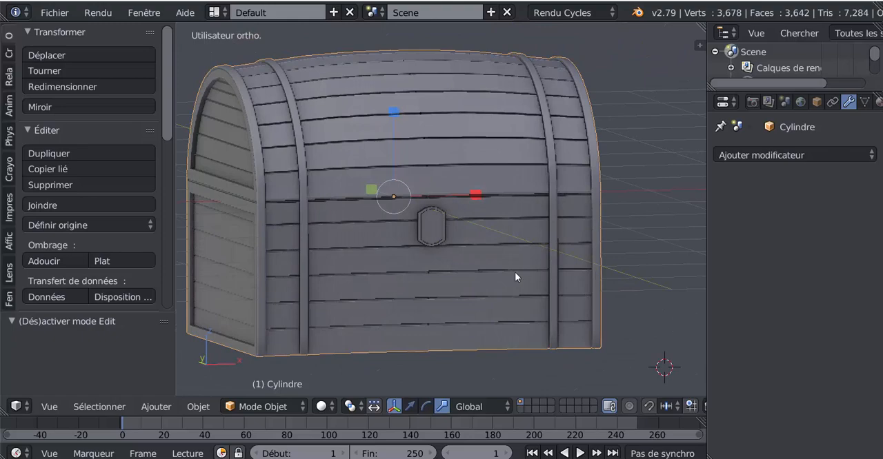
{"action": "key", "text": "Tab"}
{"action": "middle_click_drag", "start_coordinate": [492, 266], "coordinate": [506, 286]}
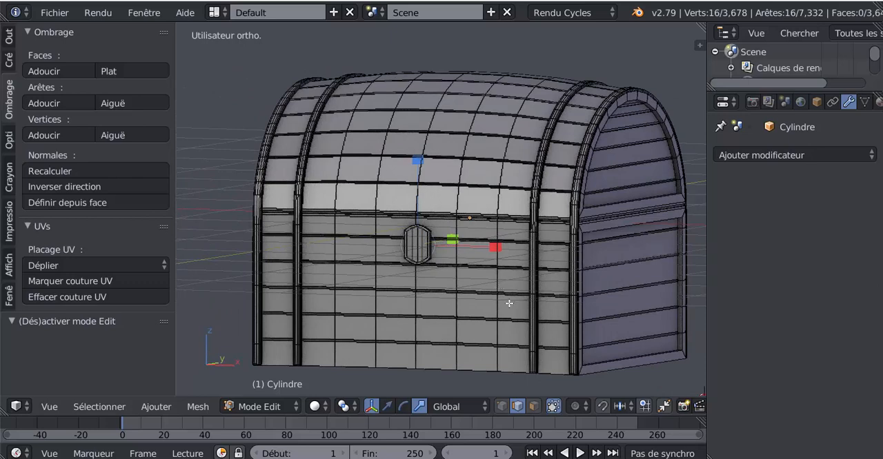
{"action": "middle_click_drag", "start_coordinate": [533, 341], "coordinate": [518, 342]}
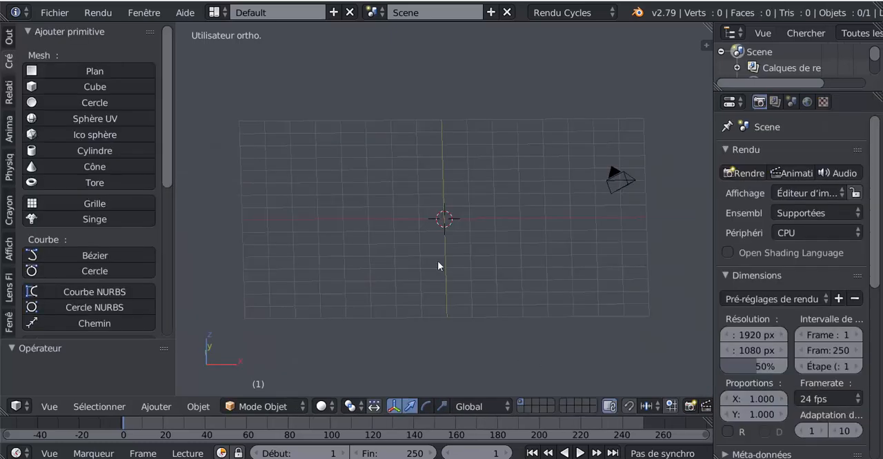
Add a cylinder to the empty scene and rotate it 90° about the global Y axis.
{"action": "left_click", "coordinate": [66, 151]}
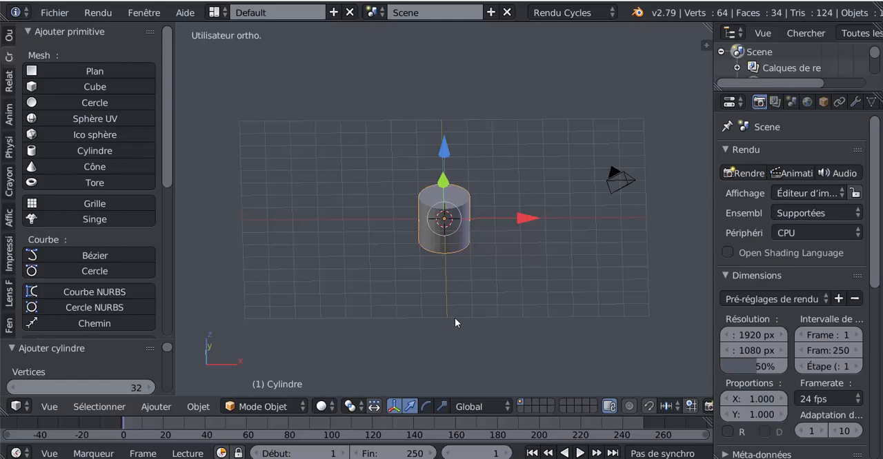
{"action": "key", "text": "r"}
{"action": "key", "text": "y"}
{"action": "key", "text": "9"}
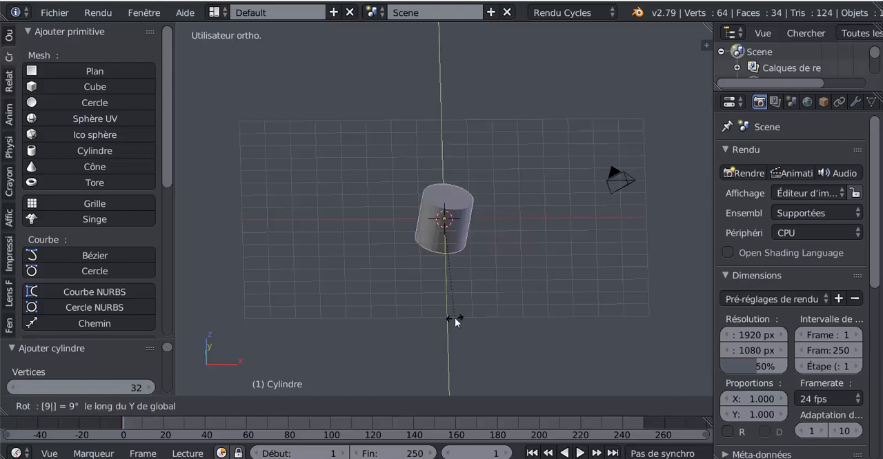
{"action": "key", "text": "0"}
{"action": "key", "text": "Return"}
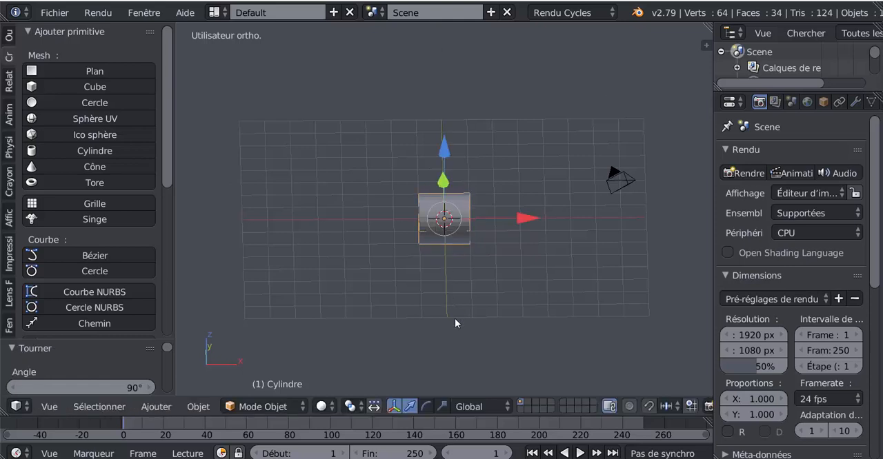
Stretch the cylinder lengthwise along the X axis by a factor of about 1.86 in front view.
{"action": "key", "text": "KP_1"}
{"action": "scroll", "coordinate": [455, 318], "scroll_direction": "up", "scroll_amount": 4}
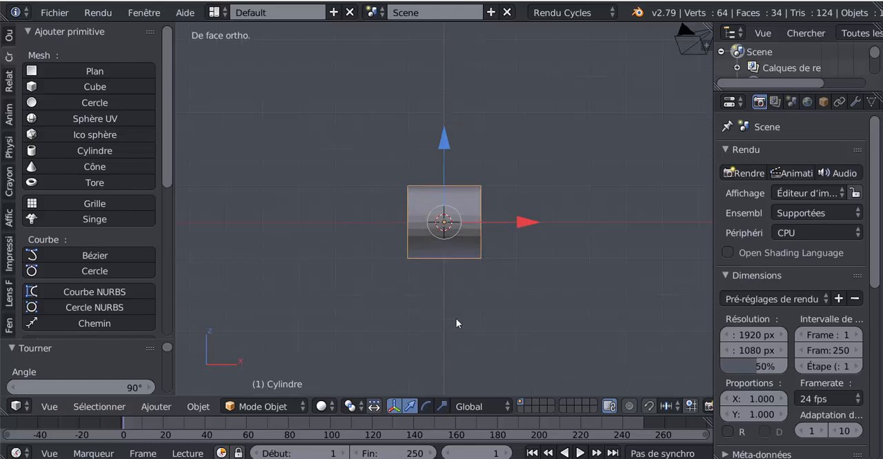
{"action": "left_click", "coordinate": [445, 406]}
{"action": "left_click_drag", "start_coordinate": [529, 230], "coordinate": [602, 236]}
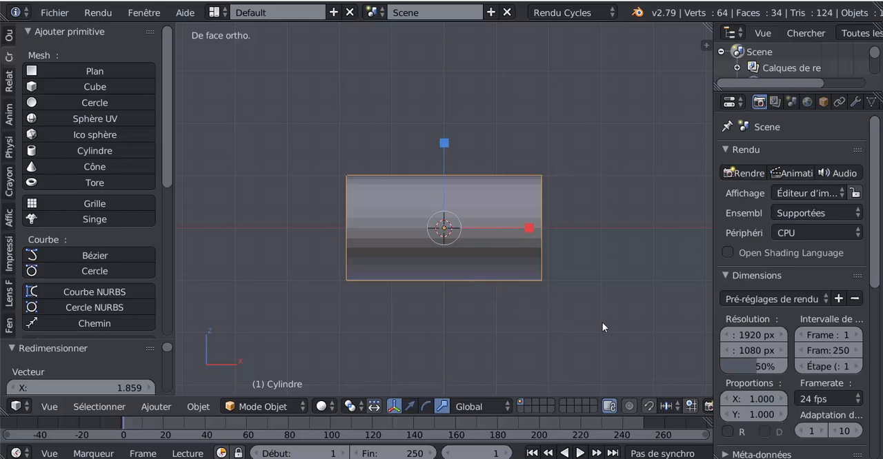
Delete the two circular end faces of the cylinder in face selection mode, leaving an open tube.
{"action": "middle_click_drag", "start_coordinate": [602, 328], "coordinate": [551, 329]}
{"action": "key", "text": "Tab"}
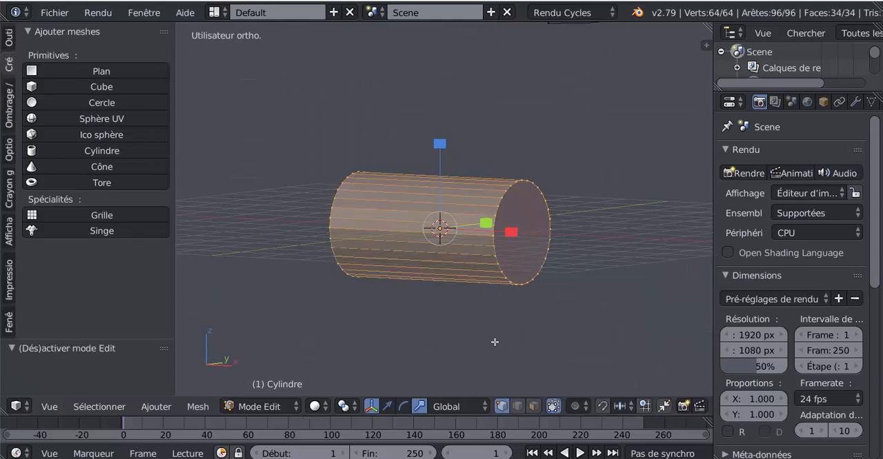
{"action": "left_click", "coordinate": [533, 407]}
{"action": "right_click", "coordinate": [510, 238]}
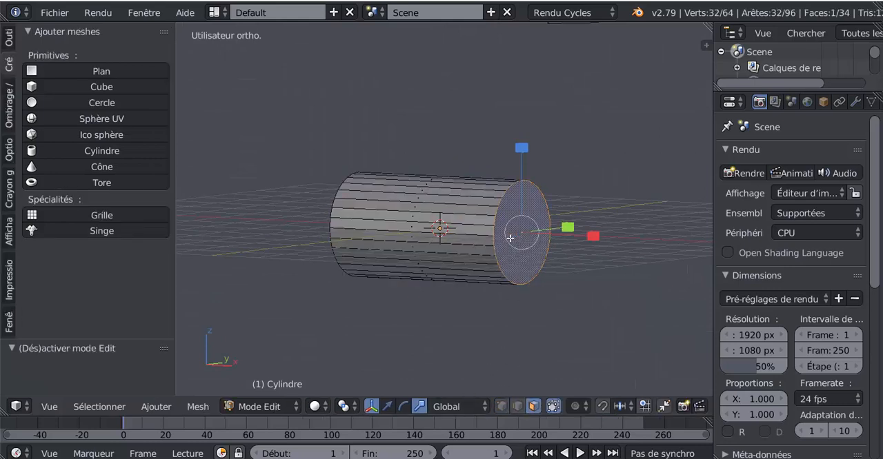
{"action": "middle_click_drag", "start_coordinate": [476, 318], "coordinate": [494, 316]}
{"action": "right_click", "coordinate": [356, 244], "text": "shift"}
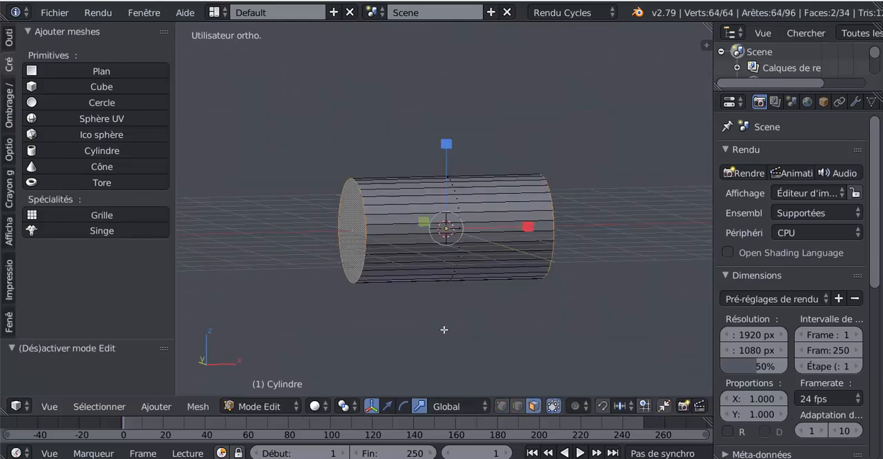
{"action": "key", "text": "x"}
{"action": "left_click", "coordinate": [397, 295]}
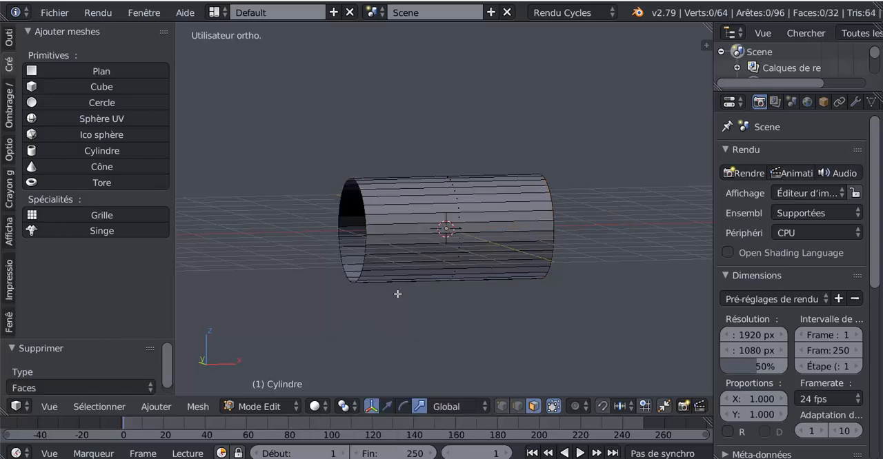
Fill the tube's open edge loop at the +X end with a Grid Fill.
{"action": "middle_click_drag", "start_coordinate": [398, 292], "coordinate": [453, 303]}
{"action": "scroll", "coordinate": [452, 304], "scroll_direction": "up", "scroll_amount": 2}
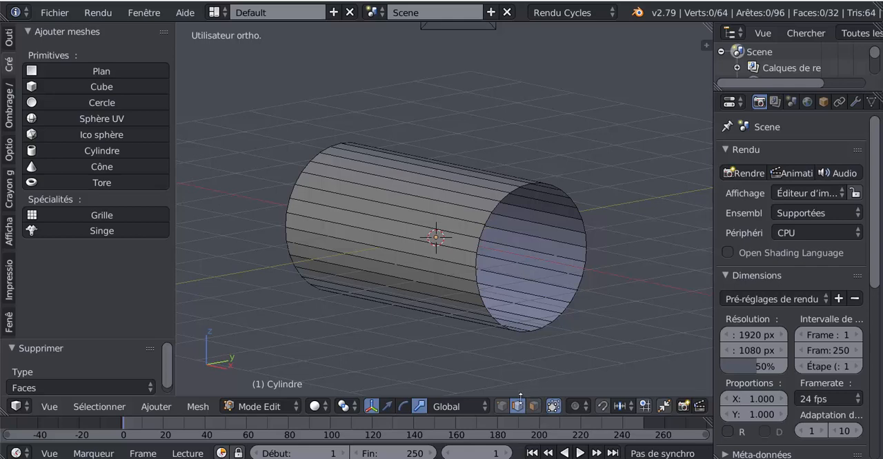
{"action": "right_click", "coordinate": [584, 212], "text": "alt"}
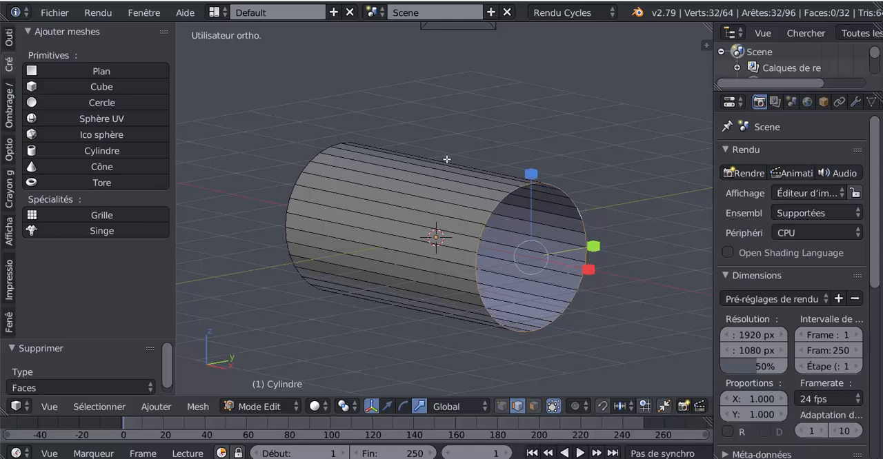
{"action": "left_click", "coordinate": [197, 407]}
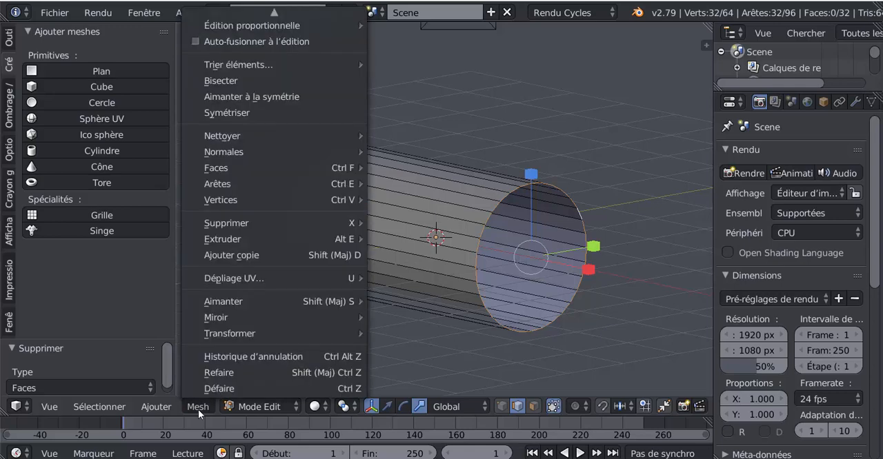
{"action": "mouse_move", "coordinate": [216, 182]}
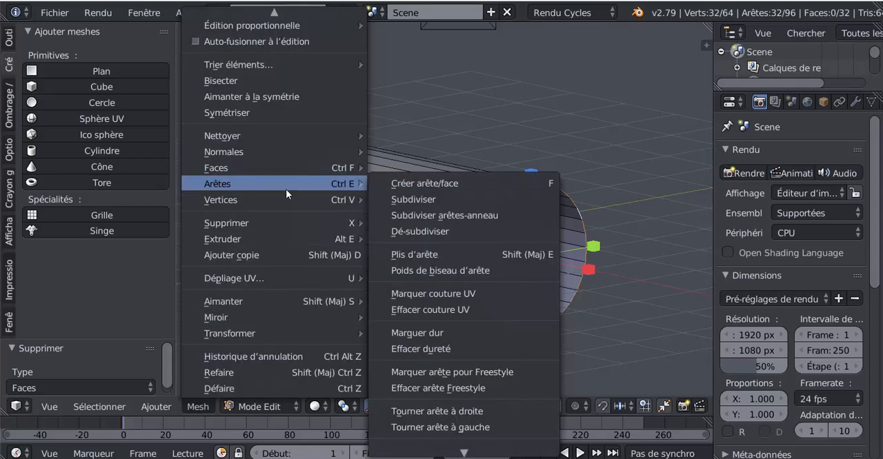
{"action": "mouse_move", "coordinate": [262, 169]}
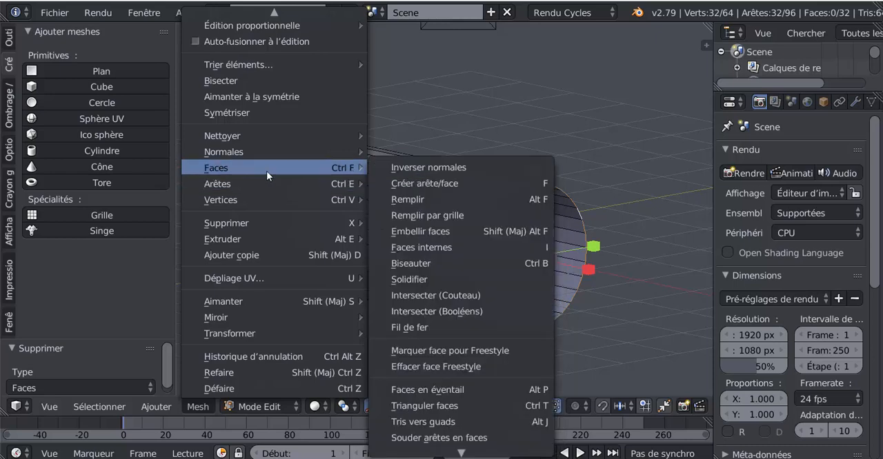
{"action": "left_click", "coordinate": [431, 216]}
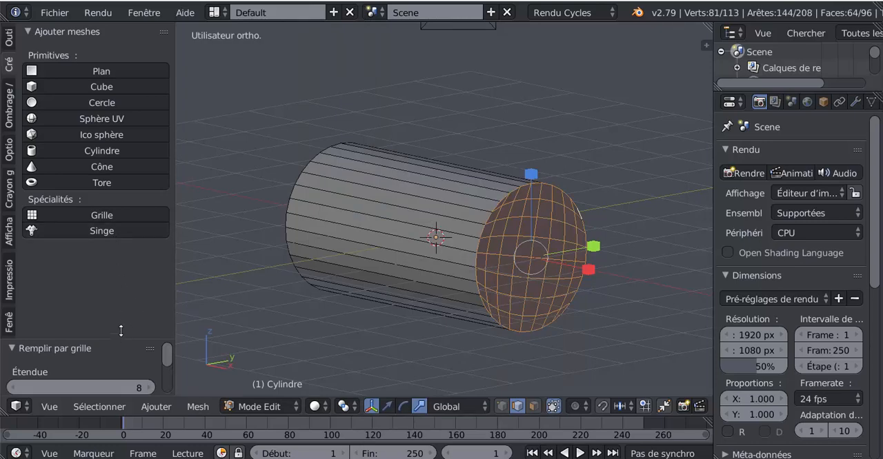
Set the Grid Fill span (Étendue) to 1 so the end cap consists of parallel strips.
{"action": "left_click_drag", "start_coordinate": [122, 338], "coordinate": [124, 153]}
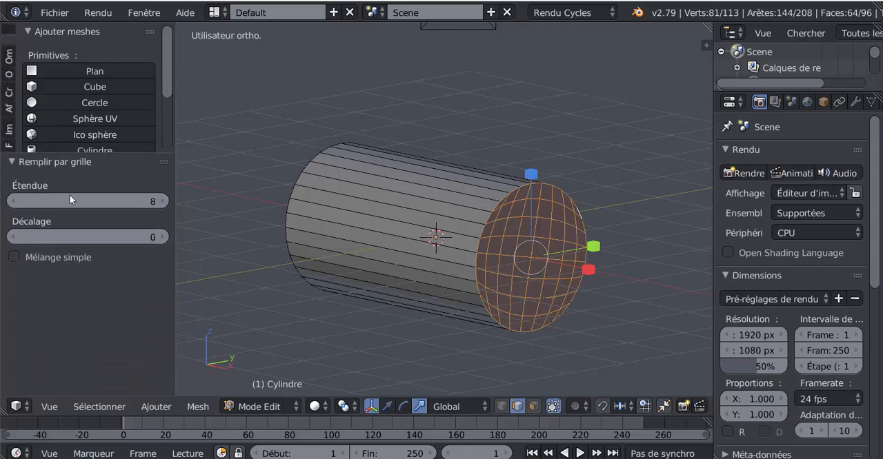
{"action": "left_click", "coordinate": [152, 202]}
{"action": "type", "text": "1"}
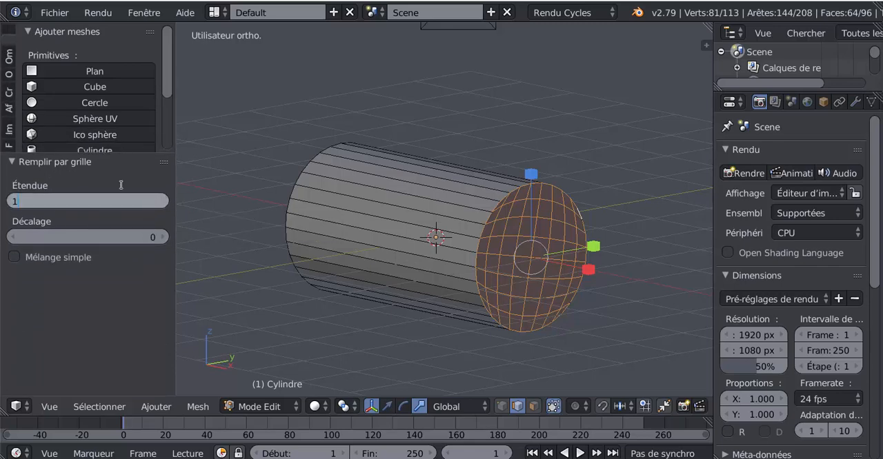
{"action": "key", "text": "Return"}
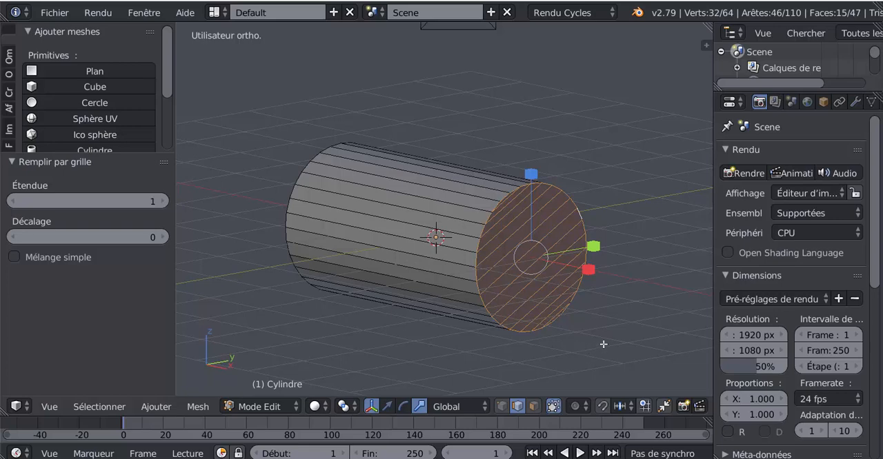
Rotate the entire mesh by about 28.4° in right view so the end cap's strips lie nearly horizontal.
{"action": "key", "text": "a"}
{"action": "key", "text": "a"}
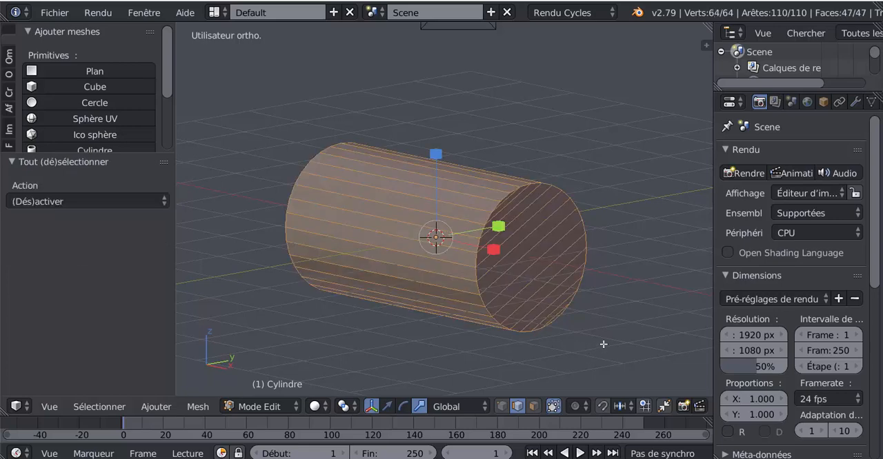
{"action": "key", "text": "KP_3"}
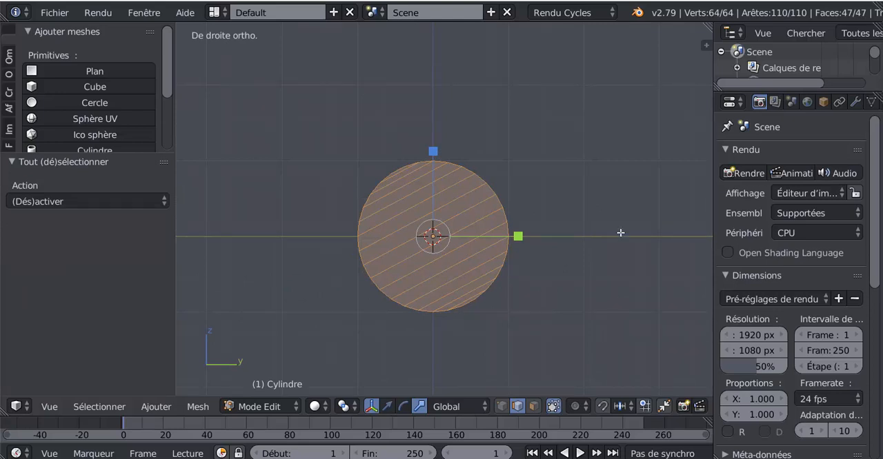
{"action": "key", "text": "r"}
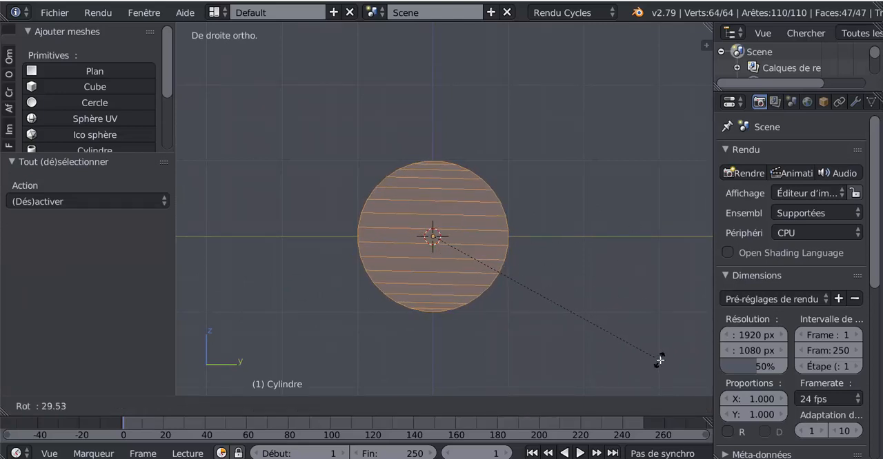
{"action": "left_click", "coordinate": [661, 356]}
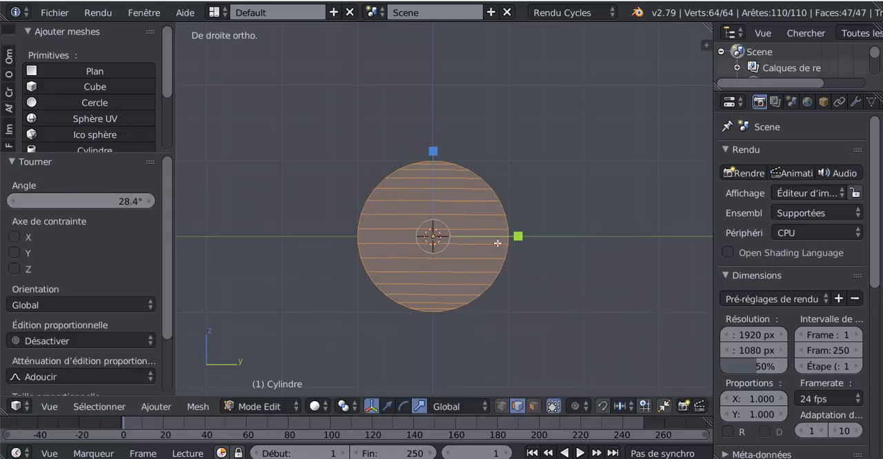
Add one unslid loop cut lengthwise through the middle strip of the end cap and the tube's sides.
{"action": "scroll", "coordinate": [585, 250], "scroll_direction": "up", "scroll_amount": 2}
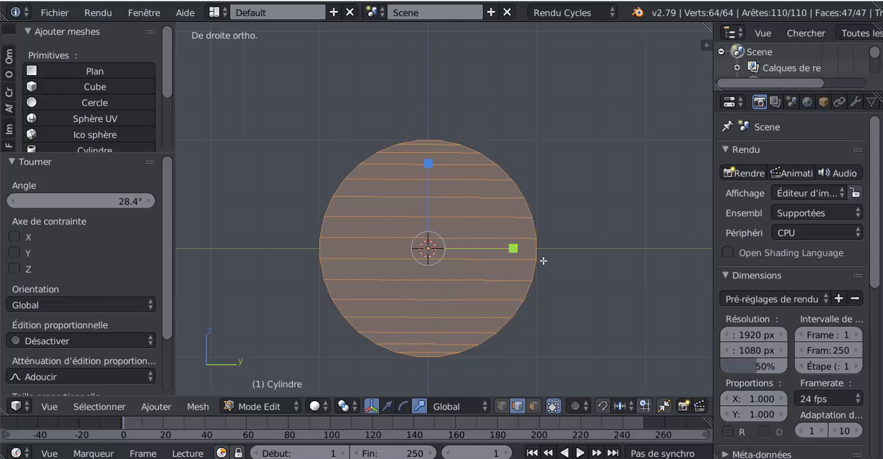
{"action": "scroll", "coordinate": [567, 271], "scroll_direction": "down", "scroll_amount": 1}
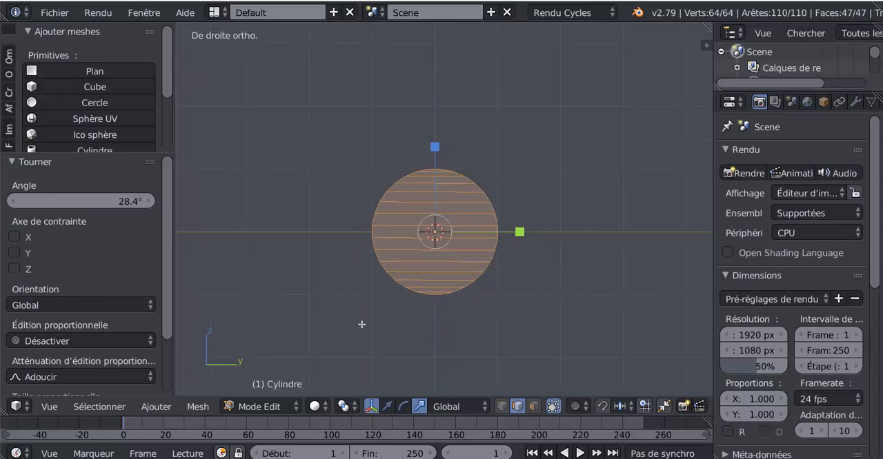
{"action": "middle_click_drag", "start_coordinate": [361, 321], "coordinate": [421, 333]}
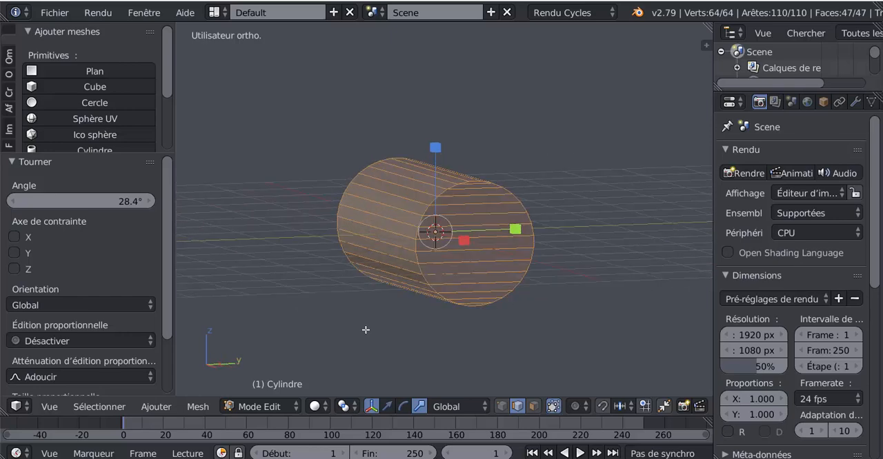
{"action": "key", "text": "KP_1"}
{"action": "key", "text": "KP_3"}
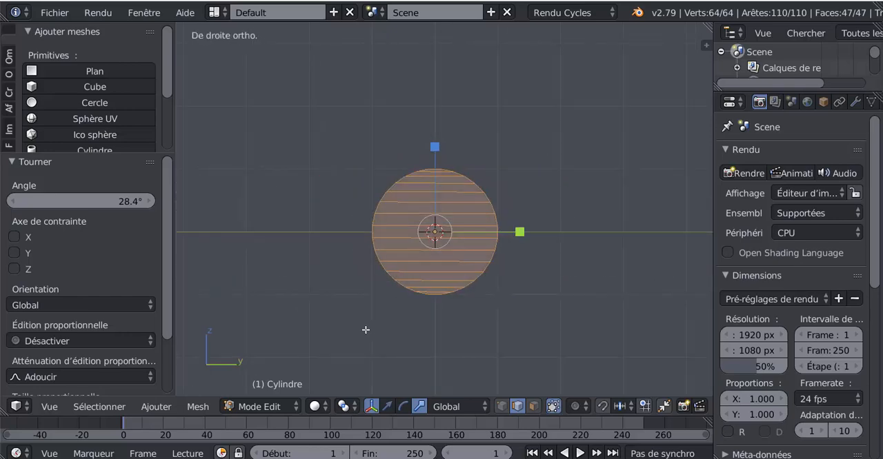
{"action": "scroll", "coordinate": [366, 330], "scroll_direction": "up", "scroll_amount": 3}
{"action": "scroll", "coordinate": [375, 300], "scroll_direction": "up", "scroll_amount": 2}
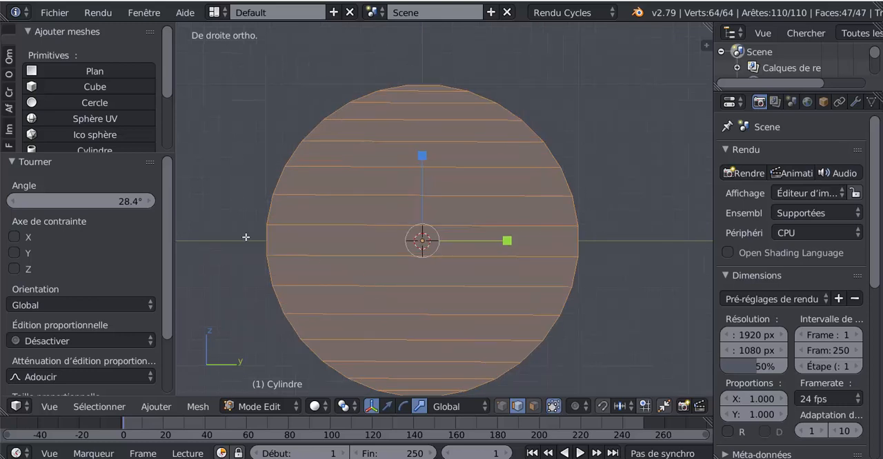
{"action": "key", "text": "ctrl+r"}
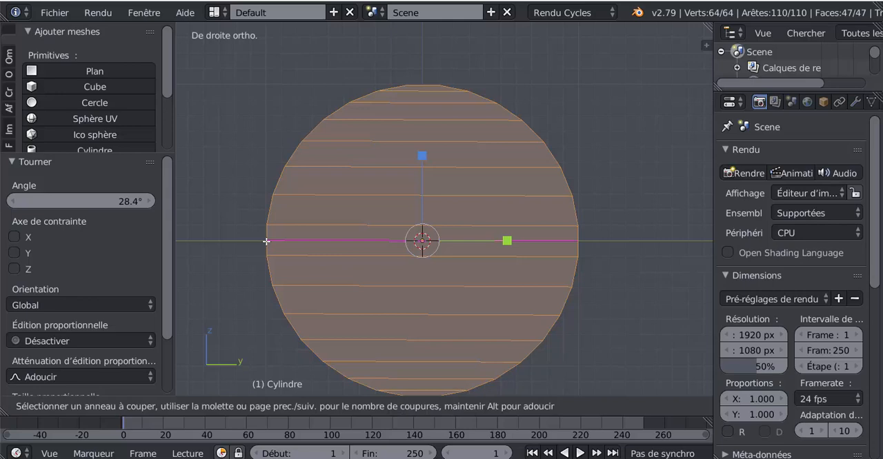
{"action": "left_click", "coordinate": [267, 241]}
{"action": "right_click", "coordinate": [420, 241]}
Rip the mesh along the new lengthwise middle loop without displacing it, separating the upper and lower halves.
{"action": "middle_click_drag", "start_coordinate": [420, 240], "coordinate": [309, 308]}
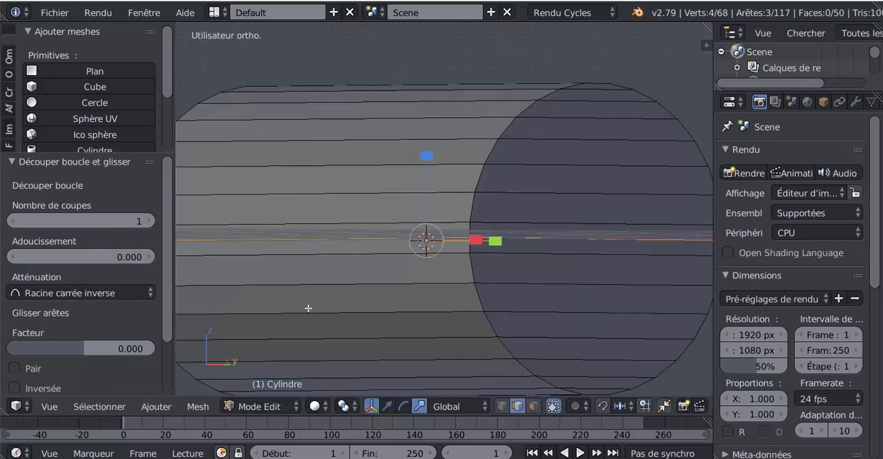
{"action": "middle_click_drag", "start_coordinate": [398, 271], "coordinate": [361, 292]}
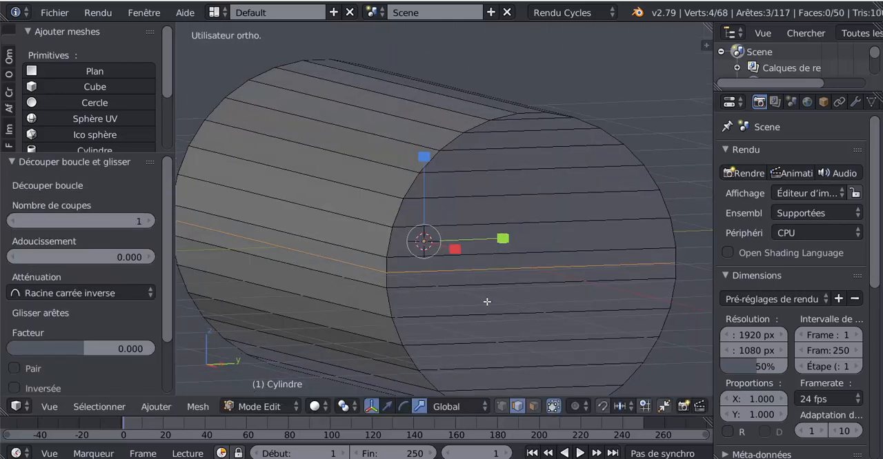
{"action": "key", "text": "v"}
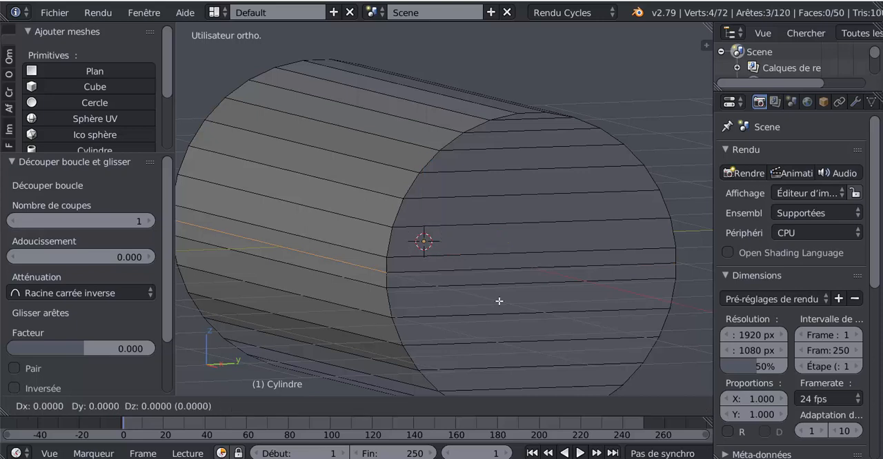
{"action": "left_click", "coordinate": [499, 302]}
Select all geometry linked to an edge of the cylinder's lower half and delete its vertices.
{"action": "right_click", "coordinate": [486, 319]}
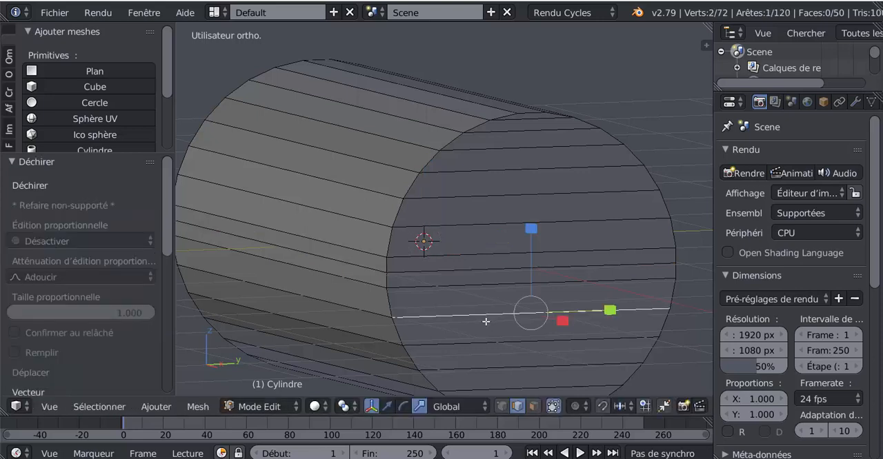
{"action": "key", "text": "ctrl+l"}
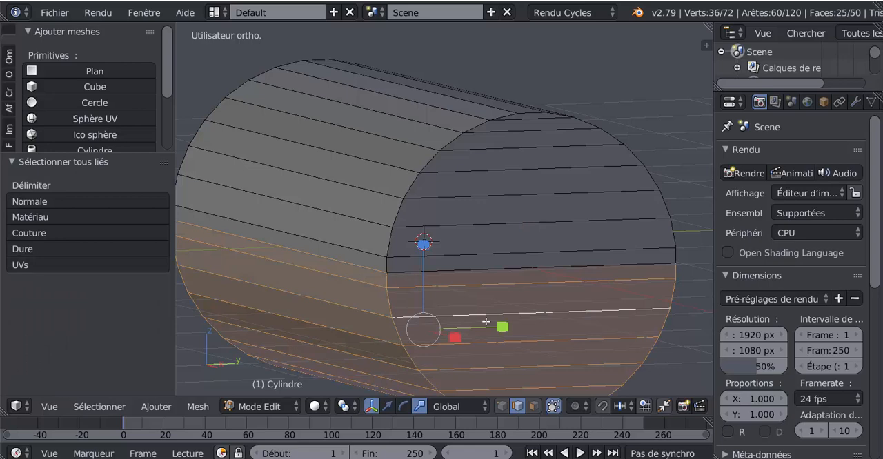
{"action": "key", "text": "x"}
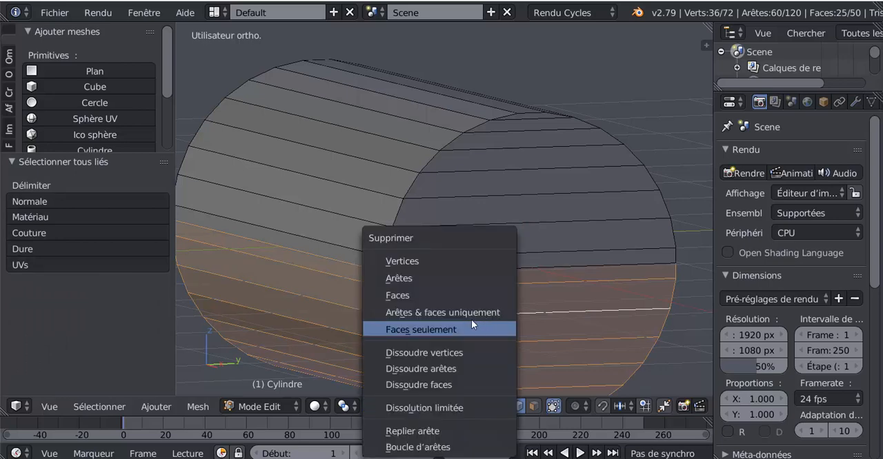
{"action": "left_click", "coordinate": [432, 260]}
{"action": "scroll", "coordinate": [431, 273], "scroll_direction": "down", "scroll_amount": 3}
{"action": "middle_click_drag", "start_coordinate": [432, 274], "coordinate": [471, 313]}
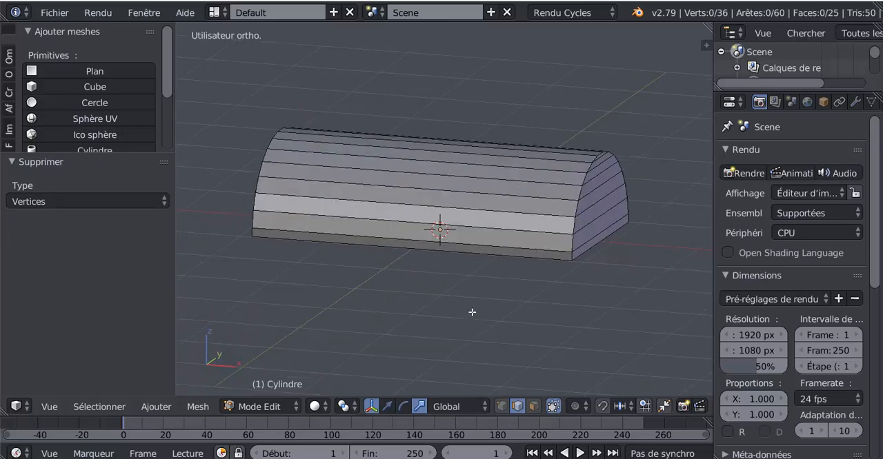
Undo the lower-half deletion, the rip and the lengthwise loop cut to restore the whole cylinder.
{"action": "key", "text": "ctrl+z"}
{"action": "key", "text": "ctrl+z"}
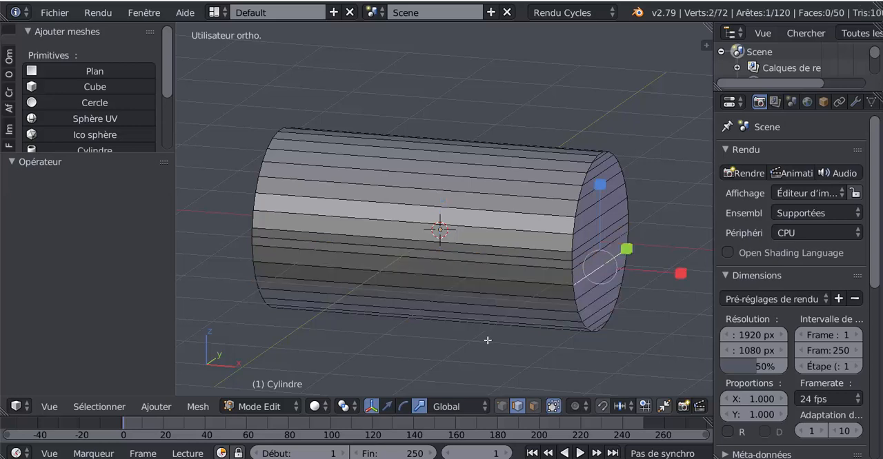
{"action": "key", "text": "ctrl+z"}
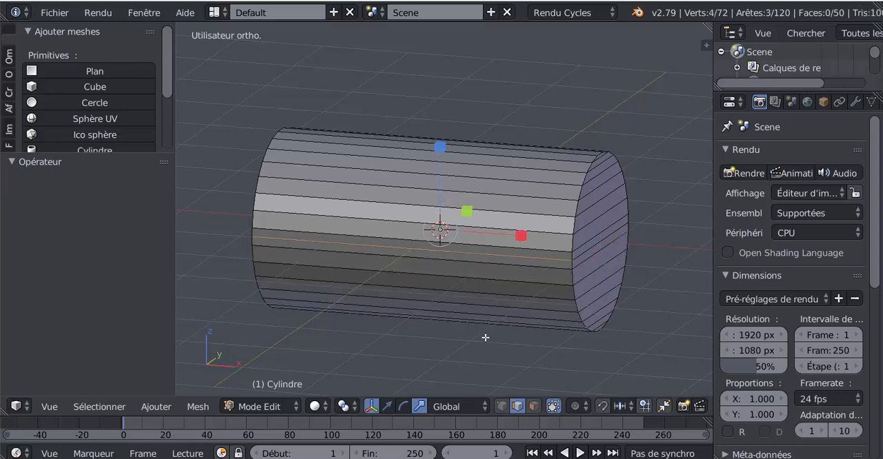
{"action": "key", "text": "ctrl+z"}
{"action": "key", "text": "ctrl+z"}
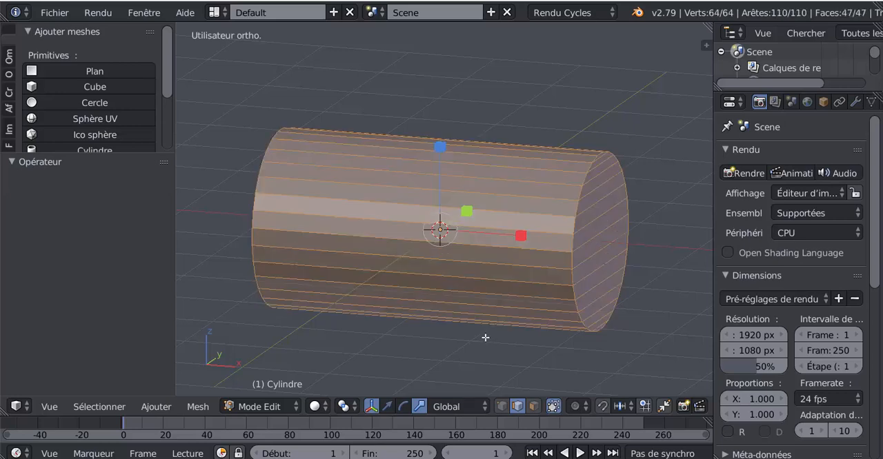
Add one centred loop cut around the tube's circumference at mid-length in front view.
{"action": "middle_click_drag", "start_coordinate": [460, 340], "coordinate": [528, 319]}
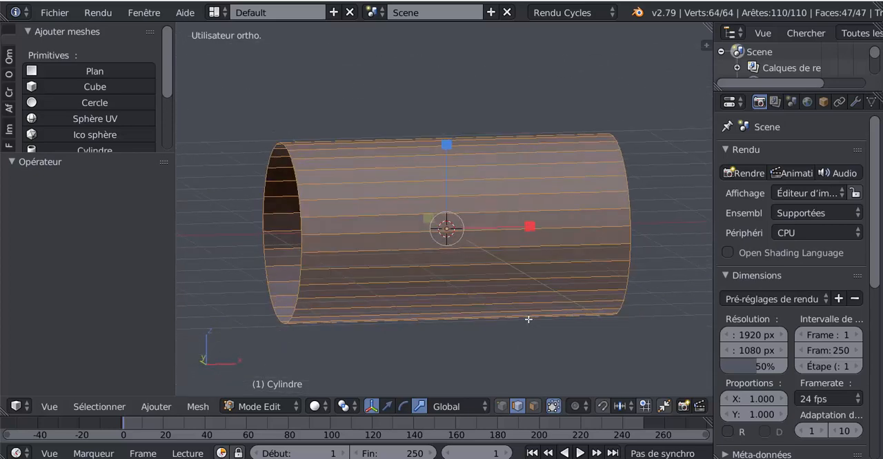
{"action": "key", "text": "KP_1"}
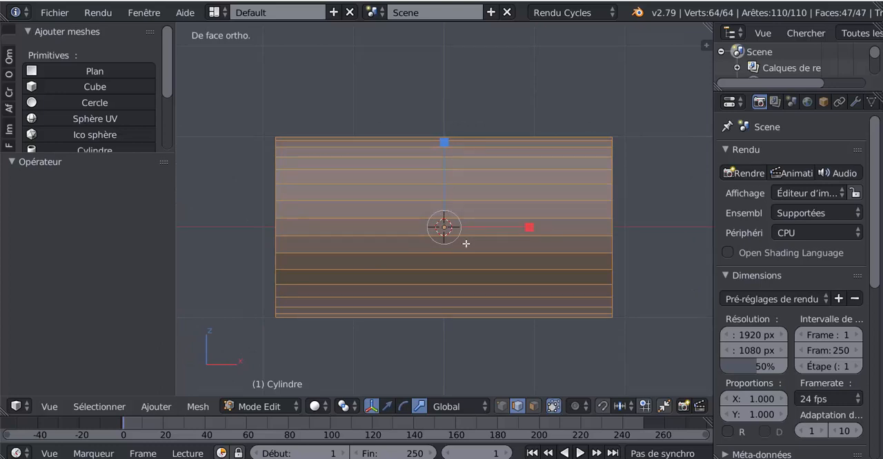
{"action": "key", "text": "ctrl+r"}
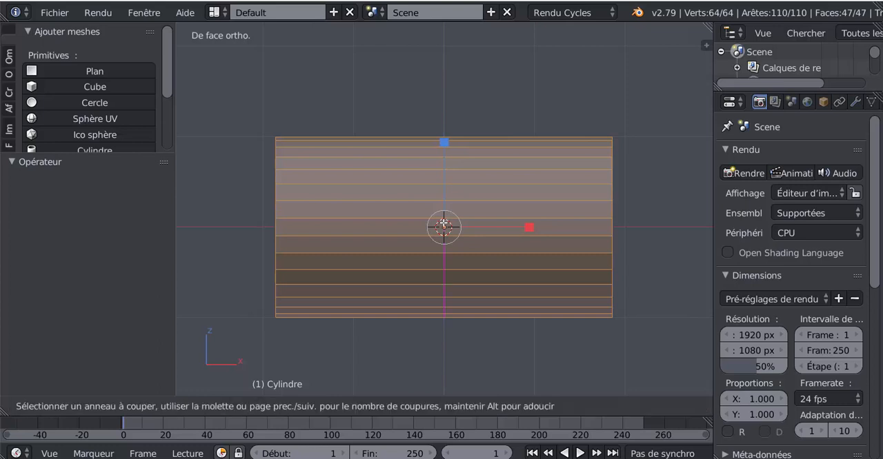
{"action": "left_click", "coordinate": [443, 226]}
{"action": "right_click", "coordinate": [444, 226]}
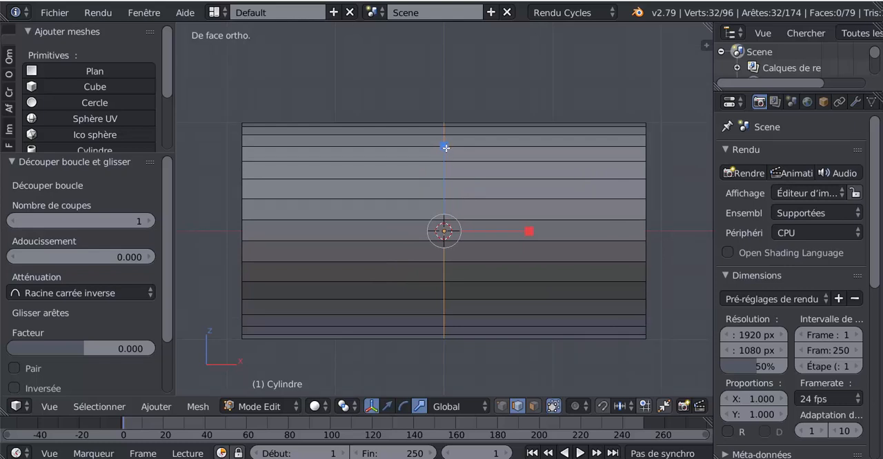
Try scaling the middle edge loop uniformly by about 1.159 and undo the scaling.
{"action": "middle_click_drag", "start_coordinate": [429, 247], "coordinate": [481, 249]}
{"action": "key", "text": "s"}
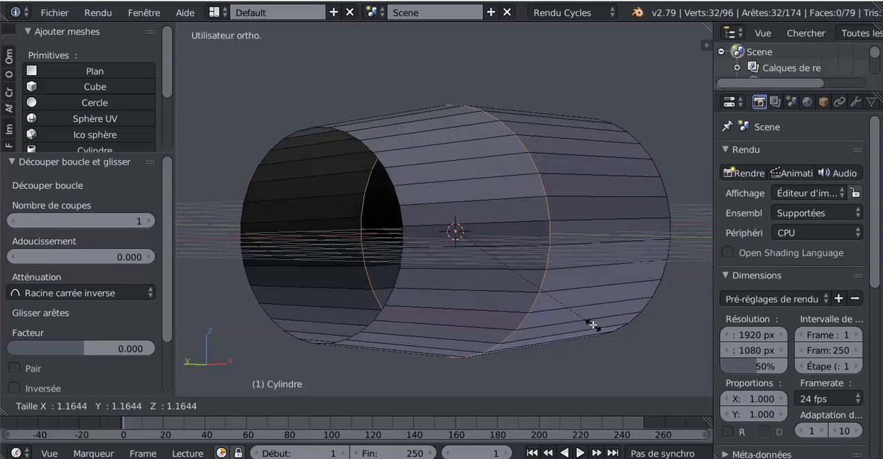
{"action": "left_click", "coordinate": [591, 323]}
{"action": "middle_click_drag", "start_coordinate": [574, 327], "coordinate": [611, 326]}
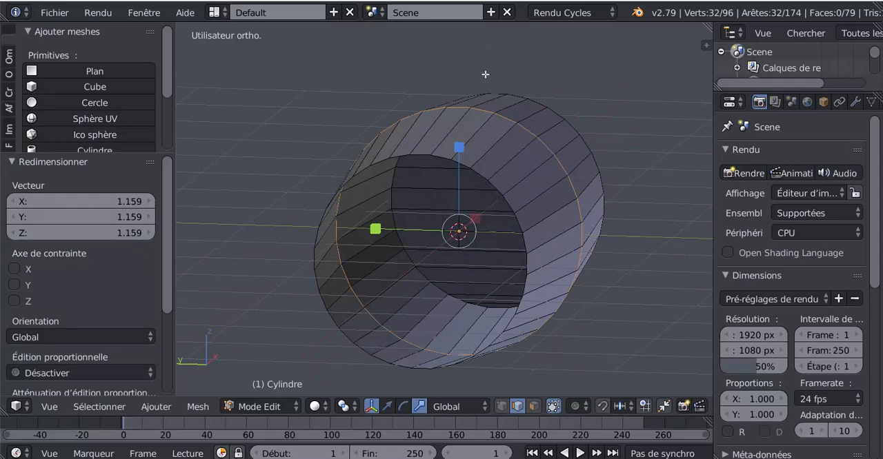
{"action": "middle_click_drag", "start_coordinate": [551, 216], "coordinate": [483, 228]}
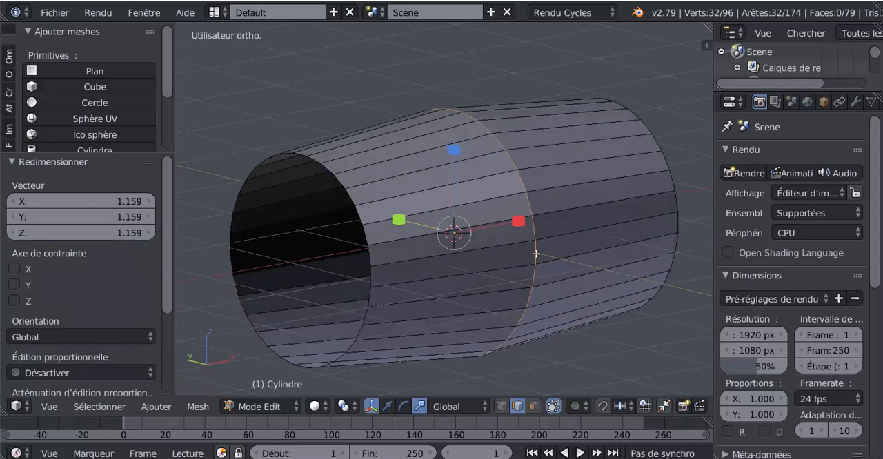
{"action": "key", "text": "ctrl+z"}
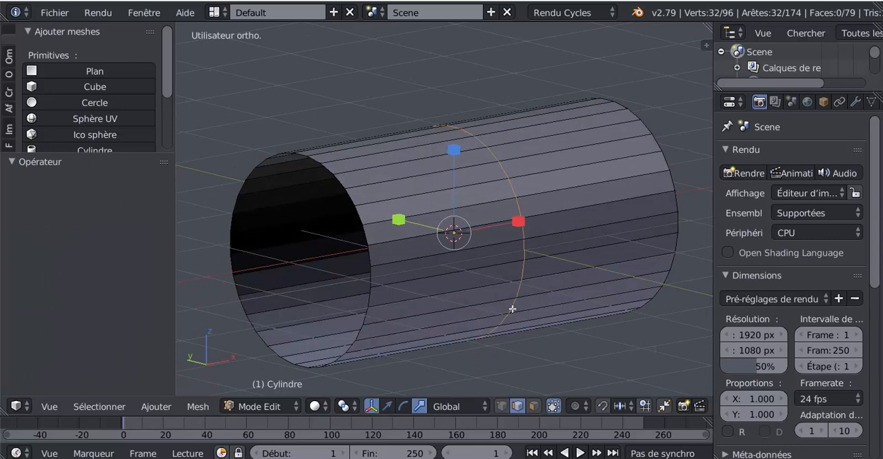
Scale the middle edge loop along the Z axis only by a factor of about 1.23.
{"action": "middle_click_drag", "start_coordinate": [512, 309], "coordinate": [540, 309]}
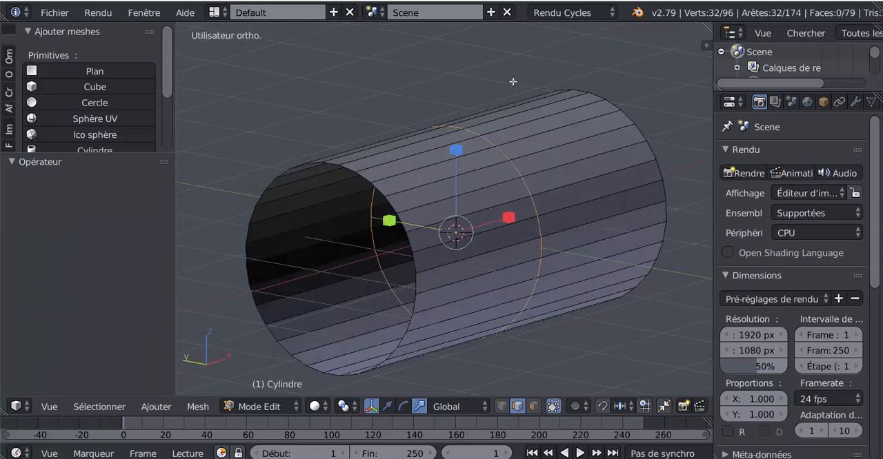
{"action": "left_click_drag", "start_coordinate": [455, 151], "coordinate": [457, 135]}
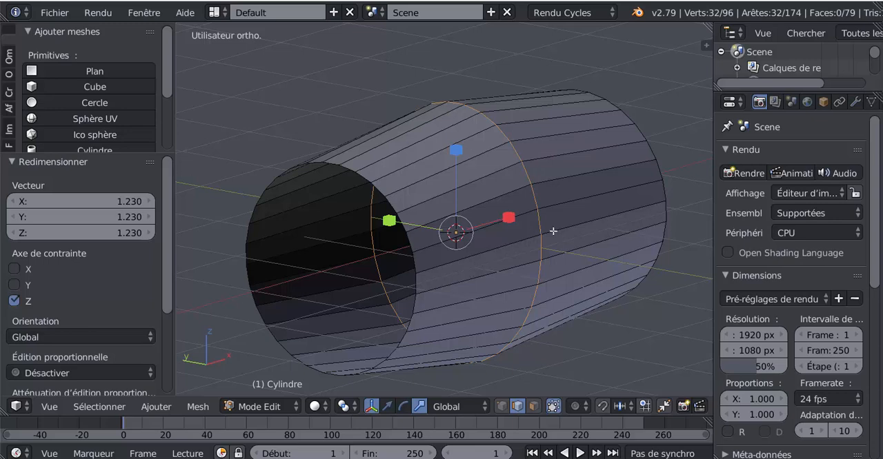
{"action": "middle_click_drag", "start_coordinate": [474, 276], "coordinate": [426, 276]}
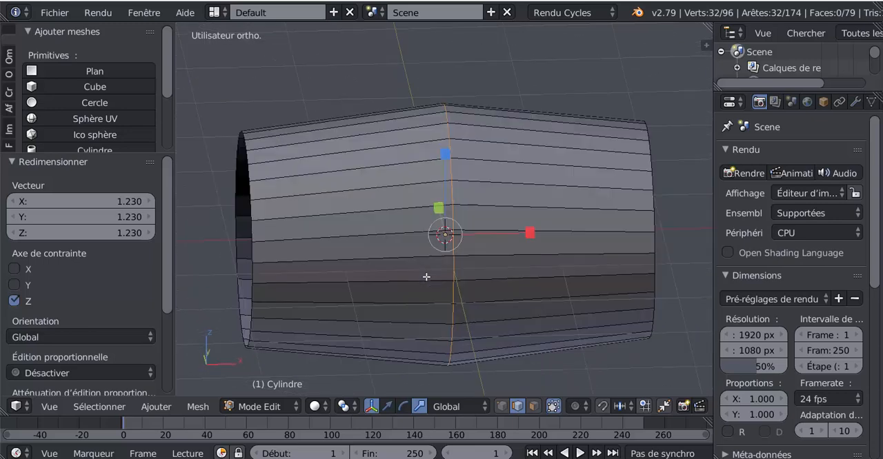
Add one centred loop cut around the tube, halfway between the middle edge loop and the right end of the mesh.
{"action": "middle_click_drag", "start_coordinate": [514, 271], "coordinate": [530, 250]}
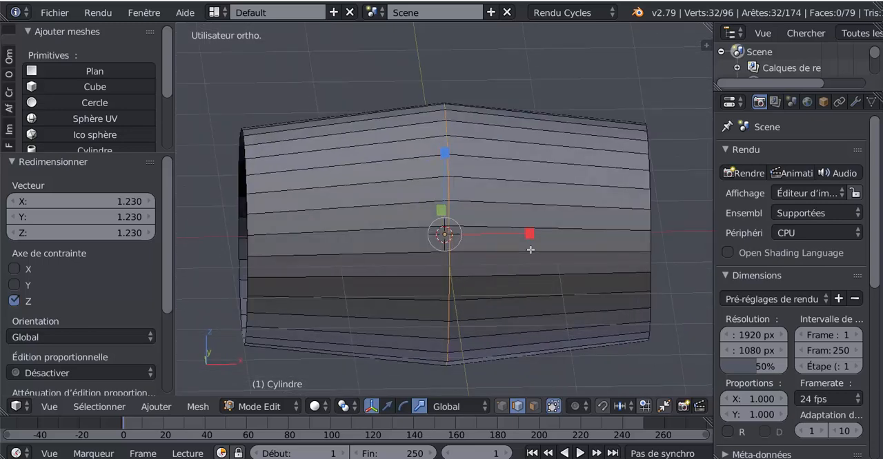
{"action": "key", "text": "ctrl+r"}
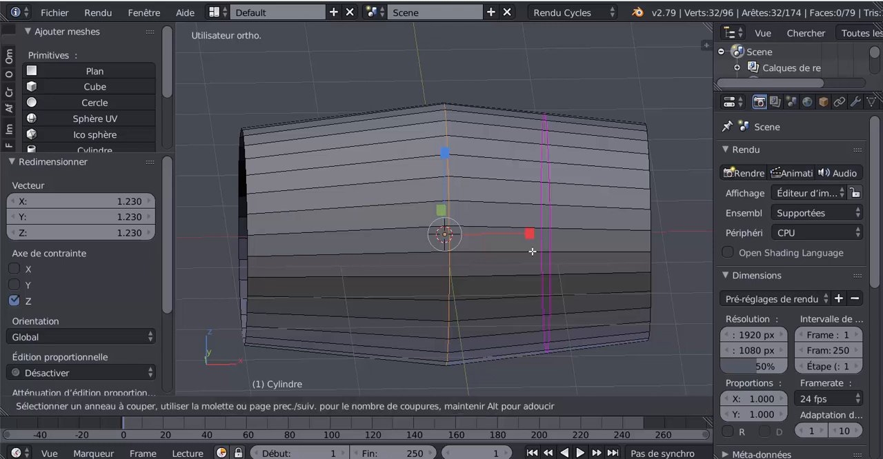
{"action": "scroll", "coordinate": [531, 251], "scroll_direction": "up", "scroll_amount": 1}
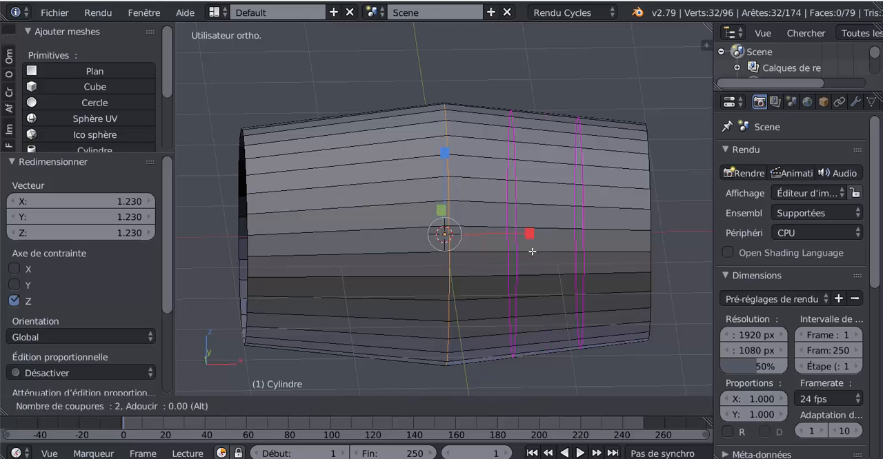
{"action": "scroll", "coordinate": [532, 252], "scroll_direction": "down", "scroll_amount": 1}
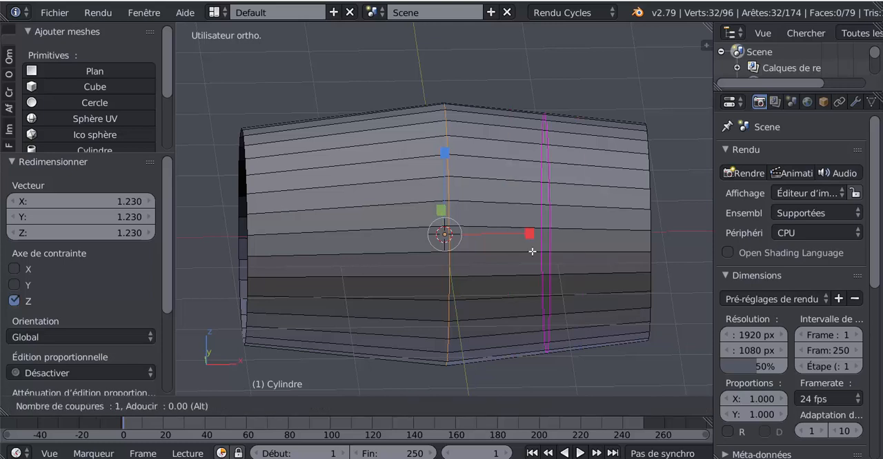
{"action": "left_click", "coordinate": [532, 252]}
{"action": "right_click", "coordinate": [535, 260]}
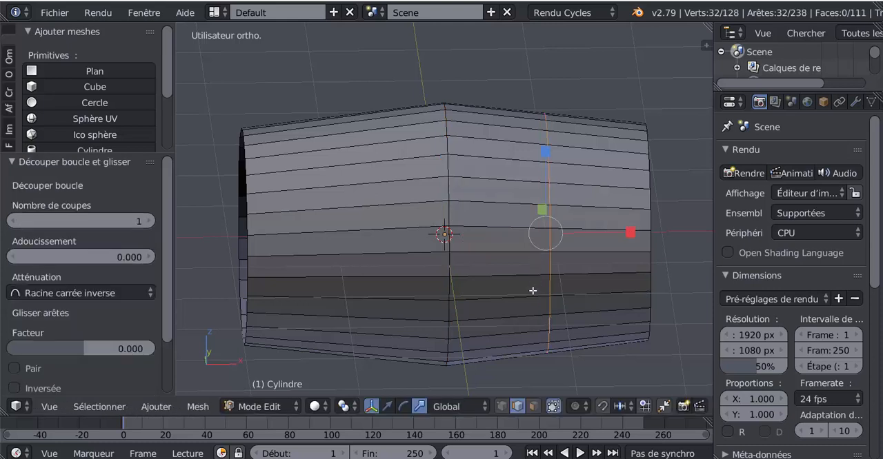
In front view, scale the new edge loop along the Z axis only by a factor of about 1.027.
{"action": "key", "text": "KP_1"}
{"action": "middle_click_drag", "start_coordinate": [512, 306], "coordinate": [490, 324], "text": "shift"}
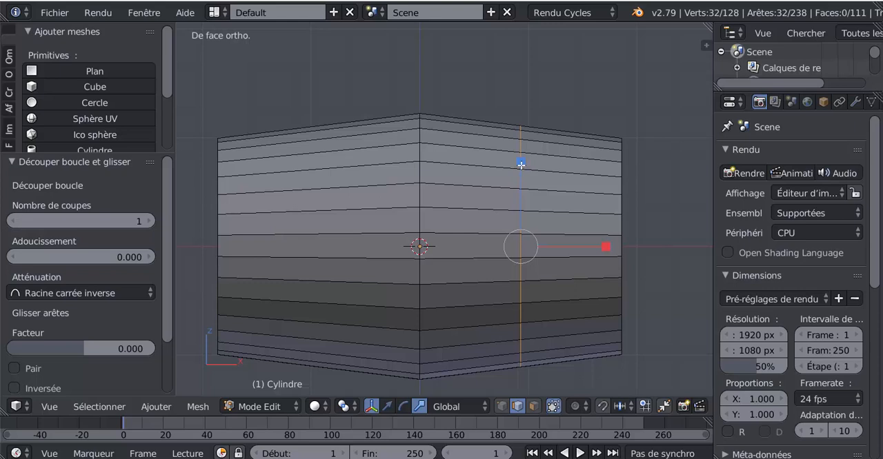
{"action": "left_click_drag", "start_coordinate": [521, 163], "coordinate": [522, 165]}
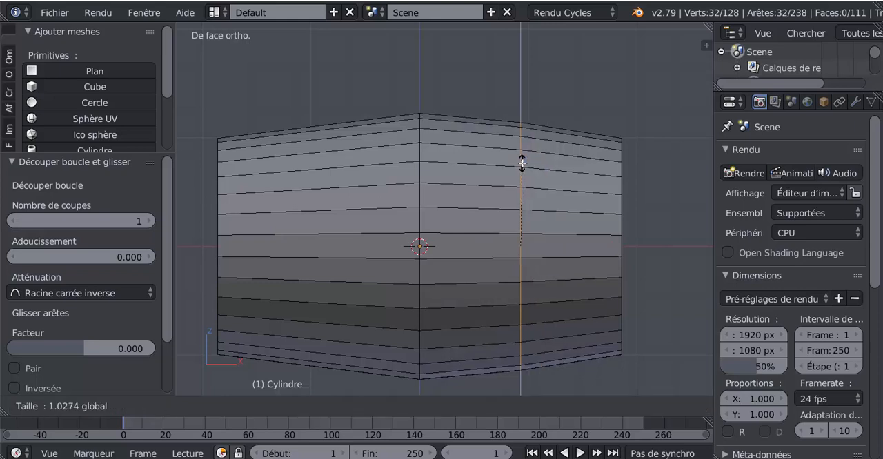
{"action": "left_click_drag", "start_coordinate": [522, 163], "coordinate": [523, 165]}
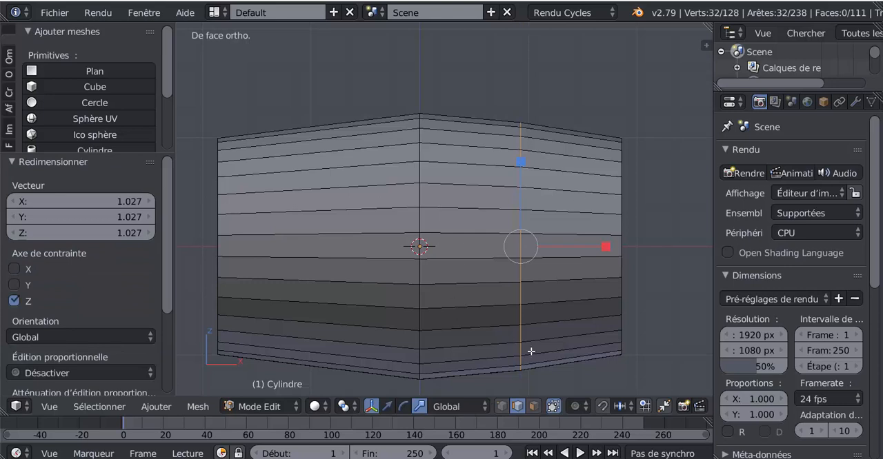
Add one centred loop cut in each of the two sections on either side of the scaled loop in the right half.
{"action": "key", "text": "ctrl+r"}
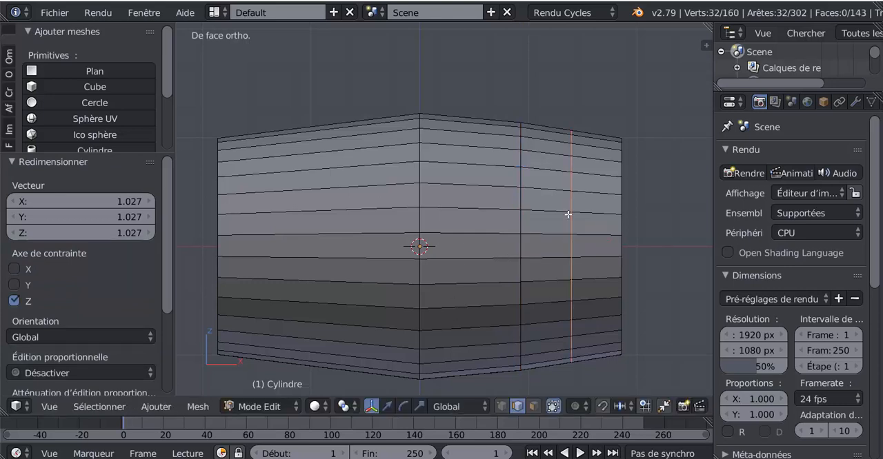
{"action": "left_click", "coordinate": [569, 214]}
{"action": "right_click", "coordinate": [570, 214]}
{"action": "key", "text": "ctrl+r"}
{"action": "left_click", "coordinate": [474, 210]}
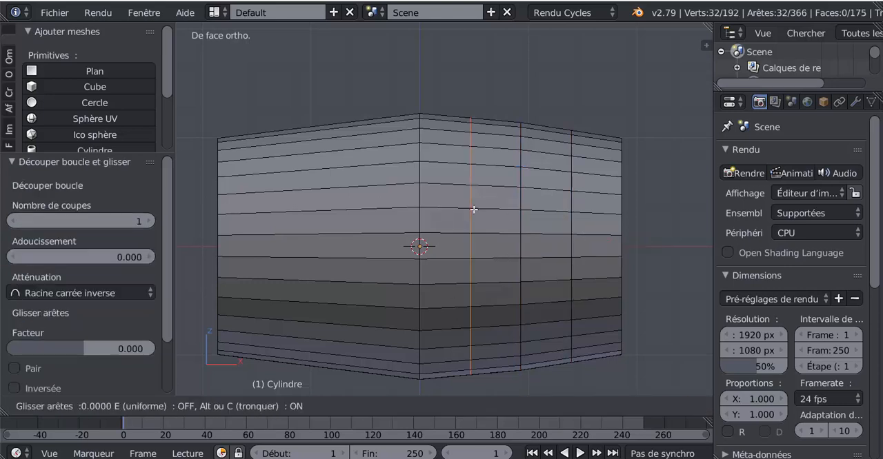
{"action": "right_click", "coordinate": [483, 211]}
Select both new edge loops together and scale them up slightly along Z to round the bulge, checking the silhouette in Object Mode.
{"action": "right_click", "coordinate": [572, 201], "text": "alt+shift"}
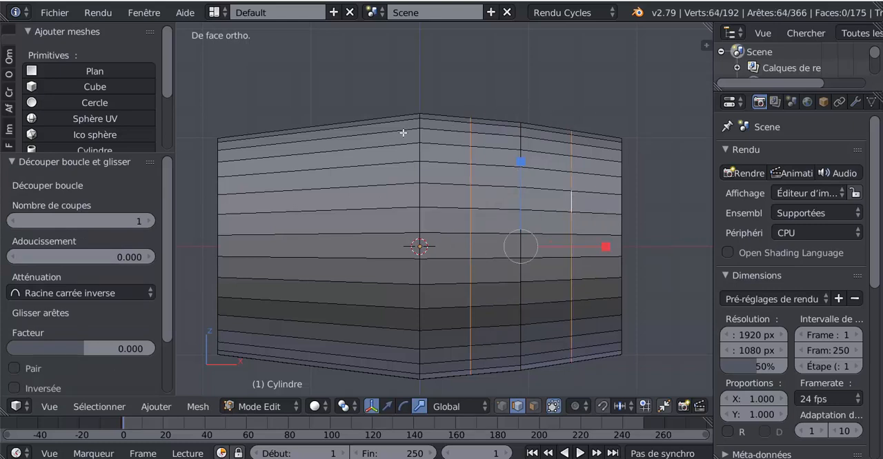
{"action": "left_click_drag", "start_coordinate": [520, 164], "coordinate": [521, 158]}
{"action": "key", "text": "Tab"}
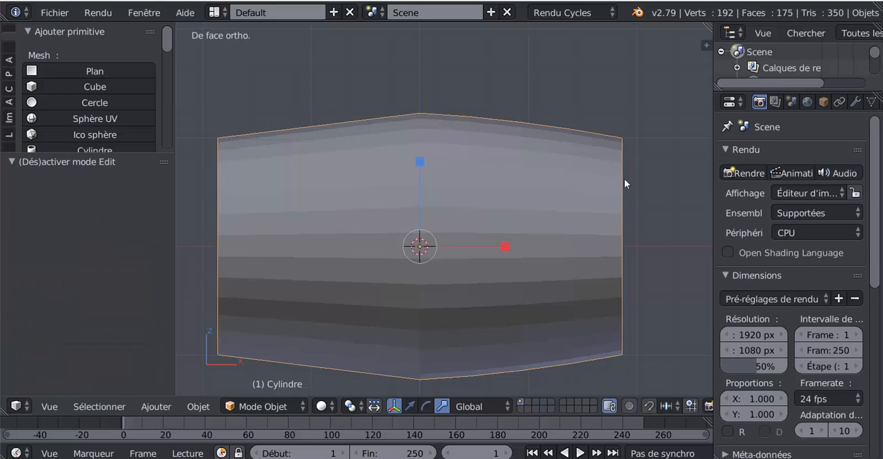
{"action": "key", "text": "Tab"}
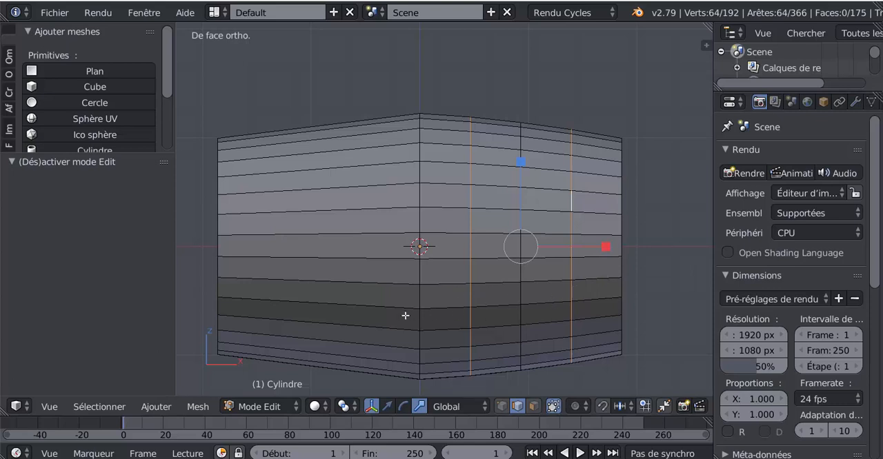
Select the middle edge loop and rip it in place to separate the two halves of the tube.
{"action": "right_click", "coordinate": [420, 225], "text": "alt"}
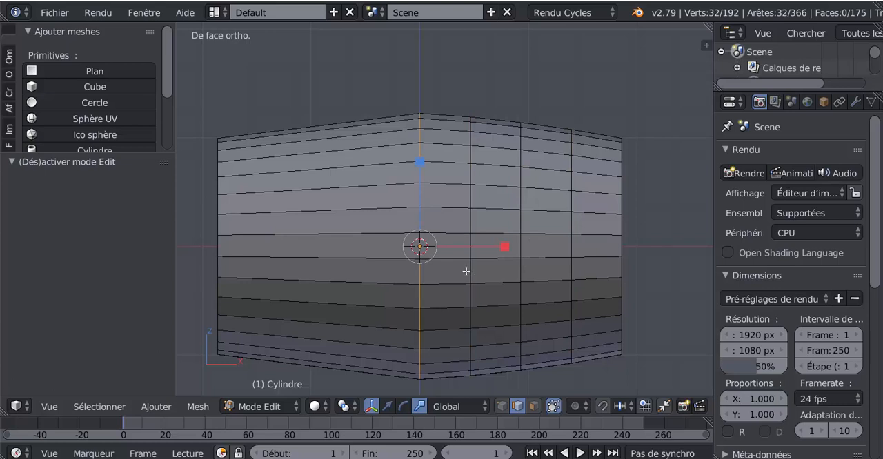
{"action": "scroll", "coordinate": [466, 283], "scroll_direction": "down", "scroll_amount": 2}
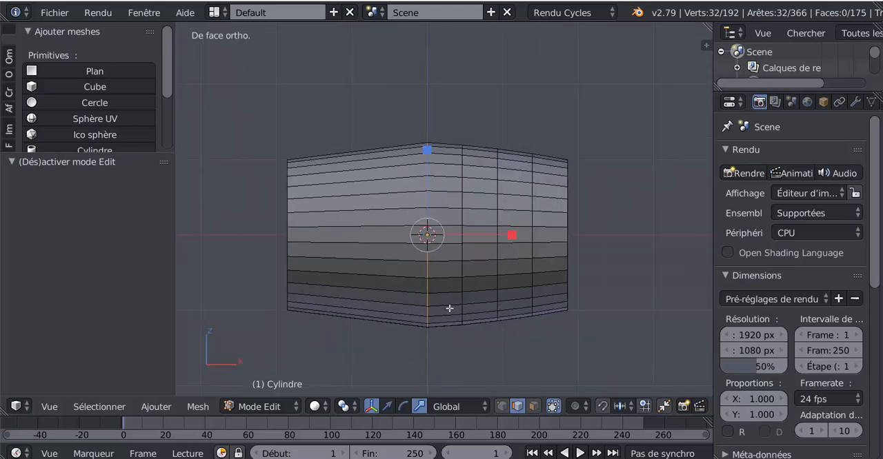
{"action": "scroll", "coordinate": [449, 309], "scroll_direction": "up", "scroll_amount": 1}
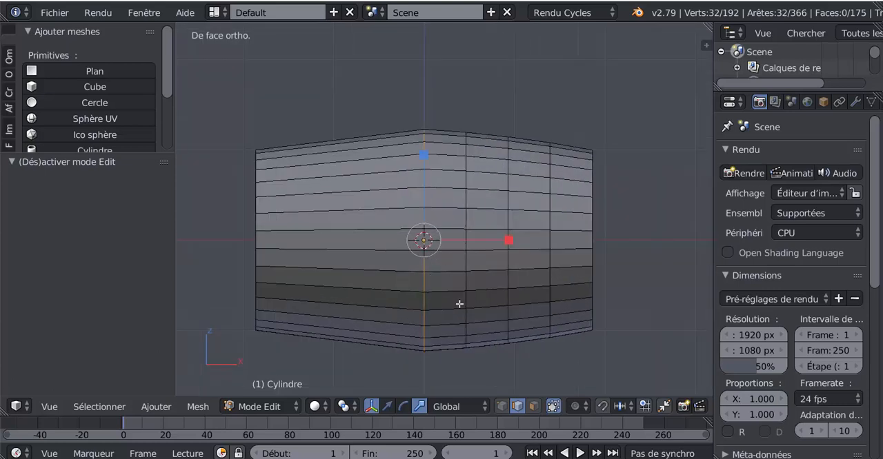
{"action": "key", "text": "v"}
{"action": "right_click", "coordinate": [459, 305]}
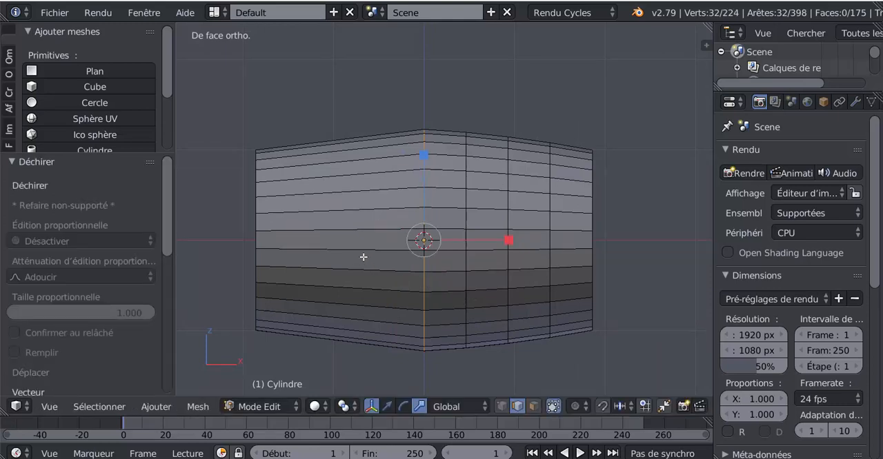
Select all linked geometry of the left half and delete its vertices.
{"action": "right_click", "coordinate": [362, 231]}
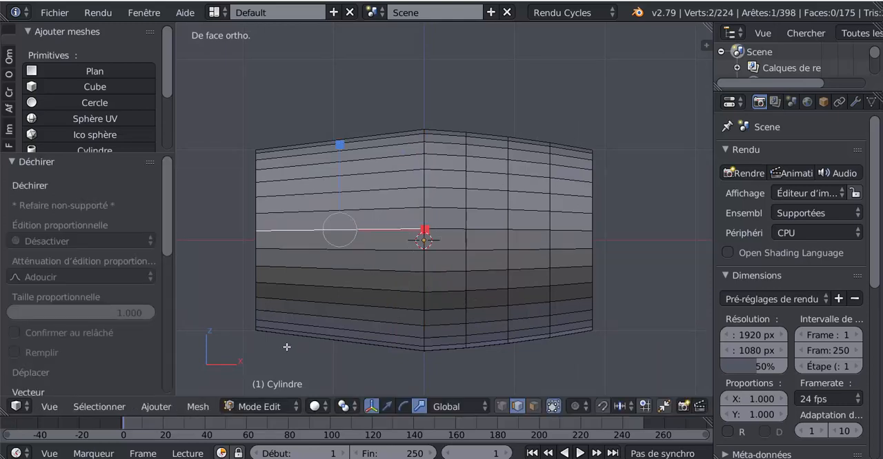
{"action": "key", "text": "ctrl+l"}
{"action": "key", "text": "x"}
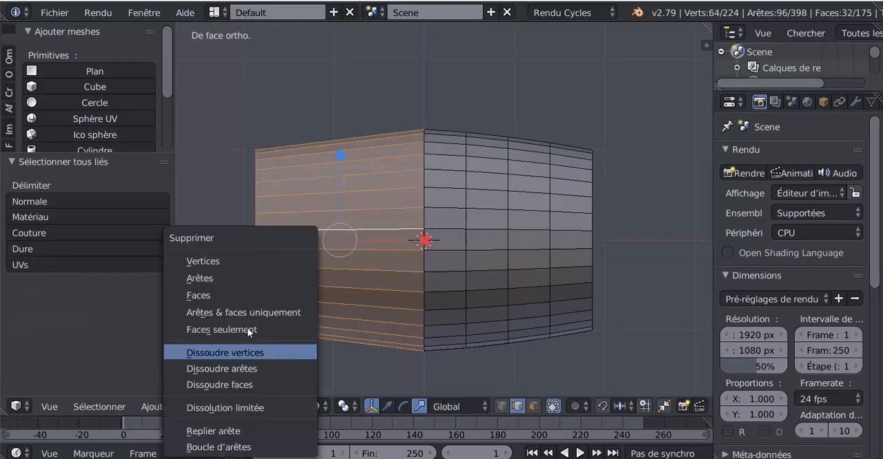
{"action": "left_click", "coordinate": [221, 258]}
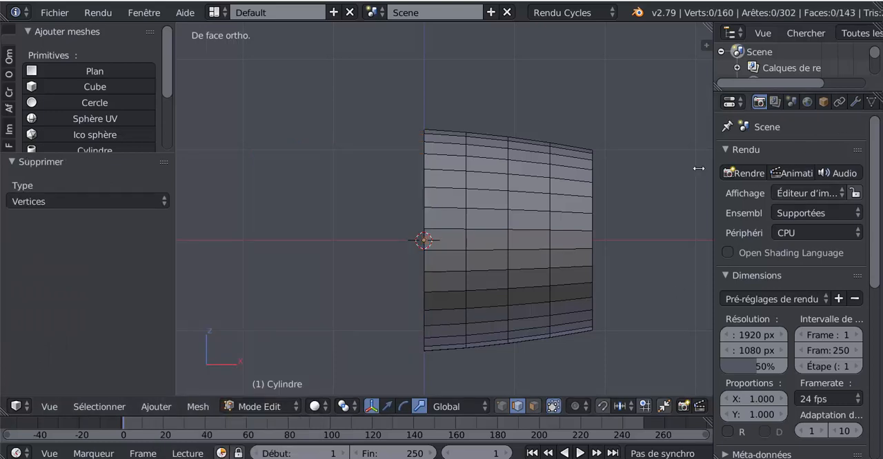
Add a Mirror modifier to the remaining half, with the Z axis enabled and the X axis disabled.
{"action": "middle_click_drag", "start_coordinate": [577, 221], "coordinate": [562, 217]}
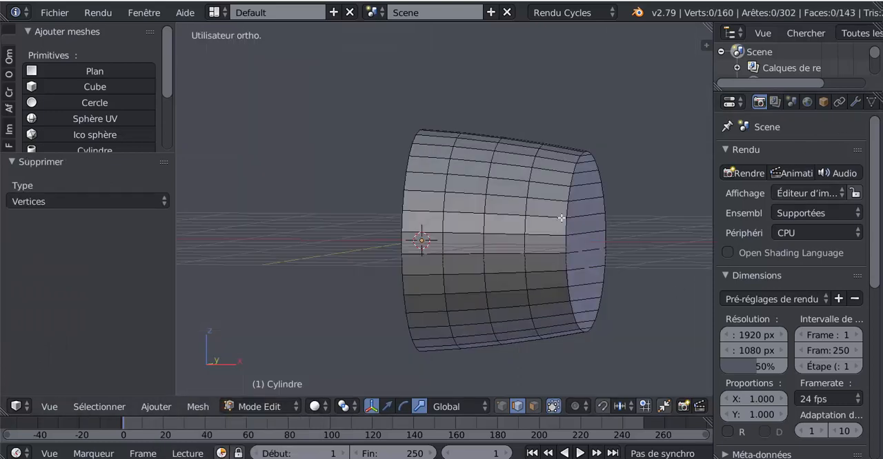
{"action": "left_click", "coordinate": [855, 102]}
{"action": "left_click", "coordinate": [822, 155]}
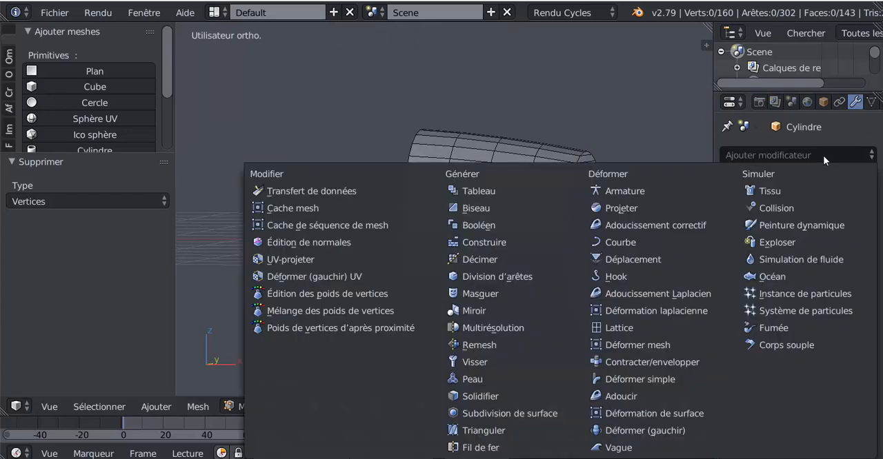
{"action": "left_click", "coordinate": [482, 311]}
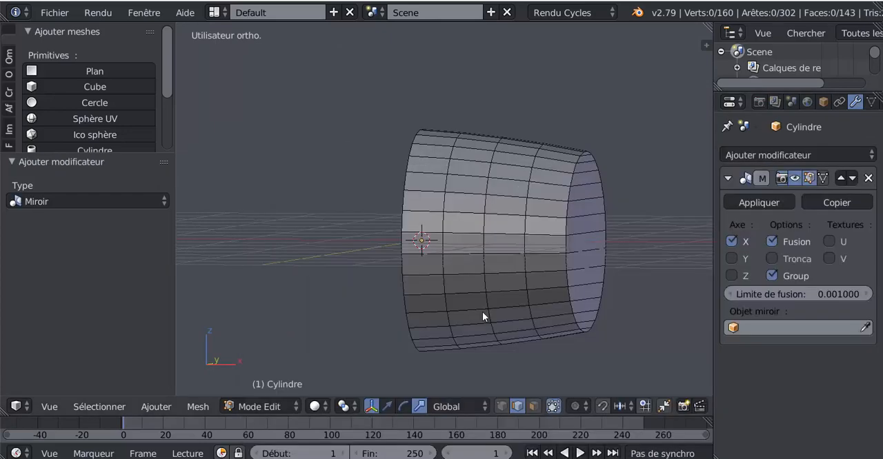
{"action": "left_click", "coordinate": [732, 275]}
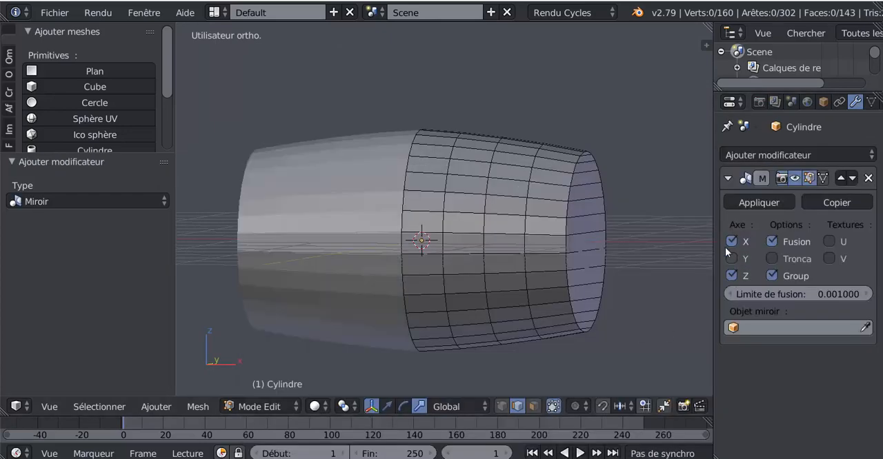
{"action": "left_click", "coordinate": [728, 243]}
Add one centred lengthwise loop cut through the strip at mid-height and rip it in place.
{"action": "middle_click_drag", "start_coordinate": [432, 355], "coordinate": [467, 316]}
{"action": "scroll", "coordinate": [467, 313], "scroll_direction": "up", "scroll_amount": 3}
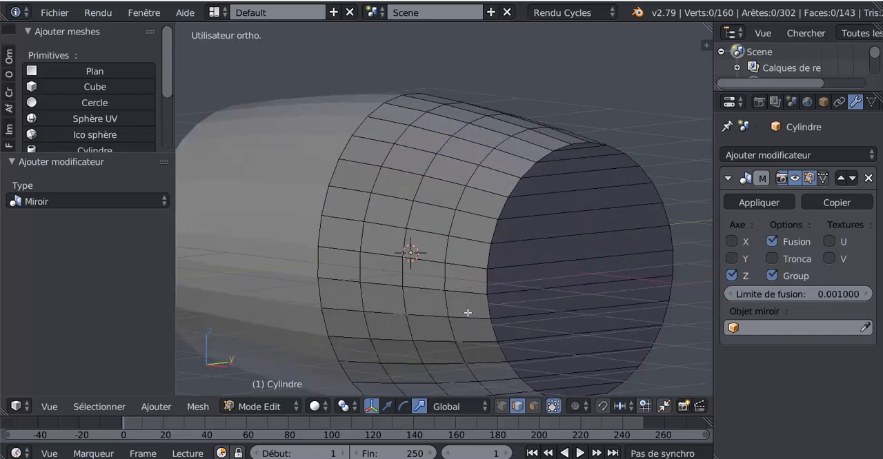
{"action": "key", "text": "ctrl+r"}
{"action": "left_click", "coordinate": [488, 285]}
{"action": "right_click", "coordinate": [488, 285]}
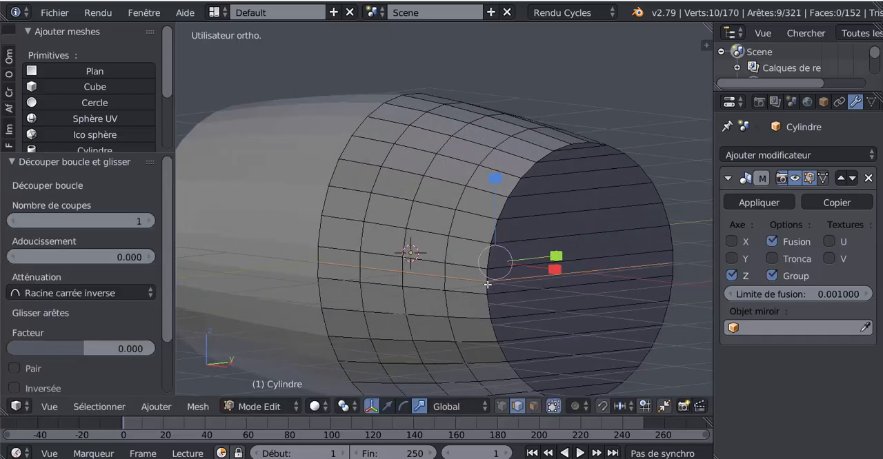
{"action": "key", "text": "v"}
{"action": "right_click", "coordinate": [487, 285]}
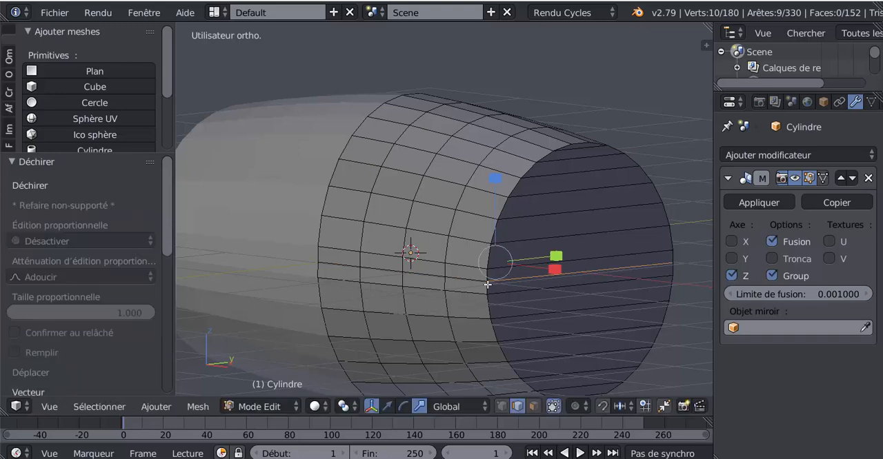
Select all linked geometry of the lower half and delete its vertices, leaving only the arched upper half.
{"action": "right_click", "coordinate": [467, 331]}
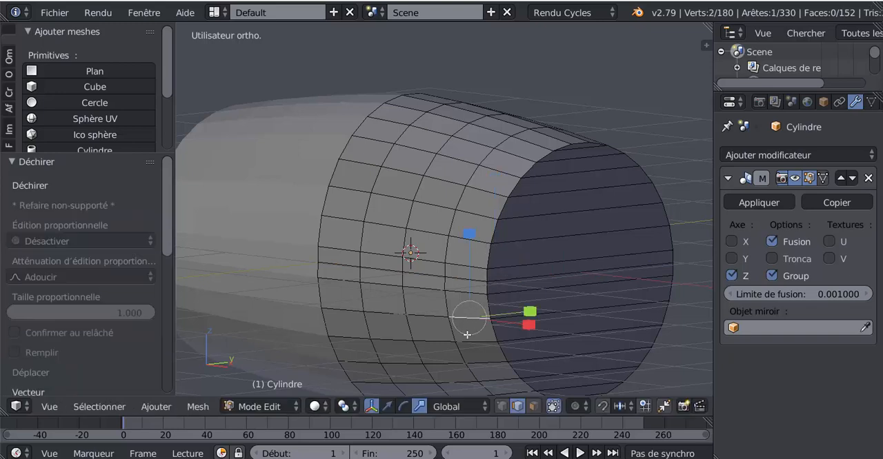
{"action": "key", "text": "ctrl+l"}
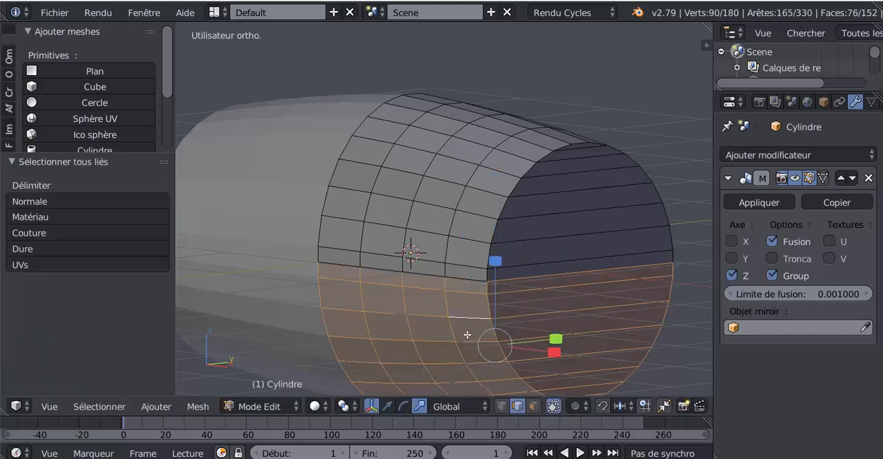
{"action": "key", "text": "x"}
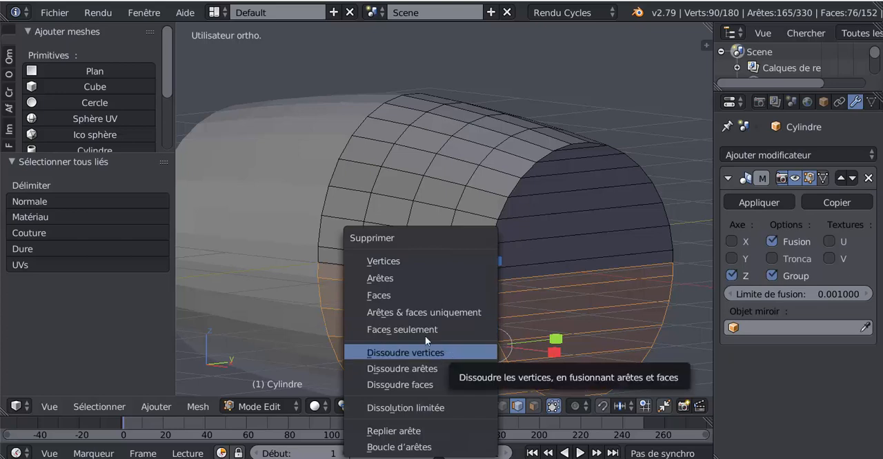
{"action": "left_click", "coordinate": [392, 265]}
{"action": "scroll", "coordinate": [553, 333], "scroll_direction": "down", "scroll_amount": 2}
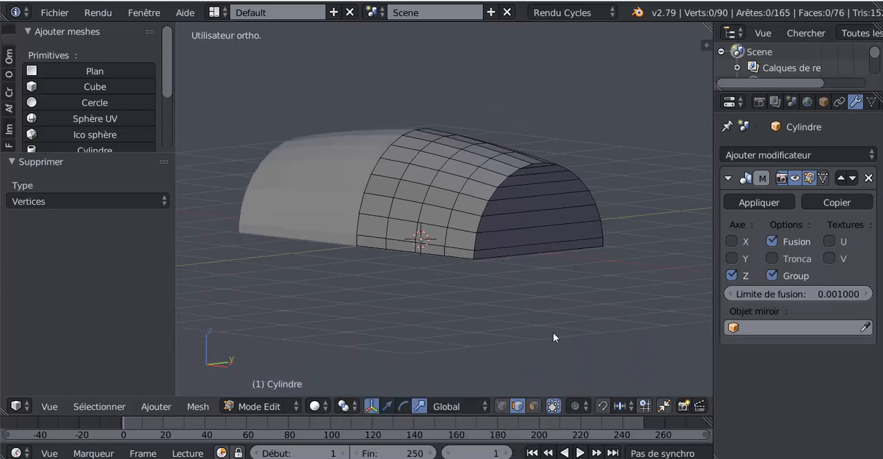
Try to lower the lid's central vertical edge loop by scaling it slightly down along Z.
{"action": "key", "text": "Tab"}
{"action": "mouse_move", "coordinate": [553, 334]}
{"action": "middle_mouse_down"}
{"action": "mouse_move", "coordinate": [608, 337]}
{"action": "mouse_move", "coordinate": [485, 338]}
{"action": "mouse_move", "coordinate": [568, 335]}
{"action": "middle_mouse_up"}
{"action": "scroll", "coordinate": [550, 334], "scroll_direction": "up", "scroll_amount": 1}
{"action": "key", "text": "Tab"}
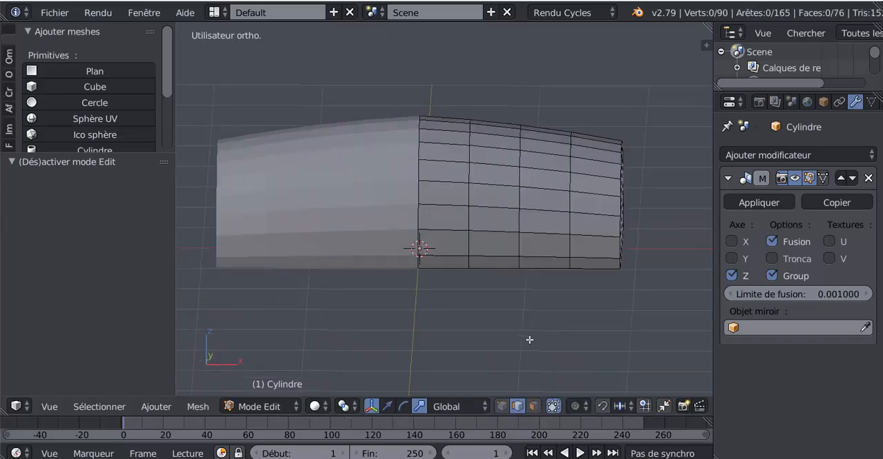
{"action": "key", "text": "KP_1"}
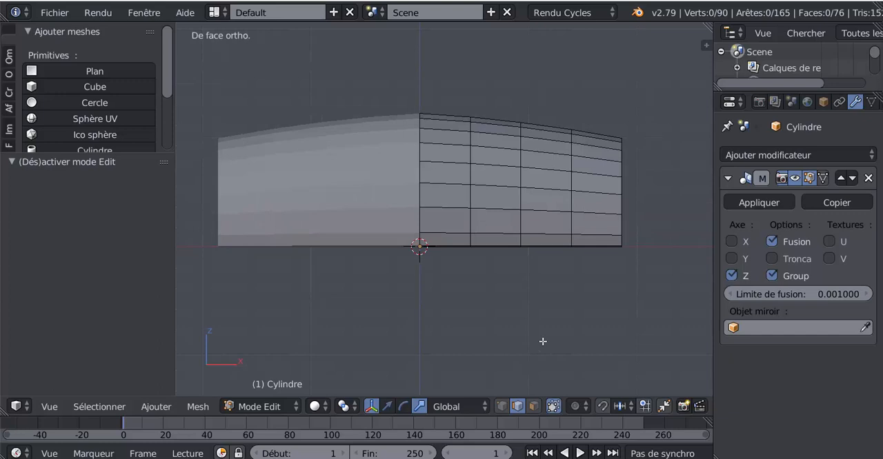
{"action": "middle_click_drag", "start_coordinate": [466, 296], "coordinate": [518, 310], "text": "shift"}
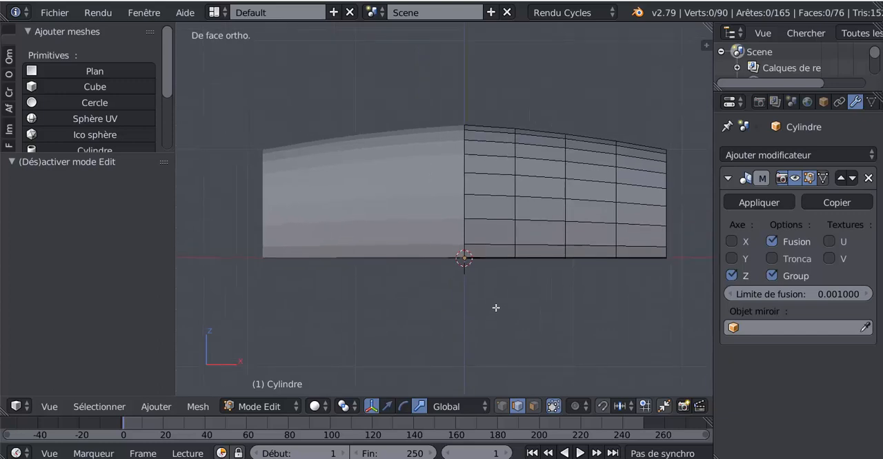
{"action": "right_click", "coordinate": [464, 210], "text": "alt"}
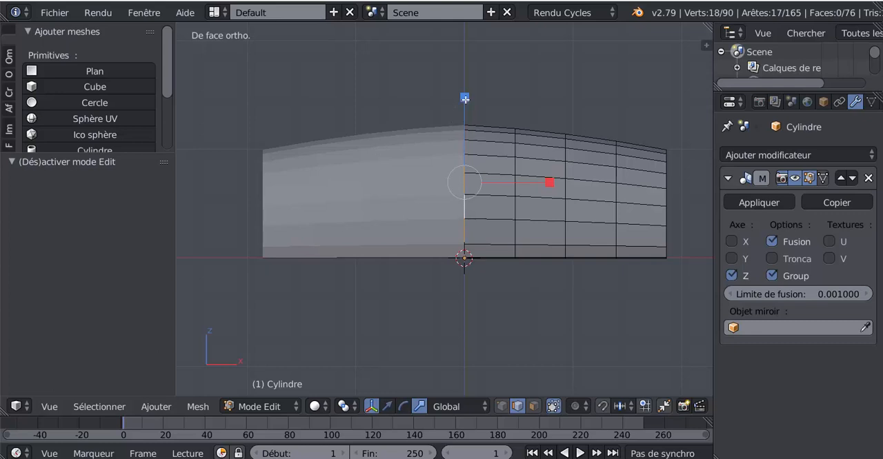
{"action": "left_click_drag", "start_coordinate": [464, 99], "coordinate": [466, 103]}
{"action": "key", "text": "Tab"}
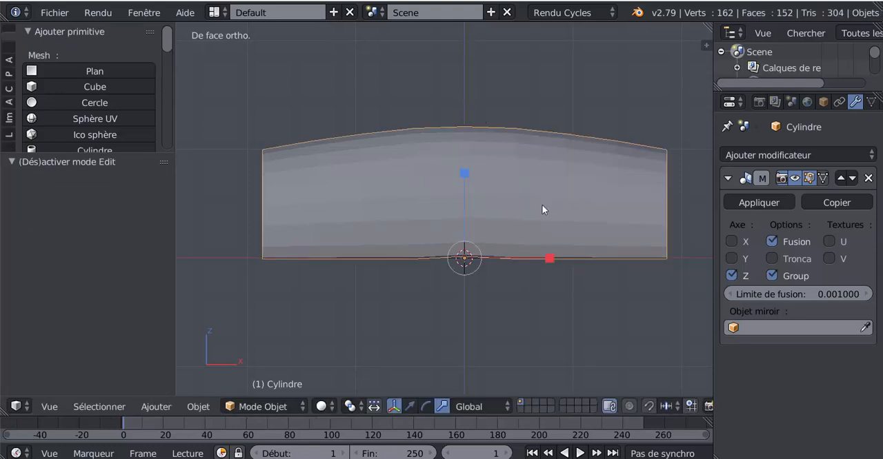
{"action": "scroll", "coordinate": [478, 287], "scroll_direction": "up", "scroll_amount": 1}
{"action": "key", "text": "Tab"}
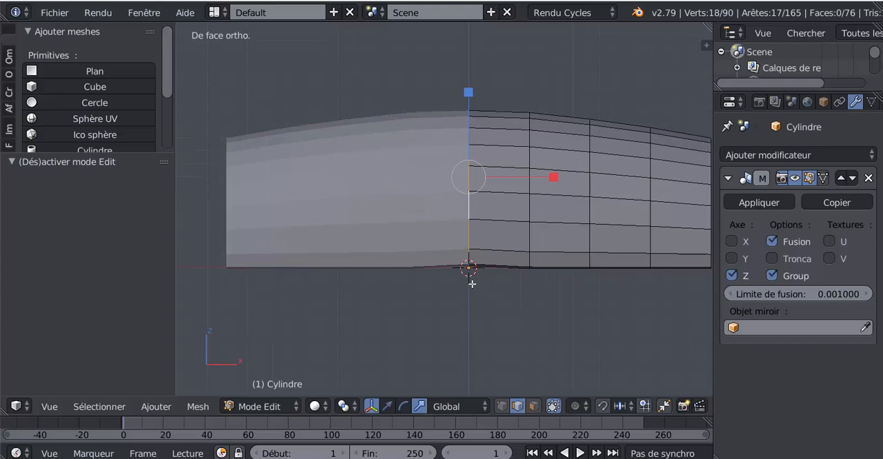
{"action": "middle_click_drag", "start_coordinate": [469, 282], "coordinate": [486, 276]}
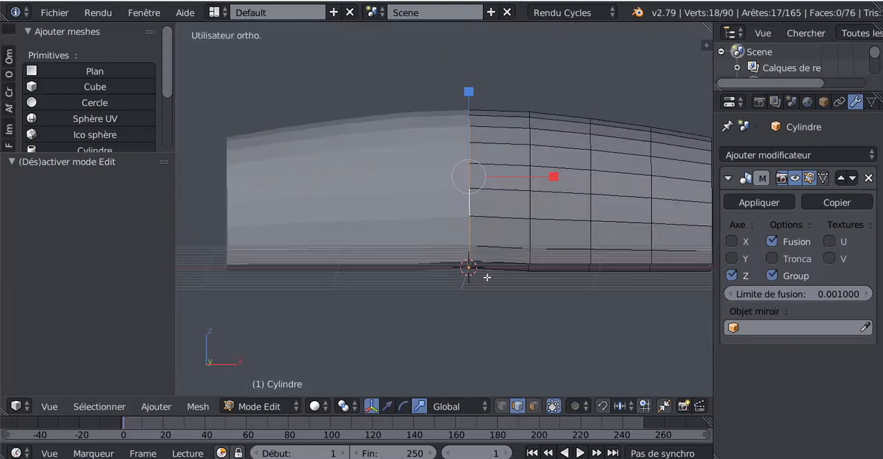
Undo the central loop scaling, the lower-half deletion and the rip along the mid-height loop.
{"action": "key", "text": "ctrl+z"}
{"action": "key", "text": "ctrl+z"}
{"action": "key", "text": "ctrl+z"}
{"action": "key", "text": "ctrl+z"}
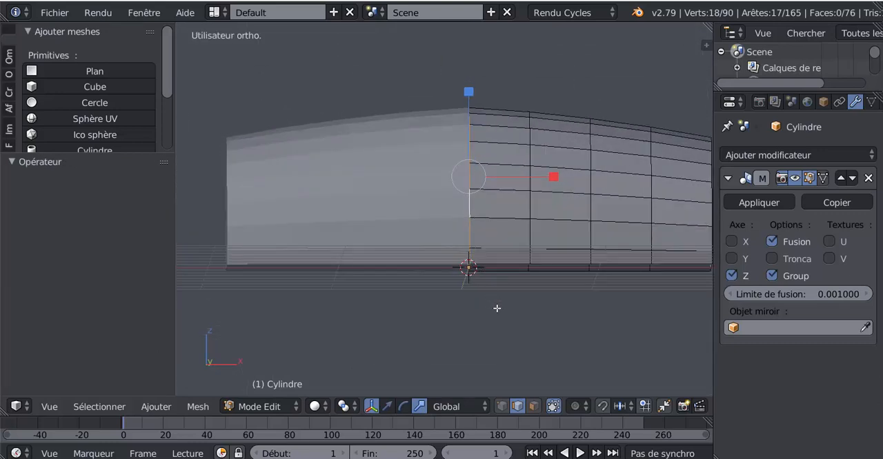
{"action": "key", "text": "ctrl+z"}
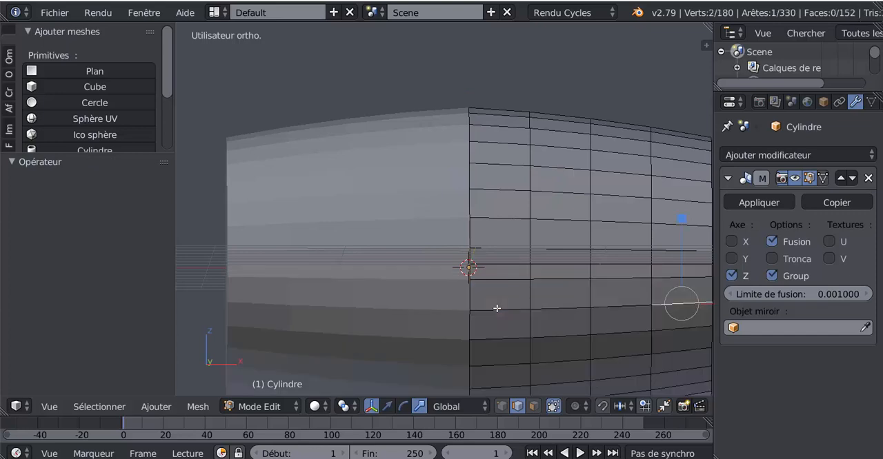
{"action": "key", "text": "ctrl+z"}
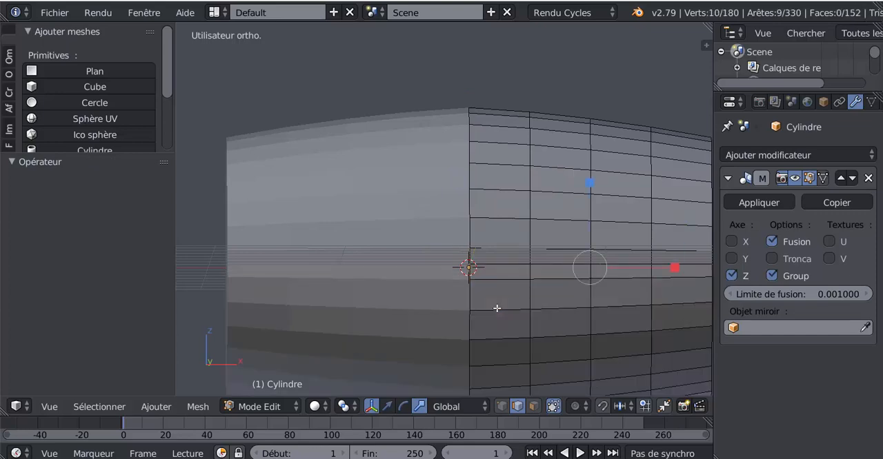
{"action": "key", "text": "ctrl+z"}
{"action": "scroll", "coordinate": [477, 235], "scroll_direction": "down", "scroll_amount": 1}
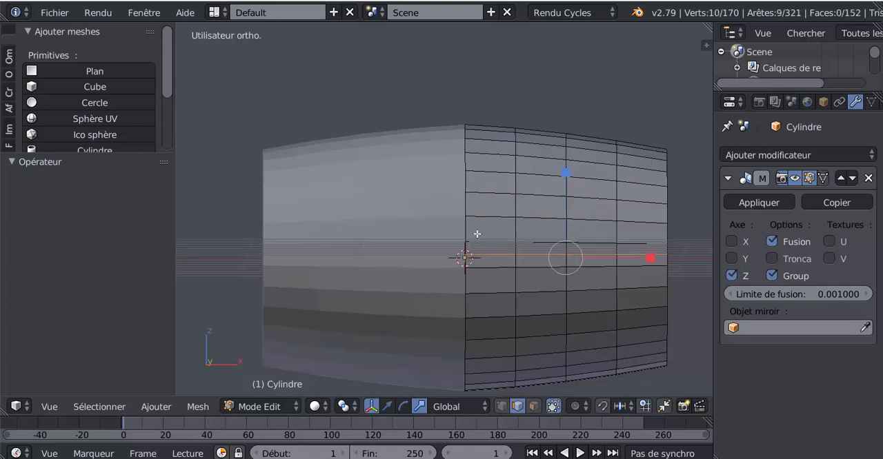
Scale the full cylinder's central vertical edge loop to about 0.993 along Z.
{"action": "right_click", "coordinate": [466, 209], "text": "alt"}
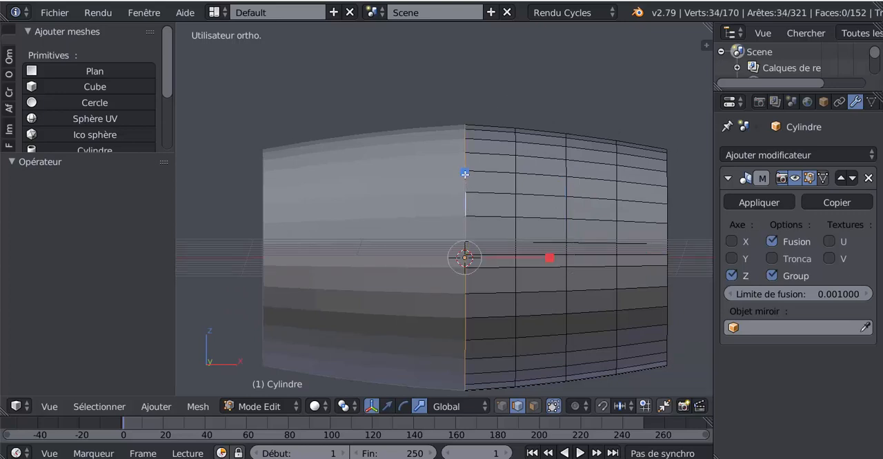
{"action": "key", "text": "s"}
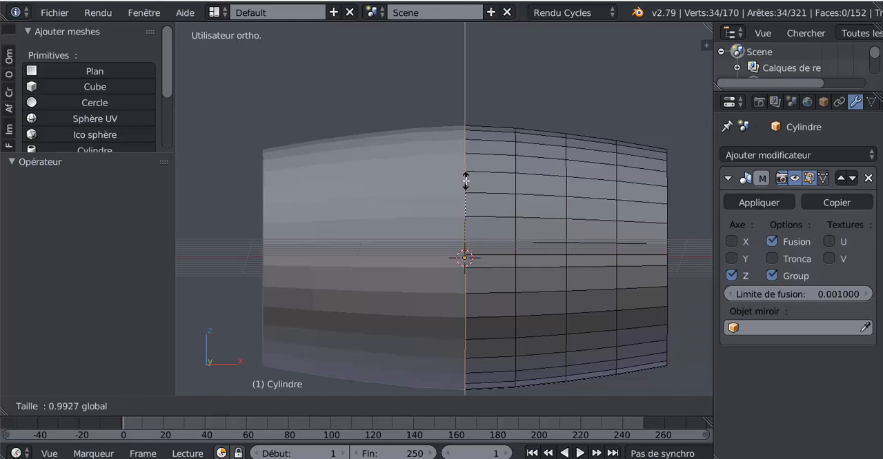
{"action": "left_click", "coordinate": [466, 181]}
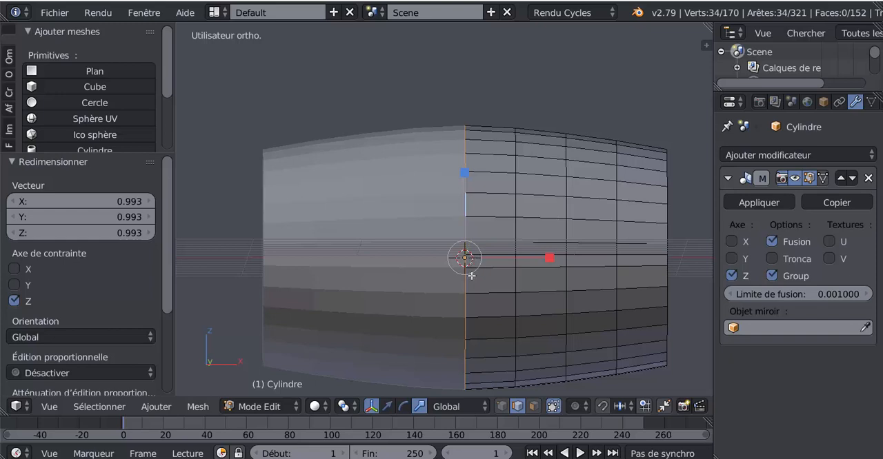
Select the lengthwise edge loop at mid-height and rip it in place.
{"action": "key", "text": "v"}
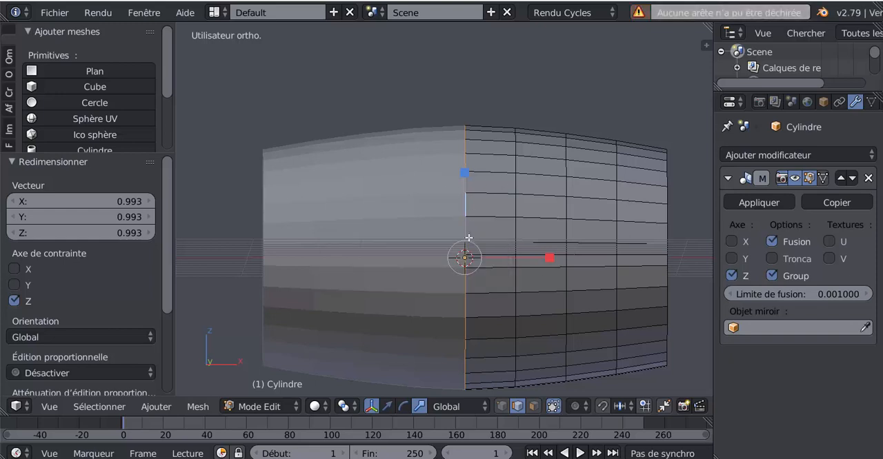
{"action": "right_click", "coordinate": [548, 256], "text": "alt"}
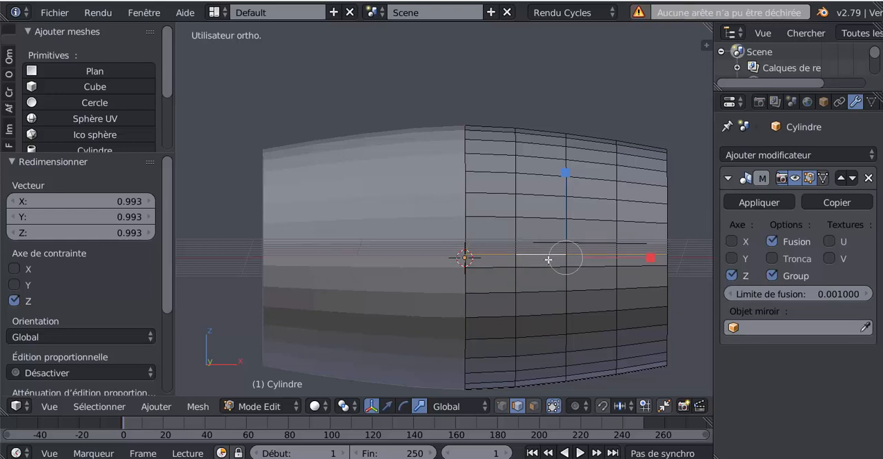
{"action": "key", "text": "v"}
{"action": "right_click", "coordinate": [548, 260]}
Select all linked geometry of the lower half and delete its vertices again.
{"action": "right_click", "coordinate": [544, 292]}
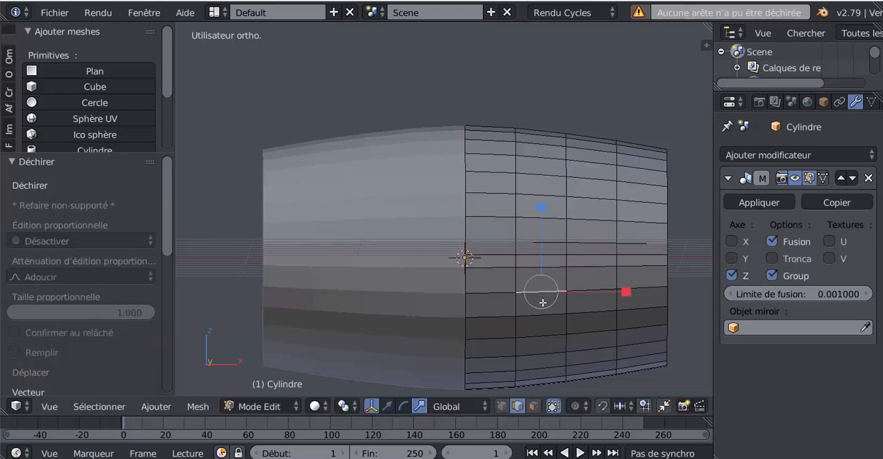
{"action": "key", "text": "ctrl+l"}
{"action": "key", "text": "x"}
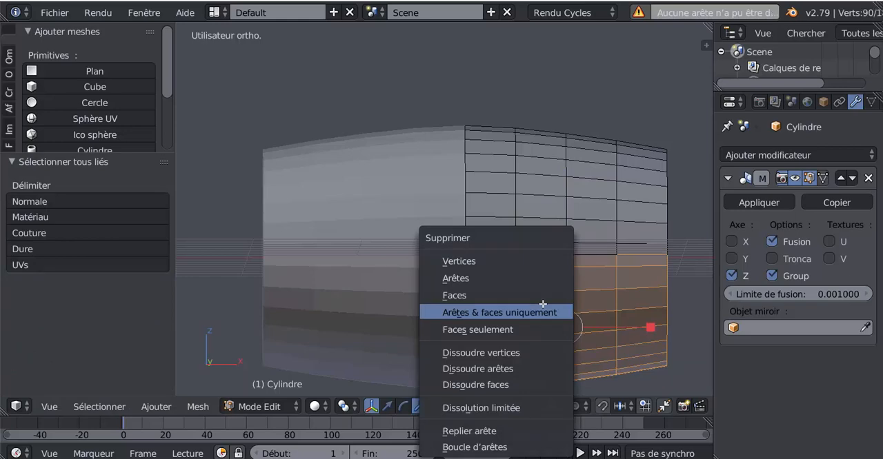
{"action": "left_click", "coordinate": [514, 261]}
Extrude the arch's bottom boundary edges and move them down 1.545 along Z with the translate manipulator to form the chest walls.
{"action": "middle_click_drag", "start_coordinate": [511, 279], "coordinate": [458, 291]}
{"action": "scroll", "coordinate": [465, 294], "scroll_direction": "up", "scroll_amount": 2}
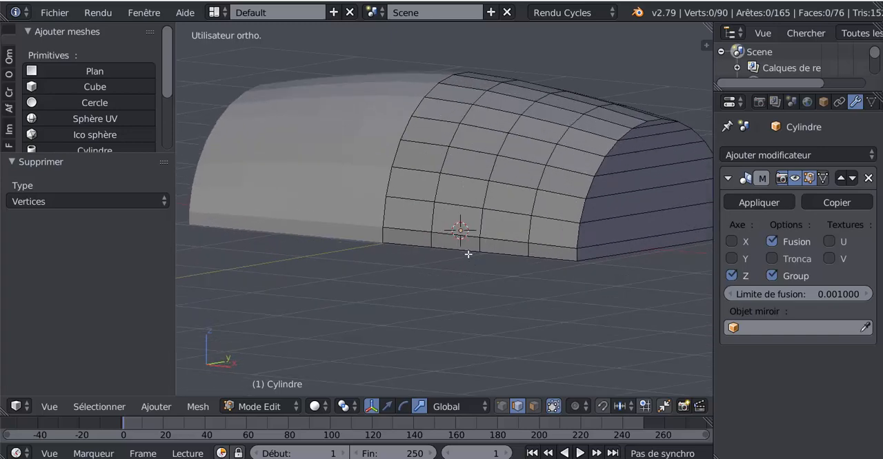
{"action": "right_click", "coordinate": [473, 256], "text": "alt"}
{"action": "scroll", "coordinate": [467, 255], "scroll_direction": "down", "scroll_amount": 2}
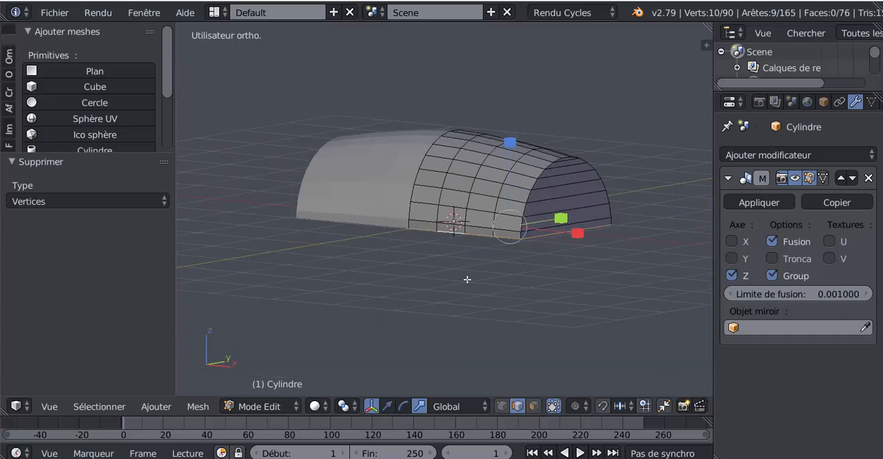
{"action": "middle_click_drag", "start_coordinate": [479, 276], "coordinate": [486, 252]}
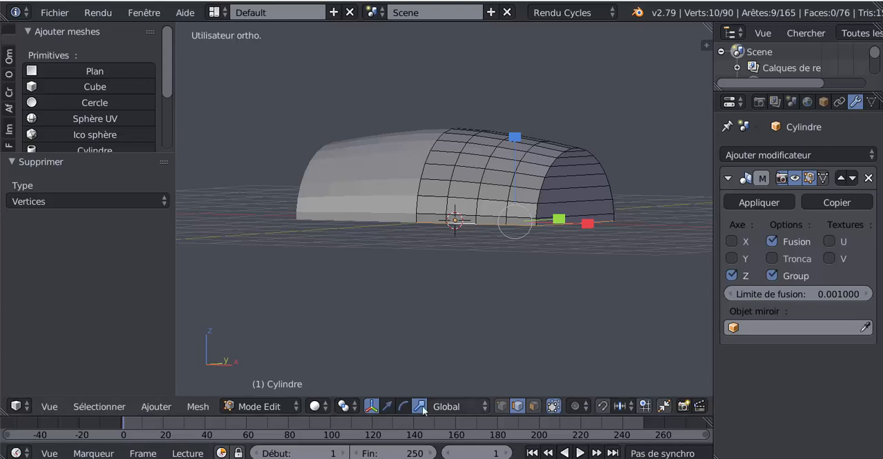
{"action": "left_click", "coordinate": [388, 407]}
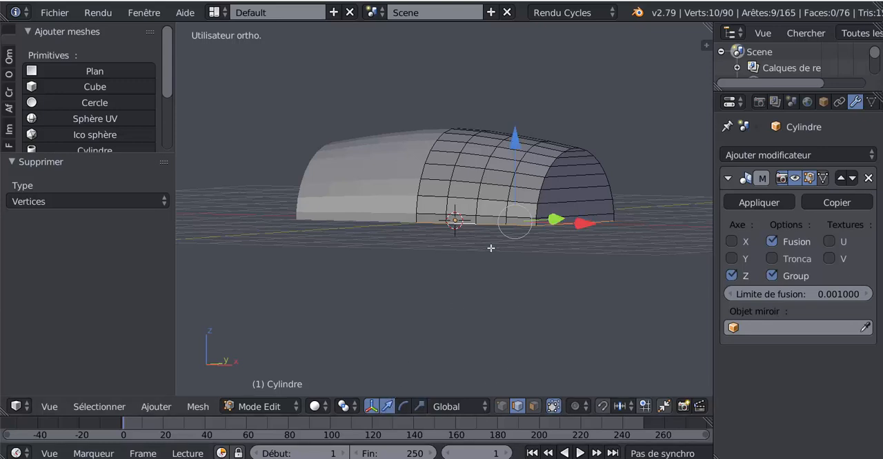
{"action": "key", "text": "e"}
{"action": "left_click", "coordinate": [508, 279]}
{"action": "left_click_drag", "start_coordinate": [514, 151], "coordinate": [525, 265]}
Select the four bottom edges along each of the two long walls, leaving out the end wall's edge.
{"action": "middle_click_drag", "start_coordinate": [563, 268], "coordinate": [487, 146]}
{"action": "scroll", "coordinate": [586, 197], "scroll_direction": "up", "scroll_amount": 2}
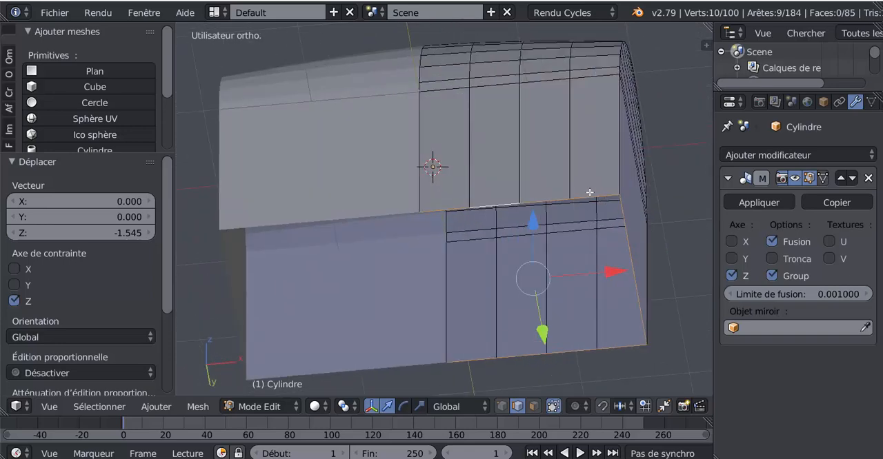
{"action": "right_click", "coordinate": [590, 192]}
{"action": "right_click", "coordinate": [634, 362], "text": "shift"}
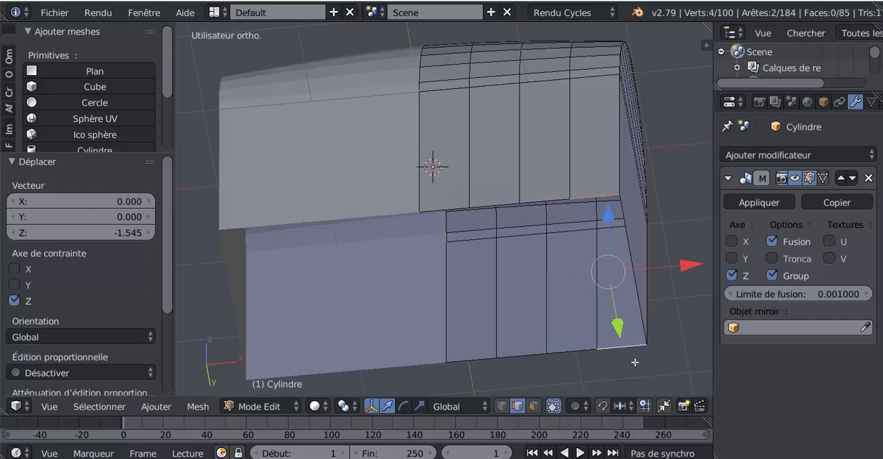
{"action": "right_click", "coordinate": [546, 199], "text": "shift"}
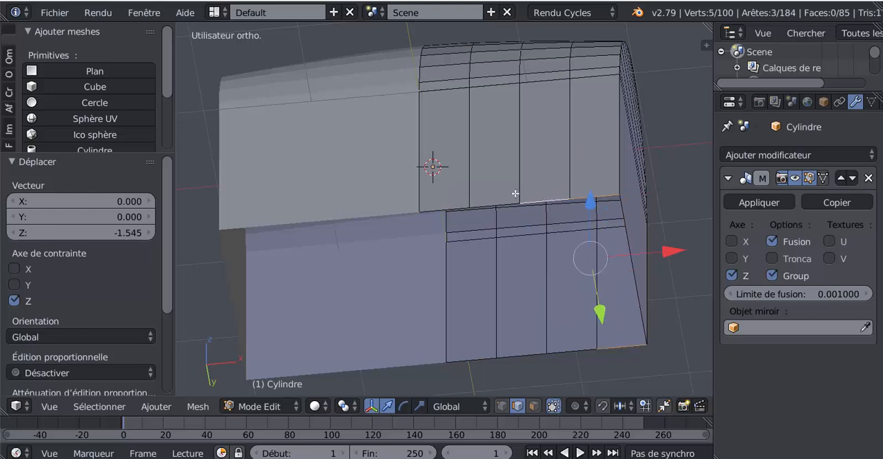
{"action": "right_click", "coordinate": [507, 201], "text": "shift"}
{"action": "right_click", "coordinate": [455, 206], "text": "shift"}
{"action": "right_click", "coordinate": [477, 357], "text": "shift"}
{"action": "right_click", "coordinate": [529, 347], "text": "shift"}
{"action": "right_click", "coordinate": [578, 347], "text": "shift"}
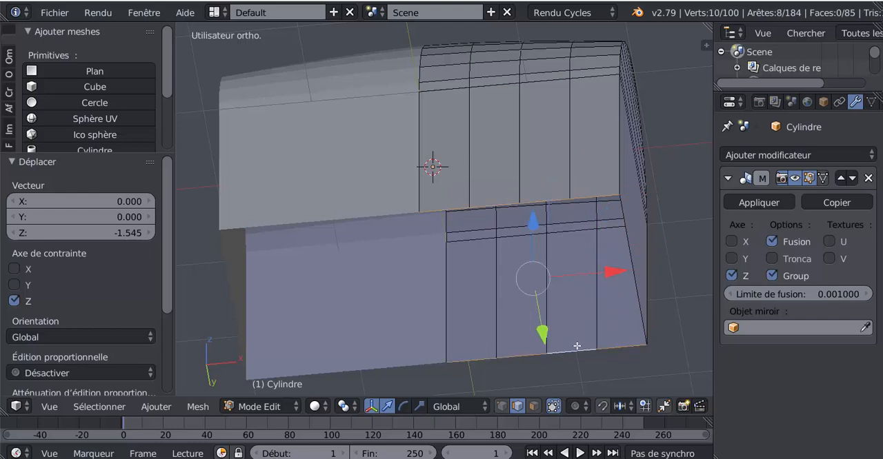
Bridge the two selected rows of bottom edges with LoopTools to close the chest's underside.
{"action": "left_click_drag", "start_coordinate": [170, 258], "coordinate": [175, 350]}
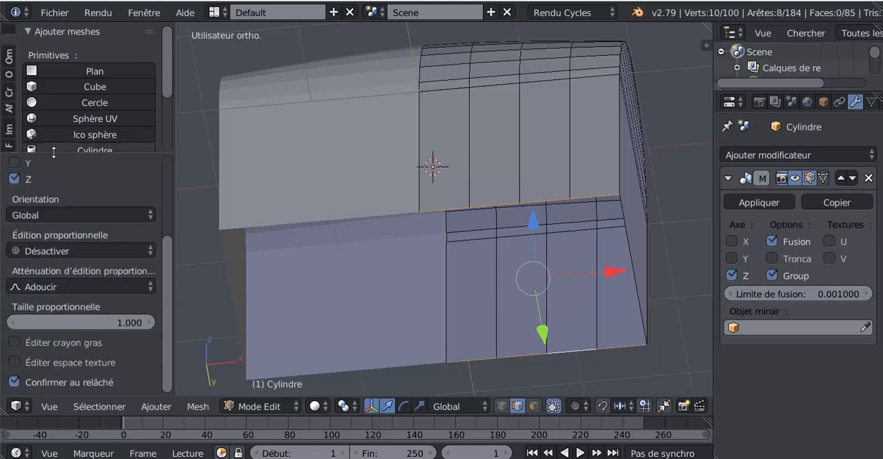
{"action": "left_click_drag", "start_coordinate": [54, 153], "coordinate": [69, 263]}
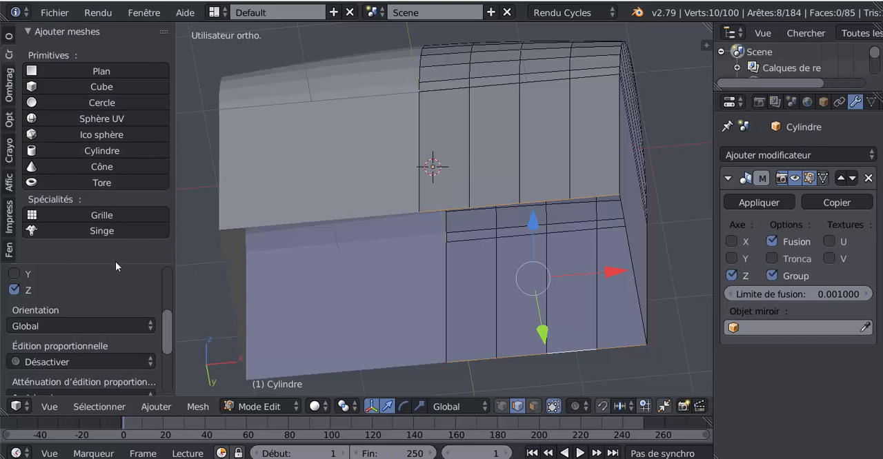
{"action": "left_click_drag", "start_coordinate": [116, 264], "coordinate": [110, 335]}
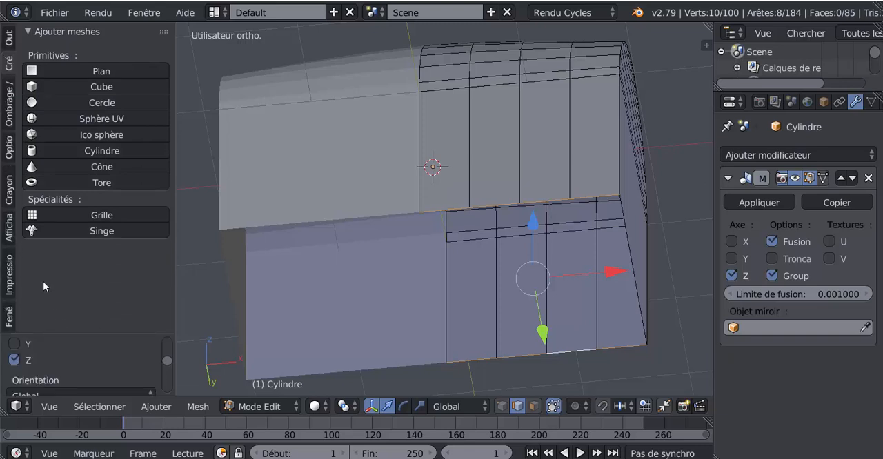
{"action": "left_click", "coordinate": [10, 40]}
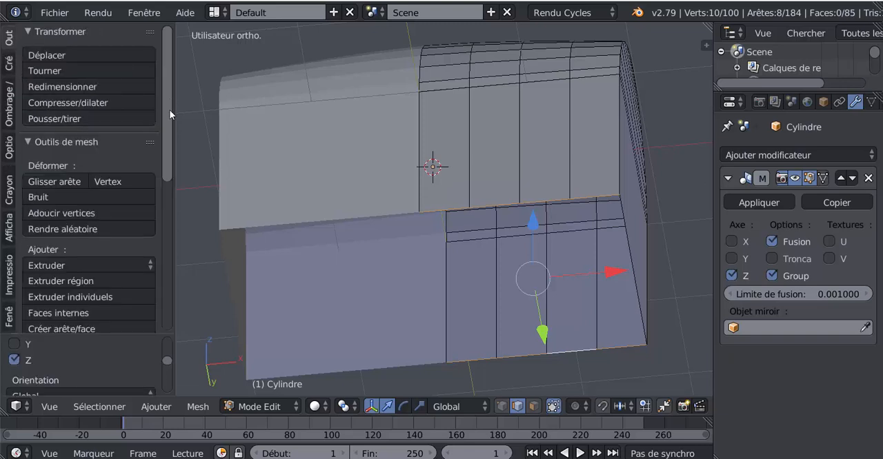
{"action": "left_click_drag", "start_coordinate": [167, 113], "coordinate": [159, 287]}
{"action": "left_click", "coordinate": [43, 324]}
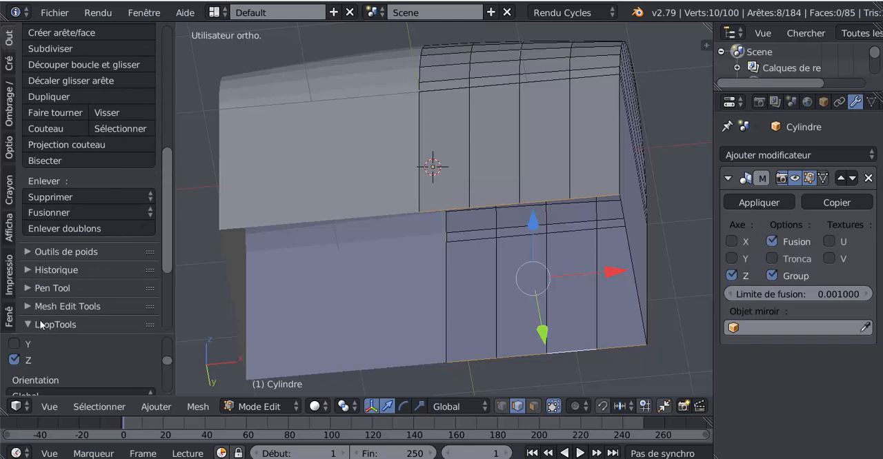
{"action": "left_click_drag", "start_coordinate": [164, 258], "coordinate": [168, 309]}
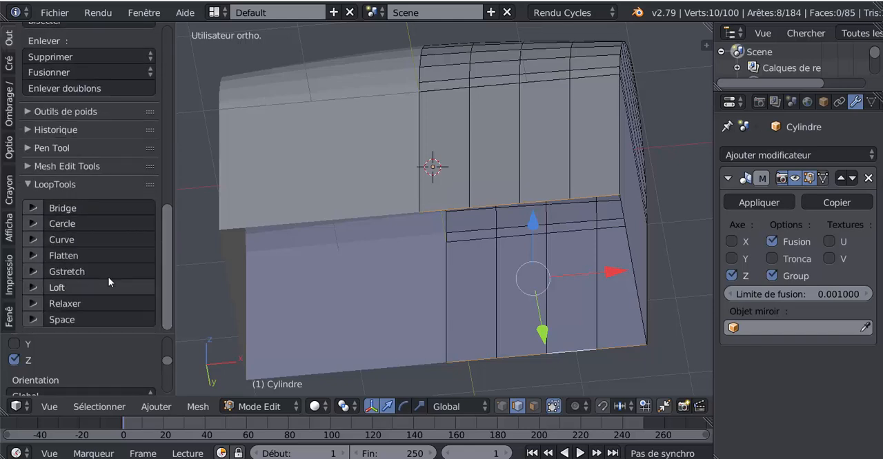
{"action": "left_click", "coordinate": [87, 203]}
{"action": "middle_click_drag", "start_coordinate": [344, 180], "coordinate": [445, 243]}
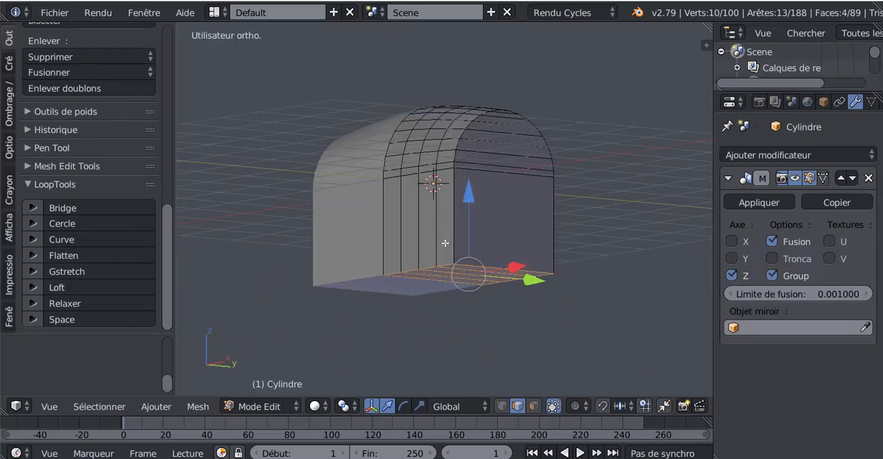
{"action": "scroll", "coordinate": [445, 243], "scroll_direction": "up", "scroll_amount": 3}
{"action": "middle_click_drag", "start_coordinate": [451, 244], "coordinate": [448, 275]}
{"action": "key", "text": "KP_1"}
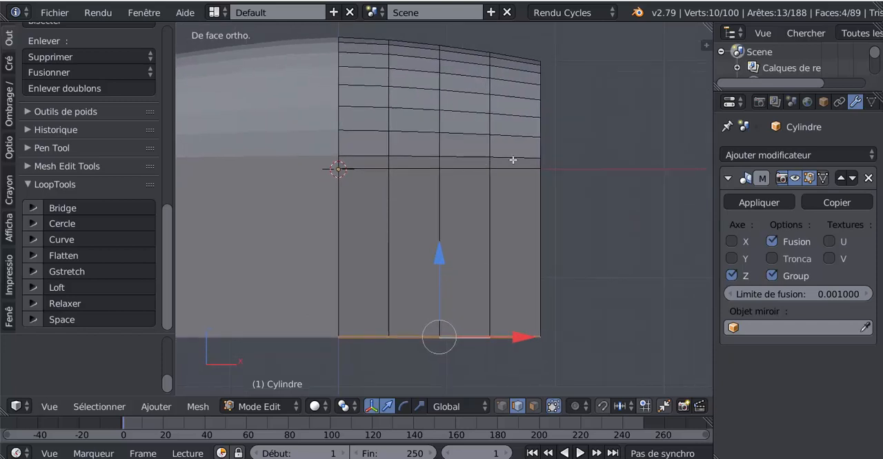
{"action": "middle_click_drag", "start_coordinate": [511, 171], "coordinate": [455, 195]}
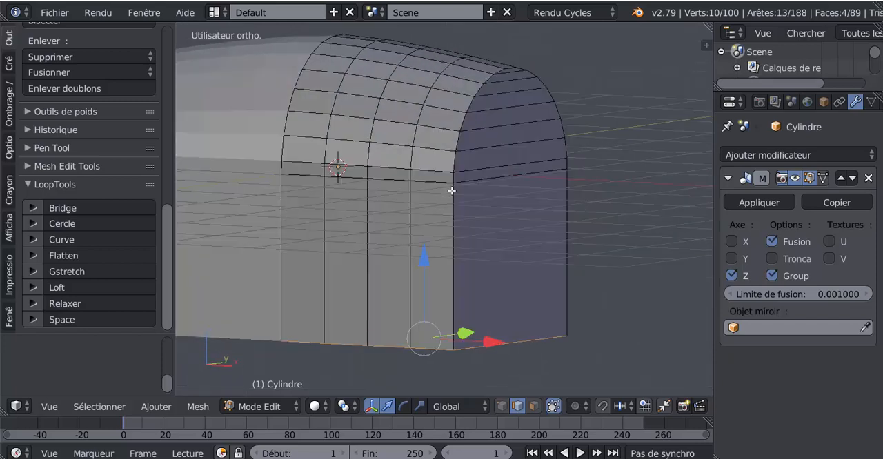
Cut a horizontal edge loop around the chest walls and slide it up just below the base of the arched lid.
{"action": "scroll", "coordinate": [452, 192], "scroll_direction": "up", "scroll_amount": 3}
{"action": "scroll", "coordinate": [476, 167], "scroll_direction": "up", "scroll_amount": 2}
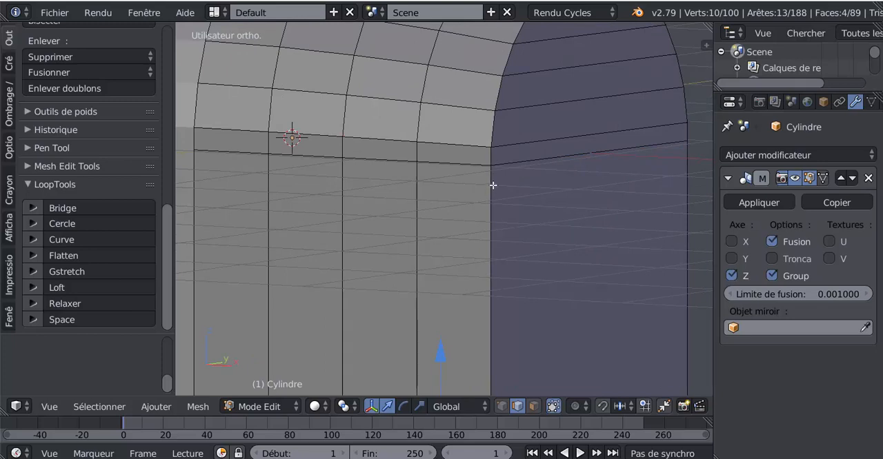
{"action": "key", "text": "ctrl+r"}
{"action": "left_click", "coordinate": [491, 184]}
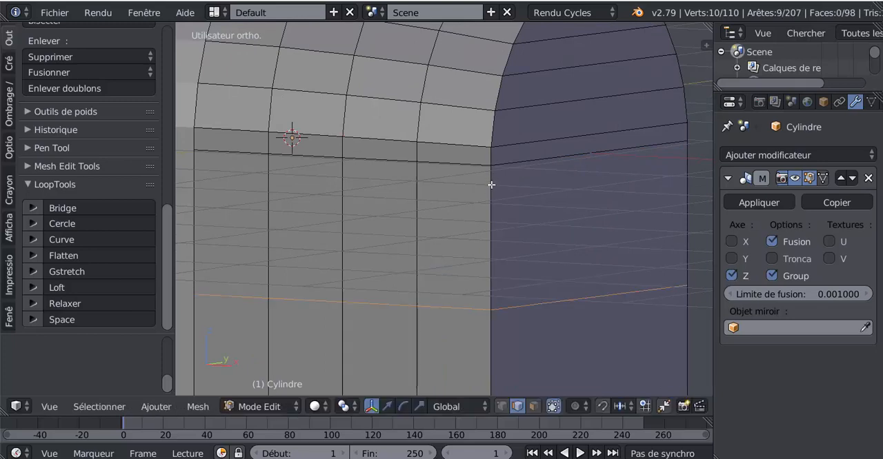
{"action": "left_click", "coordinate": [527, 46]}
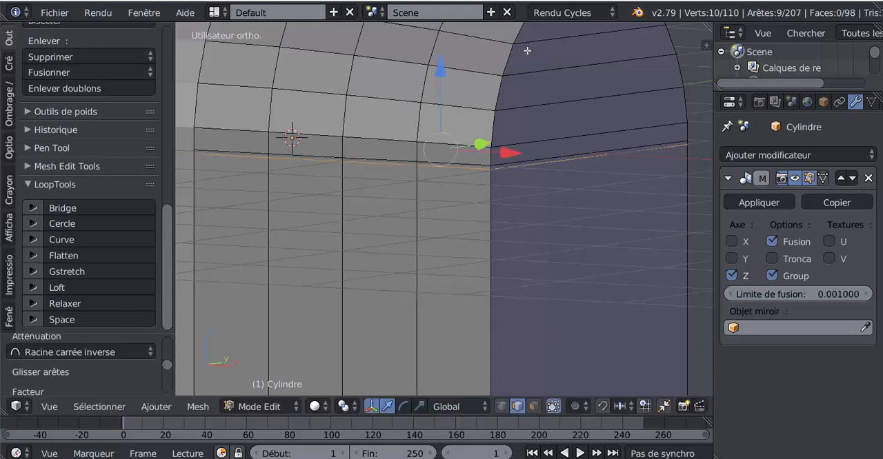
{"action": "scroll", "coordinate": [448, 173], "scroll_direction": "down", "scroll_amount": 1}
{"action": "scroll", "coordinate": [447, 173], "scroll_direction": "down", "scroll_amount": 2}
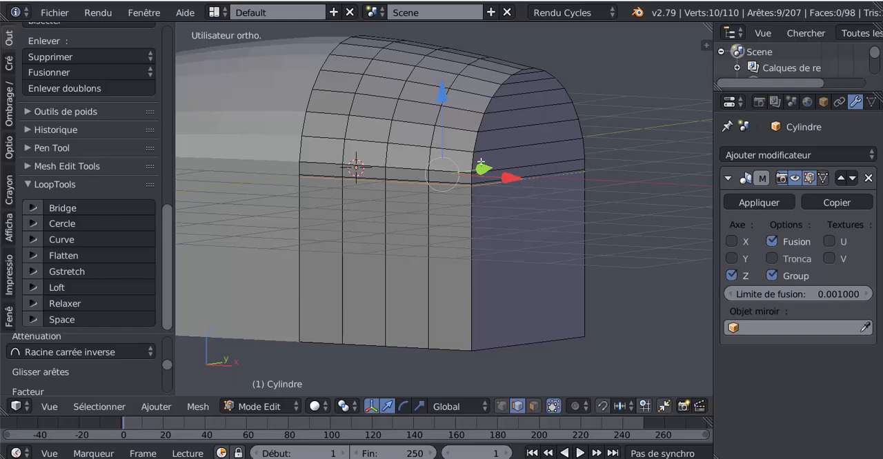
{"action": "scroll", "coordinate": [480, 268], "scroll_direction": "up", "scroll_amount": 2}
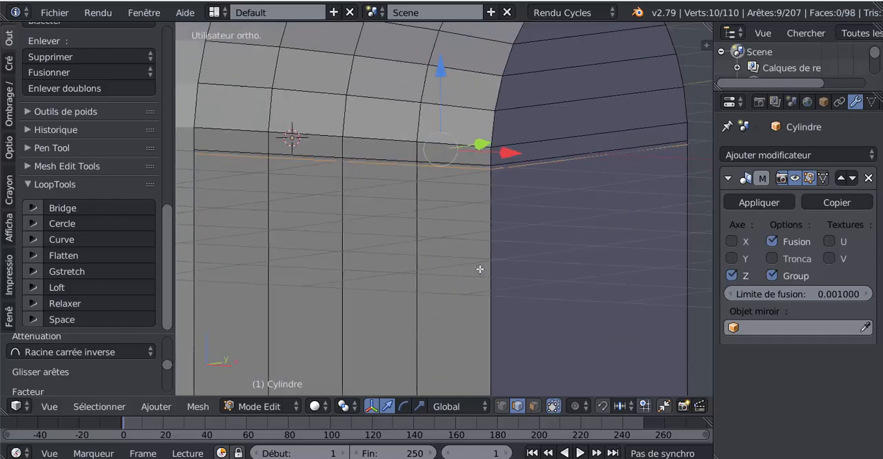
Add two closely spaced vertical edge loops around the chest near its end wall to outline a narrow band.
{"action": "middle_click_drag", "start_coordinate": [479, 268], "coordinate": [498, 250]}
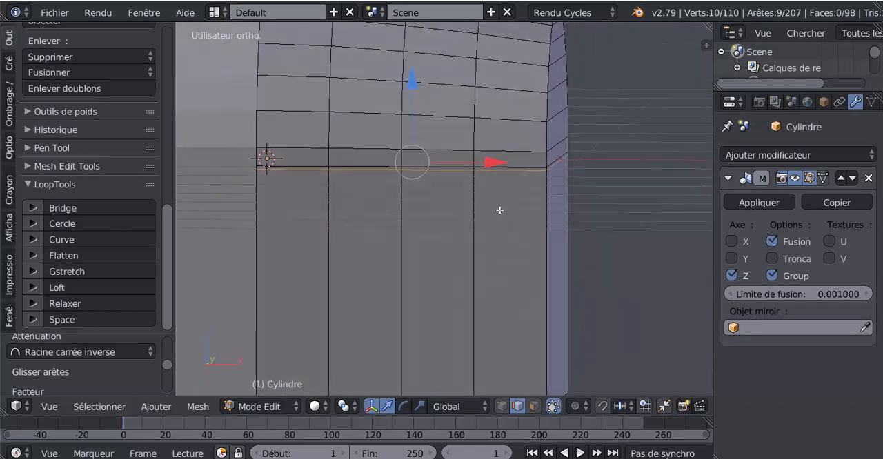
{"action": "key", "text": "ctrl+r"}
{"action": "left_click", "coordinate": [516, 166]}
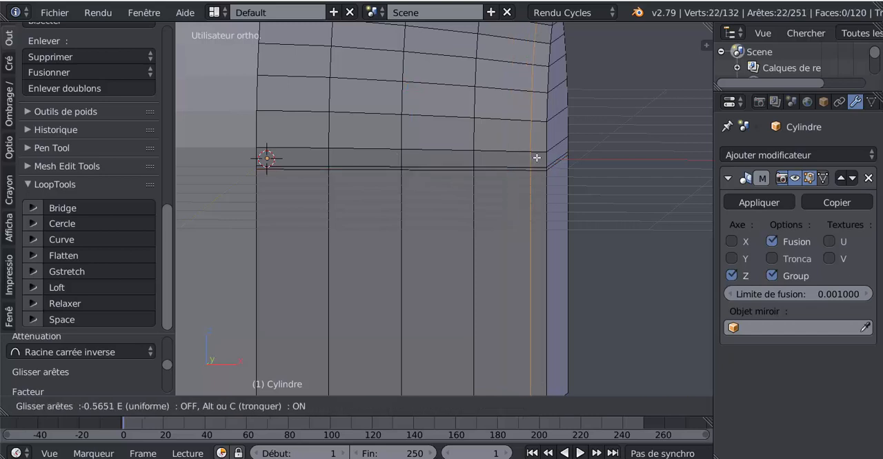
{"action": "left_click", "coordinate": [536, 158]}
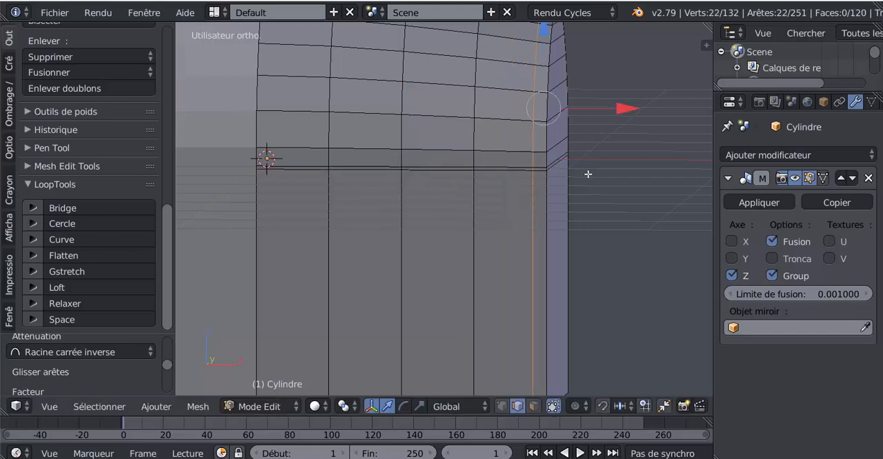
{"action": "key", "text": "KP_1"}
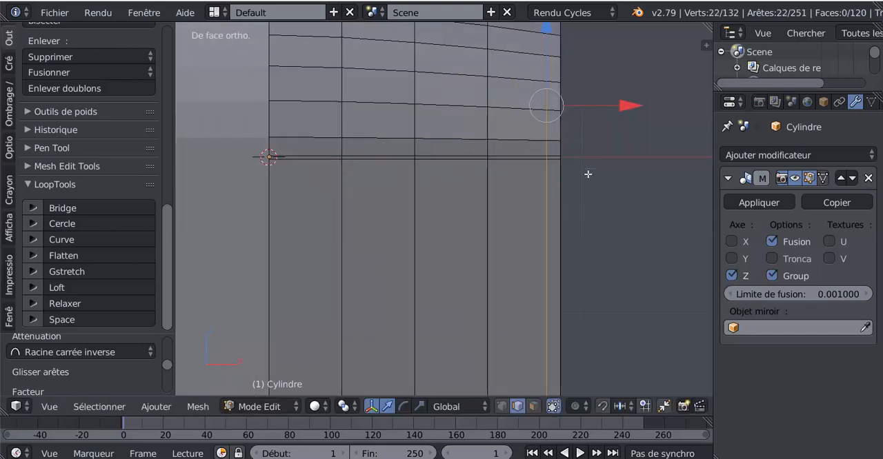
{"action": "key", "text": "ctrl+r"}
{"action": "left_click", "coordinate": [520, 143]}
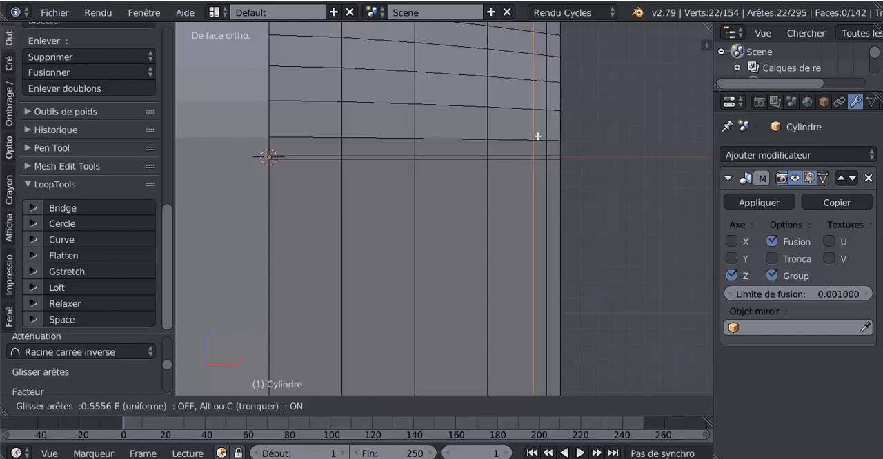
{"action": "left_click", "coordinate": [538, 136]}
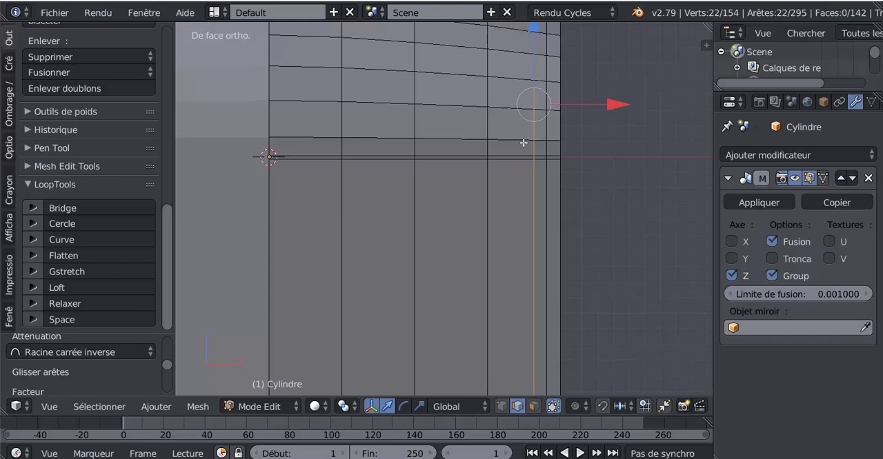
Add a vertical edge loop just inside the last original lengthwise division, with a slide factor of about -0.66, to outline a second band.
{"action": "key", "text": "ctrl+r"}
{"action": "left_click", "coordinate": [469, 143]}
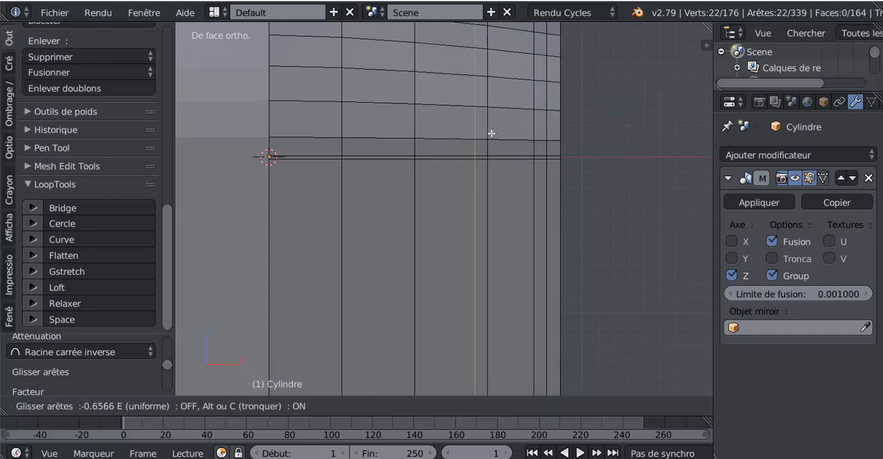
{"action": "left_click", "coordinate": [491, 132]}
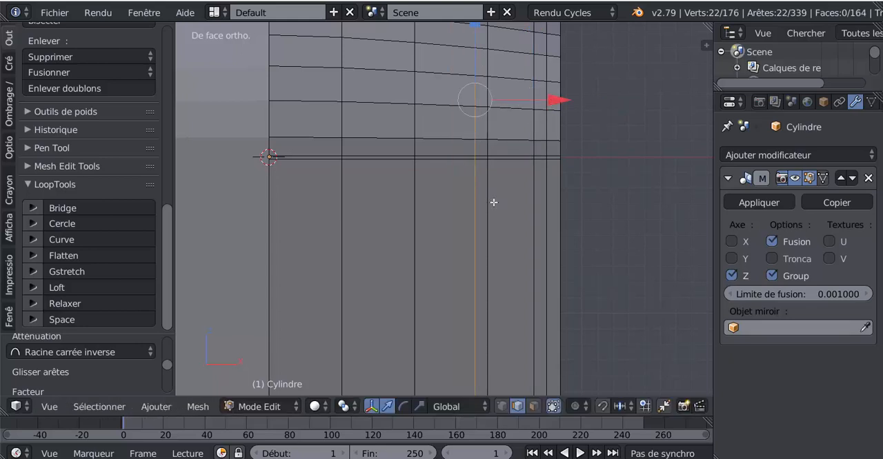
{"action": "scroll", "coordinate": [491, 201], "scroll_direction": "down", "scroll_amount": 3}
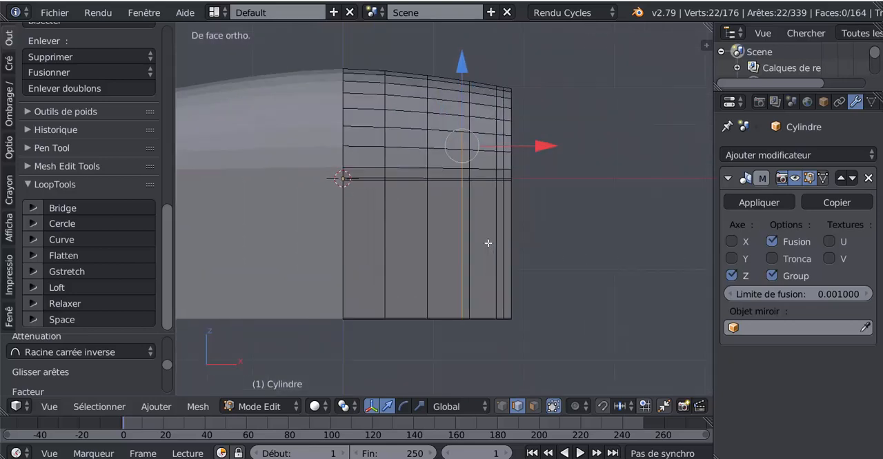
Select the two narrow vertical face loops around the chest in face select mode.
{"action": "scroll", "coordinate": [488, 243], "scroll_direction": "up", "scroll_amount": 1}
{"action": "key", "text": "3"}
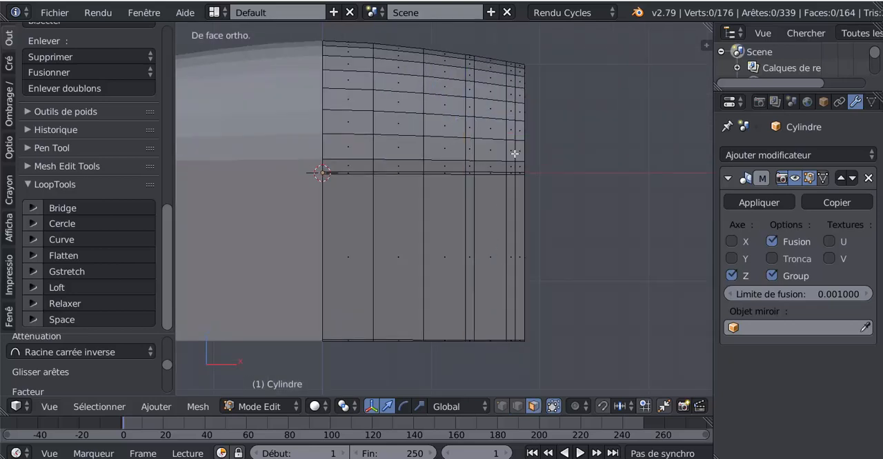
{"action": "scroll", "coordinate": [514, 176], "scroll_direction": "up", "scroll_amount": 2}
{"action": "left_click", "coordinate": [543, 155], "text": "alt"}
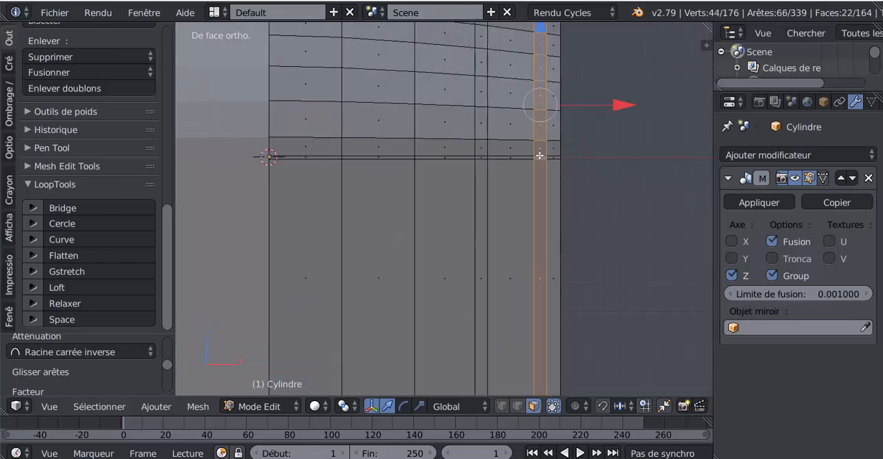
{"action": "left_click", "coordinate": [483, 157], "text": "alt+shift"}
Extrude the two selected face bands in place without moving them and separate the selection into a new object.
{"action": "scroll", "coordinate": [549, 181], "scroll_direction": "down", "scroll_amount": 3}
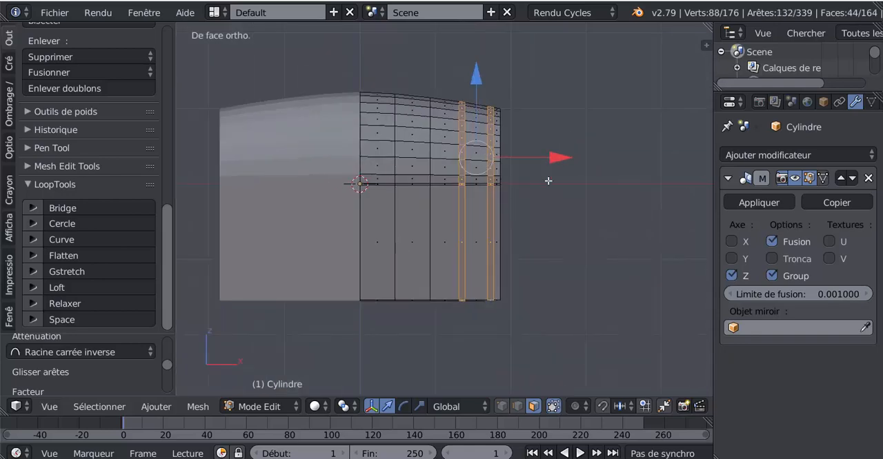
{"action": "middle_click_drag", "start_coordinate": [605, 244], "coordinate": [563, 264]}
{"action": "scroll", "coordinate": [563, 264], "scroll_direction": "up", "scroll_amount": 2}
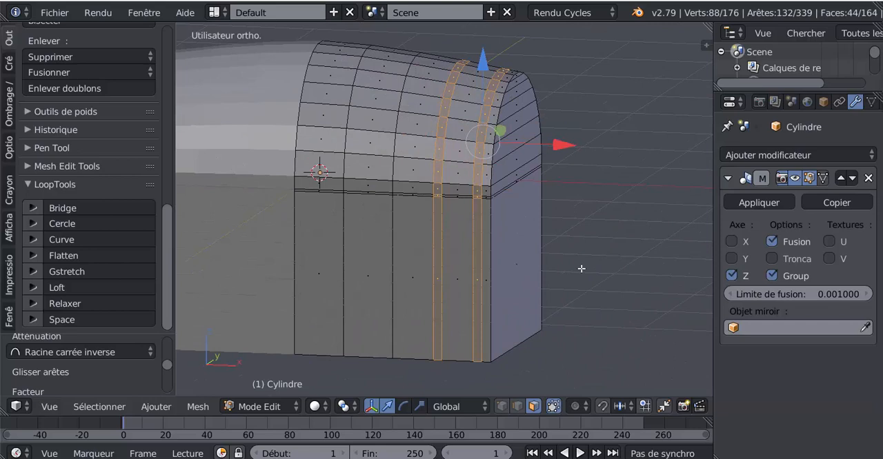
{"action": "key", "text": "e"}
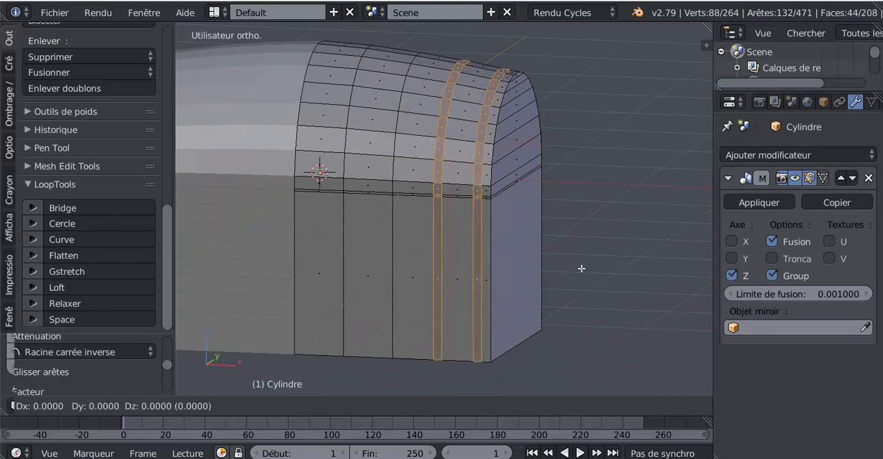
{"action": "right_click", "coordinate": [581, 268]}
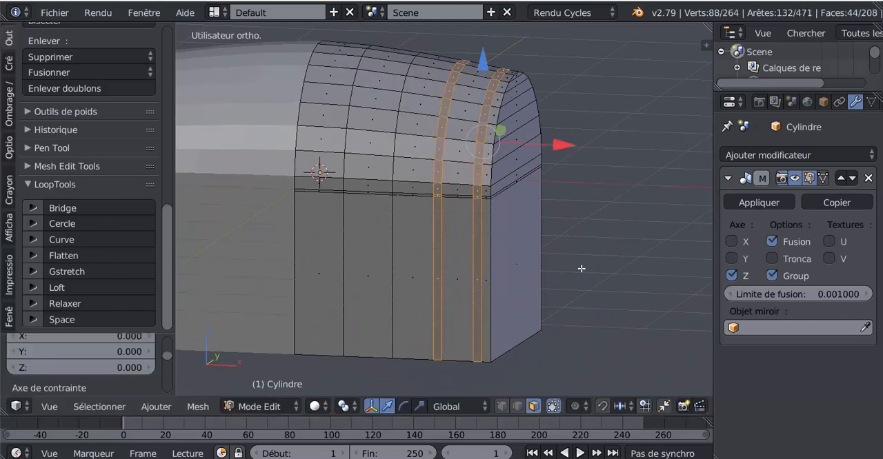
{"action": "key", "text": "p"}
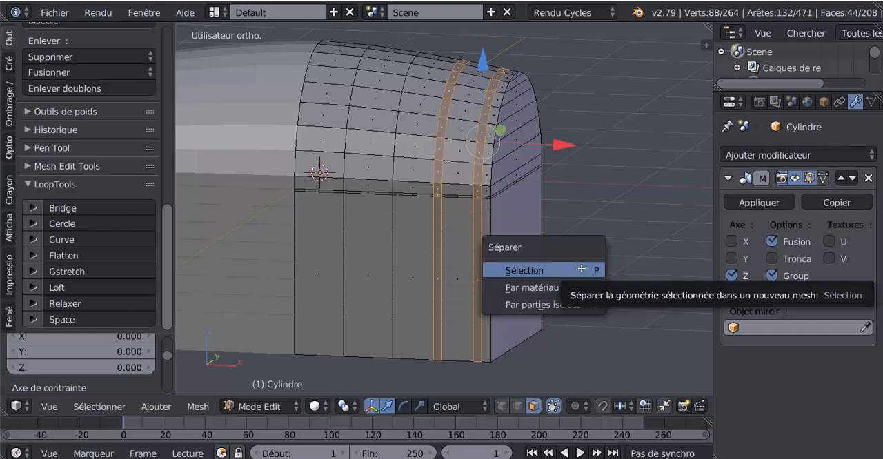
{"action": "left_click", "coordinate": [581, 269]}
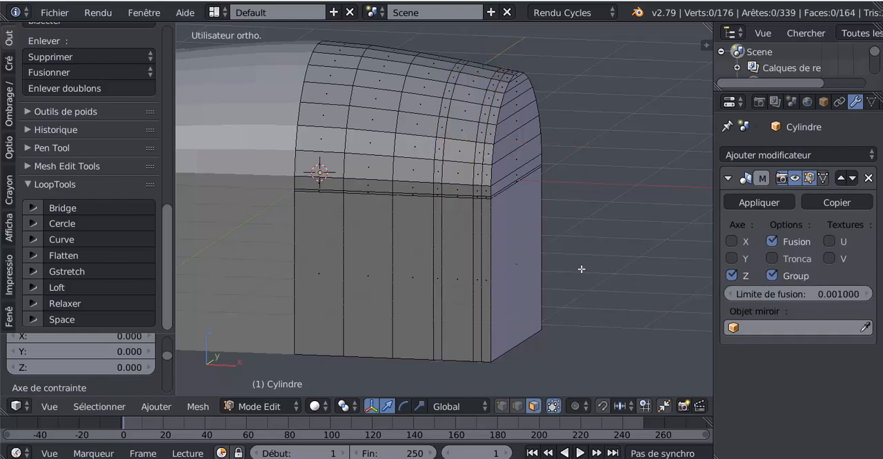
Select the separated bands object in Object Mode and examine its mesh in Edit Mode.
{"action": "key", "text": "Tab"}
{"action": "right_click", "coordinate": [475, 222]}
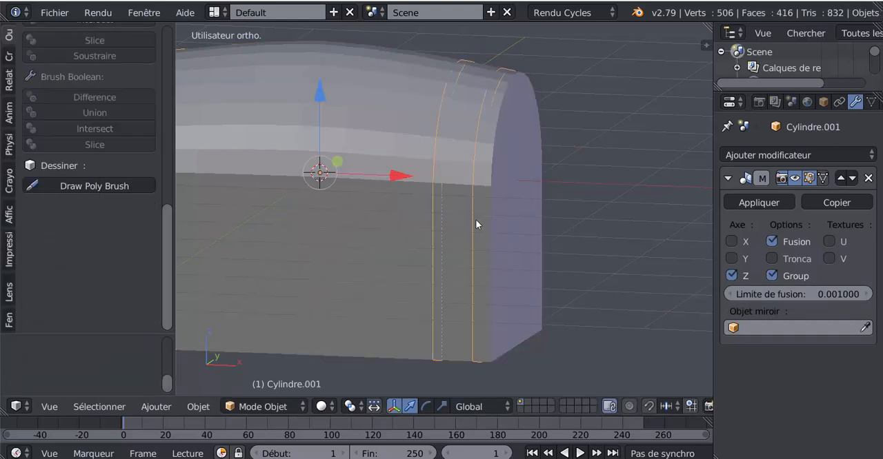
{"action": "key", "text": "Tab"}
{"action": "scroll", "coordinate": [466, 221], "scroll_direction": "up", "scroll_amount": 4}
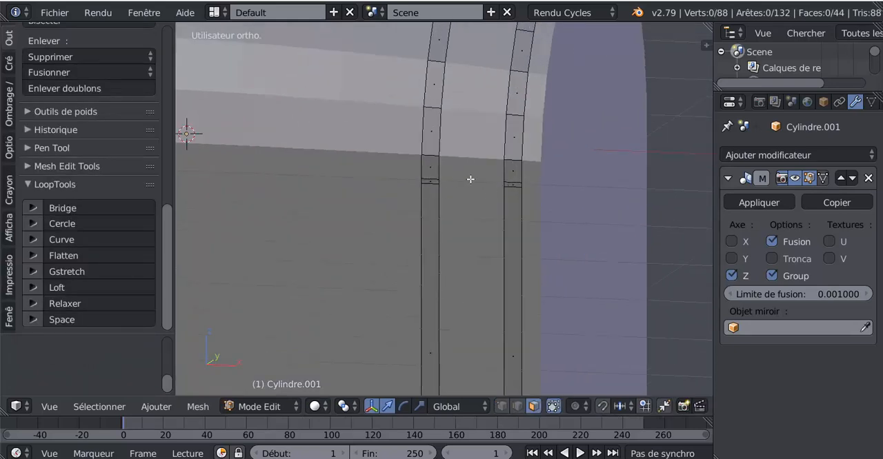
{"action": "key", "text": "Tab"}
{"action": "scroll", "coordinate": [598, 203], "scroll_direction": "down", "scroll_amount": 4}
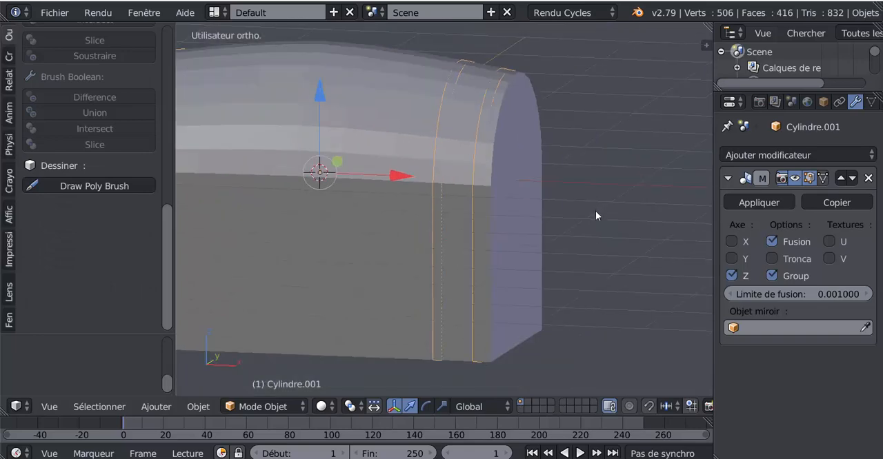
Reopen the chest body's mesh for editing in front view with edge selection active.
{"action": "middle_click_drag", "start_coordinate": [595, 212], "coordinate": [541, 236]}
{"action": "right_click", "coordinate": [508, 237]}
{"action": "key", "text": "Tab"}
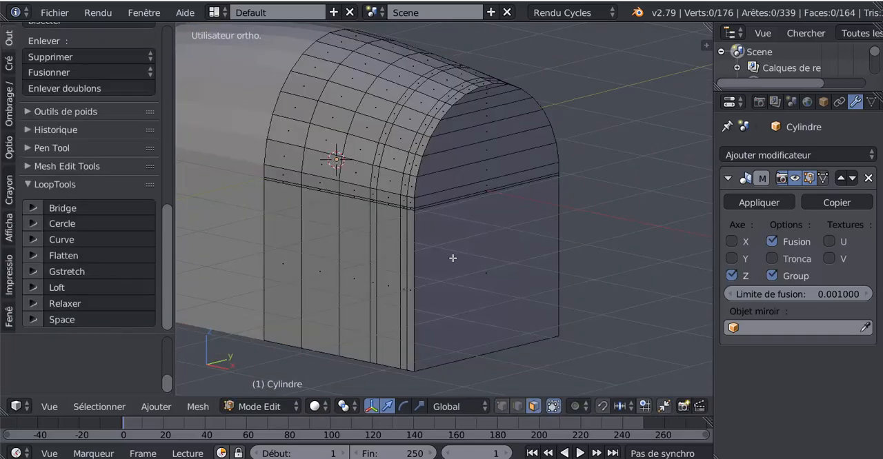
{"action": "middle_click_drag", "start_coordinate": [493, 258], "coordinate": [568, 254]}
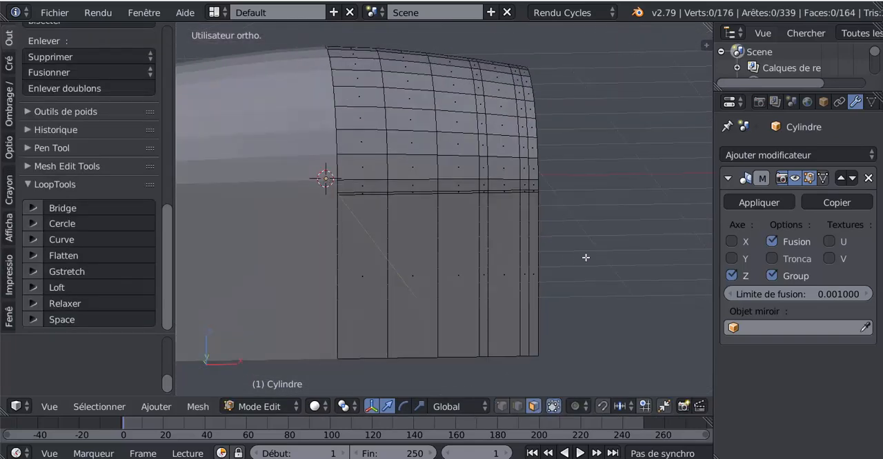
{"action": "key", "text": "KP_1"}
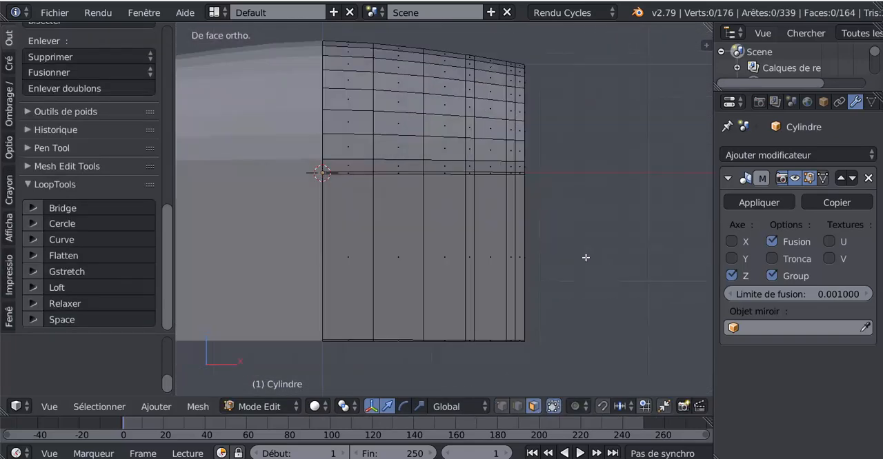
{"action": "left_click", "coordinate": [516, 407]}
Delete the inner vertical edge loop of the narrow strip nearest the end wall using the edge loop option.
{"action": "middle_click_drag", "start_coordinate": [563, 274], "coordinate": [544, 299], "text": "shift"}
{"action": "scroll", "coordinate": [541, 293], "scroll_direction": "up", "scroll_amount": 2}
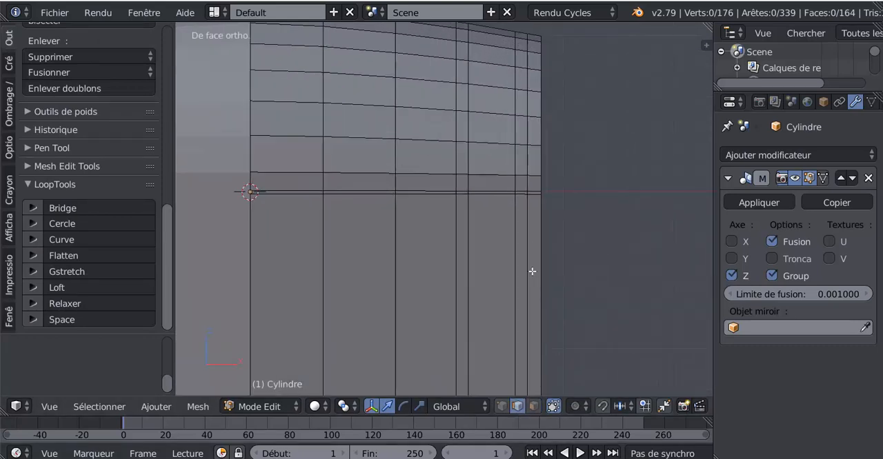
{"action": "left_click", "coordinate": [516, 226], "text": "alt"}
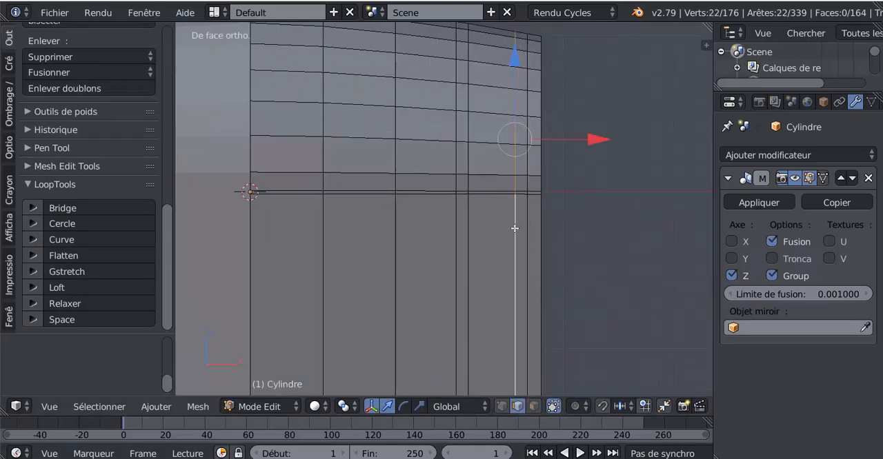
{"action": "left_click", "coordinate": [470, 242], "text": "alt+shift"}
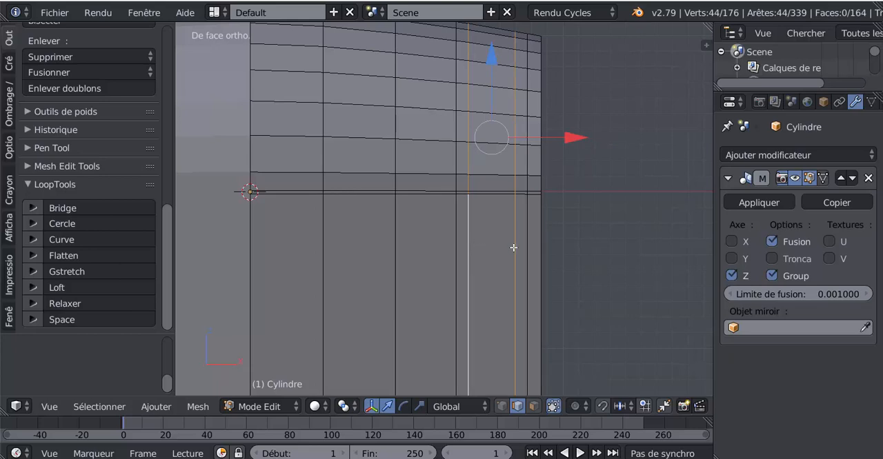
{"action": "right_click", "coordinate": [469, 243], "text": "alt+shift"}
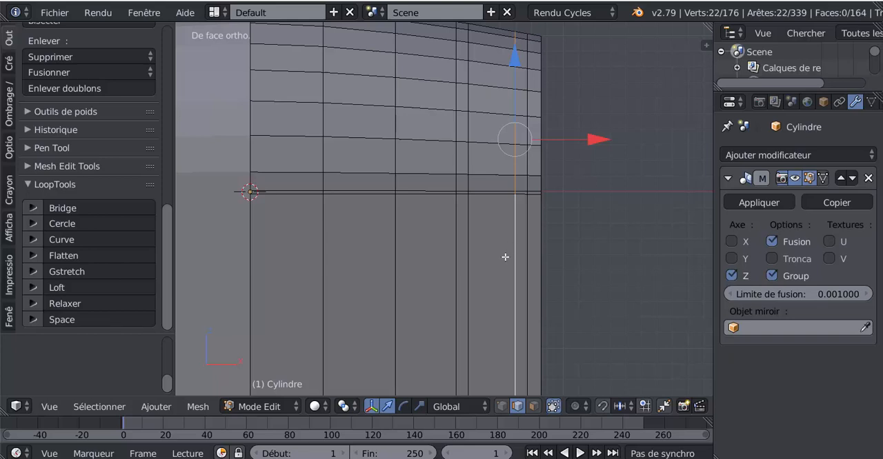
{"action": "key", "text": "x"}
{"action": "left_click", "coordinate": [467, 366]}
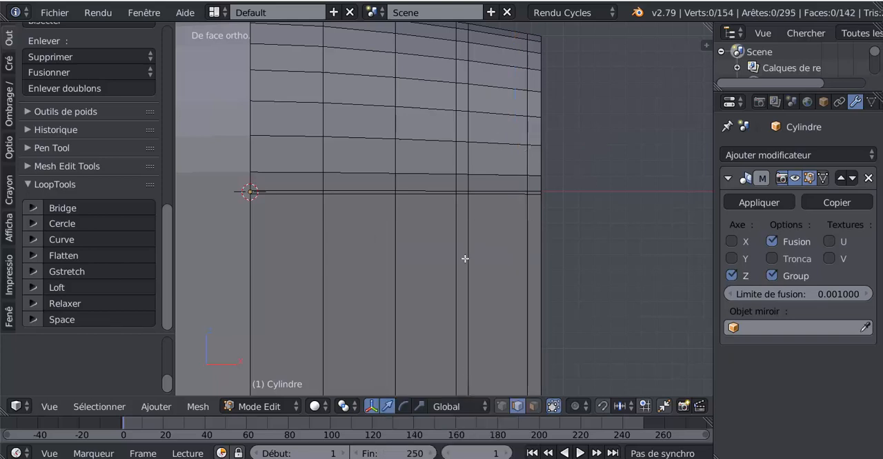
Dissolve the remaining extra vertical edge loop beside the narrow strip on the chest's mirrored half.
{"action": "right_click", "coordinate": [435, 249], "text": "alt"}
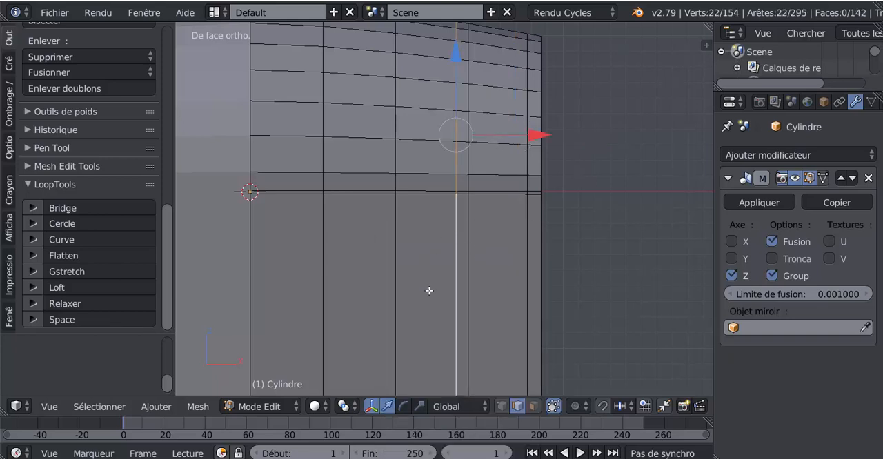
{"action": "key", "text": "x"}
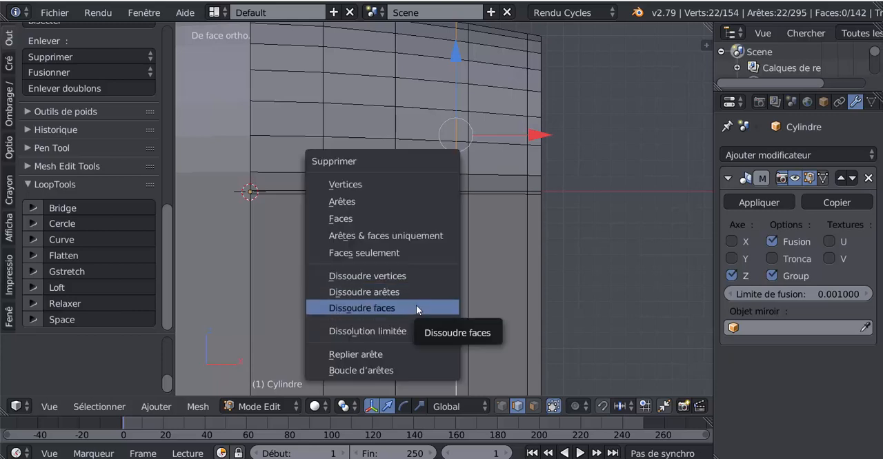
{"action": "left_click", "coordinate": [416, 292]}
{"action": "scroll", "coordinate": [455, 282], "scroll_direction": "down", "scroll_amount": 3}
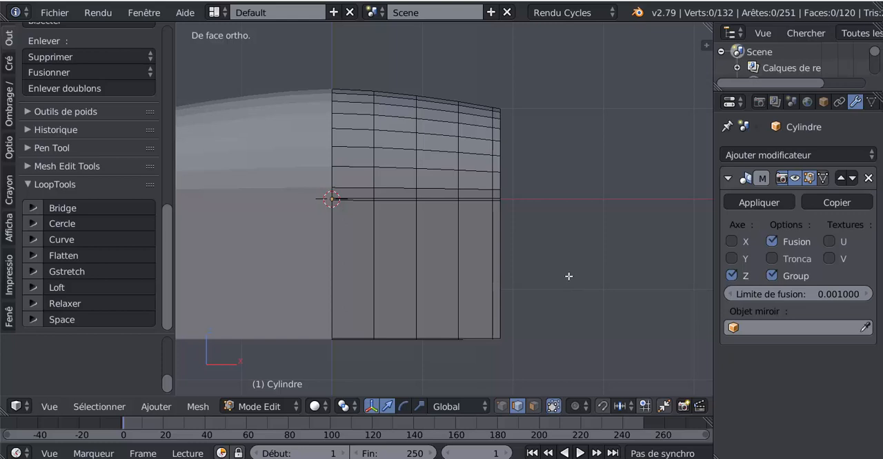
{"action": "middle_click_drag", "start_coordinate": [566, 283], "coordinate": [556, 289]}
{"action": "scroll", "coordinate": [551, 291], "scroll_direction": "up", "scroll_amount": 2}
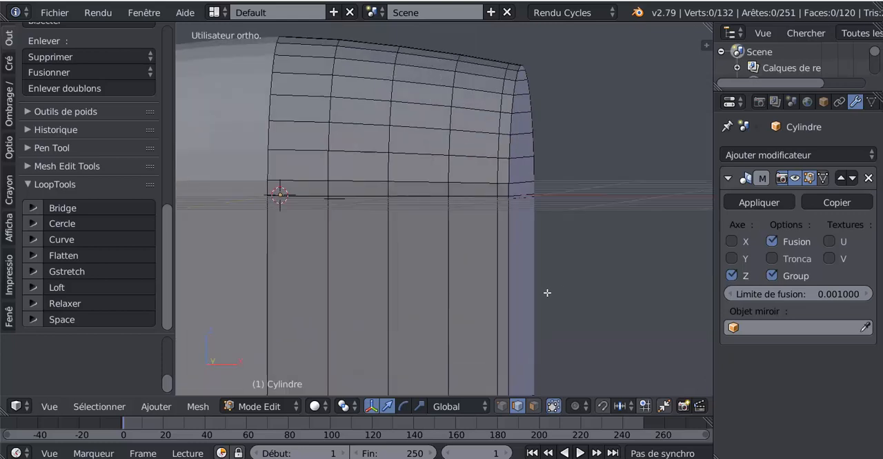
Try sliding the vertical edge loop nearest the end wall closer to the chest's corner edge.
{"action": "right_click", "coordinate": [496, 238], "text": "alt"}
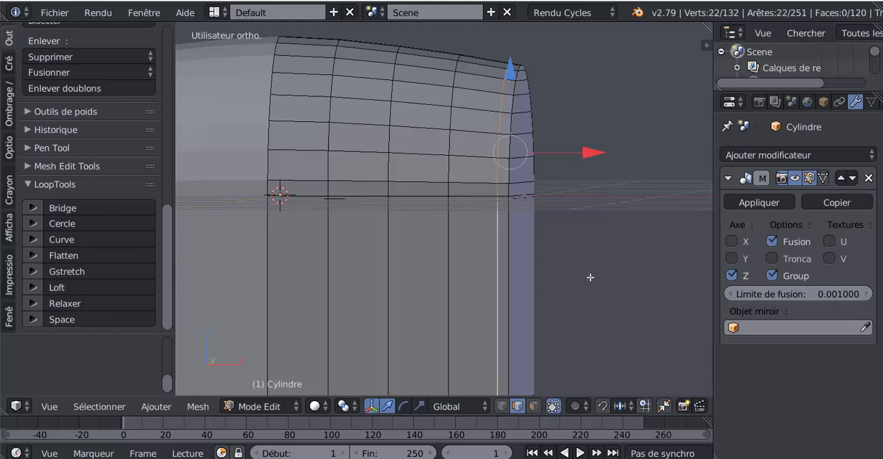
{"action": "scroll", "coordinate": [590, 277], "scroll_direction": "down", "scroll_amount": 1}
{"action": "middle_click_drag", "start_coordinate": [590, 277], "coordinate": [601, 279]}
{"action": "scroll", "coordinate": [593, 287], "scroll_direction": "up", "scroll_amount": 1}
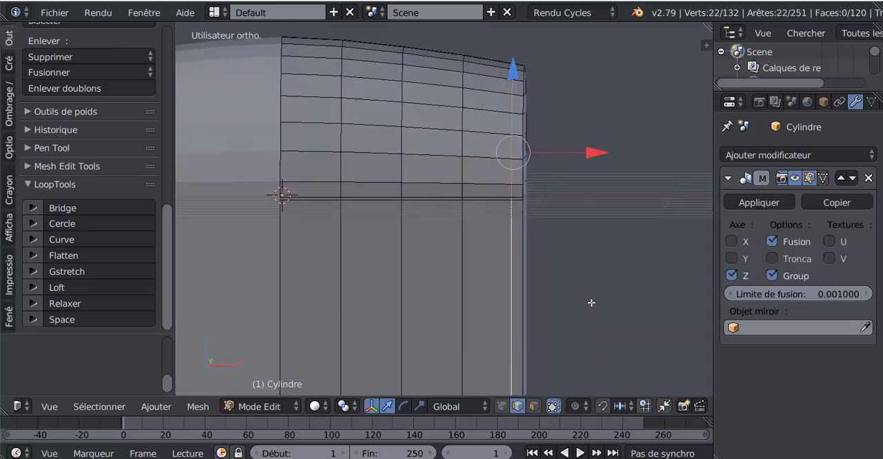
{"action": "key", "text": "g"}
{"action": "key", "text": "g"}
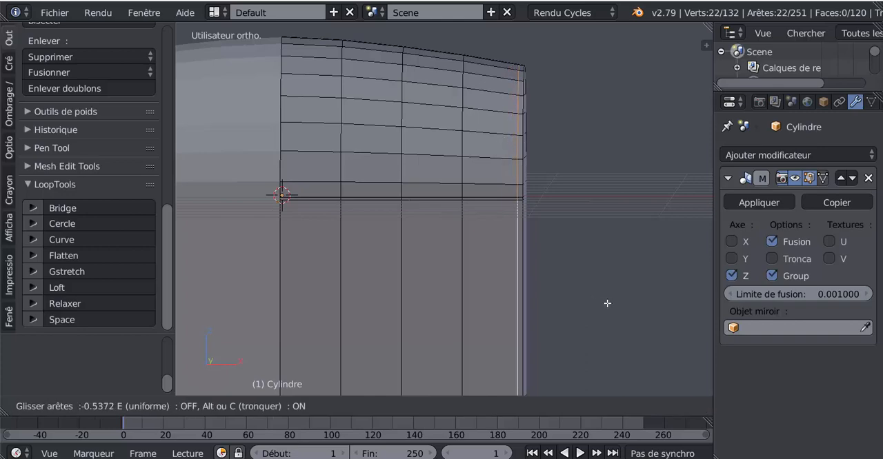
{"action": "left_click", "coordinate": [607, 303]}
{"action": "key", "text": "Tab"}
{"action": "key", "text": "Tab"}
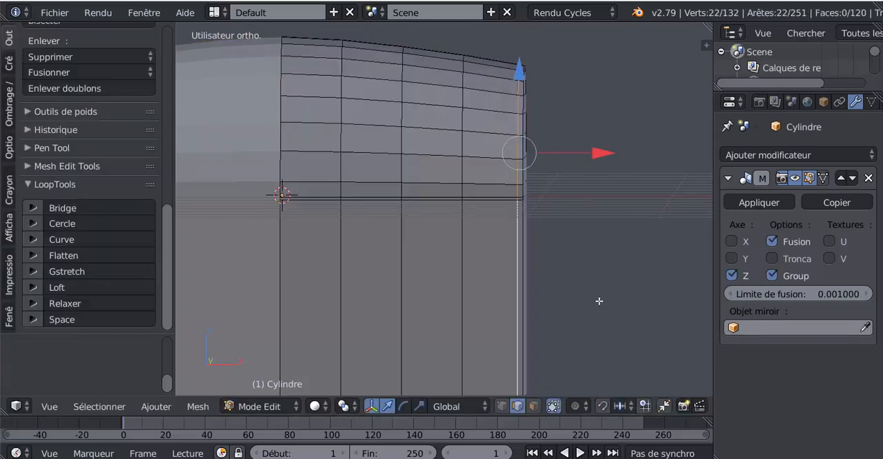
Undo the last edge loop slide near the end wall.
{"action": "middle_click_drag", "start_coordinate": [574, 302], "coordinate": [499, 288]}
{"action": "scroll", "coordinate": [531, 303], "scroll_direction": "up", "scroll_amount": 2}
{"action": "scroll", "coordinate": [511, 173], "scroll_direction": "down", "scroll_amount": 3}
{"action": "scroll", "coordinate": [540, 255], "scroll_direction": "up", "scroll_amount": 2}
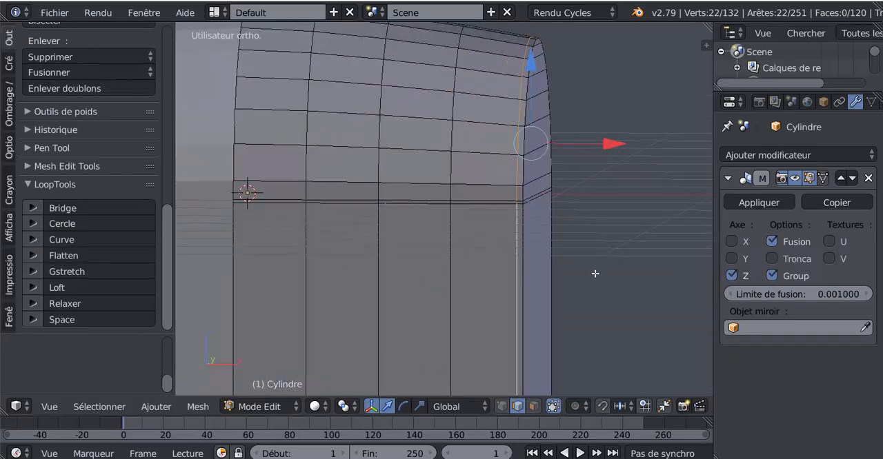
{"action": "key", "text": "ctrl+z"}
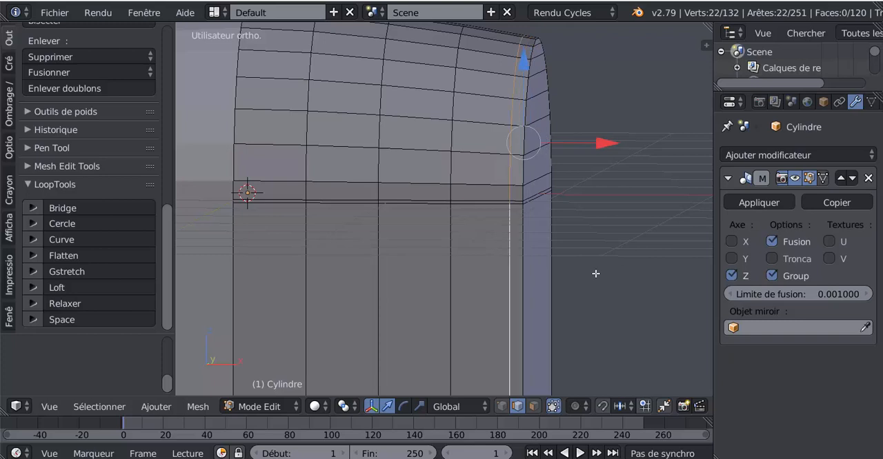
Select the eight horizontal faces of the lid's arched end wall in face selection mode.
{"action": "middle_click_drag", "start_coordinate": [512, 289], "coordinate": [506, 287]}
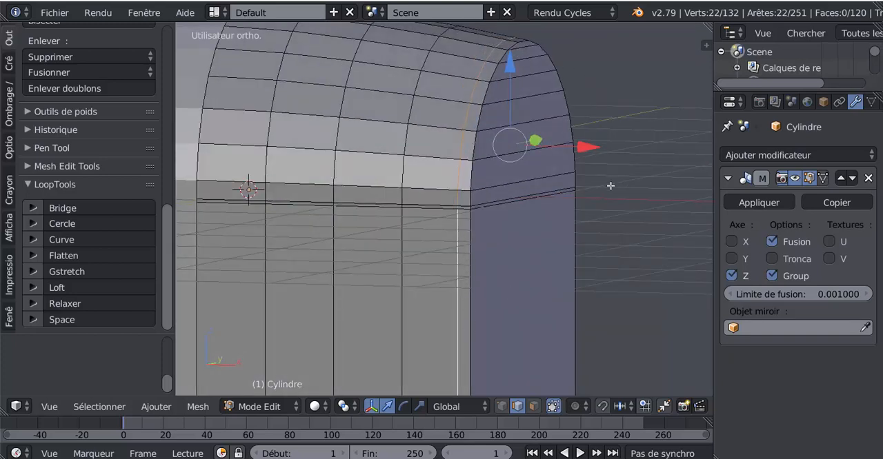
{"action": "scroll", "coordinate": [636, 247], "scroll_direction": "down", "scroll_amount": 2}
{"action": "middle_click_drag", "start_coordinate": [633, 229], "coordinate": [647, 217], "text": "shift"}
{"action": "middle_click_drag", "start_coordinate": [577, 231], "coordinate": [488, 244]}
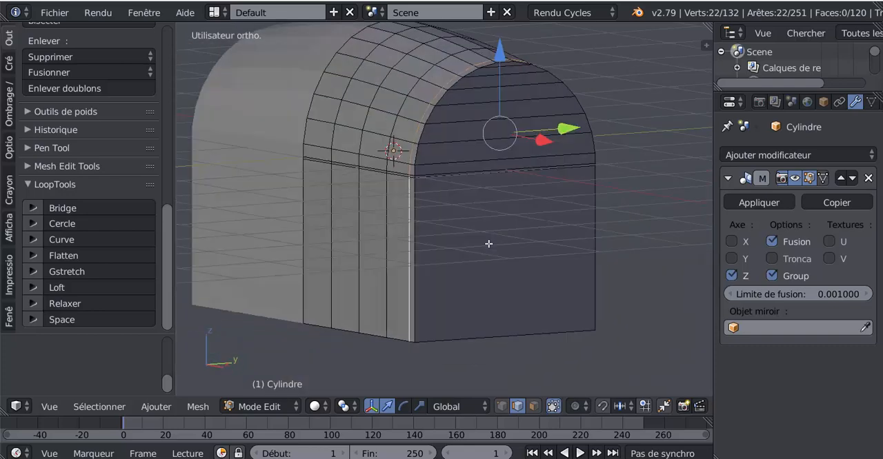
{"action": "left_click", "coordinate": [533, 406]}
{"action": "right_click", "coordinate": [504, 65]}
{"action": "right_click", "coordinate": [505, 72], "text": "shift"}
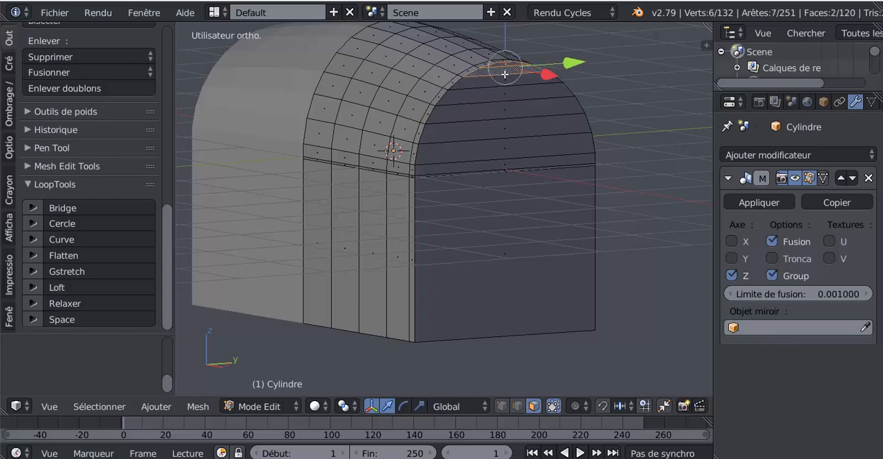
{"action": "right_click", "coordinate": [505, 82], "text": "shift"}
{"action": "right_click", "coordinate": [504, 95], "text": "shift"}
{"action": "right_click", "coordinate": [505, 111], "text": "shift"}
{"action": "right_click", "coordinate": [505, 128], "text": "shift"}
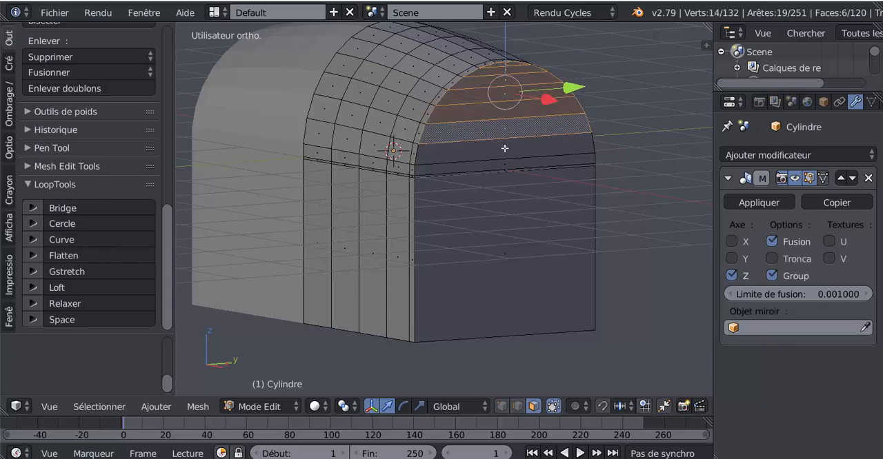
{"action": "right_click", "coordinate": [505, 157], "text": "shift"}
{"action": "scroll", "coordinate": [505, 161], "scroll_direction": "up", "scroll_amount": 3}
{"action": "right_click", "coordinate": [508, 127], "text": "shift"}
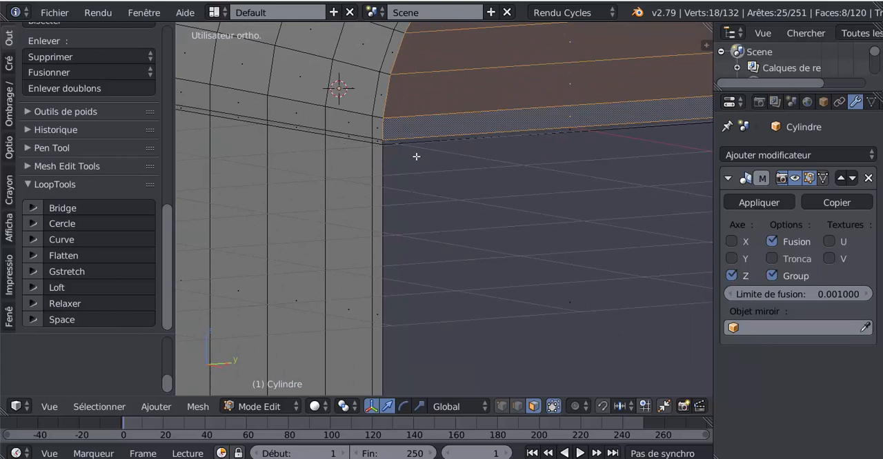
Add seven evenly spaced horizontal loop cuts around the straight-walled body below the lid.
{"action": "scroll", "coordinate": [441, 163], "scroll_direction": "down", "scroll_amount": 3}
{"action": "mouse_move", "coordinate": [428, 203]}
{"action": "middle_mouse_down"}
{"action": "mouse_move", "coordinate": [434, 198]}
{"action": "mouse_move", "coordinate": [418, 199]}
{"action": "middle_mouse_up"}
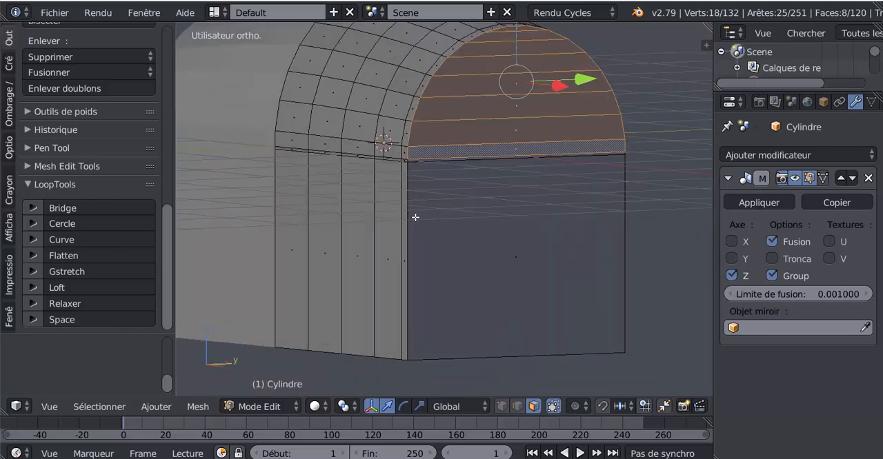
{"action": "key", "text": "ctrl+r"}
{"action": "scroll", "coordinate": [408, 217], "scroll_direction": "up", "scroll_amount": 7}
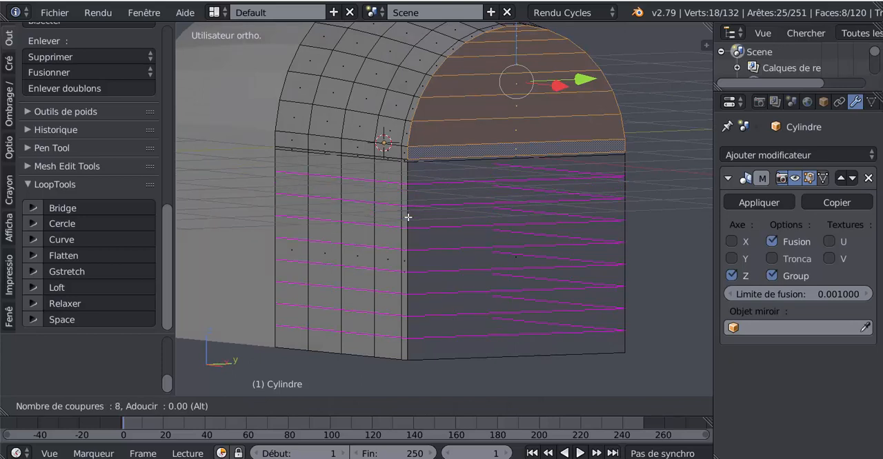
{"action": "scroll", "coordinate": [408, 217], "scroll_direction": "down", "scroll_amount": 1}
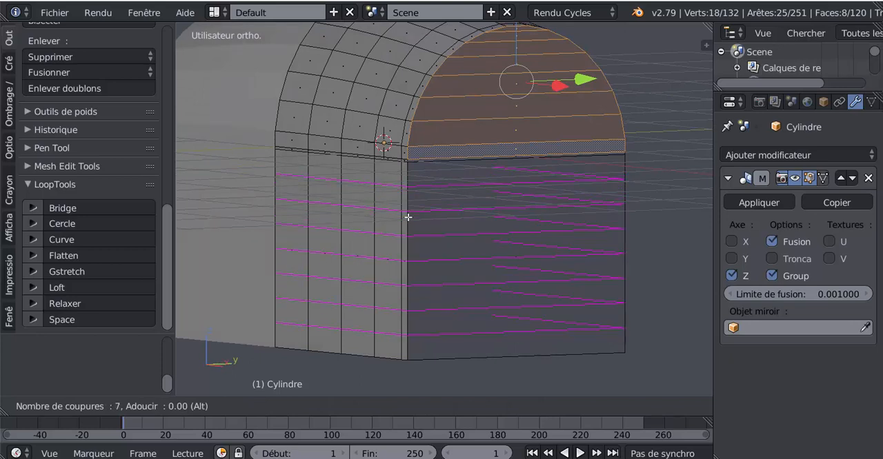
{"action": "left_click", "coordinate": [408, 217]}
{"action": "right_click", "coordinate": [408, 218]}
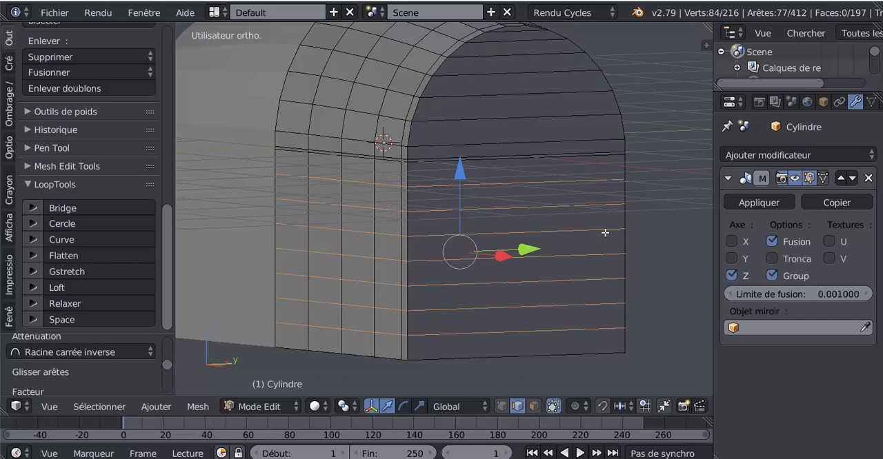
Select all end-wall faces of the lid and body with circle select in face mode, excluding the narrow strip between them.
{"action": "left_click", "coordinate": [534, 406]}
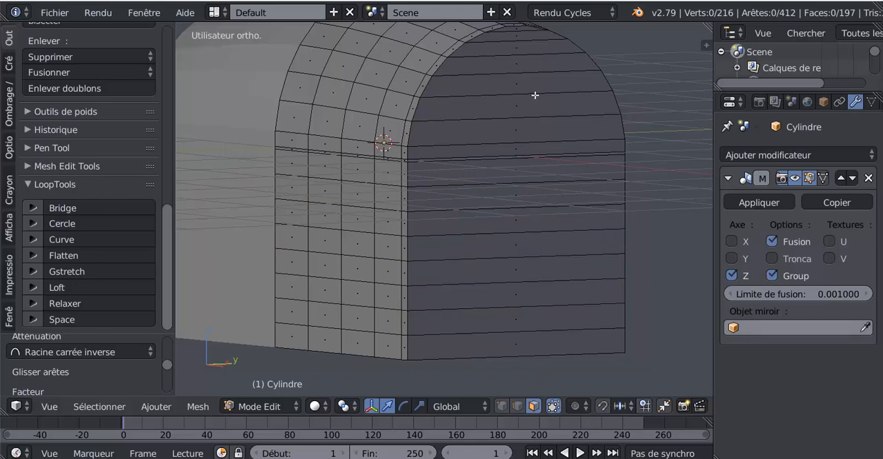
{"action": "key", "text": "a"}
{"action": "key", "text": "a"}
{"action": "key", "text": "c"}
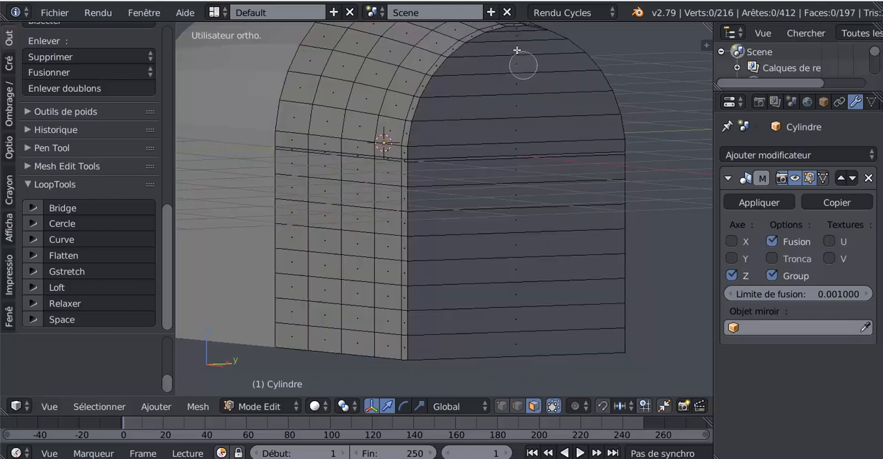
{"action": "mouse_move", "coordinate": [516, 44]}
{"action": "left_mouse_down"}
{"action": "mouse_move", "coordinate": [508, 166]}
{"action": "mouse_move", "coordinate": [514, 320]}
{"action": "left_mouse_up"}
{"action": "key", "text": "Escape"}
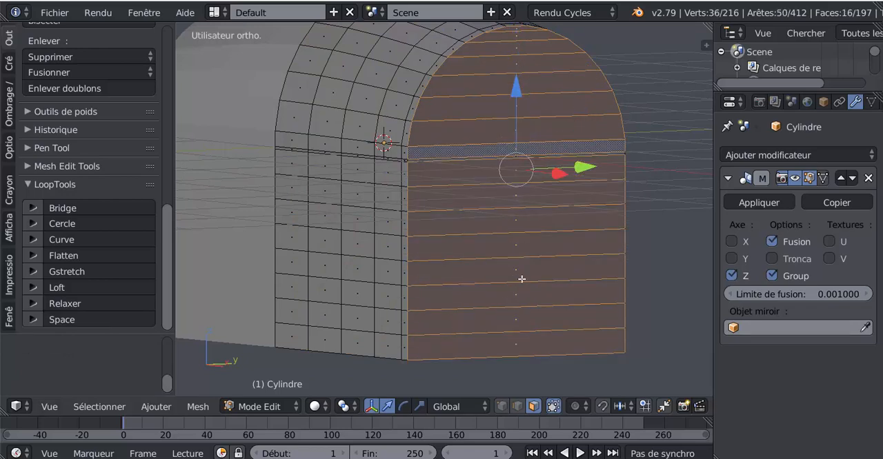
Inset the selected end-wall faces of the lid and body with a thickness of about 0.0693.
{"action": "middle_click_drag", "start_coordinate": [521, 279], "coordinate": [543, 276]}
{"action": "middle_click_drag", "start_coordinate": [554, 177], "coordinate": [457, 179], "text": "shift"}
{"action": "scroll", "coordinate": [457, 179], "scroll_direction": "up", "scroll_amount": 5}
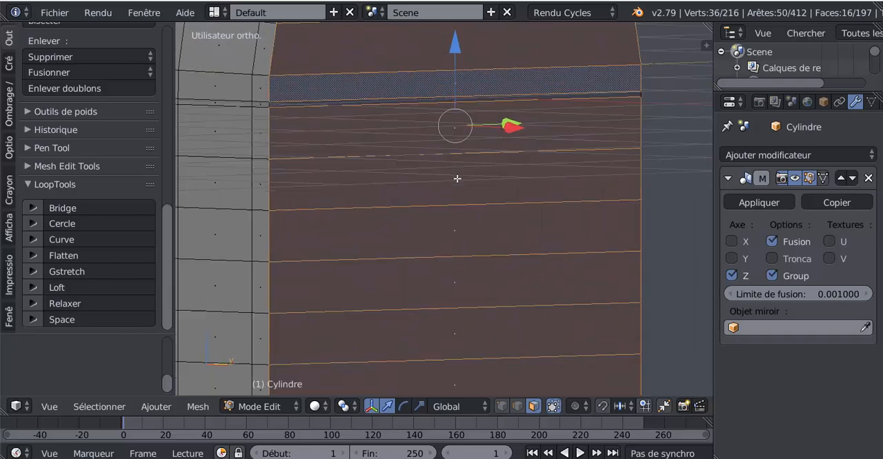
{"action": "scroll", "coordinate": [586, 187], "scroll_direction": "down", "scroll_amount": 5}
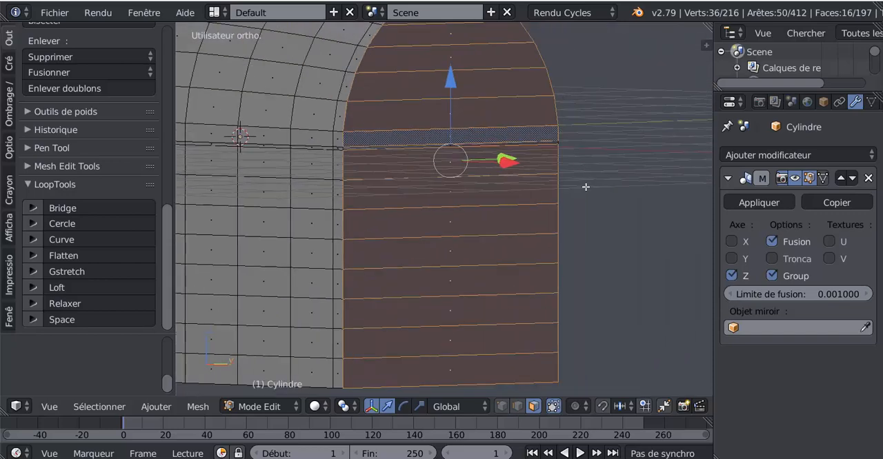
{"action": "middle_click_drag", "start_coordinate": [585, 187], "coordinate": [634, 252]}
{"action": "key", "text": "i"}
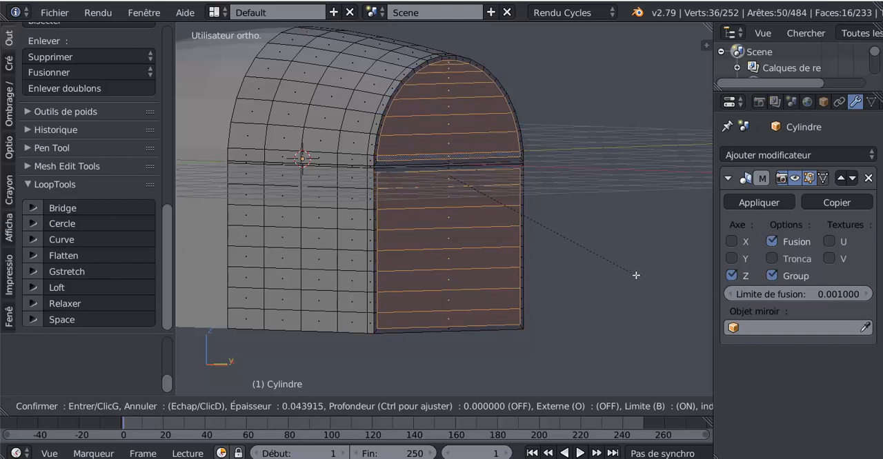
{"action": "left_click", "coordinate": [635, 272]}
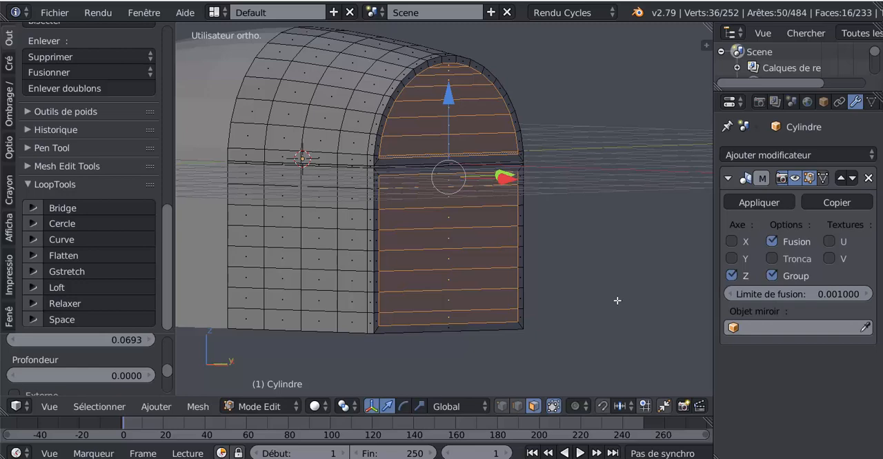
Extrude the inset end-wall faces inward by about 0.0526 and return to Object Mode.
{"action": "middle_click_drag", "start_coordinate": [433, 236], "coordinate": [457, 235]}
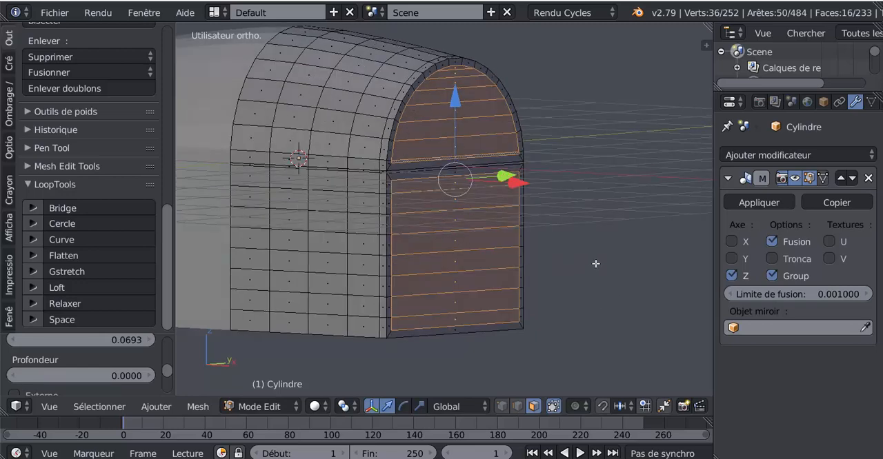
{"action": "middle_click_drag", "start_coordinate": [596, 263], "coordinate": [597, 272]}
{"action": "scroll", "coordinate": [597, 273], "scroll_direction": "up", "scroll_amount": 1}
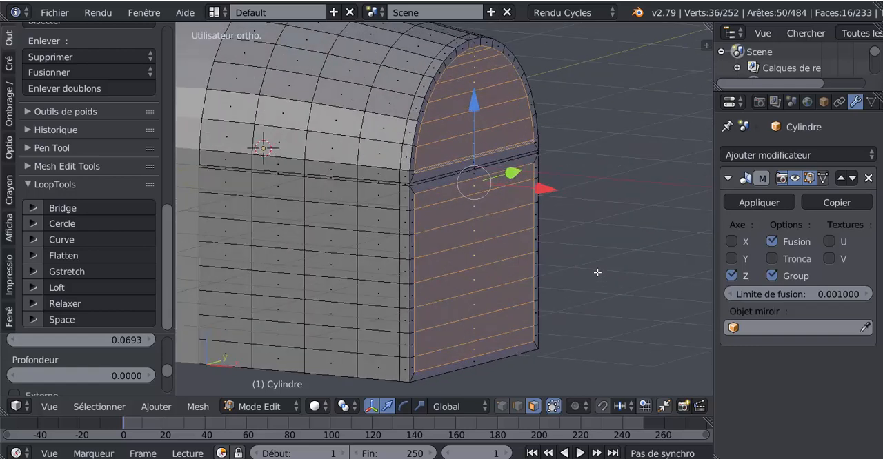
{"action": "key", "text": "e"}
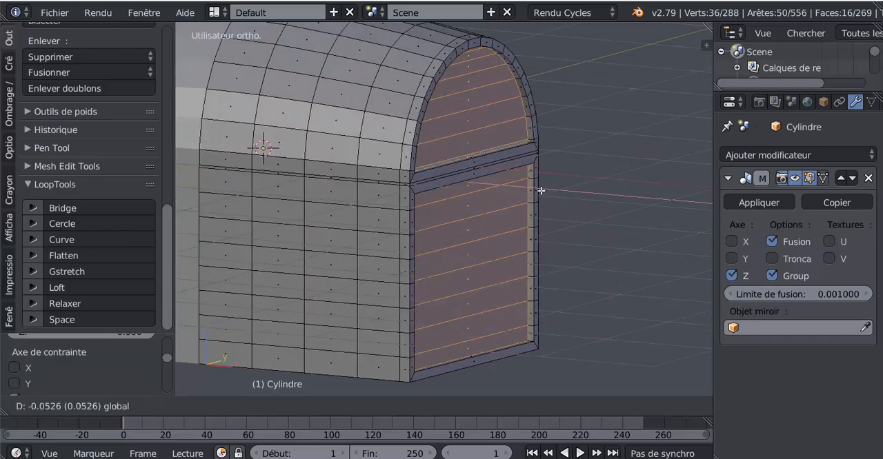
{"action": "left_click", "coordinate": [542, 191]}
{"action": "key", "text": "Tab"}
Enable ambient occlusion in the viewport shading with a strength of 4.3, narrow the properties region and inspect the recessed end panels.
{"action": "middle_click_drag", "start_coordinate": [541, 230], "coordinate": [490, 235]}
{"action": "key", "text": "n"}
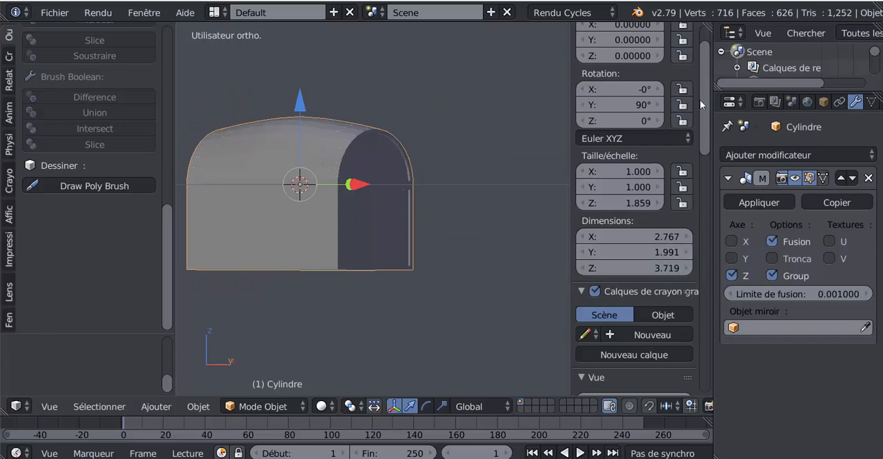
{"action": "scroll", "coordinate": [710, 256], "scroll_direction": "down", "scroll_amount": 8}
{"action": "scroll", "coordinate": [627, 242], "scroll_direction": "down", "scroll_amount": 10}
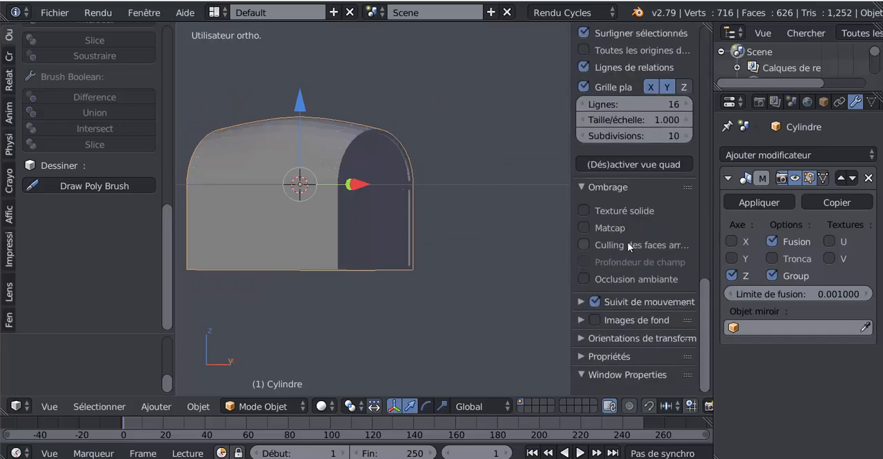
{"action": "left_click", "coordinate": [585, 280]}
{"action": "left_click_drag", "start_coordinate": [607, 296], "coordinate": [672, 296]}
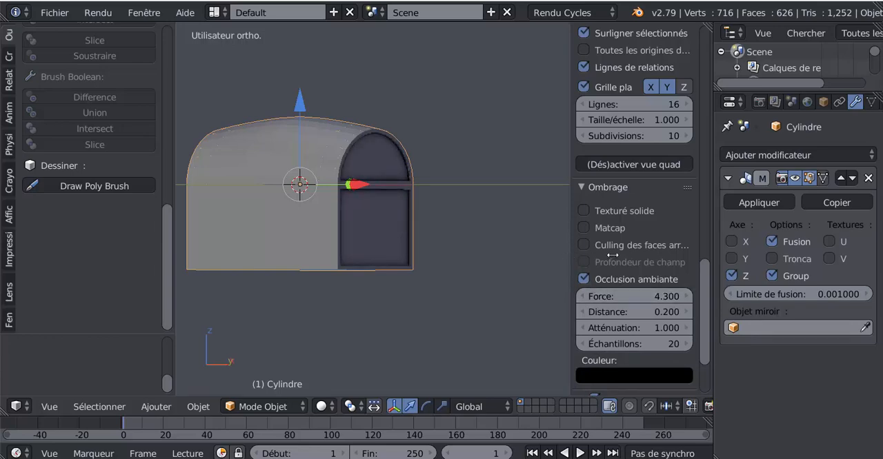
{"action": "left_click_drag", "start_coordinate": [611, 256], "coordinate": [640, 256]}
{"action": "middle_click_drag", "start_coordinate": [484, 263], "coordinate": [616, 281]}
{"action": "scroll", "coordinate": [478, 269], "scroll_direction": "up", "scroll_amount": 3}
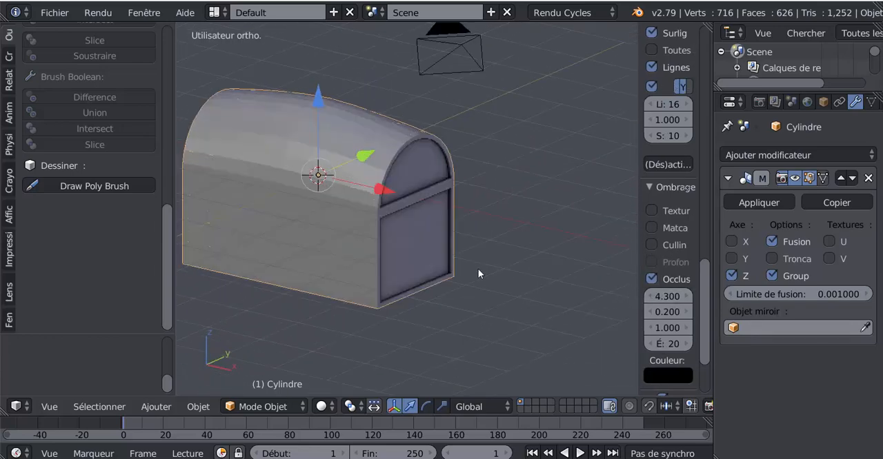
{"action": "middle_click_drag", "start_coordinate": [477, 269], "coordinate": [540, 271]}
{"action": "middle_click_drag", "start_coordinate": [458, 283], "coordinate": [415, 277]}
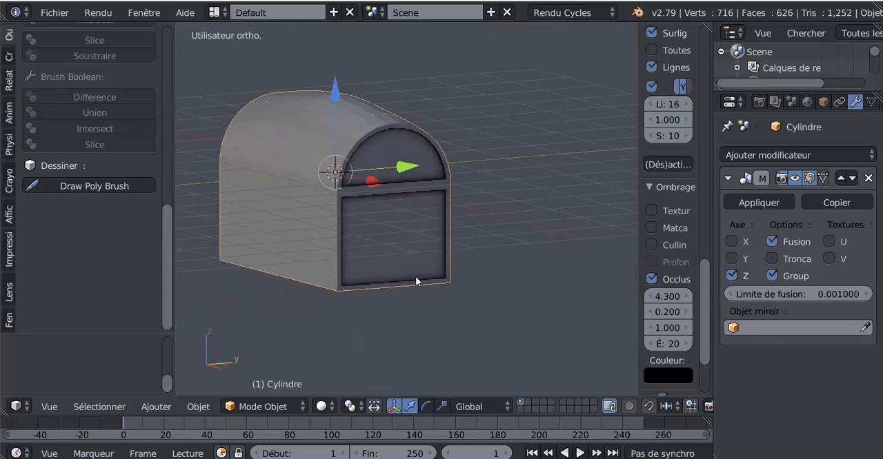
{"action": "scroll", "coordinate": [415, 276], "scroll_direction": "up", "scroll_amount": 3}
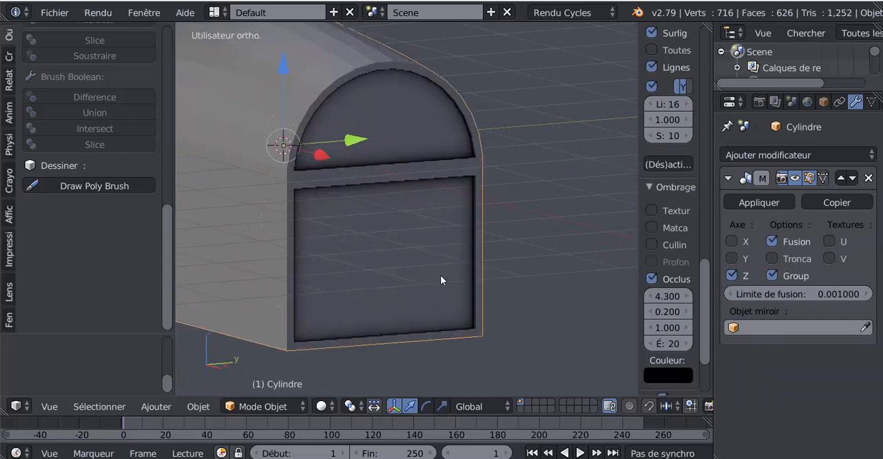
Enter Edit Mode on the chest and turn off ambient occlusion in the viewport shading.
{"action": "key", "text": "Tab"}
{"action": "middle_click_drag", "start_coordinate": [449, 271], "coordinate": [519, 306]}
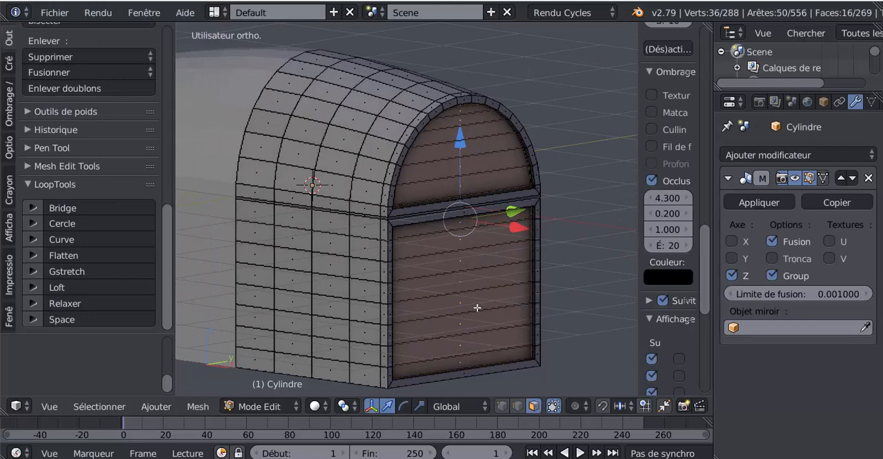
{"action": "key", "text": "KP_4"}
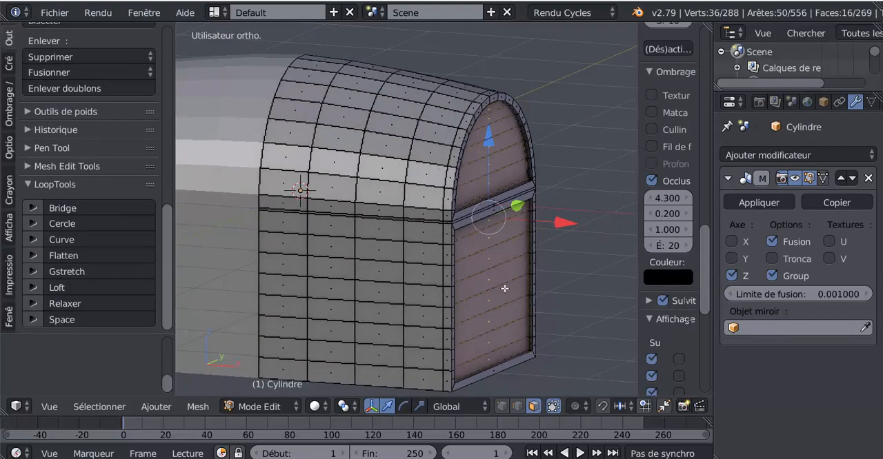
{"action": "key", "text": "KP_6"}
{"action": "key", "text": "KP_6"}
{"action": "key", "text": "KP_6"}
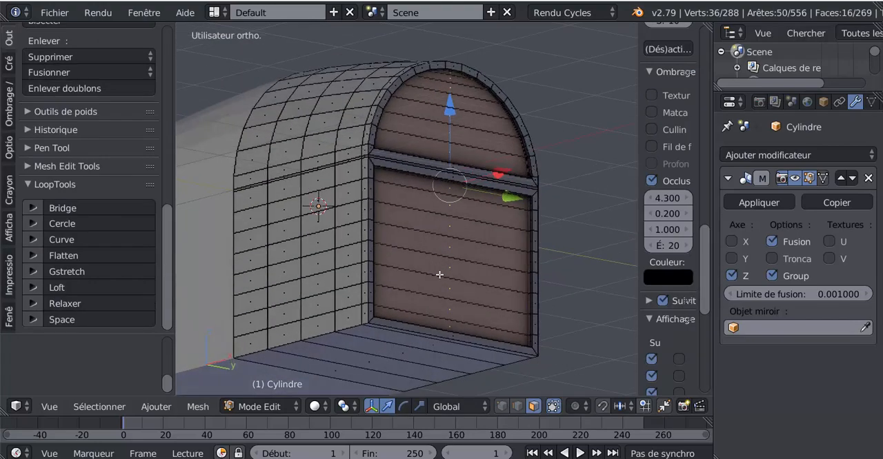
{"action": "key", "text": "KP_8"}
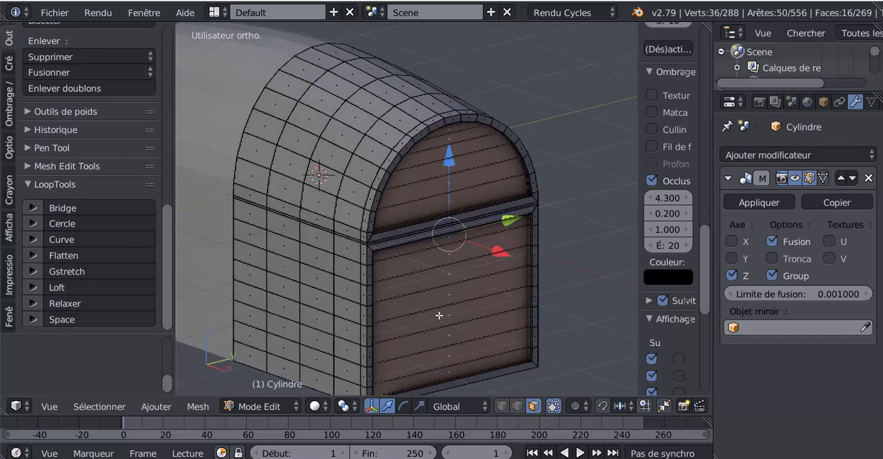
{"action": "scroll", "coordinate": [439, 315], "scroll_direction": "up", "scroll_amount": 1}
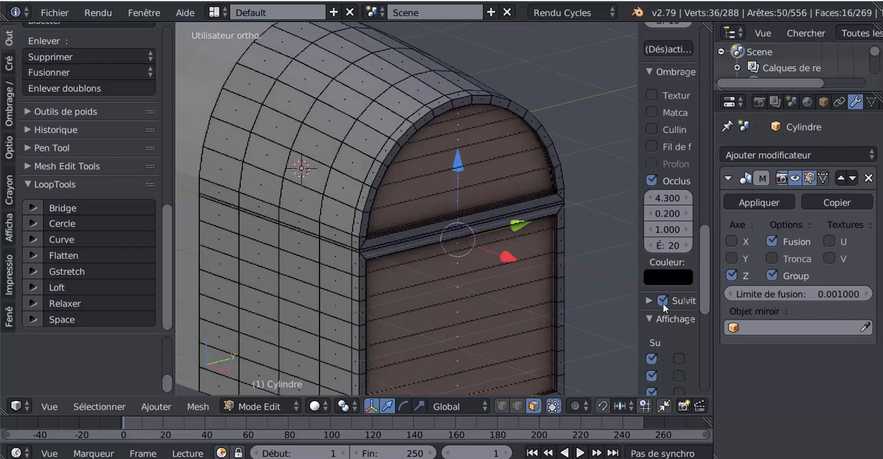
{"action": "left_click_drag", "start_coordinate": [609, 321], "coordinate": [571, 327]}
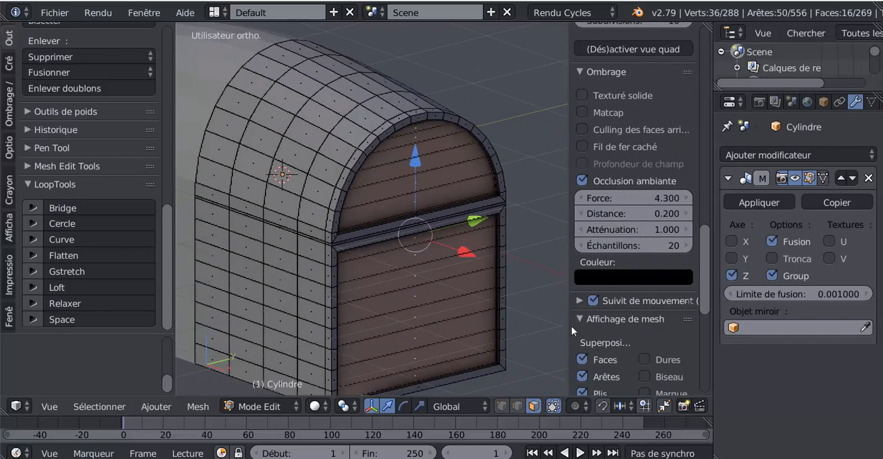
{"action": "left_click", "coordinate": [580, 180]}
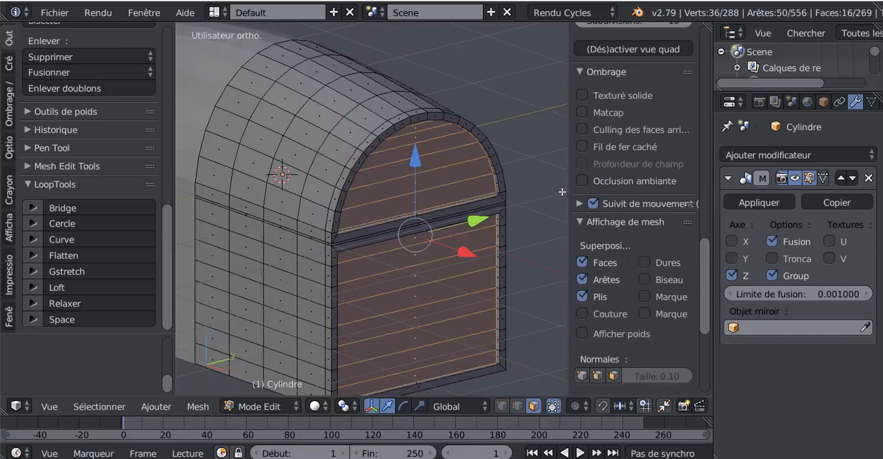
{"action": "left_click_drag", "start_coordinate": [569, 188], "coordinate": [623, 187]}
{"action": "scroll", "coordinate": [524, 248], "scroll_direction": "up", "scroll_amount": 2}
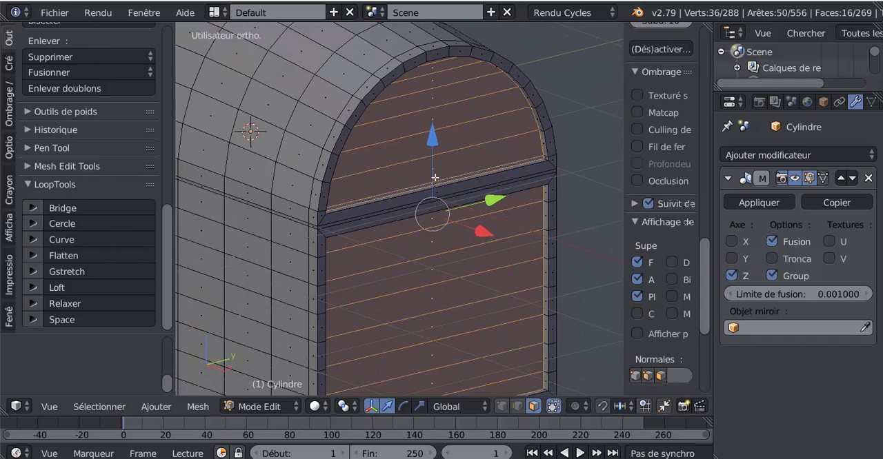
Switch to edge selection and select the lengthwise plank edge loops across the whole arched lid, excluding its lower rim.
{"action": "middle_click_drag", "start_coordinate": [435, 178], "coordinate": [475, 197]}
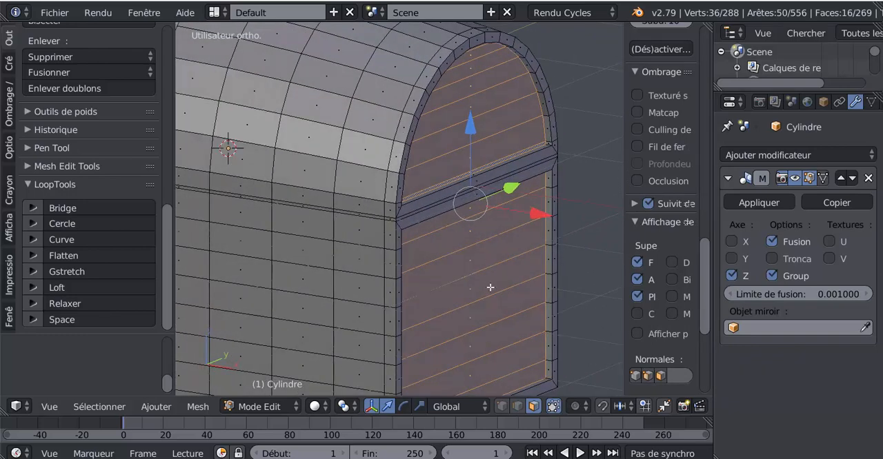
{"action": "key", "text": "ctrl+Tab"}
{"action": "right_click", "coordinate": [346, 160], "text": "alt"}
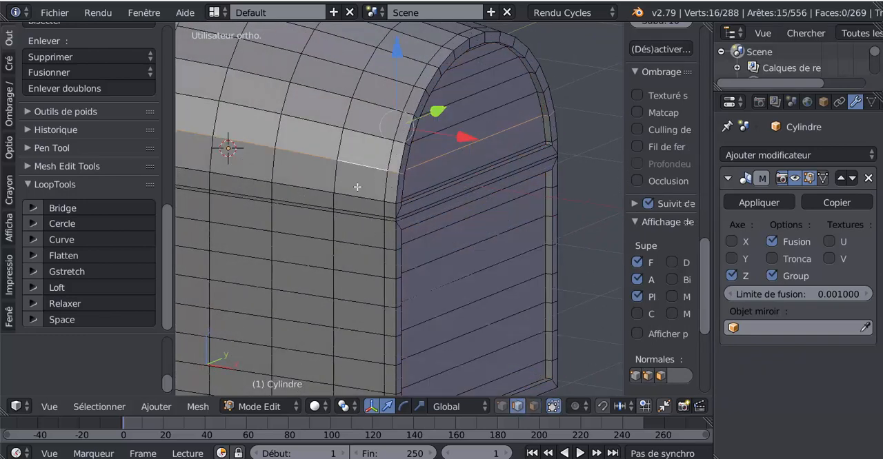
{"action": "right_click", "coordinate": [358, 192], "text": "alt+shift"}
{"action": "right_click", "coordinate": [365, 122], "text": "alt+shift"}
{"action": "right_click", "coordinate": [375, 103], "text": "alt+shift"}
{"action": "right_click", "coordinate": [390, 78], "text": "alt+shift"}
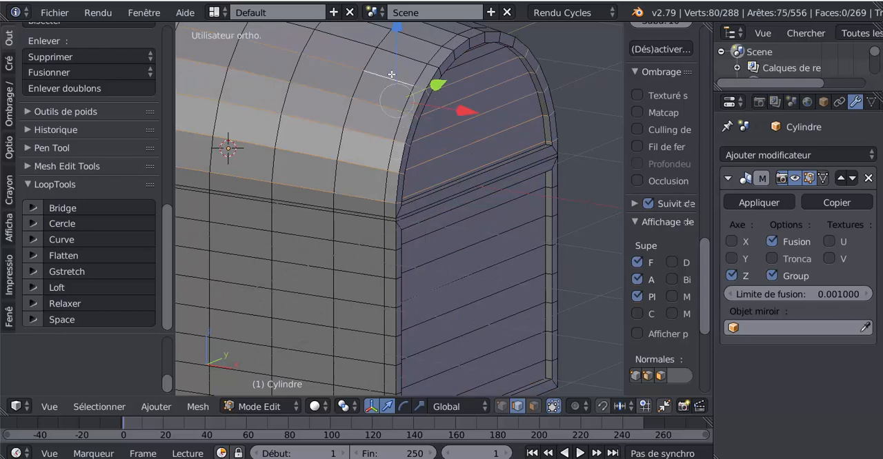
{"action": "right_click", "coordinate": [408, 50], "text": "alt+shift"}
{"action": "right_click", "coordinate": [423, 41], "text": "alt+shift"}
{"action": "middle_click_drag", "start_coordinate": [523, 146], "coordinate": [486, 171]}
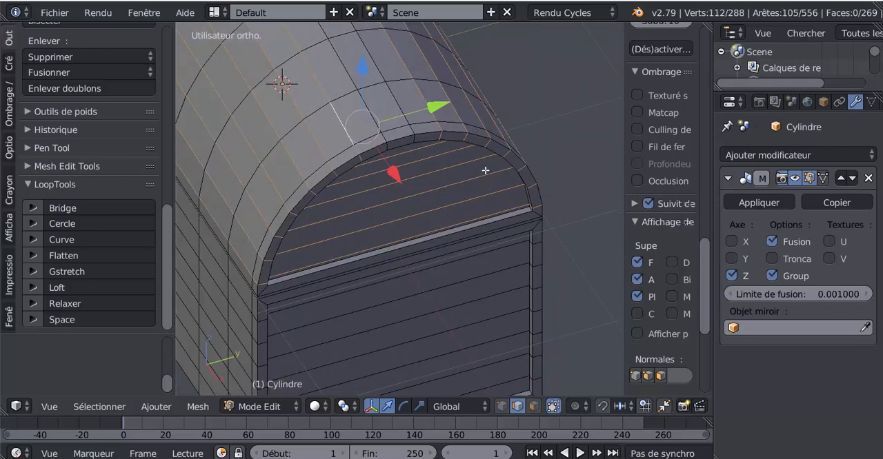
{"action": "right_click", "coordinate": [404, 113], "text": "alt+shift"}
{"action": "right_click", "coordinate": [378, 117], "text": "alt+shift"}
Switch to vertex selection and add the horizontal plank edge loops of the body, excluding its bottom edge and the strip below the lid.
{"action": "scroll", "coordinate": [387, 144], "scroll_direction": "down", "scroll_amount": 3}
{"action": "middle_click_drag", "start_coordinate": [420, 273], "coordinate": [507, 241]}
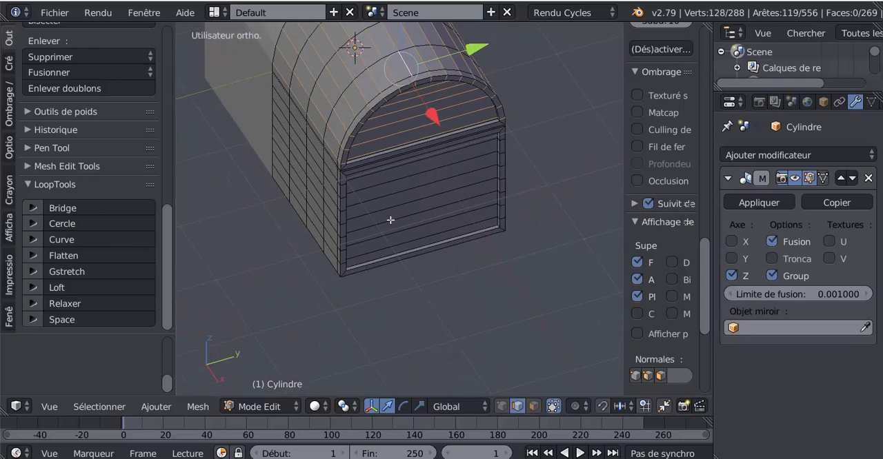
{"action": "middle_click_drag", "start_coordinate": [390, 221], "coordinate": [493, 188]}
{"action": "scroll", "coordinate": [424, 198], "scroll_direction": "up", "scroll_amount": 2}
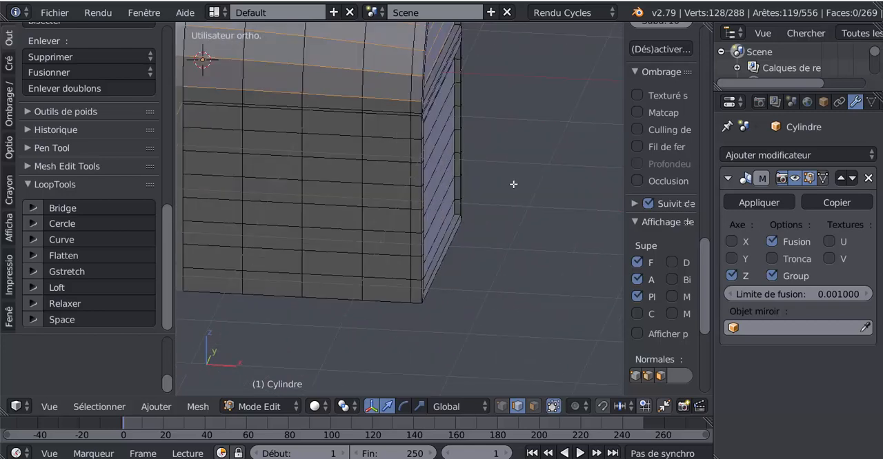
{"action": "left_click", "coordinate": [501, 407]}
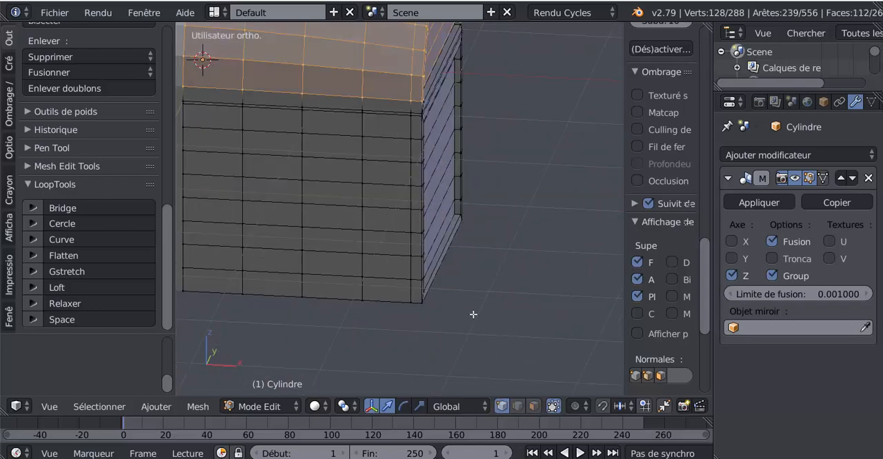
{"action": "scroll", "coordinate": [462, 258], "scroll_direction": "down", "scroll_amount": 2}
{"action": "middle_click_drag", "start_coordinate": [463, 256], "coordinate": [380, 282]}
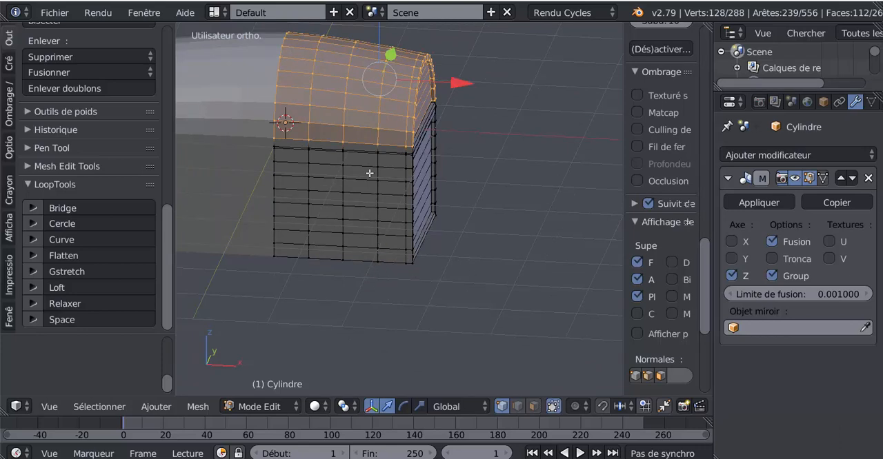
{"action": "scroll", "coordinate": [370, 173], "scroll_direction": "up", "scroll_amount": 2}
{"action": "right_click", "coordinate": [355, 153], "text": "alt+shift"}
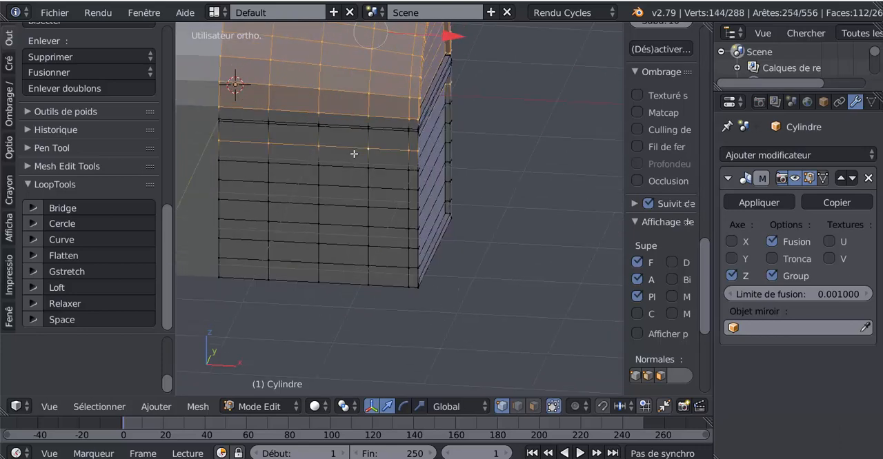
{"action": "right_click", "coordinate": [348, 170], "text": "alt+shift"}
{"action": "right_click", "coordinate": [347, 190], "text": "alt+shift"}
{"action": "right_click", "coordinate": [346, 209], "text": "alt+shift"}
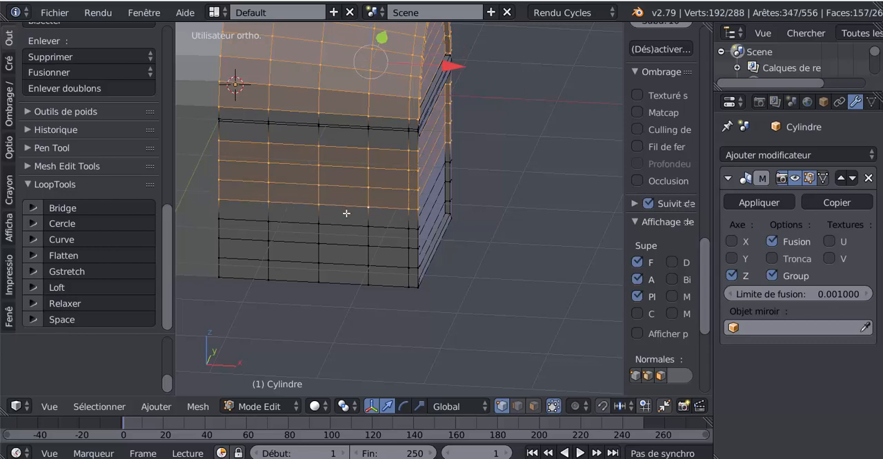
{"action": "right_click", "coordinate": [345, 226], "text": "alt+shift"}
{"action": "right_click", "coordinate": [345, 244], "text": "alt+shift"}
{"action": "right_click", "coordinate": [345, 262], "text": "alt+shift"}
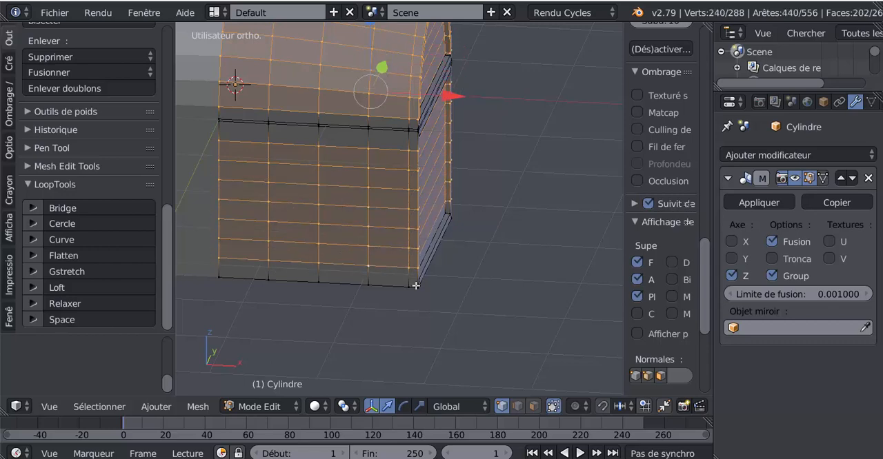
Try to box-deselect the end-wall and corner vertices in the front wireframe view, and undo the deselection.
{"action": "middle_click_drag", "start_coordinate": [416, 285], "coordinate": [362, 294]}
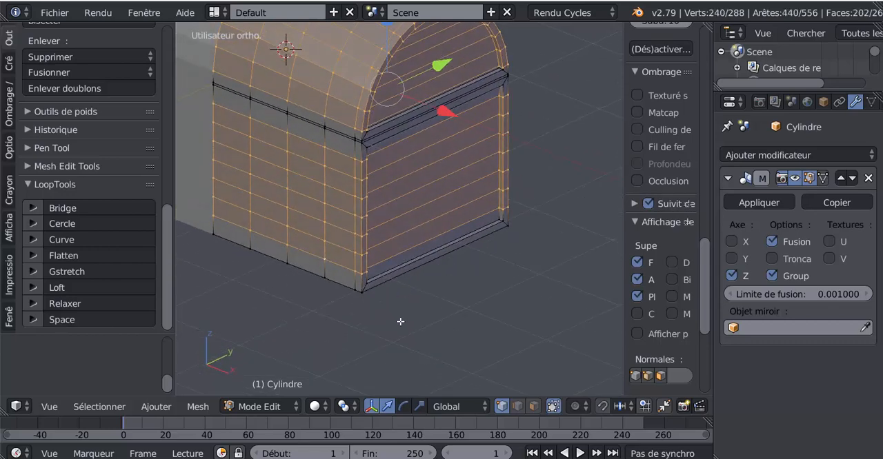
{"action": "middle_click_drag", "start_coordinate": [400, 321], "coordinate": [468, 297]}
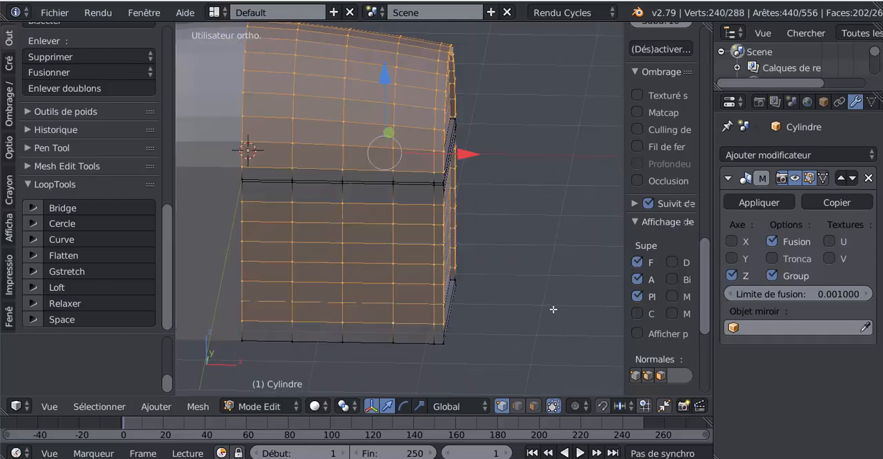
{"action": "key", "text": "KP_1"}
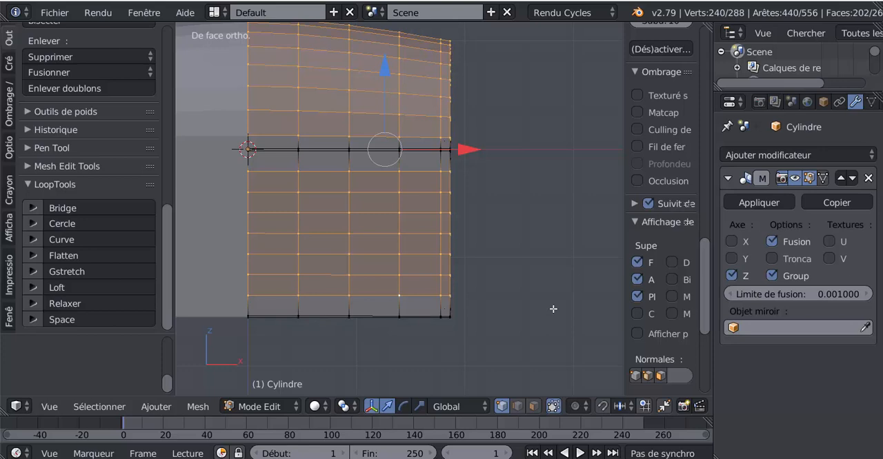
{"action": "key", "text": "z"}
{"action": "scroll", "coordinate": [547, 291], "scroll_direction": "down", "scroll_amount": 2}
{"action": "key", "text": "b"}
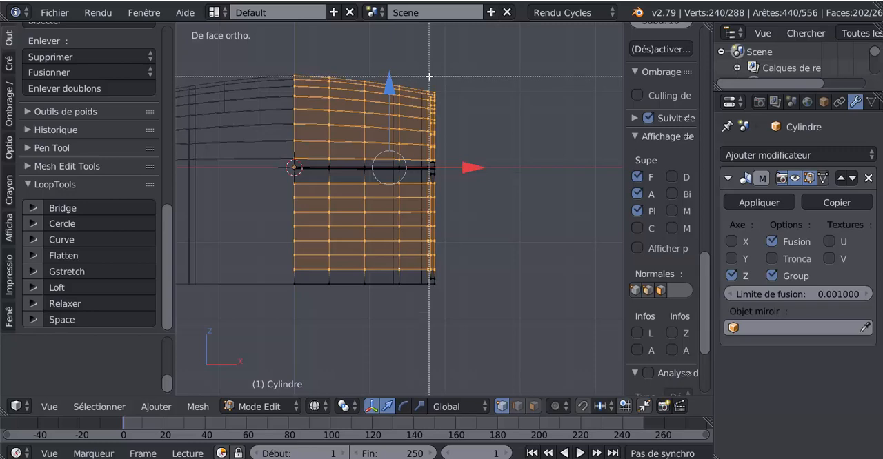
{"action": "mouse_move", "coordinate": [429, 78]}
{"action": "middle_mouse_down"}
{"action": "mouse_move", "coordinate": [493, 303]}
{"action": "mouse_move", "coordinate": [506, 301]}
{"action": "mouse_move", "coordinate": [480, 302]}
{"action": "middle_mouse_up"}
{"action": "key", "text": "z"}
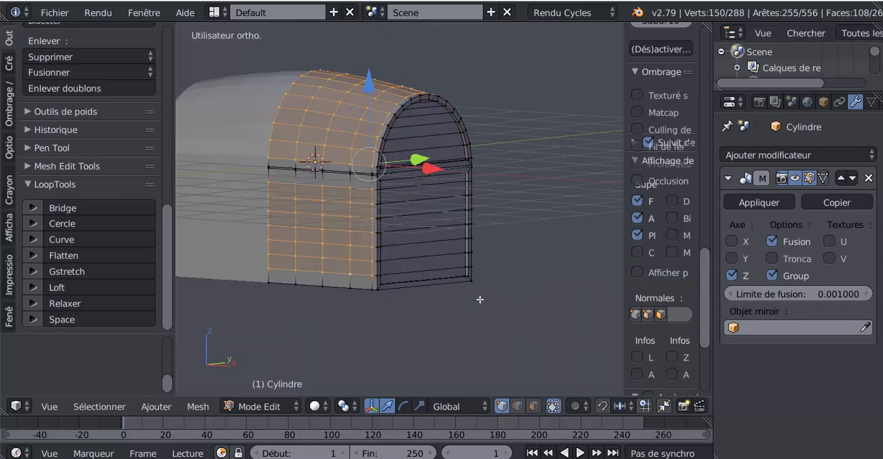
{"action": "middle_click_drag", "start_coordinate": [510, 277], "coordinate": [533, 285]}
{"action": "key", "text": "ctrl+l"}
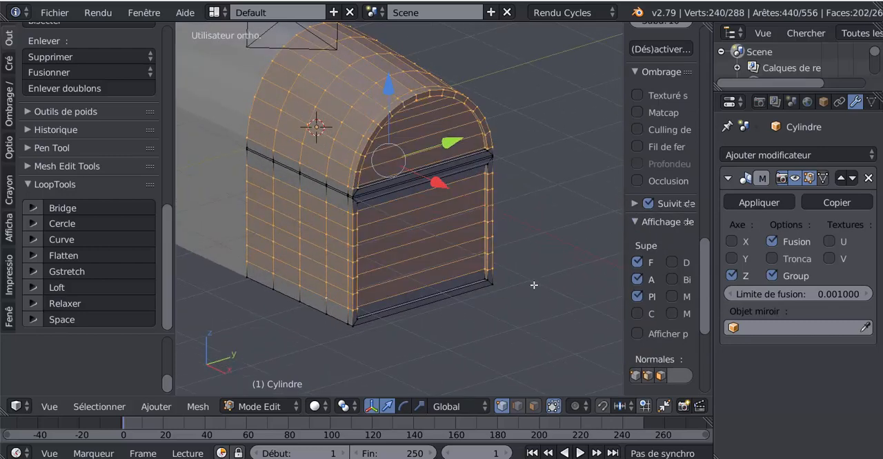
Box-deselect only the outermost end-frame vertices in the front wireframe view, keeping the recessed panel vertices selected, and return to solid shading.
{"action": "key", "text": "KP_1"}
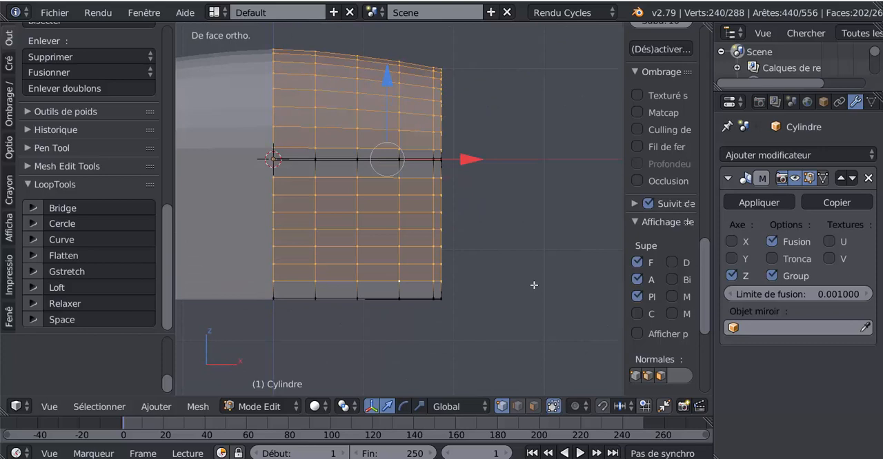
{"action": "key", "text": "z"}
{"action": "scroll", "coordinate": [528, 262], "scroll_direction": "up", "scroll_amount": 1}
{"action": "scroll", "coordinate": [463, 136], "scroll_direction": "up", "scroll_amount": 1}
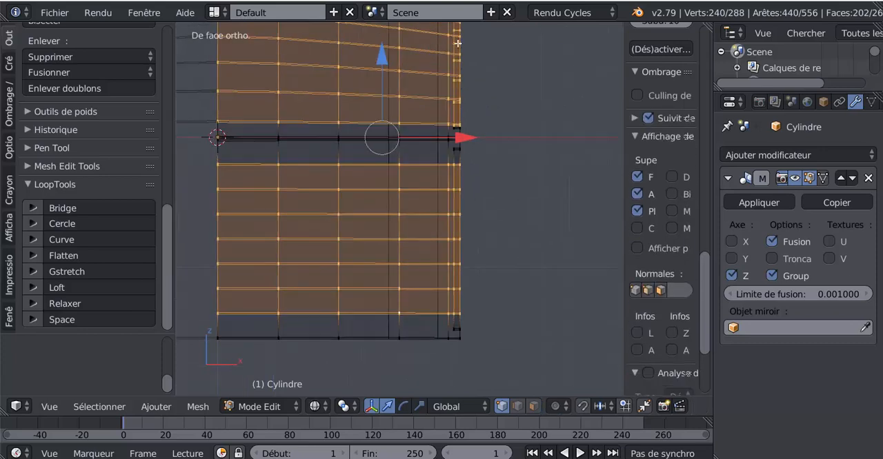
{"action": "scroll", "coordinate": [468, 306], "scroll_direction": "down", "scroll_amount": 2}
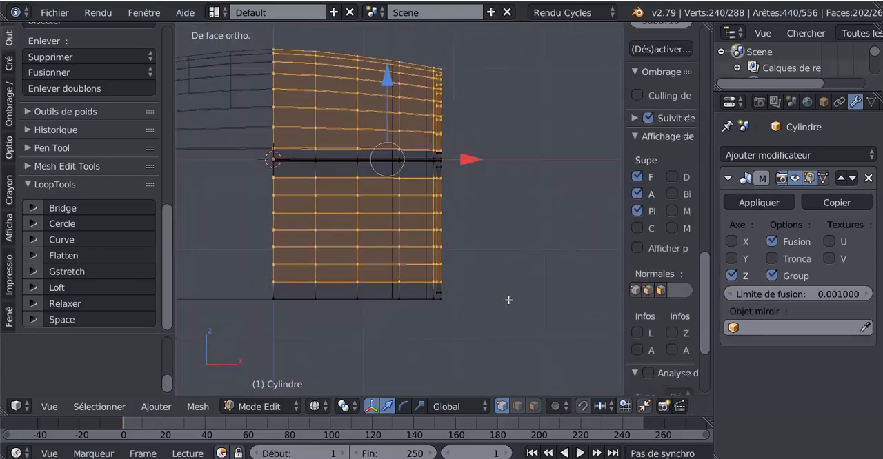
{"action": "key", "text": "b"}
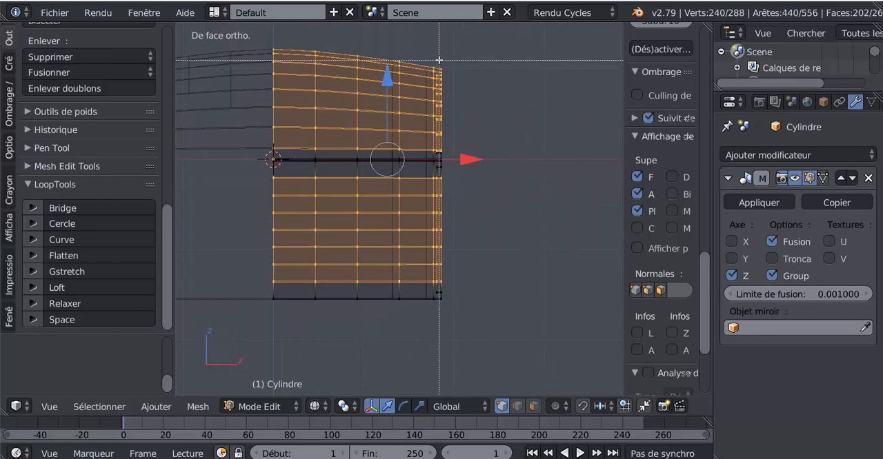
{"action": "middle_click_drag", "start_coordinate": [439, 60], "coordinate": [507, 325]}
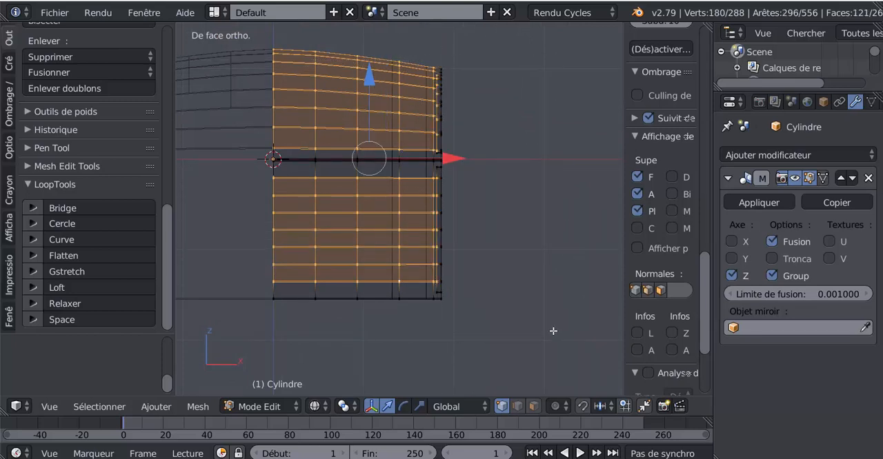
{"action": "key", "text": "g"}
{"action": "key", "text": "z"}
{"action": "left_click", "coordinate": [523, 339]}
{"action": "mouse_move", "coordinate": [539, 318]}
{"action": "middle_mouse_down"}
{"action": "mouse_move", "coordinate": [455, 290]}
{"action": "mouse_move", "coordinate": [492, 260]}
{"action": "middle_mouse_up"}
{"action": "key", "text": "z"}
Switch to edge selection and deselect the five crosswise edge loops running up the body and over the lid, including the mirror seam.
{"action": "scroll", "coordinate": [492, 260], "scroll_direction": "up", "scroll_amount": 1}
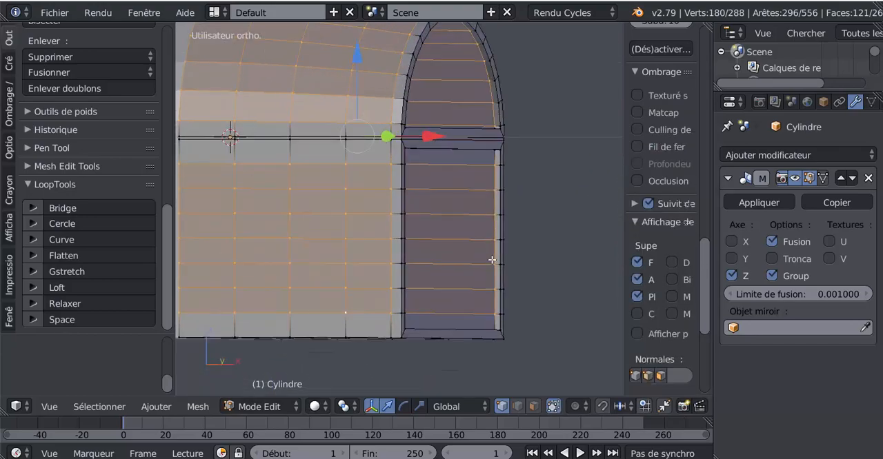
{"action": "middle_click_drag", "start_coordinate": [442, 197], "coordinate": [536, 287]}
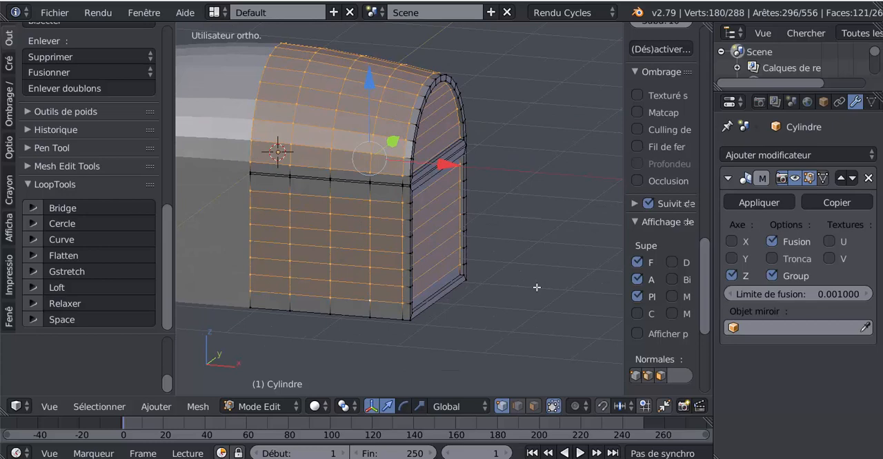
{"action": "left_click", "coordinate": [519, 406]}
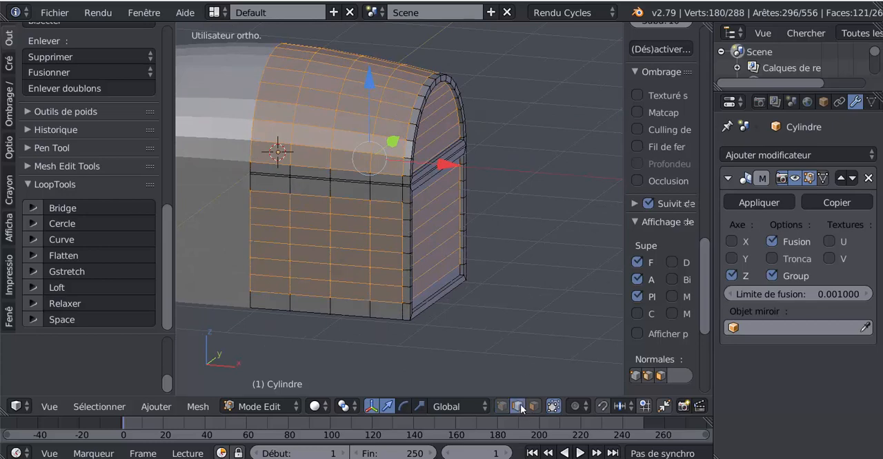
{"action": "scroll", "coordinate": [466, 316], "scroll_direction": "up", "scroll_amount": 1}
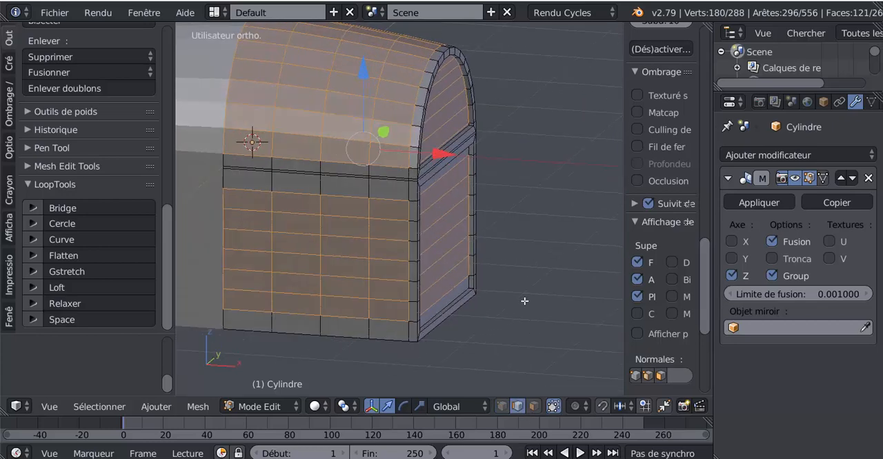
{"action": "scroll", "coordinate": [441, 291], "scroll_direction": "up", "scroll_amount": 2}
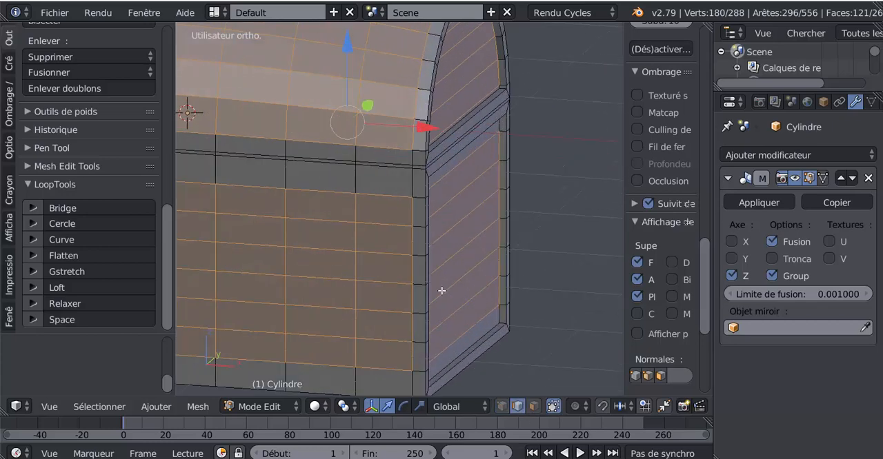
{"action": "right_click", "coordinate": [412, 213], "text": "alt+shift"}
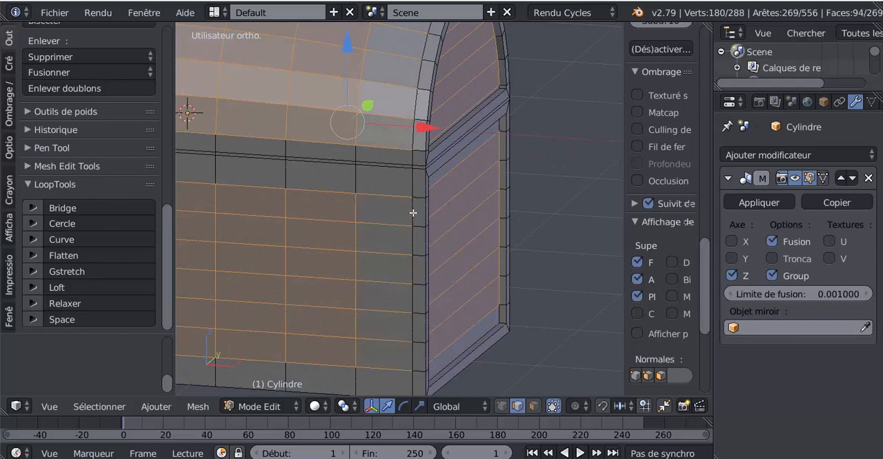
{"action": "right_click", "coordinate": [355, 210], "text": "alt+shift"}
{"action": "right_click", "coordinate": [284, 211], "text": "alt+shift"}
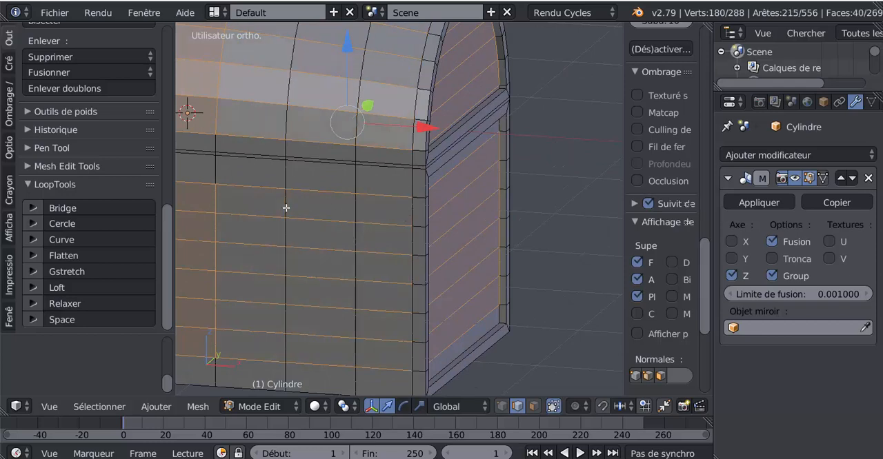
{"action": "right_click", "coordinate": [219, 201], "text": "alt+shift"}
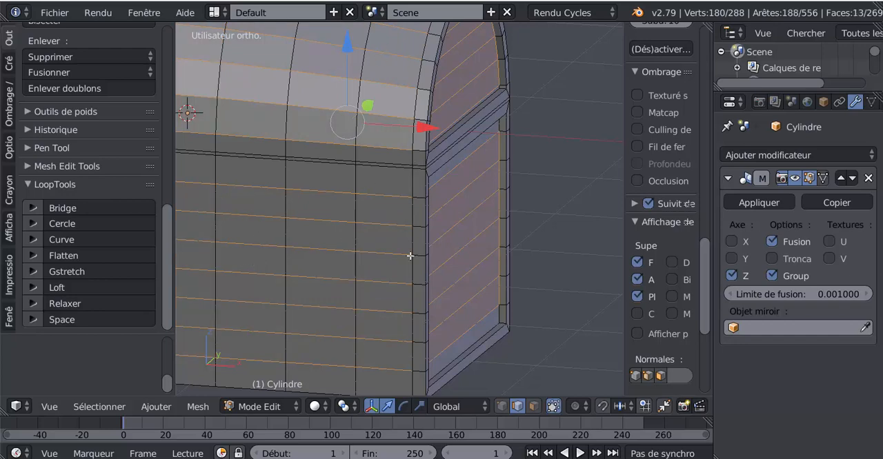
{"action": "scroll", "coordinate": [573, 276], "scroll_direction": "down", "scroll_amount": 2}
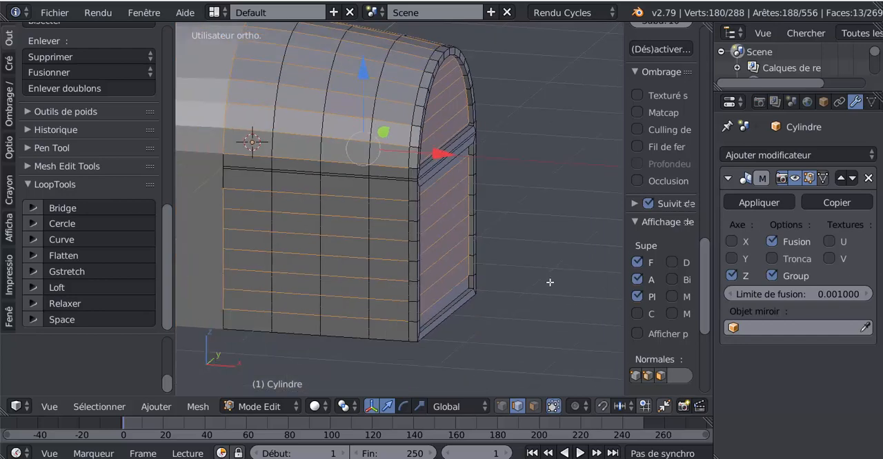
{"action": "right_click", "coordinate": [223, 202], "text": "alt+shift"}
Deselect the border edges of the lower and arched recessed end panels, keeping only their horizontal plank edges selected.
{"action": "scroll", "coordinate": [494, 243], "scroll_direction": "up", "scroll_amount": 1}
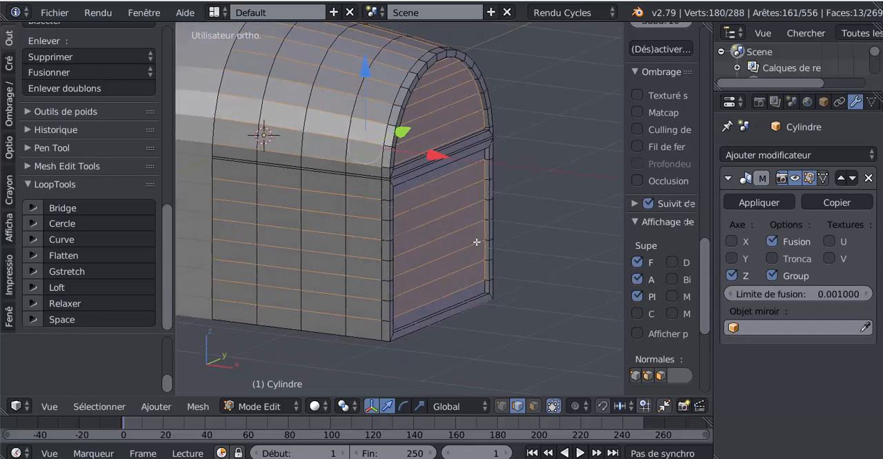
{"action": "scroll", "coordinate": [500, 226], "scroll_direction": "up", "scroll_amount": 1}
{"action": "right_click", "coordinate": [524, 185], "text": "alt+shift"}
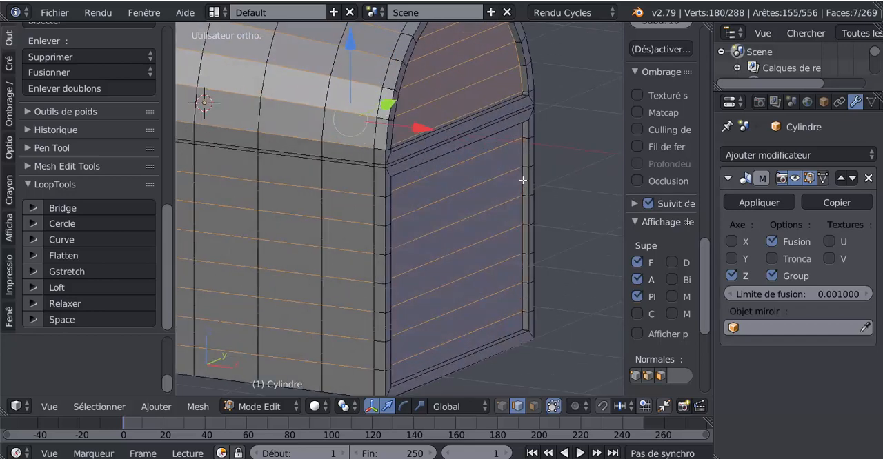
{"action": "right_click", "coordinate": [516, 84], "text": "alt+shift"}
{"action": "scroll", "coordinate": [545, 179], "scroll_direction": "down", "scroll_amount": 2}
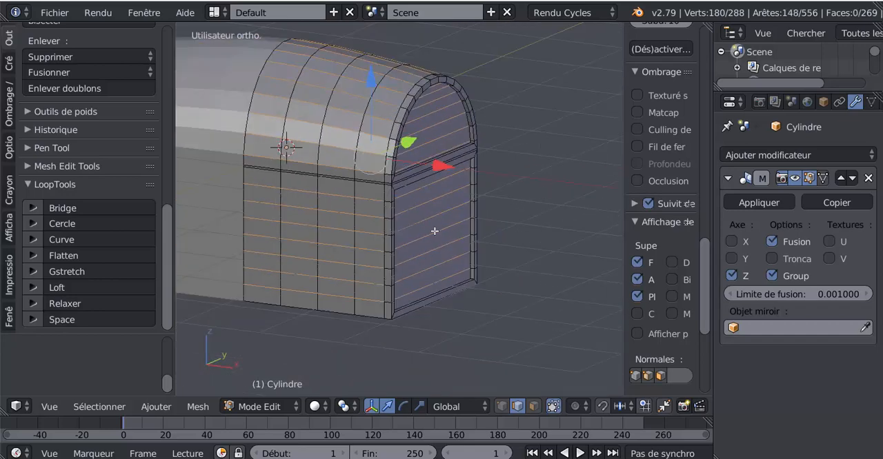
Bevel the selected horizontal plank edges of the chest's body, lid and end panels.
{"action": "middle_click_drag", "start_coordinate": [435, 233], "coordinate": [550, 260]}
{"action": "scroll", "coordinate": [525, 272], "scroll_direction": "up", "scroll_amount": 2}
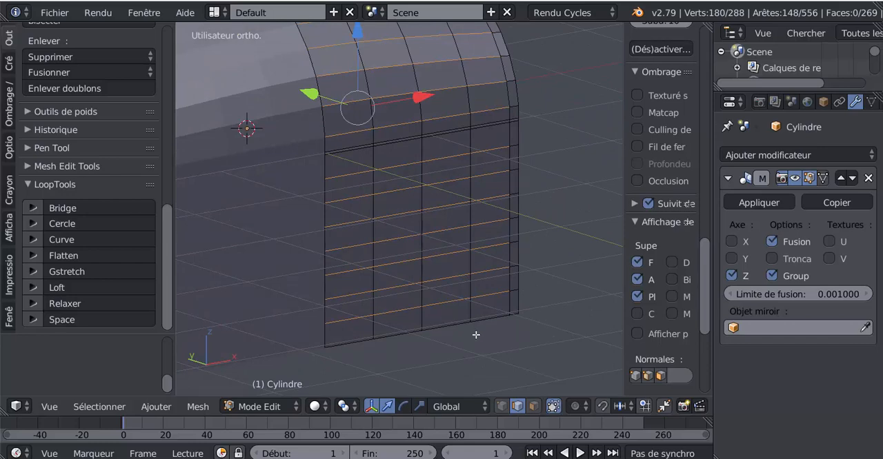
{"action": "middle_click_drag", "start_coordinate": [477, 331], "coordinate": [513, 338]}
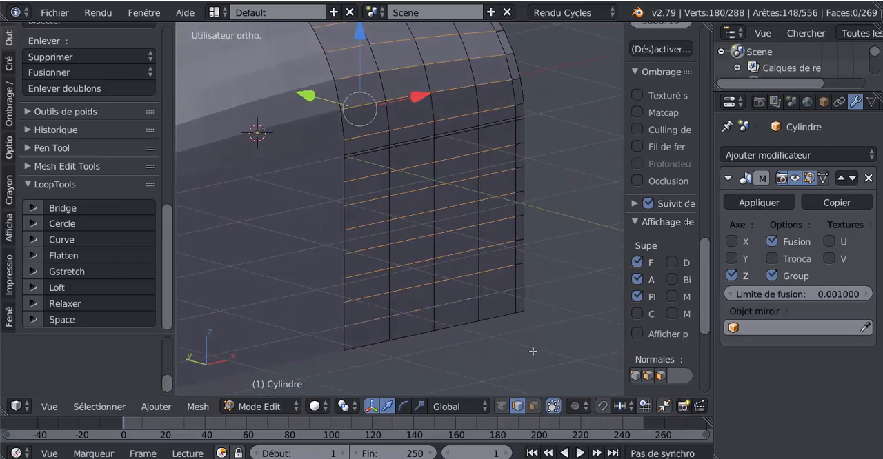
{"action": "key", "text": "ctrl+b"}
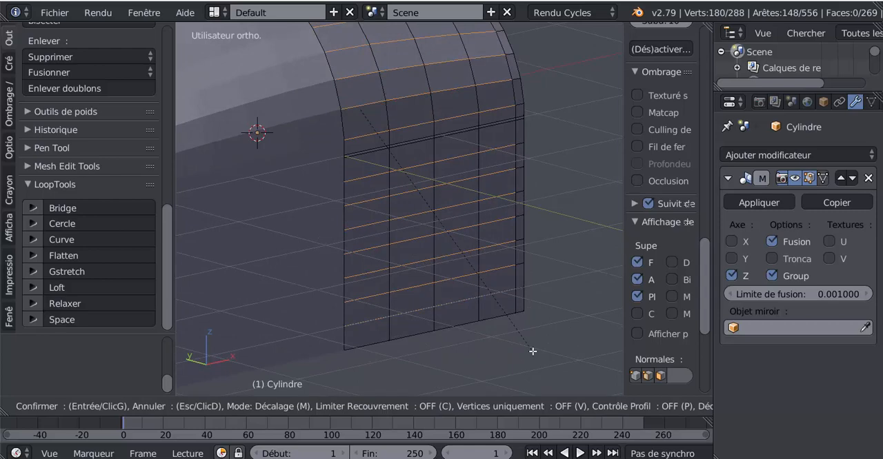
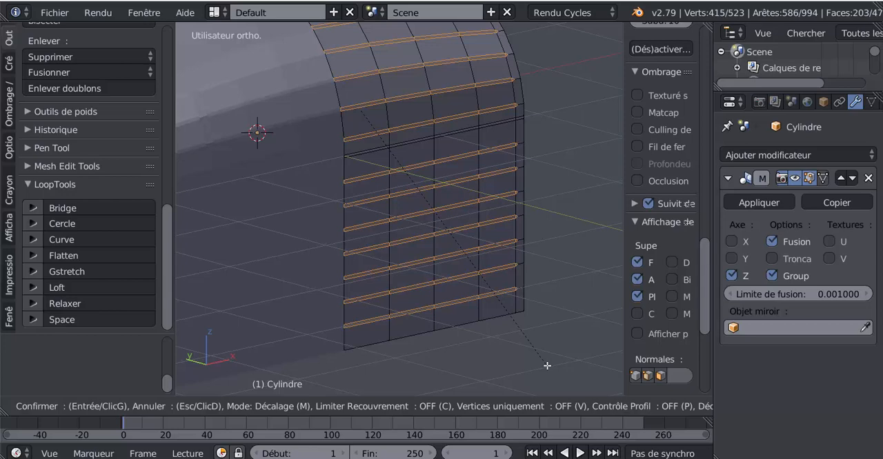
Increase the plank-edge bevel to two segments and shrink the selection to the bevels' middle edges.
{"action": "scroll", "coordinate": [546, 366], "scroll_direction": "up", "scroll_amount": 1}
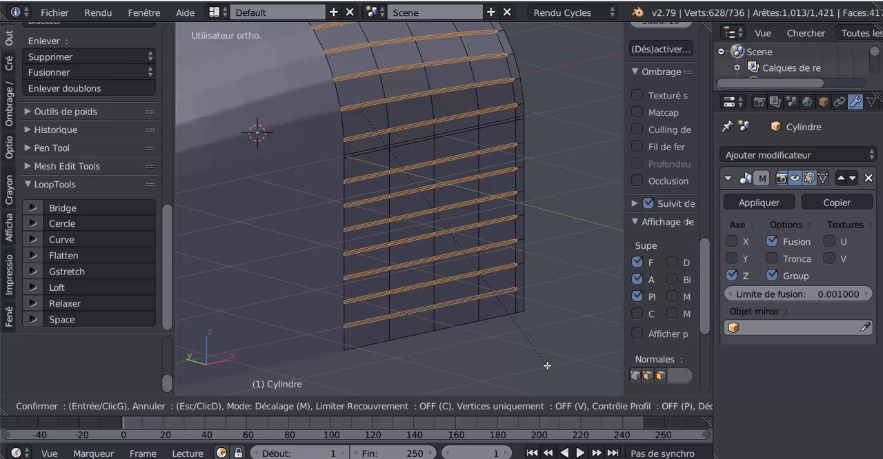
{"action": "left_click", "coordinate": [547, 365]}
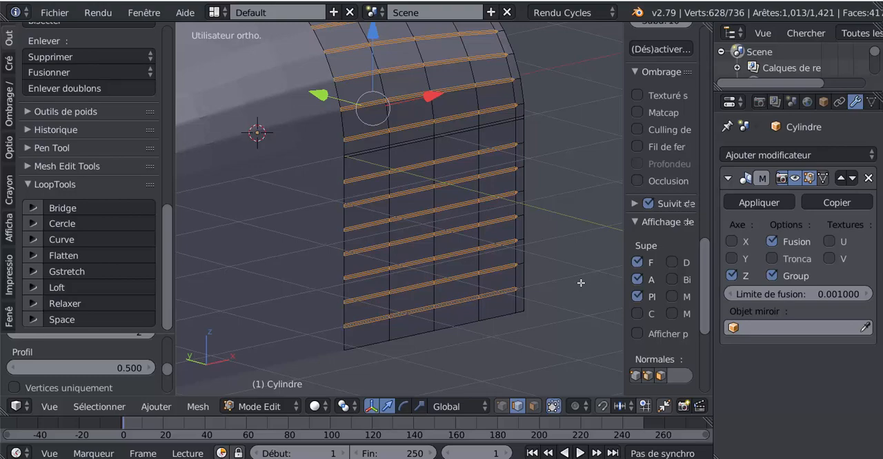
{"action": "key", "text": "ctrl+KP_Subtract"}
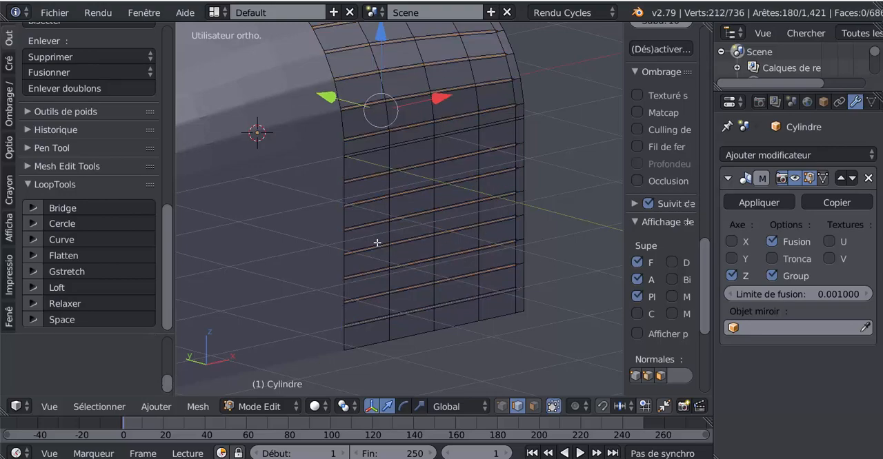
Scale the selected middle edges inward to sink grooves between the chest's planks.
{"action": "mouse_move", "coordinate": [376, 241]}
{"action": "middle_mouse_down"}
{"action": "mouse_move", "coordinate": [299, 242]}
{"action": "mouse_move", "coordinate": [380, 249]}
{"action": "middle_mouse_up"}
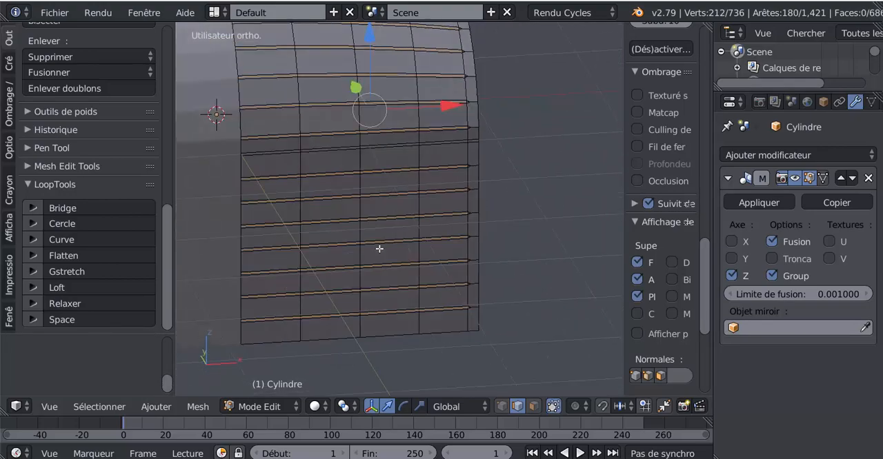
{"action": "scroll", "coordinate": [396, 262], "scroll_direction": "up", "scroll_amount": 2}
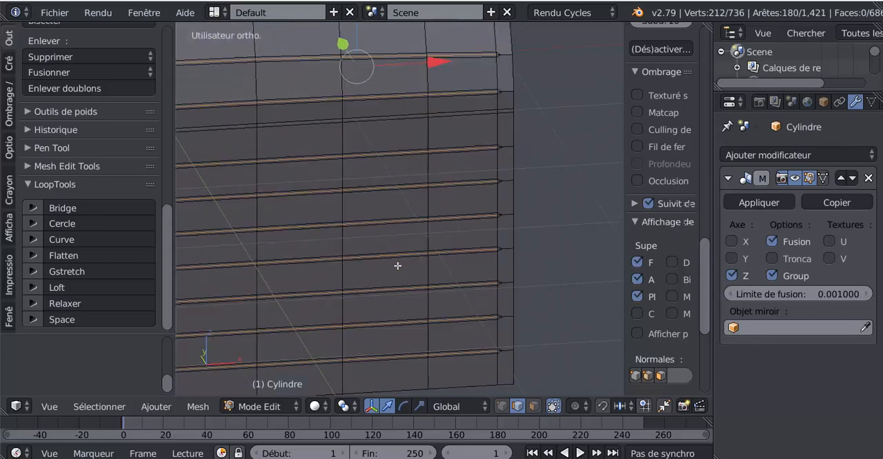
{"action": "key", "text": "s"}
{"action": "left_click", "coordinate": [422, 300]}
{"action": "scroll", "coordinate": [422, 300], "scroll_direction": "down", "scroll_amount": 4}
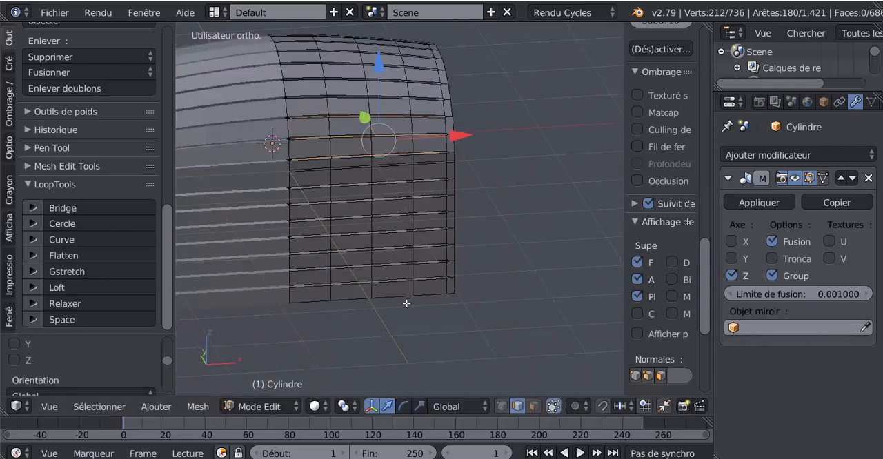
Examine the new grooves where the two chest halves meet at the mirror seam.
{"action": "middle_click_drag", "start_coordinate": [389, 288], "coordinate": [436, 297]}
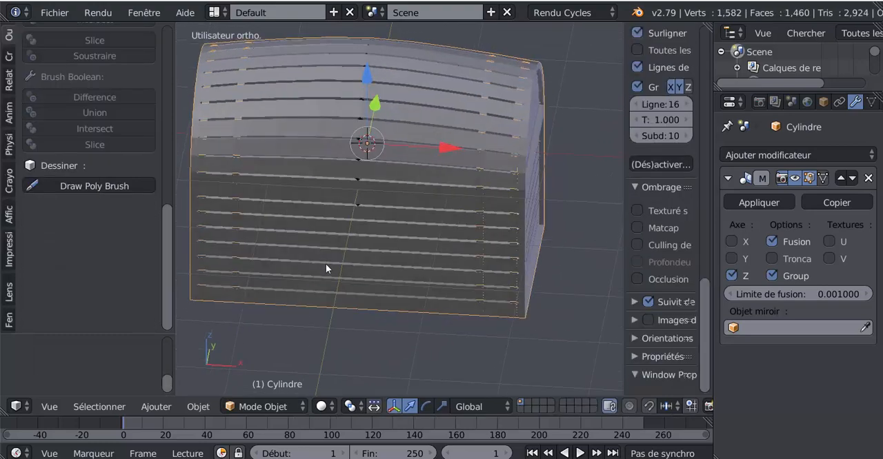
{"action": "scroll", "coordinate": [325, 263], "scroll_direction": "up", "scroll_amount": 4}
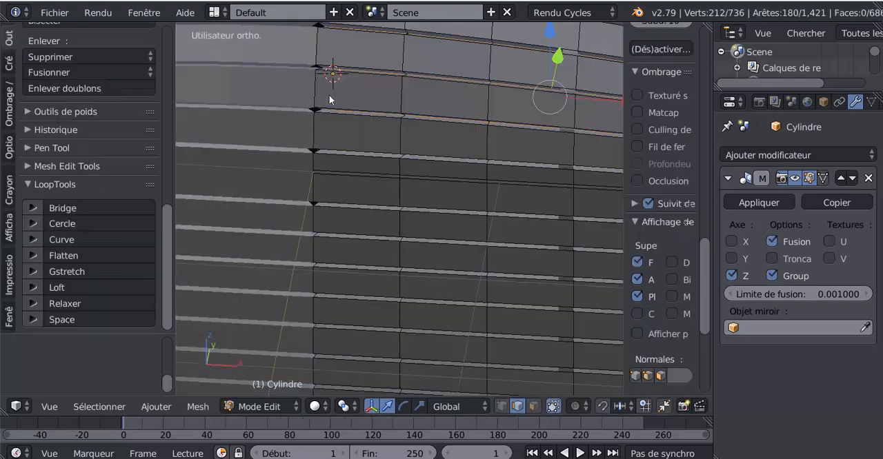
{"action": "scroll", "coordinate": [321, 199], "scroll_direction": "down", "scroll_amount": 3}
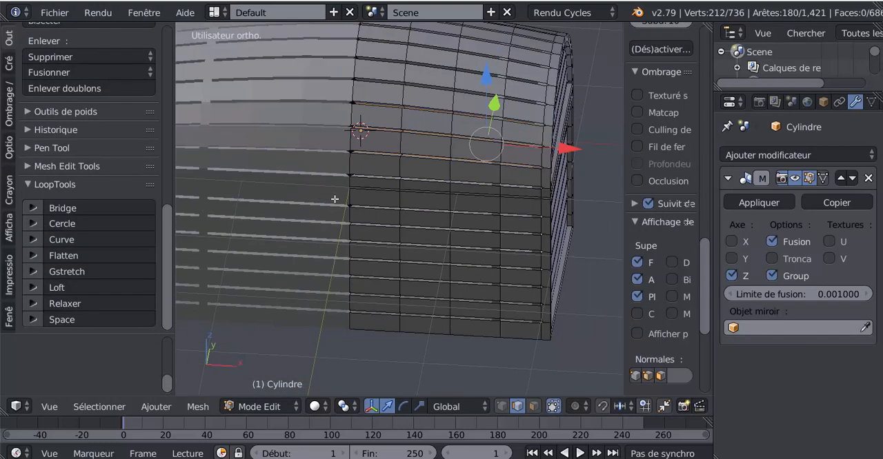
{"action": "scroll", "coordinate": [335, 201], "scroll_direction": "down", "scroll_amount": 1}
{"action": "mouse_move", "coordinate": [346, 266]}
{"action": "middle_mouse_down"}
{"action": "mouse_move", "coordinate": [349, 302]}
{"action": "mouse_move", "coordinate": [351, 218]}
{"action": "mouse_move", "coordinate": [352, 266]}
{"action": "mouse_move", "coordinate": [340, 267]}
{"action": "middle_mouse_up"}
{"action": "scroll", "coordinate": [328, 185], "scroll_direction": "up", "scroll_amount": 3}
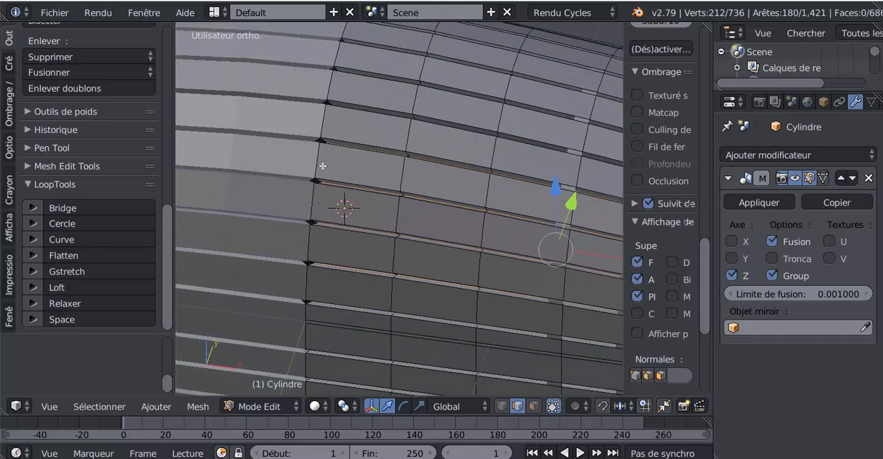
{"action": "scroll", "coordinate": [322, 167], "scroll_direction": "down", "scroll_amount": 1}
{"action": "middle_click_drag", "start_coordinate": [322, 166], "coordinate": [385, 178]}
{"action": "scroll", "coordinate": [384, 178], "scroll_direction": "down", "scroll_amount": 3}
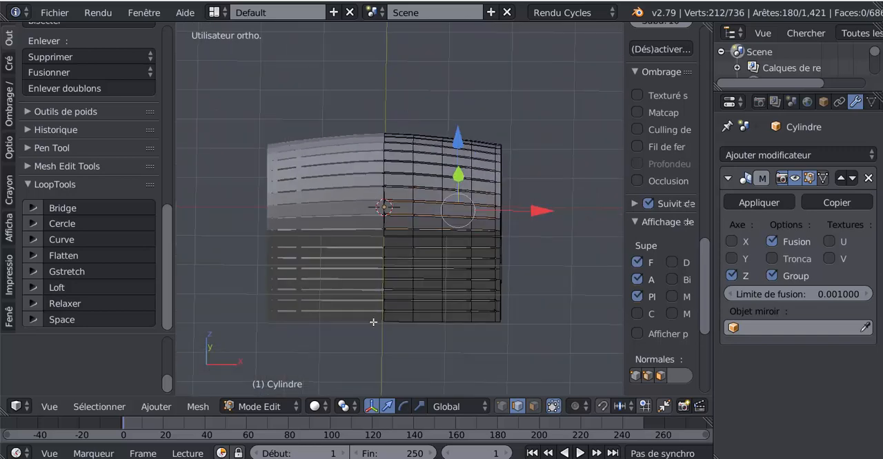
Enable clipping in the chest's Mirror modifier so vertices cannot cross the mirror plane.
{"action": "scroll", "coordinate": [378, 335], "scroll_direction": "up", "scroll_amount": 1}
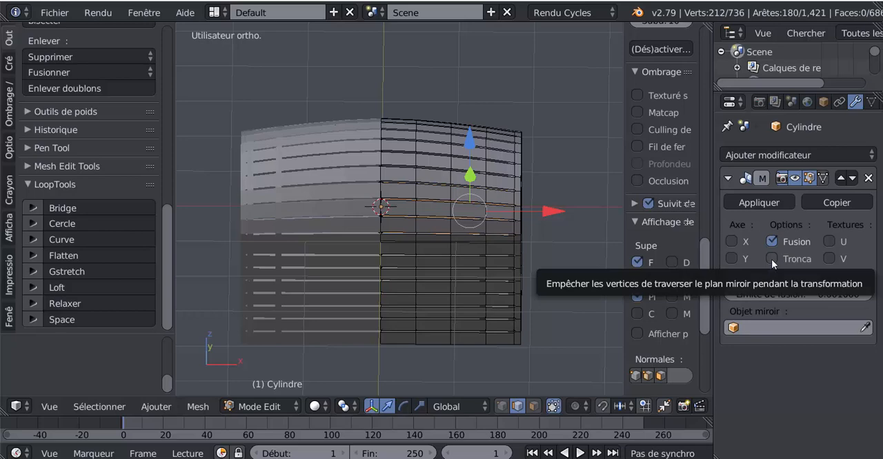
{"action": "scroll", "coordinate": [427, 255], "scroll_direction": "up", "scroll_amount": 2}
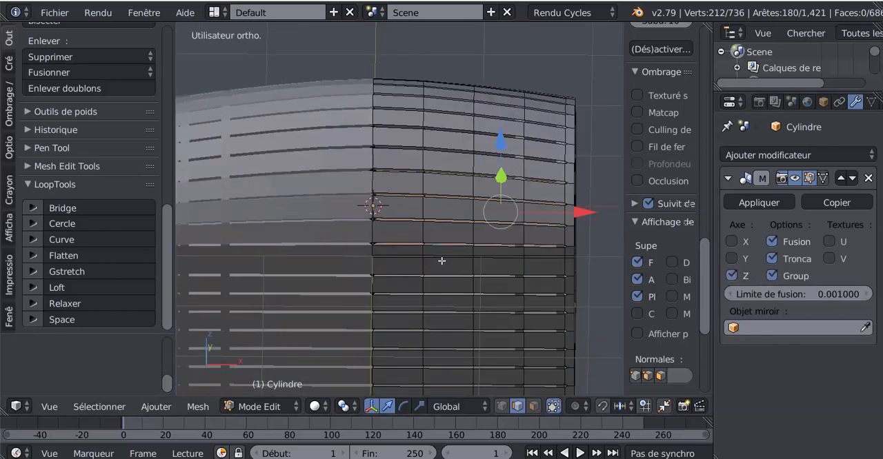
{"action": "scroll", "coordinate": [442, 260], "scroll_direction": "down", "scroll_amount": 2}
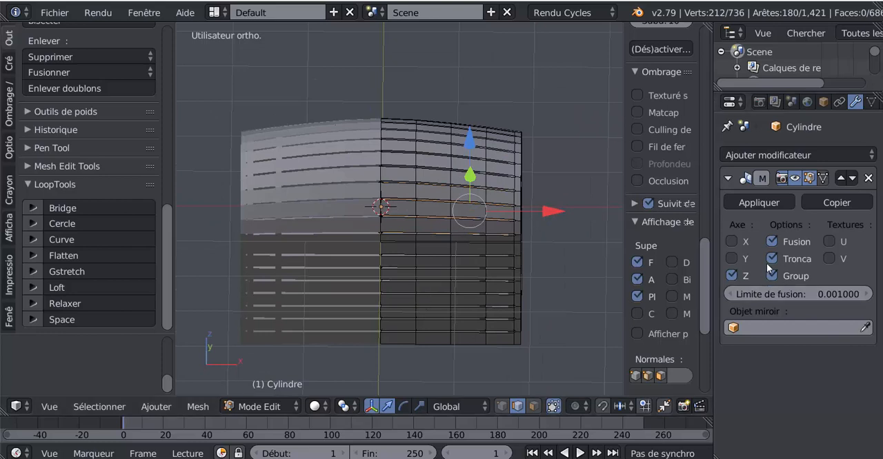
In wireframe and vertex mode, clear the selection and circle-select the column of vertices along the central mirror seam.
{"action": "key", "text": "z"}
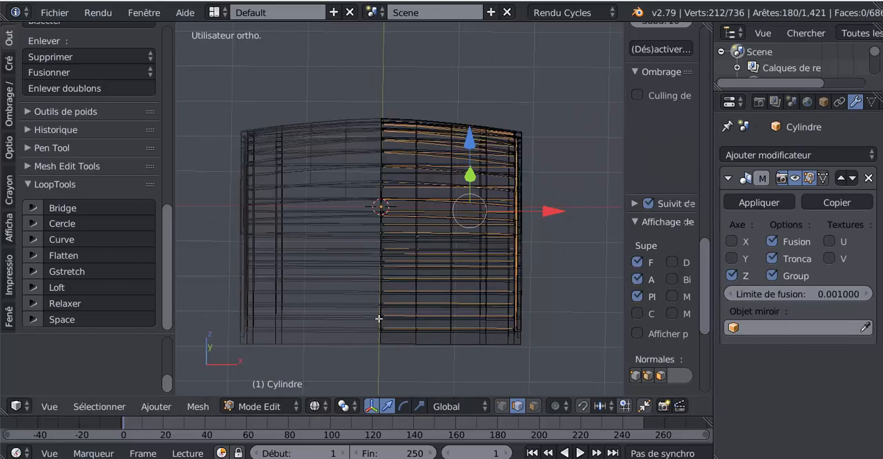
{"action": "left_click", "coordinate": [502, 406]}
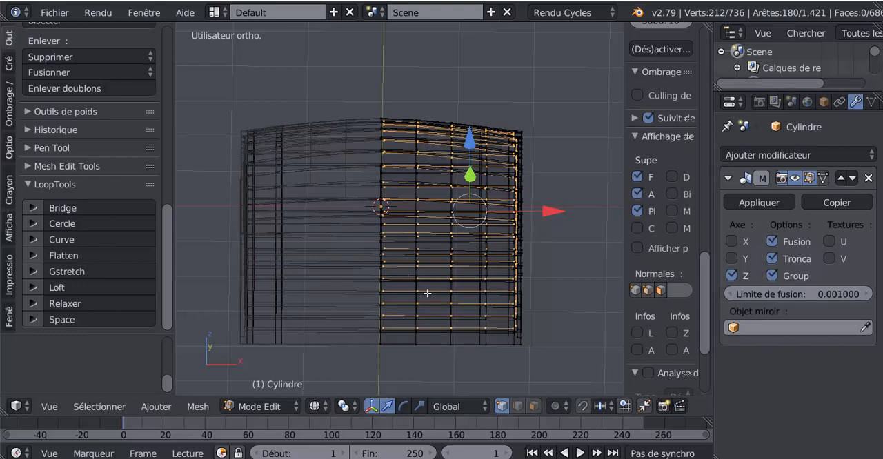
{"action": "key", "text": "a"}
{"action": "key", "text": "c"}
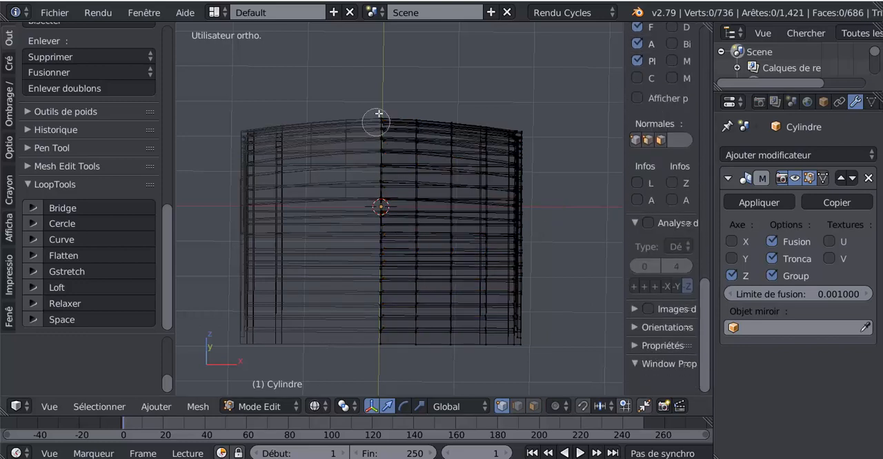
{"action": "left_click_drag", "start_coordinate": [378, 118], "coordinate": [377, 354]}
{"action": "right_click", "coordinate": [378, 353]}
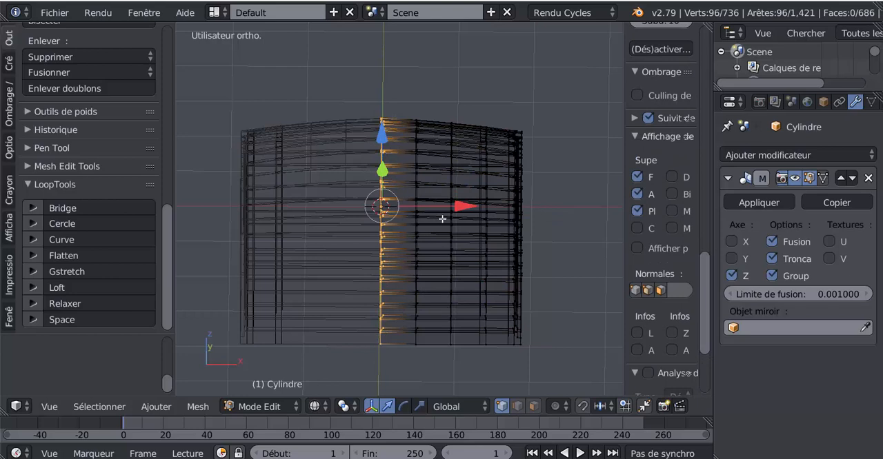
Move the selected seam vertices along X so they clip onto the mirror plane and close the gaps.
{"action": "key", "text": "g"}
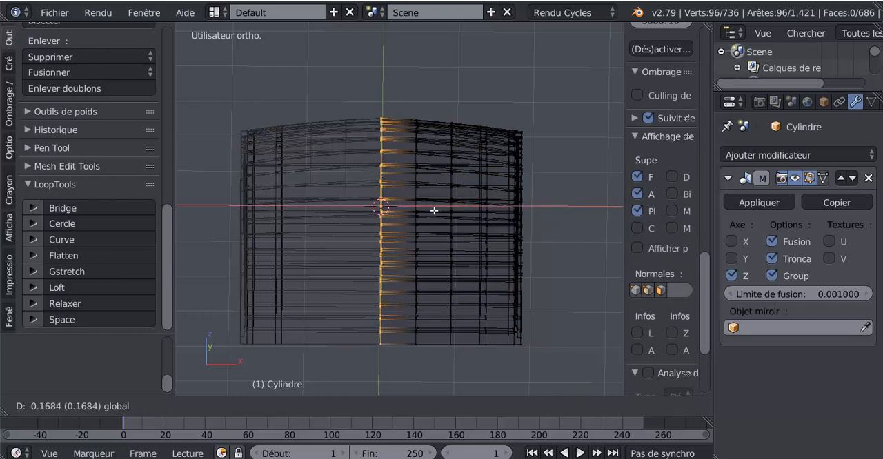
{"action": "left_click", "coordinate": [433, 208]}
{"action": "key", "text": "g"}
{"action": "left_click", "coordinate": [433, 210]}
{"action": "key", "text": "g"}
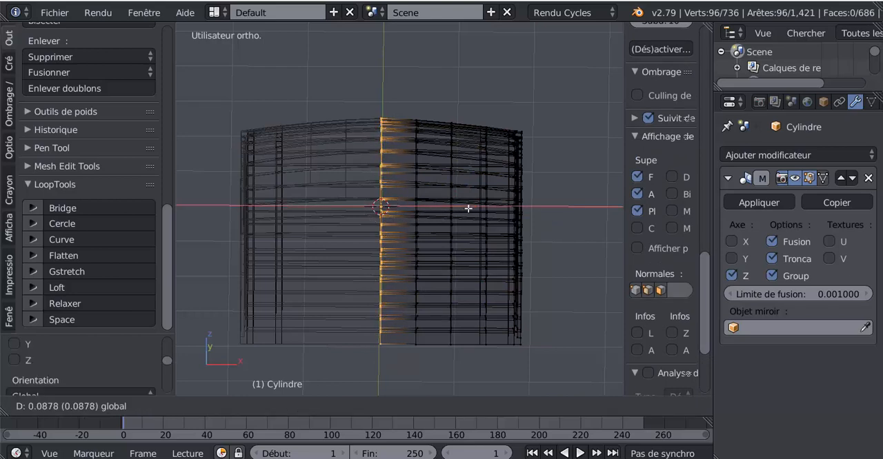
{"action": "left_click", "coordinate": [462, 207]}
Leave edit mode and return the chest to solid shading to check the closed seam.
{"action": "left_click_drag", "start_coordinate": [460, 207], "coordinate": [381, 226]}
{"action": "scroll", "coordinate": [341, 254], "scroll_direction": "up", "scroll_amount": 2}
{"action": "key", "text": "Tab"}
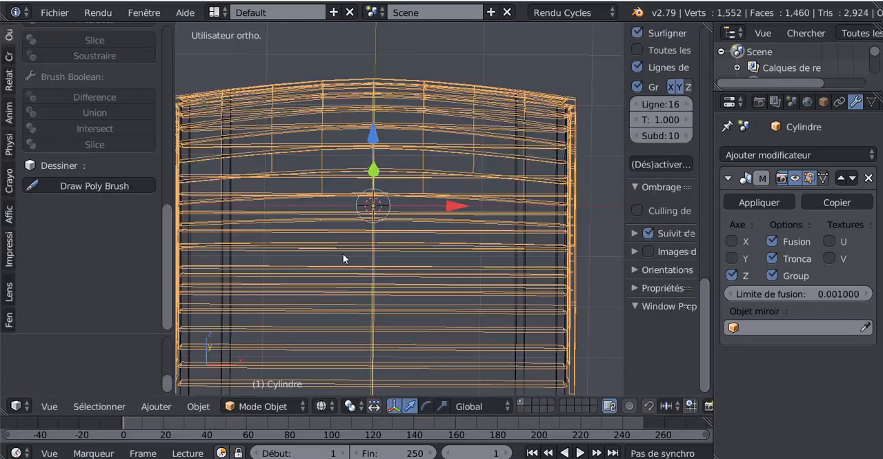
{"action": "key", "text": "z"}
{"action": "mouse_move", "coordinate": [378, 257]}
{"action": "middle_mouse_down"}
{"action": "mouse_move", "coordinate": [368, 304]}
{"action": "mouse_move", "coordinate": [347, 309]}
{"action": "mouse_move", "coordinate": [342, 262]}
{"action": "mouse_move", "coordinate": [362, 240]}
{"action": "mouse_move", "coordinate": [402, 244]}
{"action": "mouse_move", "coordinate": [499, 298]}
{"action": "mouse_move", "coordinate": [408, 300]}
{"action": "mouse_move", "coordinate": [473, 293]}
{"action": "middle_mouse_up"}
{"action": "scroll", "coordinate": [402, 244], "scroll_direction": "down", "scroll_amount": 3}
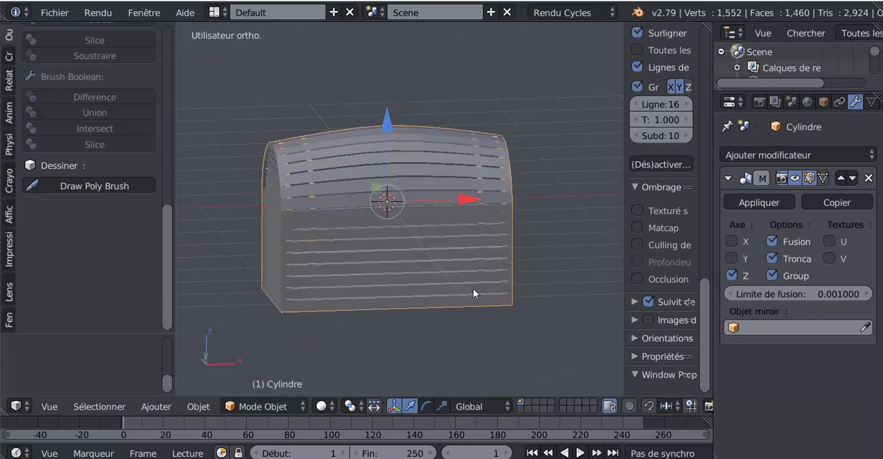
Turn on viewport ambient occlusion and review the plank grooves on the chest.
{"action": "middle_click_drag", "start_coordinate": [442, 321], "coordinate": [586, 318]}
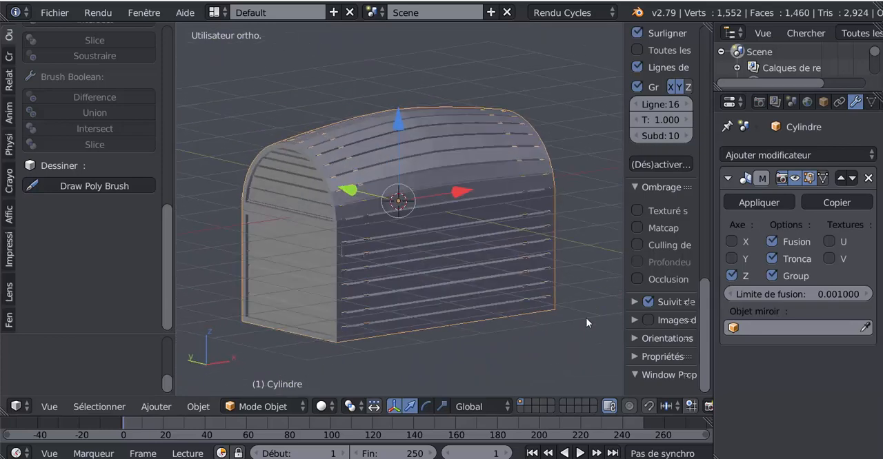
{"action": "left_click", "coordinate": [636, 279]}
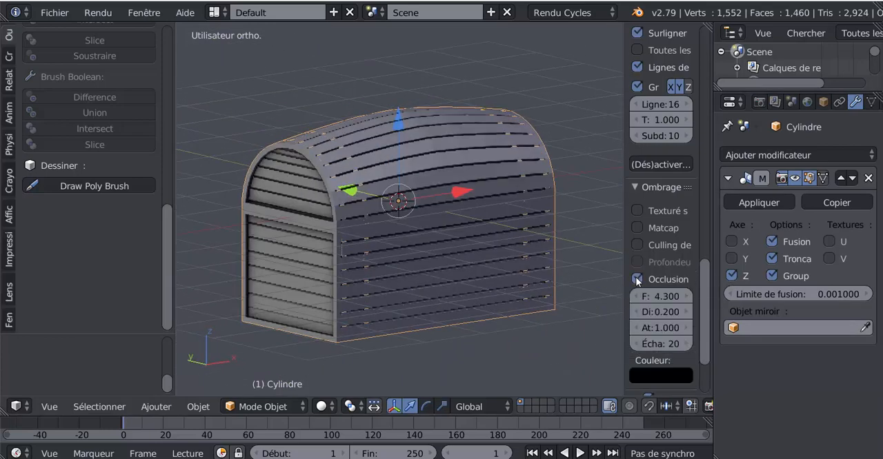
{"action": "middle_click_drag", "start_coordinate": [507, 307], "coordinate": [481, 297]}
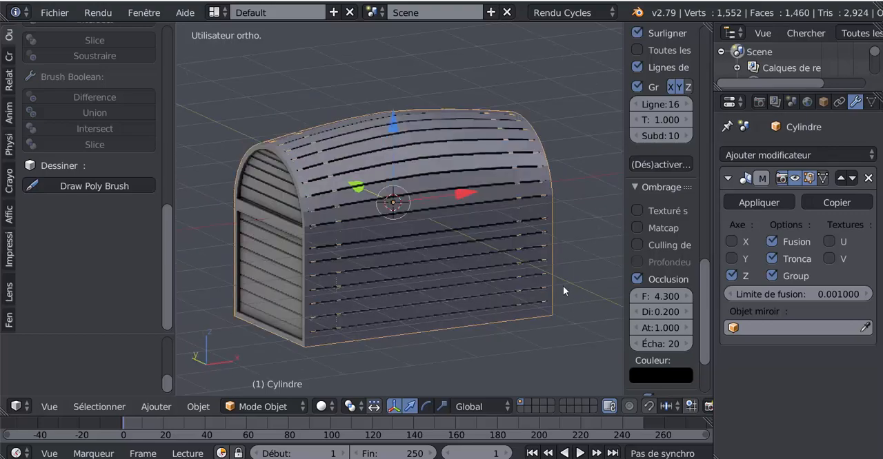
{"action": "middle_click_drag", "start_coordinate": [563, 291], "coordinate": [533, 281]}
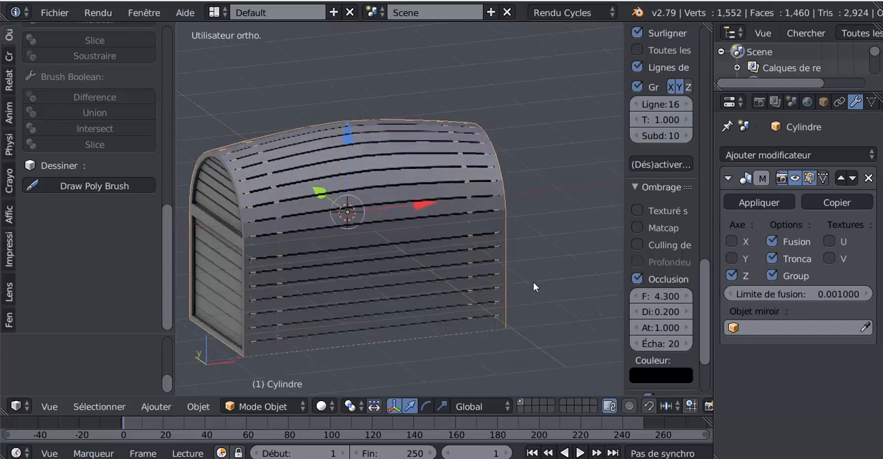
Select the wrapping bands object in object mode and isolate it in local view.
{"action": "scroll", "coordinate": [534, 280], "scroll_direction": "up", "scroll_amount": 1}
{"action": "key", "text": "Tab"}
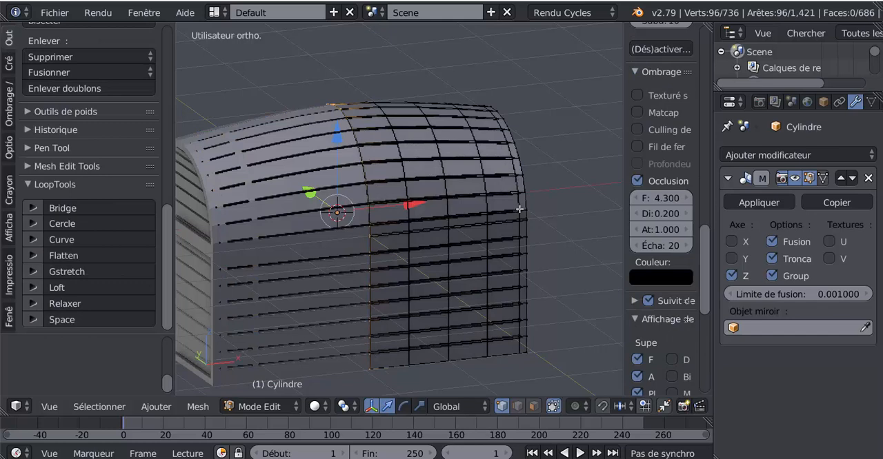
{"action": "key", "text": "Tab"}
{"action": "right_click", "coordinate": [518, 211]}
{"action": "scroll", "coordinate": [550, 237], "scroll_direction": "down", "scroll_amount": 3}
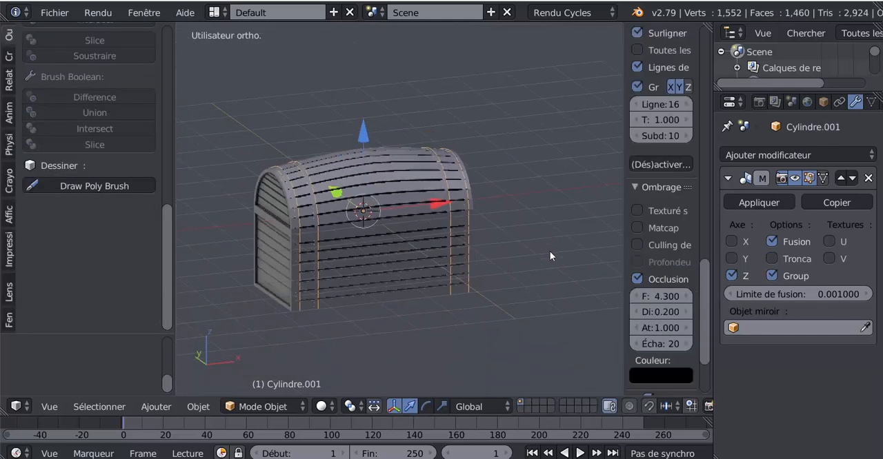
{"action": "middle_click_drag", "start_coordinate": [551, 253], "coordinate": [489, 267]}
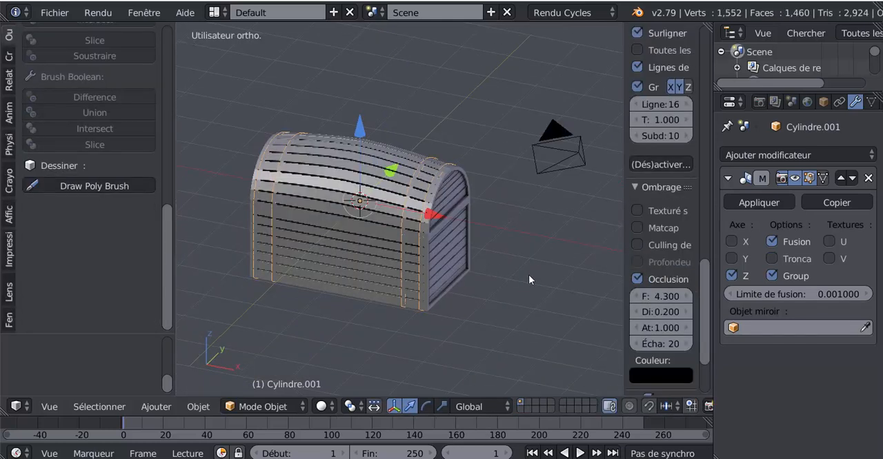
{"action": "key", "text": "KP_Divide"}
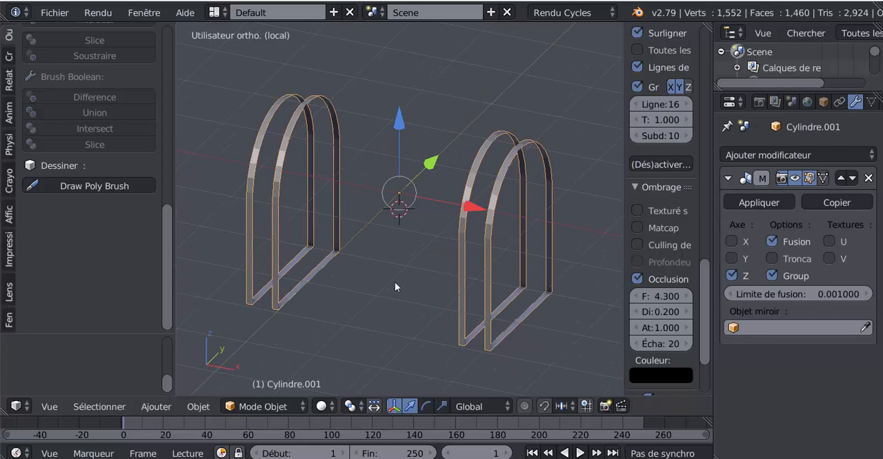
Widen the view settings sidebar and turn off viewport ambient occlusion.
{"action": "middle_click_drag", "start_coordinate": [295, 294], "coordinate": [351, 294]}
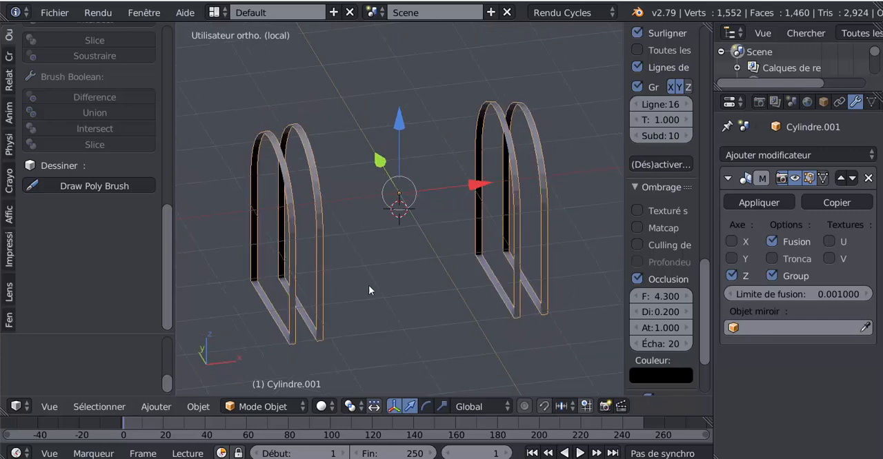
{"action": "middle_click_drag", "start_coordinate": [429, 266], "coordinate": [389, 294], "text": "shift"}
{"action": "key", "text": "Tab"}
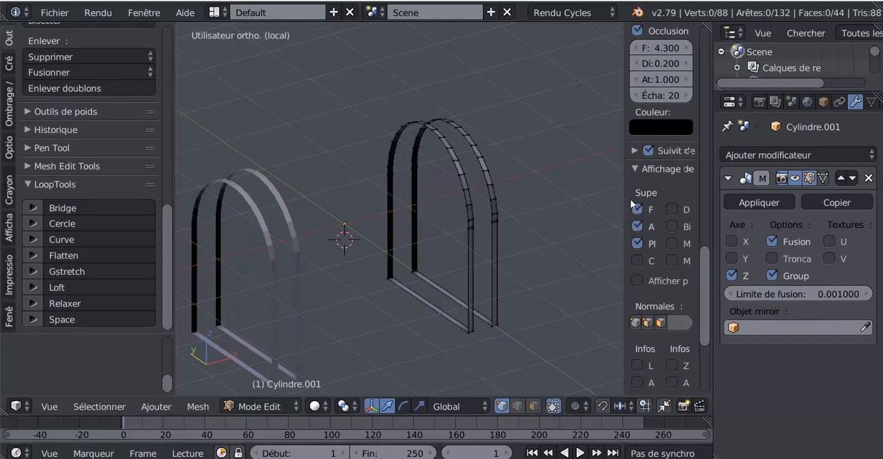
{"action": "left_click_drag", "start_coordinate": [624, 183], "coordinate": [572, 187]}
{"action": "scroll", "coordinate": [611, 209], "scroll_direction": "down", "scroll_amount": 5}
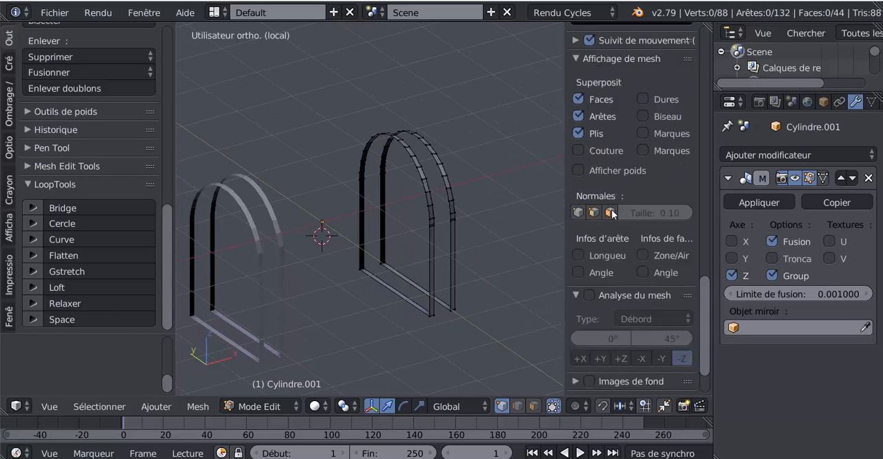
{"action": "scroll", "coordinate": [611, 209], "scroll_direction": "up", "scroll_amount": 5}
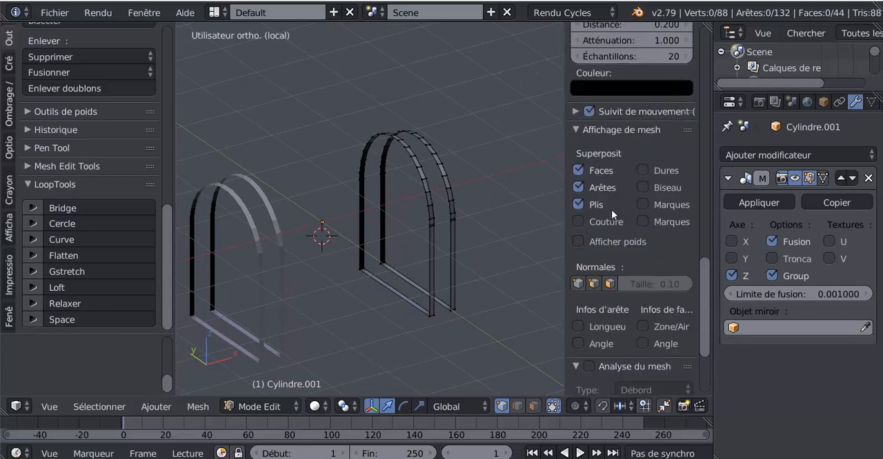
{"action": "scroll", "coordinate": [611, 210], "scroll_direction": "down", "scroll_amount": 4}
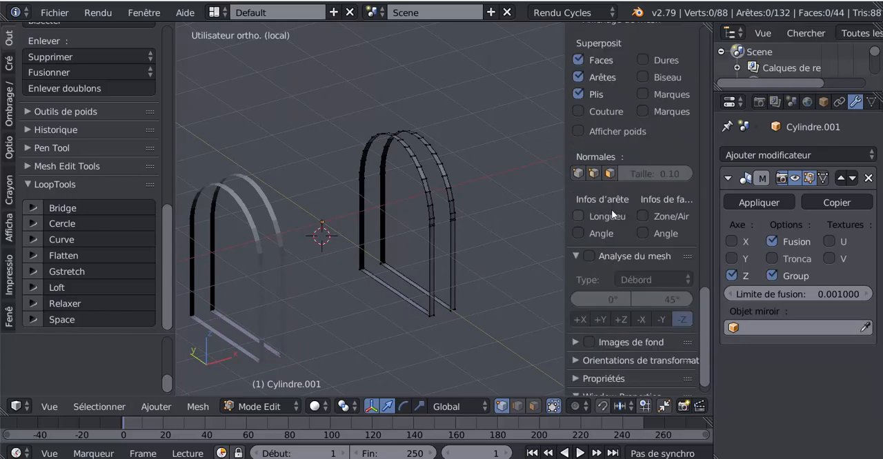
{"action": "key", "text": "Tab"}
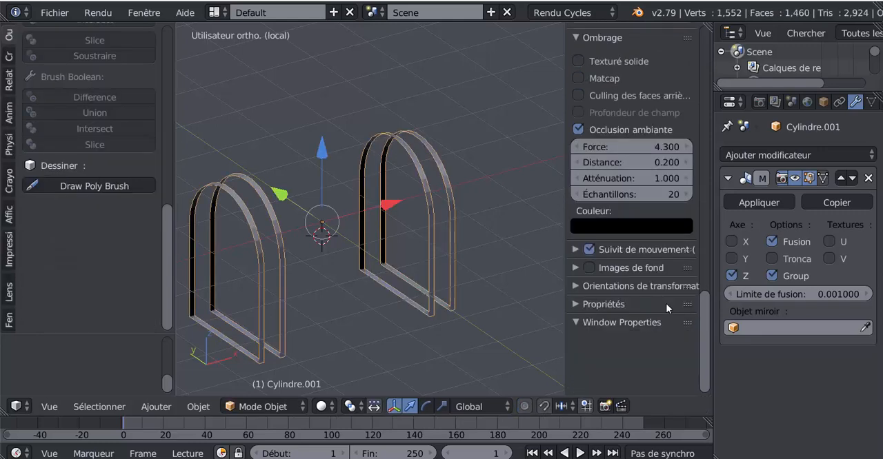
{"action": "left_click", "coordinate": [578, 129]}
Select the entire band mesh in edit mode and apply the Solidify face operation to it.
{"action": "key", "text": "Tab"}
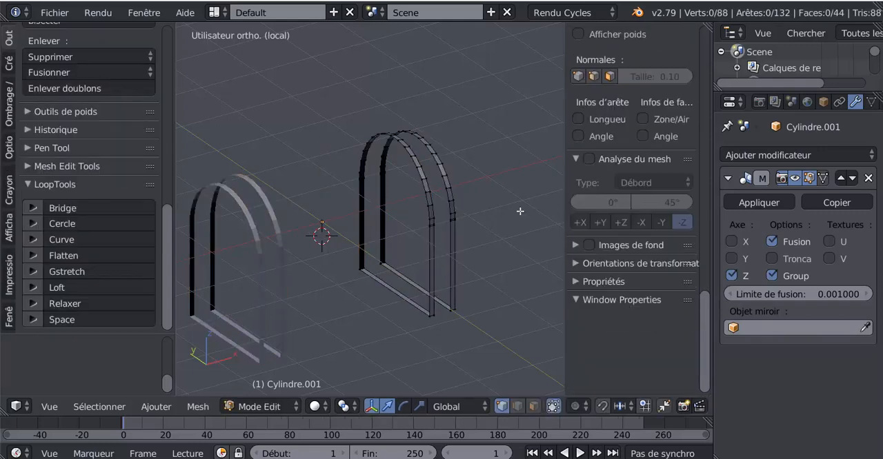
{"action": "scroll", "coordinate": [522, 213], "scroll_direction": "up", "scroll_amount": 3}
{"action": "scroll", "coordinate": [535, 226], "scroll_direction": "down", "scroll_amount": 3}
{"action": "key", "text": "a"}
{"action": "scroll", "coordinate": [420, 281], "scroll_direction": "down", "scroll_amount": 2}
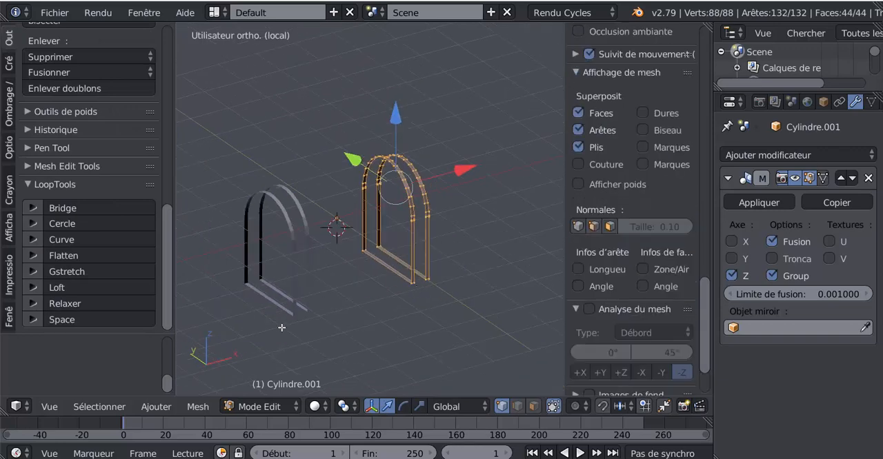
{"action": "left_click", "coordinate": [196, 407]}
{"action": "left_click", "coordinate": [198, 407]}
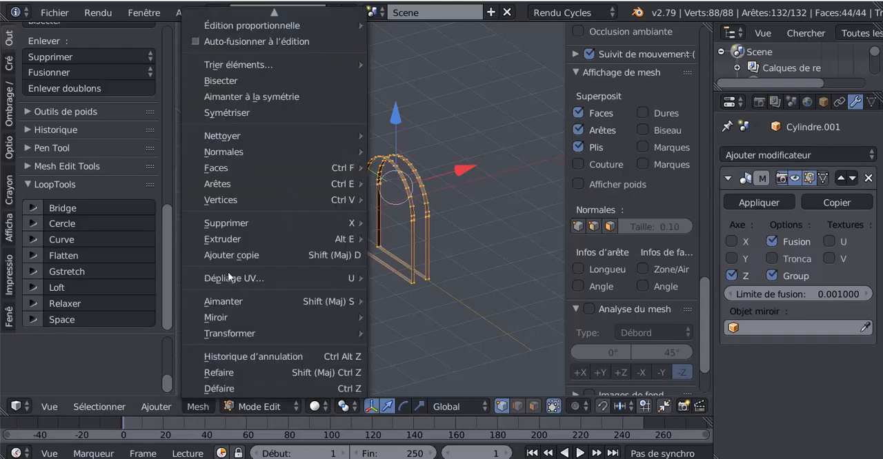
{"action": "mouse_move", "coordinate": [222, 183]}
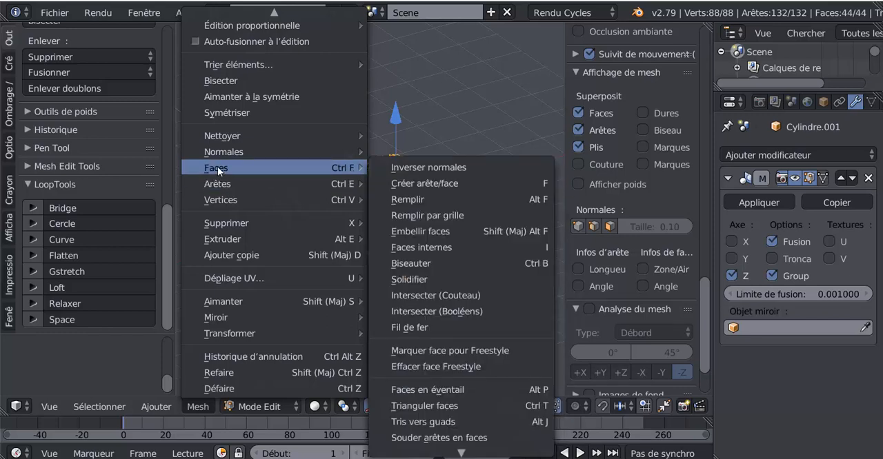
{"action": "left_click", "coordinate": [409, 279]}
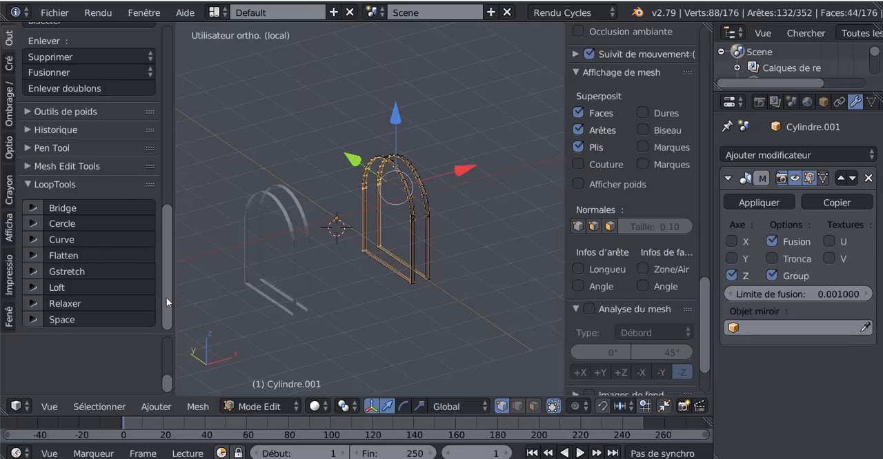
Reveal the Solidify options and set the bands' thickness to -0.0240.
{"action": "left_click_drag", "start_coordinate": [166, 297], "coordinate": [131, 105]}
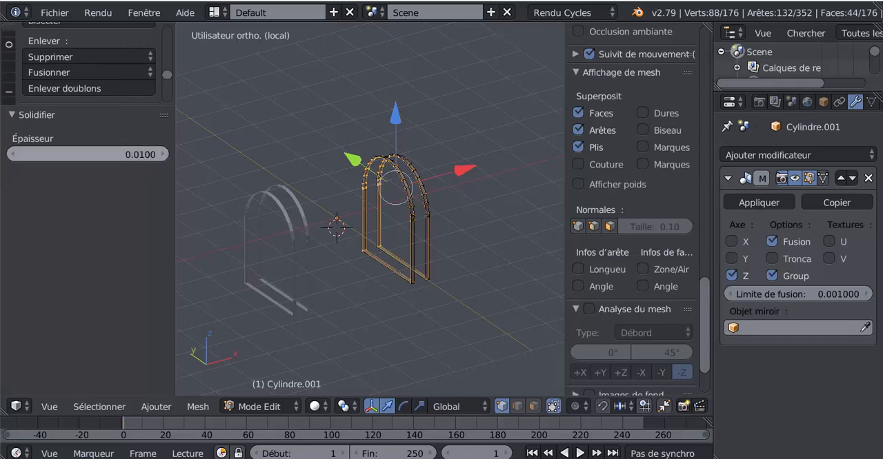
{"action": "mouse_move", "coordinate": [88, 154]}
{"action": "left_mouse_down"}
{"action": "mouse_move", "coordinate": [95, 154]}
{"action": "mouse_move", "coordinate": [71, 154]}
{"action": "left_mouse_up"}
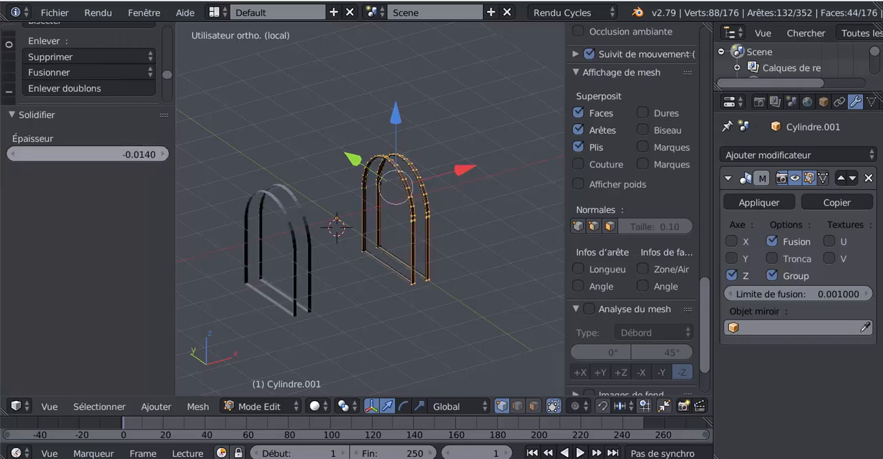
{"action": "scroll", "coordinate": [321, 177], "scroll_direction": "up", "scroll_amount": 5}
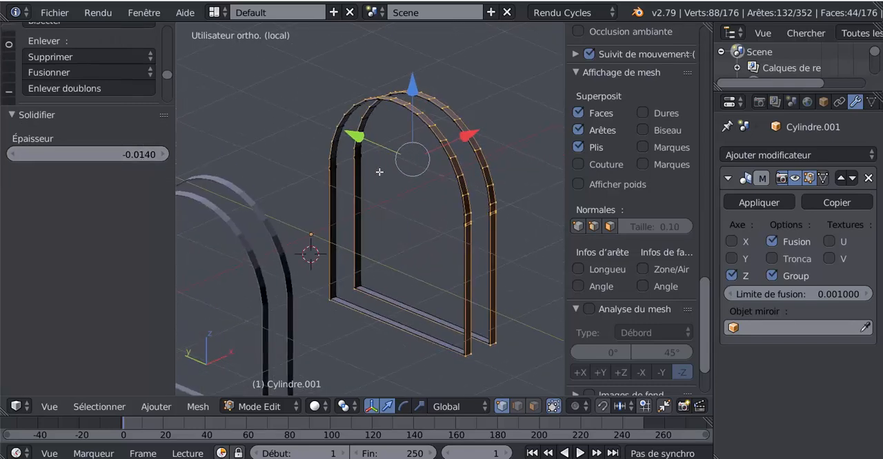
{"action": "scroll", "coordinate": [390, 228], "scroll_direction": "up", "scroll_amount": 2}
{"action": "left_click_drag", "start_coordinate": [141, 160], "coordinate": [135, 160]}
{"action": "scroll", "coordinate": [295, 177], "scroll_direction": "down", "scroll_amount": 3}
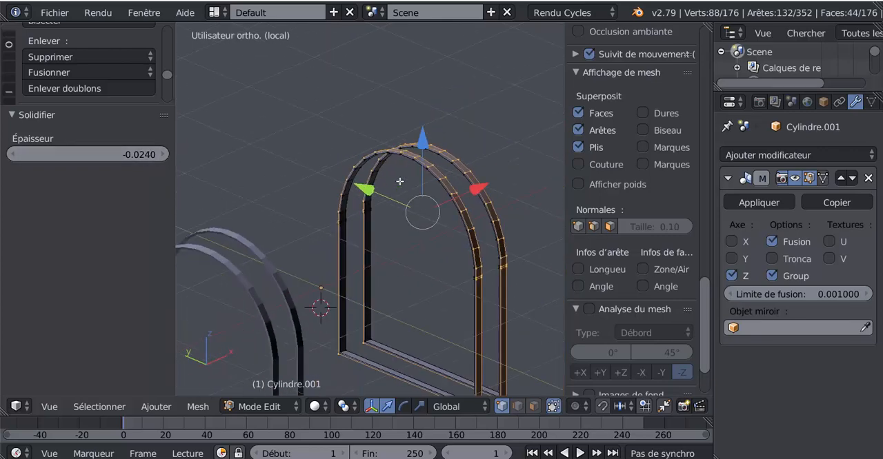
Select the entire solidified band mesh in edit mode and enlarge the tool shelf over the operator options.
{"action": "key", "text": "Tab"}
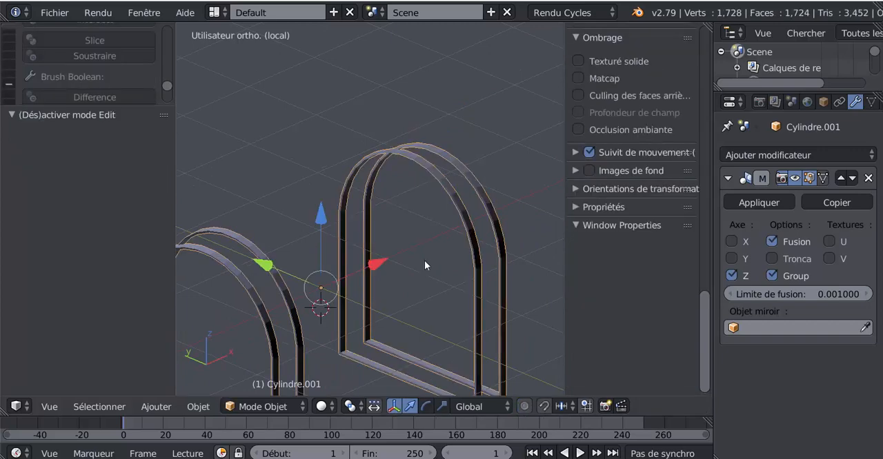
{"action": "key", "text": "Tab"}
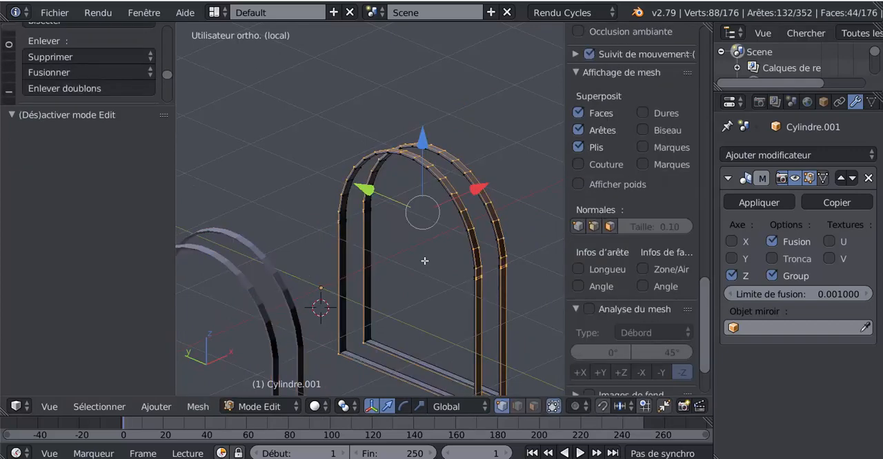
{"action": "key", "text": "a"}
{"action": "key", "text": "a"}
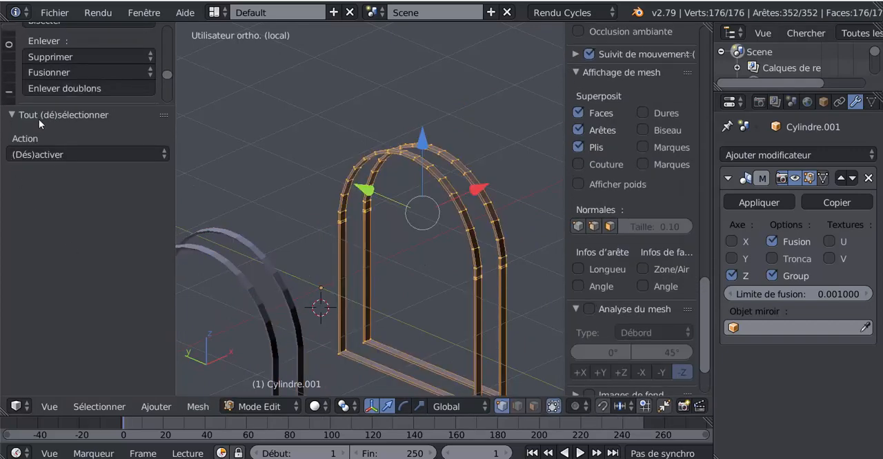
{"action": "left_click_drag", "start_coordinate": [48, 103], "coordinate": [53, 316]}
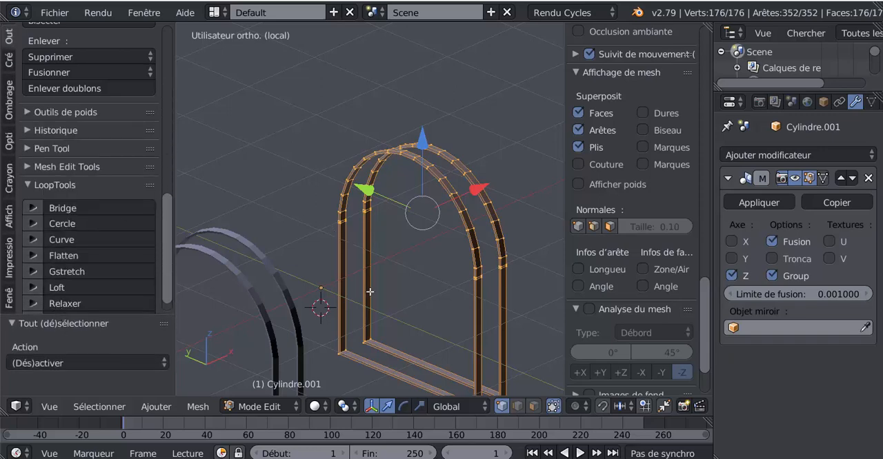
Return to object mode and exit local view to inspect the solidified bands on the chest.
{"action": "key", "text": "Tab"}
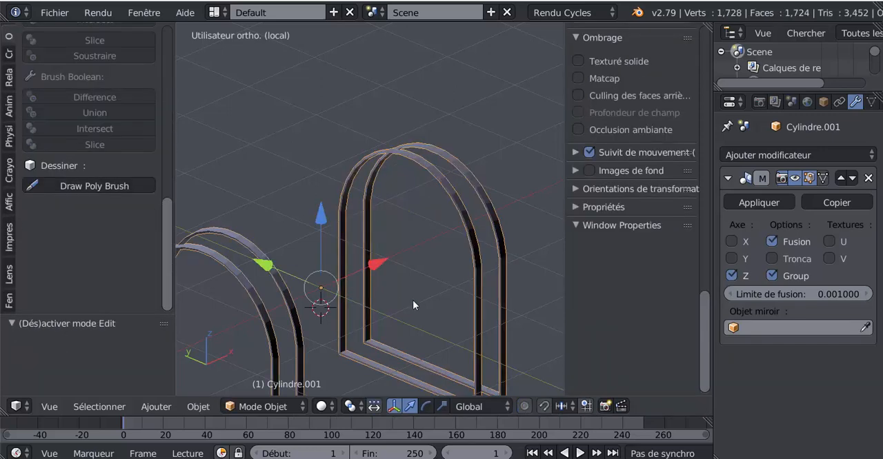
{"action": "key", "text": "KP_Divide"}
{"action": "scroll", "coordinate": [427, 294], "scroll_direction": "down", "scroll_amount": 2}
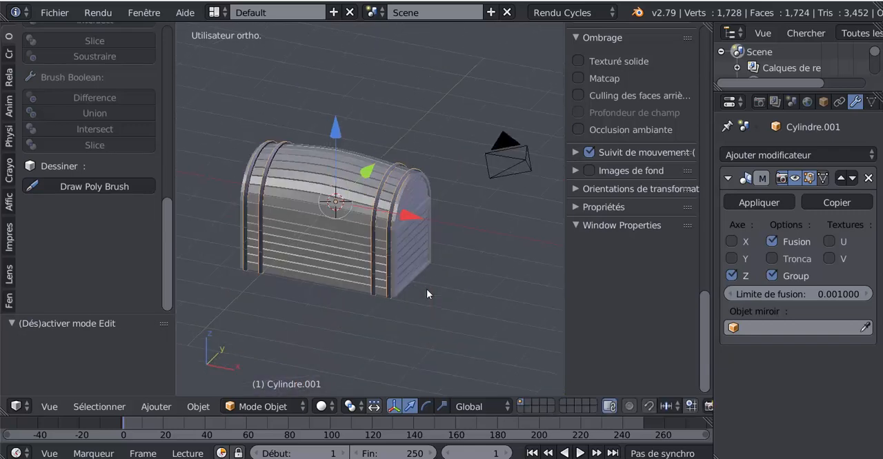
{"action": "scroll", "coordinate": [426, 294], "scroll_direction": "up", "scroll_amount": 4}
{"action": "middle_click_drag", "start_coordinate": [323, 311], "coordinate": [422, 304]}
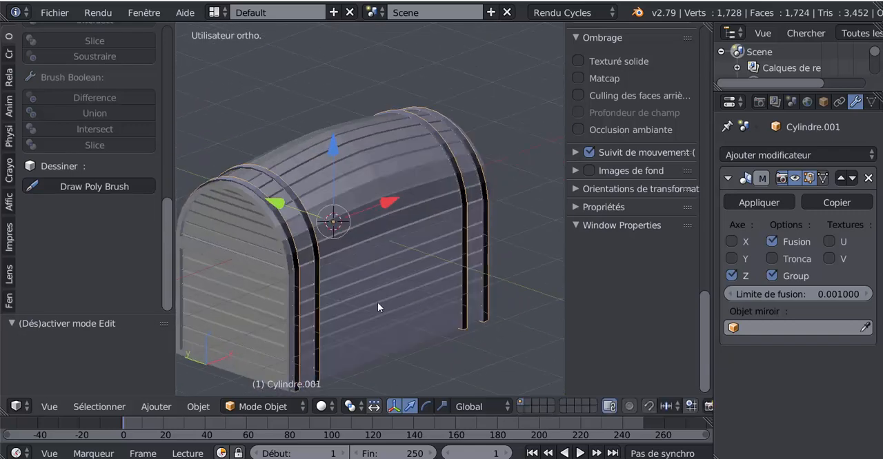
Recalculate the normals of the whole band mesh and return to object mode to check its shading.
{"action": "key", "text": "Tab"}
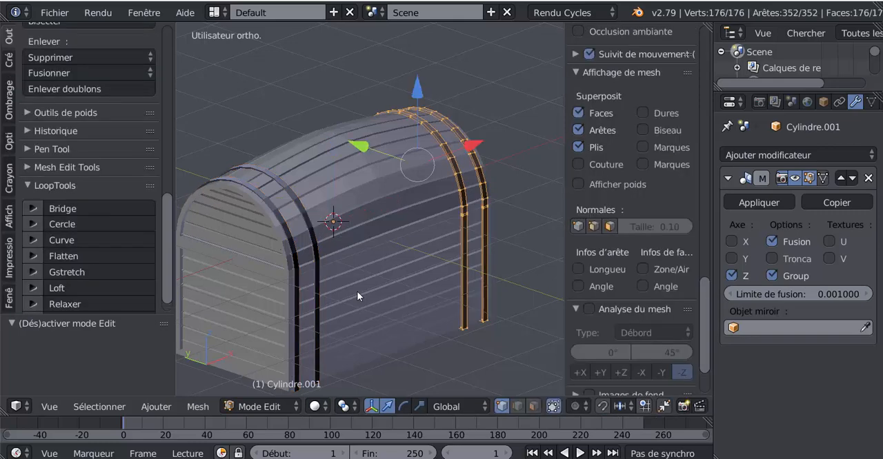
{"action": "left_click", "coordinate": [6, 103]}
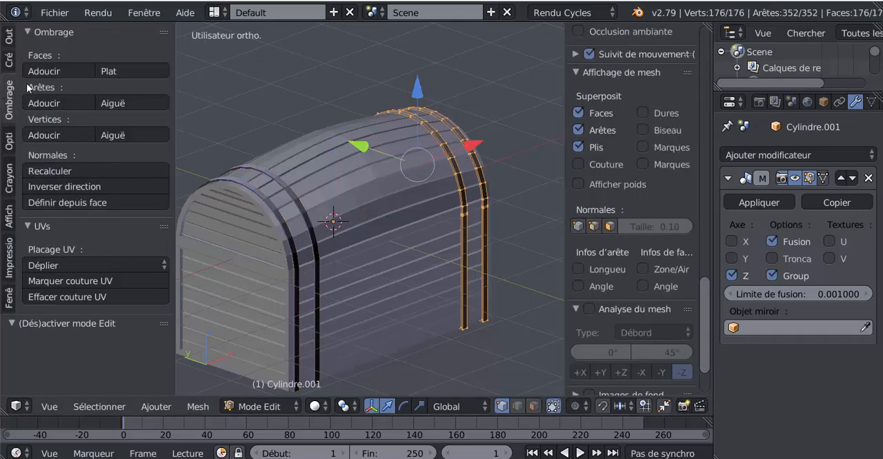
{"action": "left_click", "coordinate": [52, 173]}
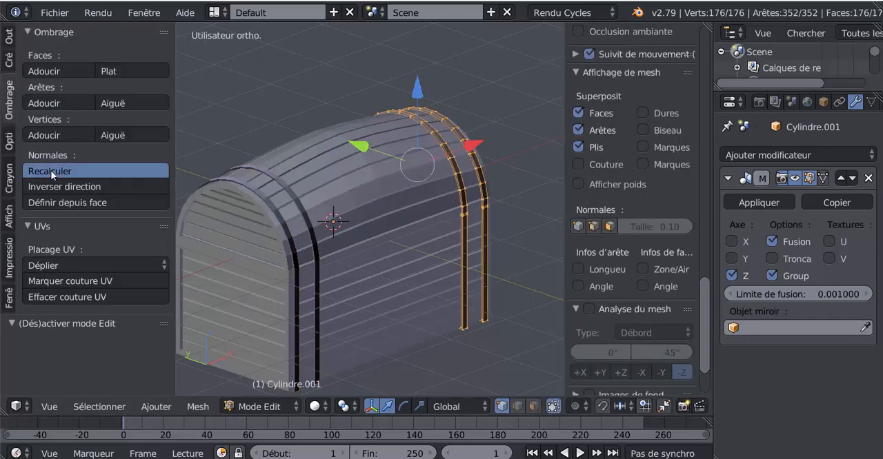
{"action": "middle_click_drag", "start_coordinate": [327, 269], "coordinate": [274, 267]}
{"action": "key", "text": "Tab"}
{"action": "scroll", "coordinate": [311, 277], "scroll_direction": "up", "scroll_amount": 4}
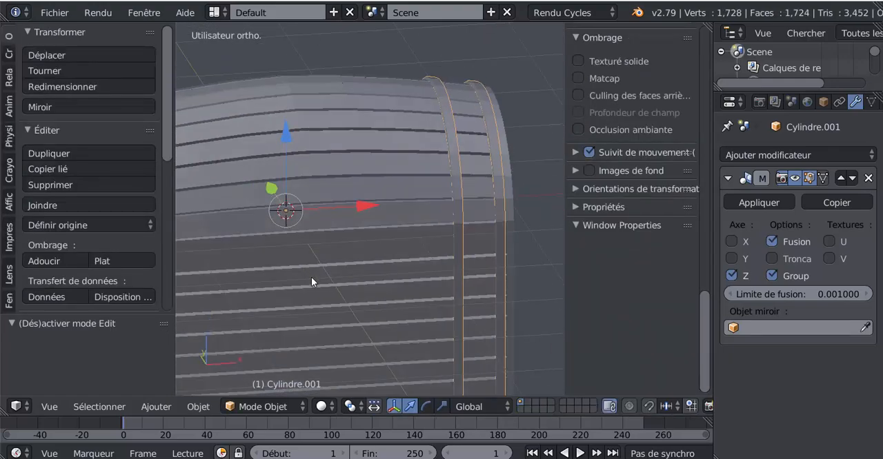
Isolate the bands in local view in edit mode and hide the view settings sidebar.
{"action": "key", "text": "Tab"}
{"action": "key", "text": "Tab"}
{"action": "key", "text": "Tab"}
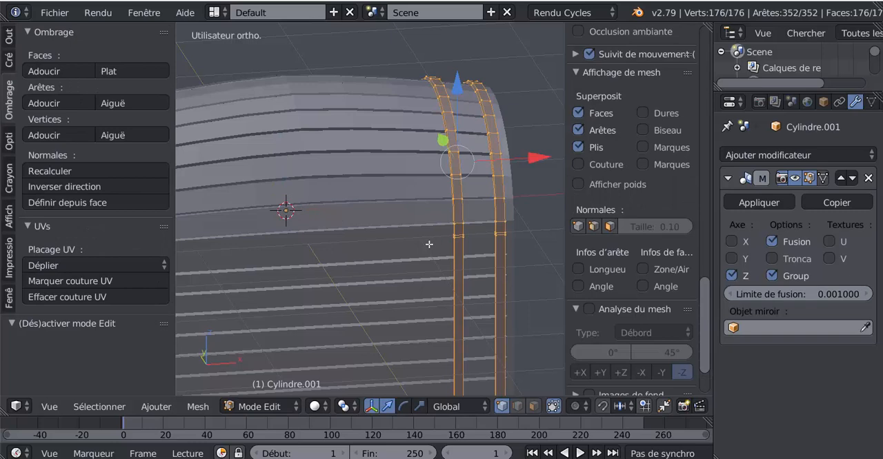
{"action": "key", "text": "KP_Divide"}
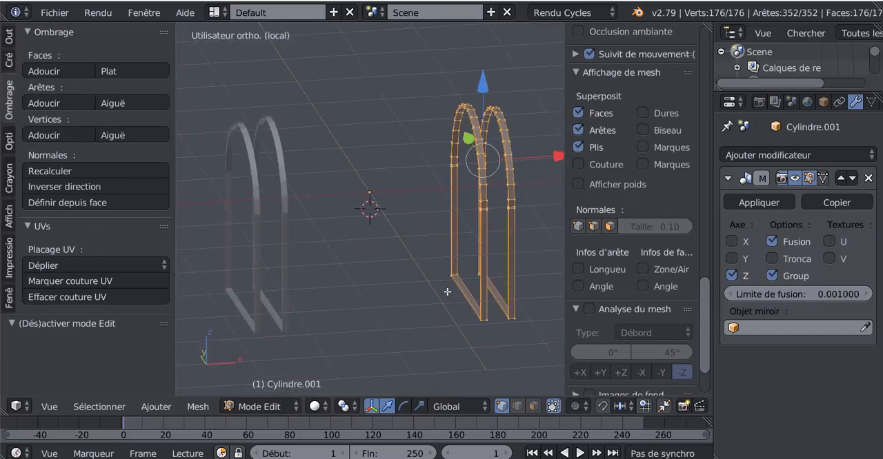
{"action": "middle_click_drag", "start_coordinate": [445, 280], "coordinate": [414, 276], "text": "shift"}
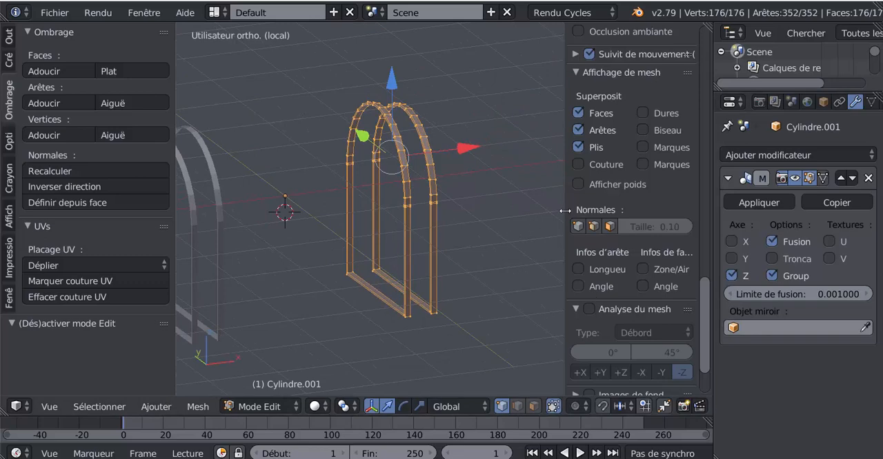
{"action": "left_click_drag", "start_coordinate": [564, 210], "coordinate": [713, 214]}
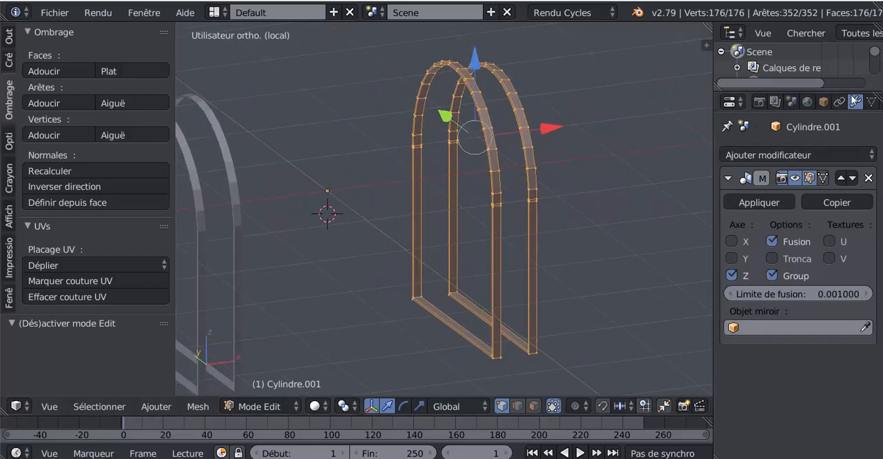
Add a Subdivision Surface modifier to the bands object below its Mirror modifier.
{"action": "left_click", "coordinate": [786, 155]}
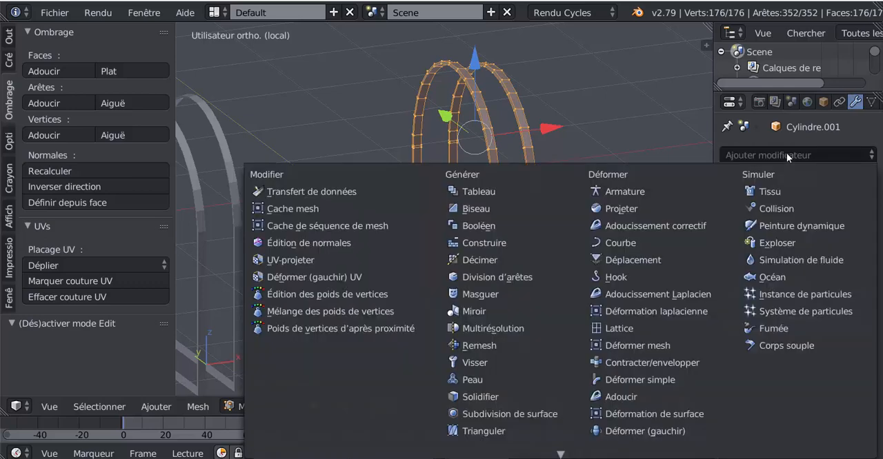
{"action": "left_click", "coordinate": [505, 414]}
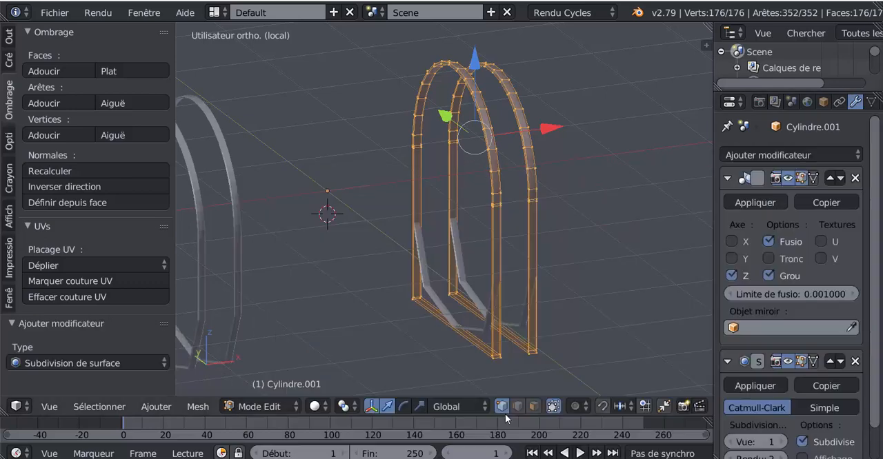
{"action": "middle_click_drag", "start_coordinate": [573, 338], "coordinate": [546, 337]}
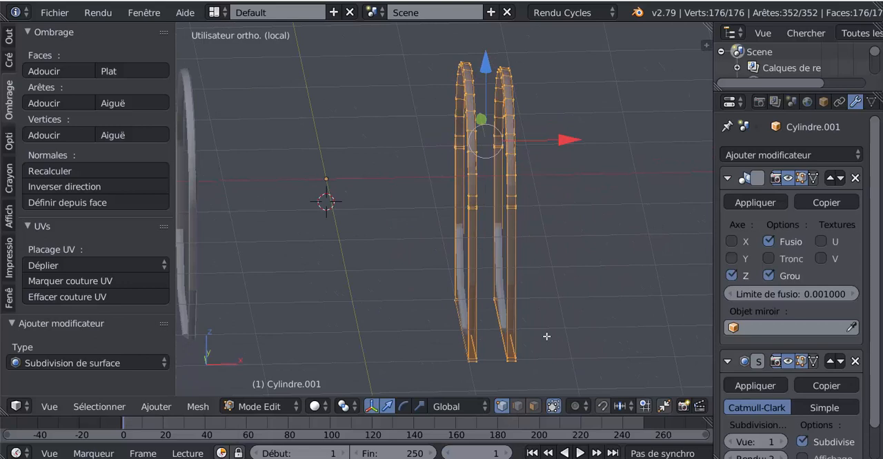
Add two lengthwise support loops to the outer band, each slid close to one of its side edges.
{"action": "key", "text": "KP_1"}
{"action": "scroll", "coordinate": [529, 221], "scroll_direction": "up", "scroll_amount": 5}
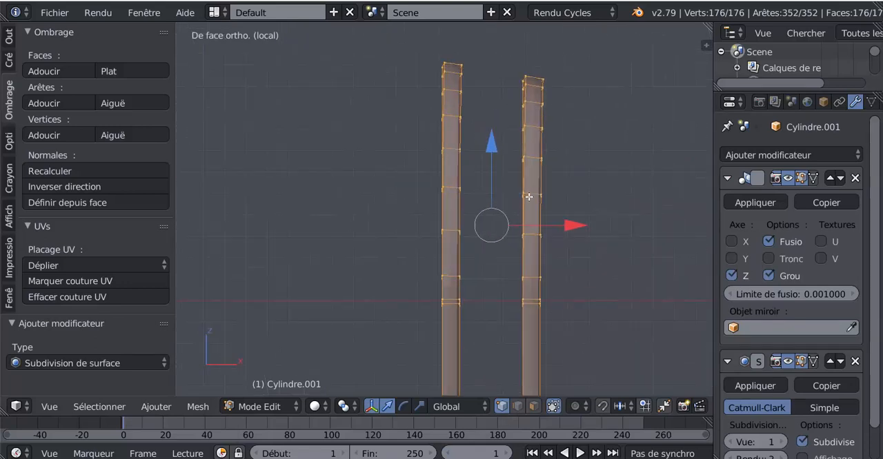
{"action": "key", "text": "ctrl+r"}
{"action": "left_click", "coordinate": [531, 194]}
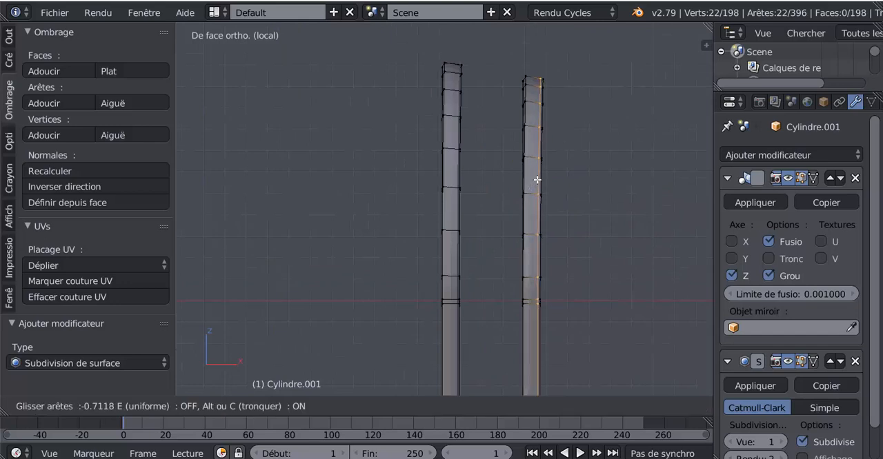
{"action": "left_click", "coordinate": [537, 180]}
{"action": "key", "text": "ctrl+r"}
{"action": "left_click", "coordinate": [532, 195]}
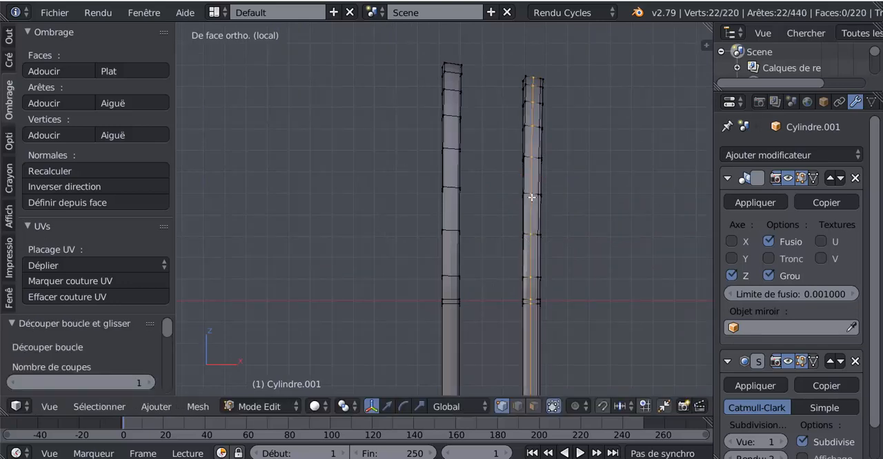
{"action": "left_click", "coordinate": [524, 214]}
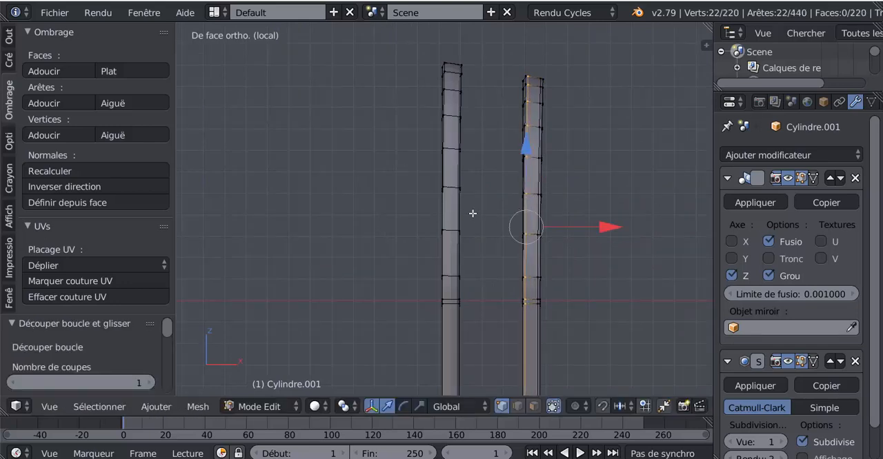
Add two lengthwise support loops close to the side edges of the inner band.
{"action": "key", "text": "ctrl+r"}
{"action": "left_click", "coordinate": [452, 189]}
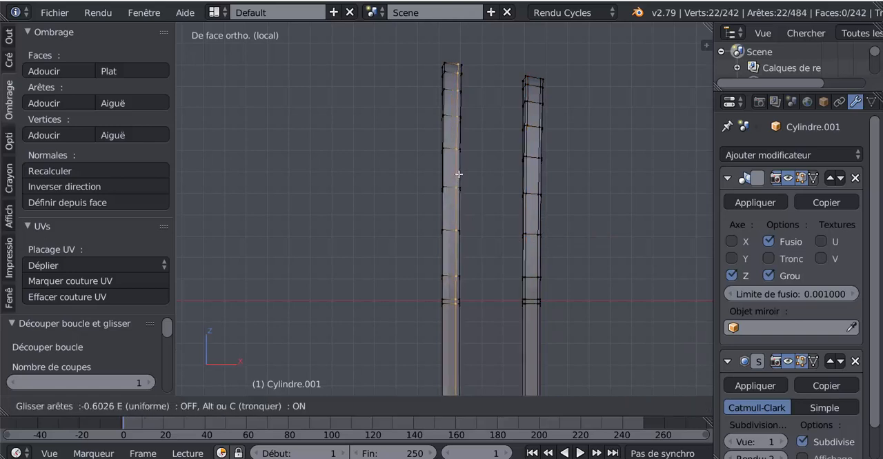
{"action": "left_click", "coordinate": [459, 174]}
{"action": "key", "text": "ctrl+r"}
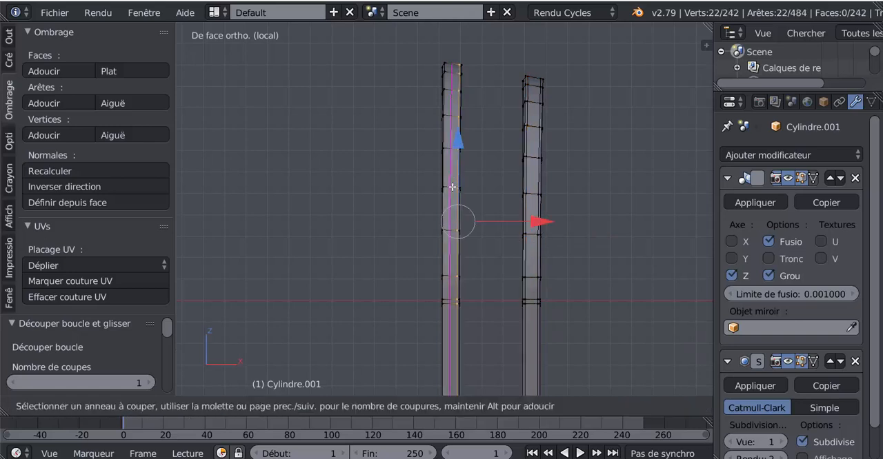
{"action": "left_click", "coordinate": [452, 187]}
{"action": "left_click", "coordinate": [478, 197]}
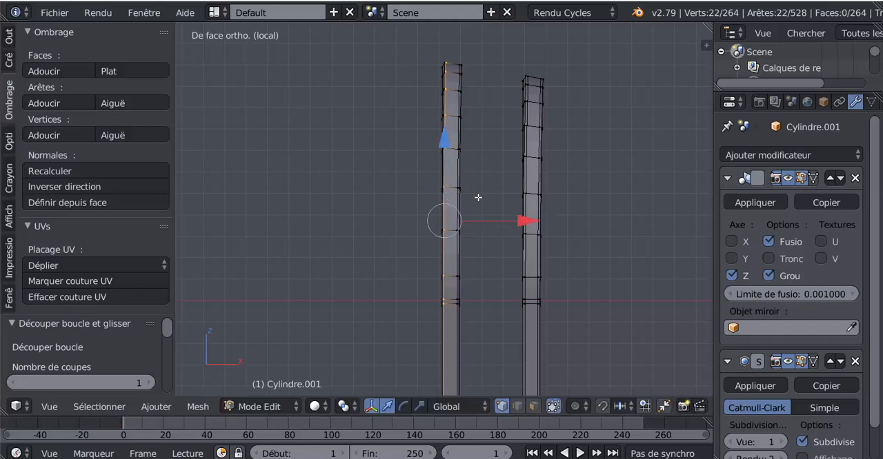
Select the whole mesh of both bands and bisect it with a slanted cut across their straight legs.
{"action": "key", "text": "z"}
{"action": "key", "text": "a"}
{"action": "key", "text": "a"}
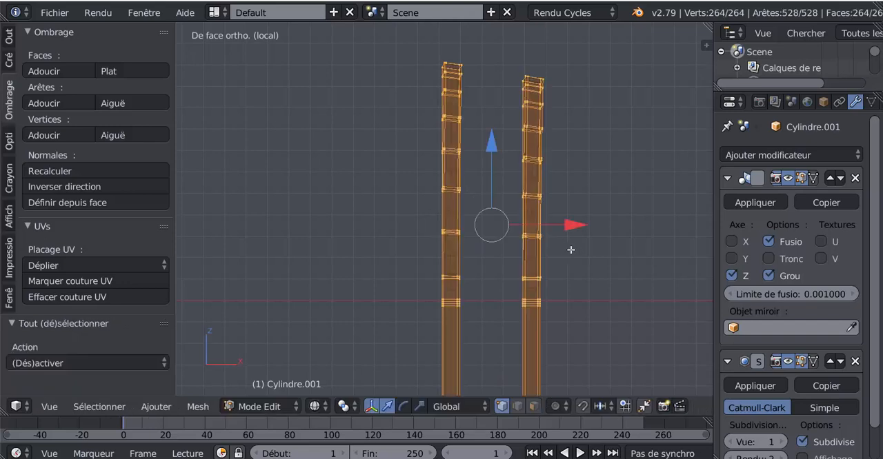
{"action": "scroll", "coordinate": [572, 250], "scroll_direction": "down", "scroll_amount": 6}
{"action": "middle_click_drag", "start_coordinate": [575, 253], "coordinate": [603, 189], "text": "shift"}
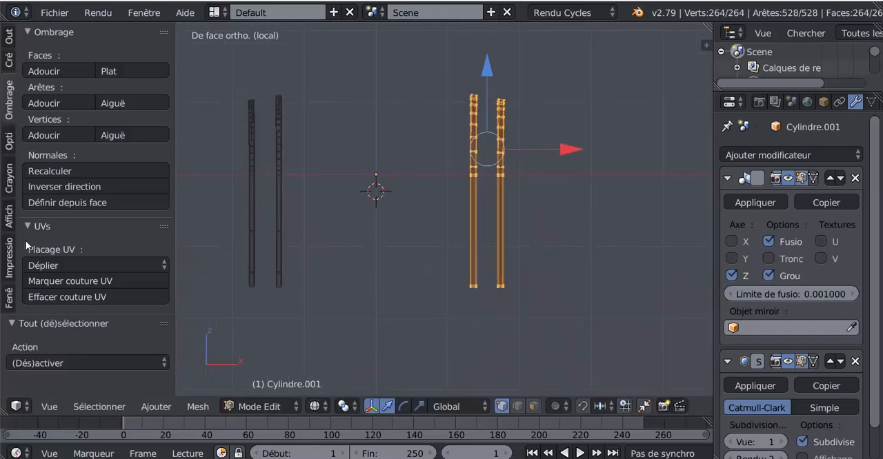
{"action": "left_click", "coordinate": [9, 37]}
{"action": "scroll", "coordinate": [89, 198], "scroll_direction": "down", "scroll_amount": 7}
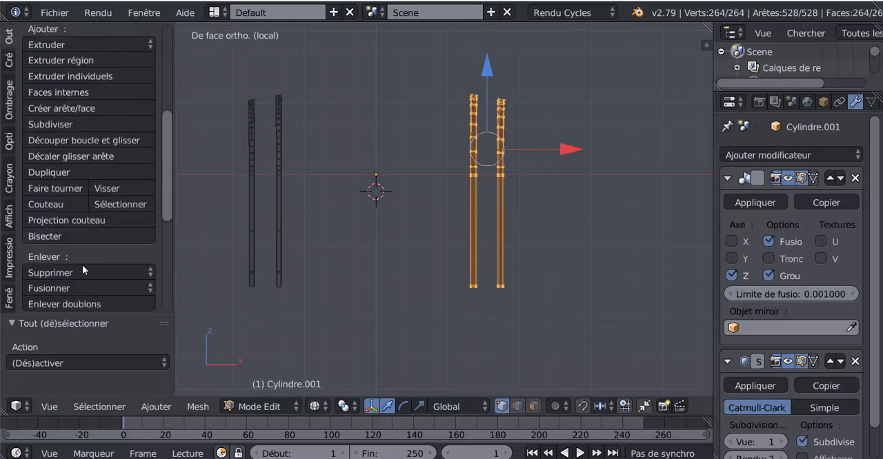
{"action": "scroll", "coordinate": [66, 278], "scroll_direction": "down", "scroll_amount": 4}
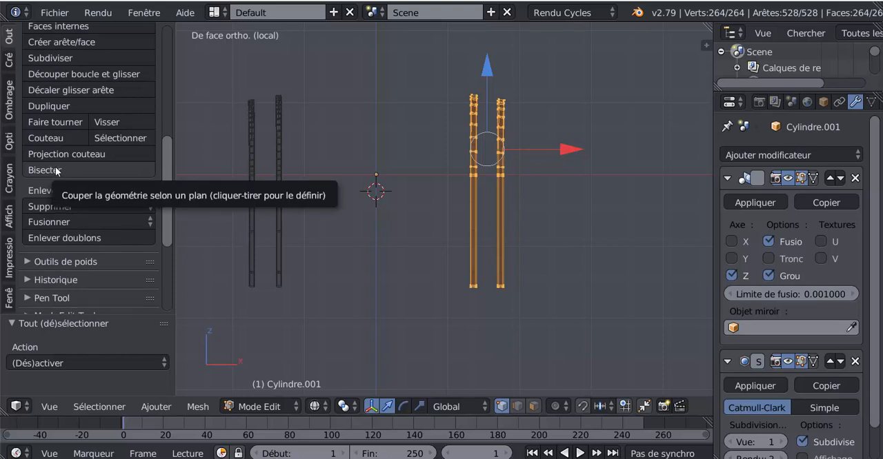
{"action": "left_click", "coordinate": [50, 169]}
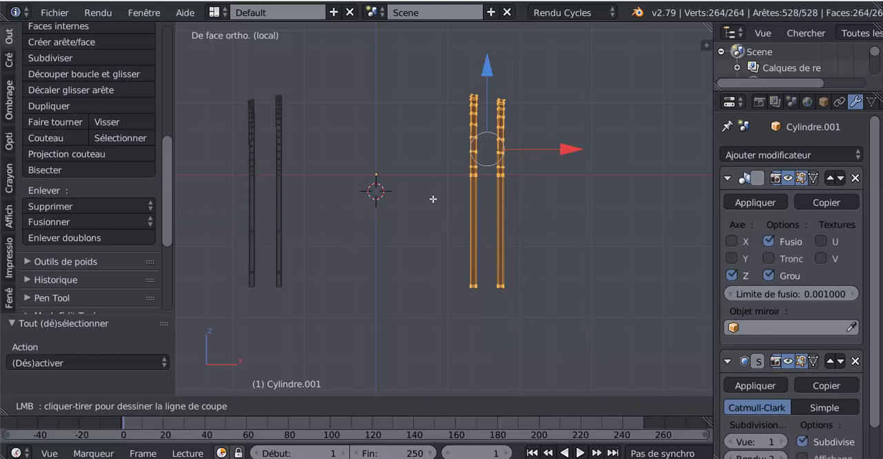
{"action": "left_click_drag", "start_coordinate": [429, 196], "coordinate": [668, 268]}
{"action": "scroll", "coordinate": [610, 286], "scroll_direction": "up", "scroll_amount": 1}
{"action": "scroll", "coordinate": [560, 272], "scroll_direction": "up", "scroll_amount": 1}
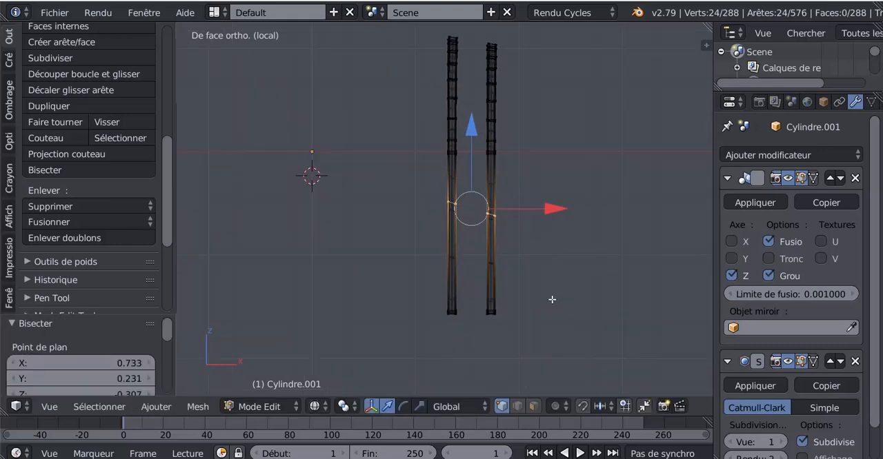
Slide the bisected edges down the legs to the bottom corners with a factor of 1.000.
{"action": "key", "text": "g"}
{"action": "key", "text": "g"}
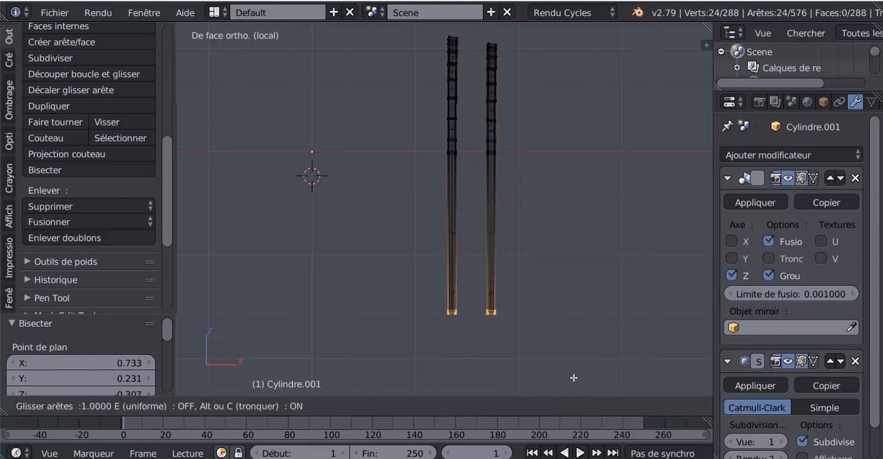
{"action": "left_click", "coordinate": [573, 378]}
Move the slid edge loops up about 0.007 along Z, just above the bottom corners of the bands.
{"action": "middle_click_drag", "start_coordinate": [598, 340], "coordinate": [536, 304]}
{"action": "scroll", "coordinate": [464, 326], "scroll_direction": "up", "scroll_amount": 1}
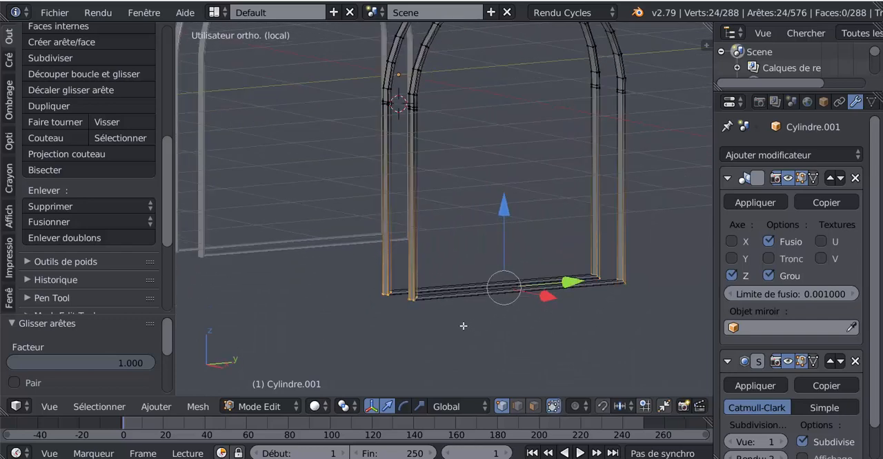
{"action": "scroll", "coordinate": [473, 253], "scroll_direction": "up", "scroll_amount": 4}
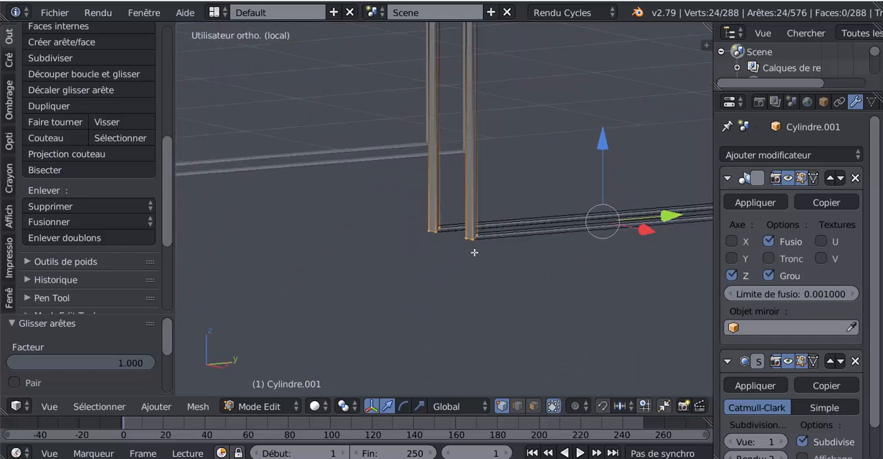
{"action": "middle_click_drag", "start_coordinate": [454, 269], "coordinate": [362, 288], "text": "shift"}
{"action": "scroll", "coordinate": [507, 256], "scroll_direction": "down", "scroll_amount": 1}
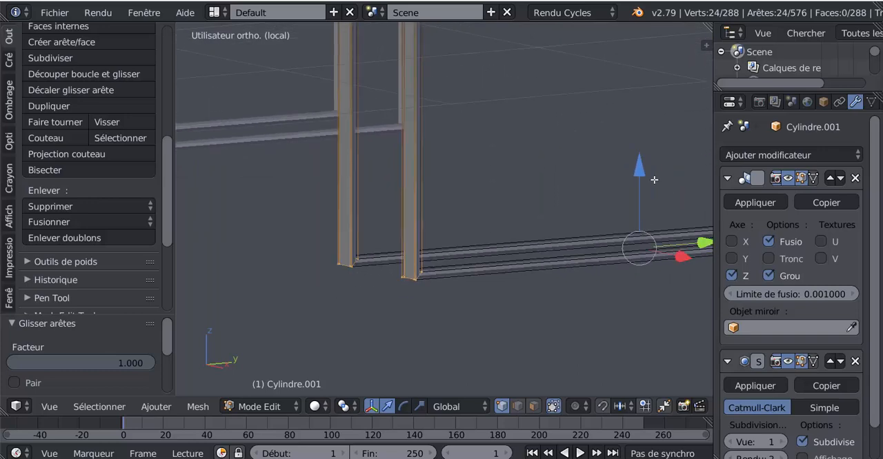
{"action": "left_click_drag", "start_coordinate": [639, 171], "coordinate": [638, 169]}
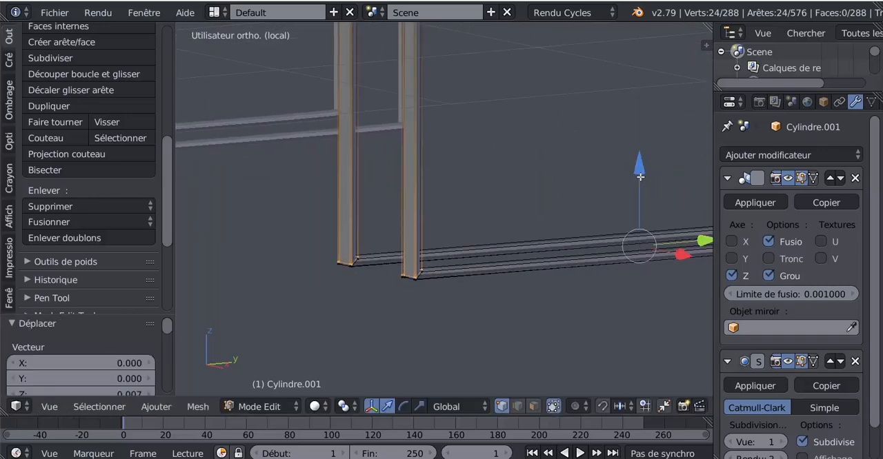
Add a support loop at the negative-Y end of the bottom bar on both bands, slid tight against the corner.
{"action": "scroll", "coordinate": [615, 249], "scroll_direction": "down", "scroll_amount": 1}
{"action": "scroll", "coordinate": [600, 256], "scroll_direction": "down", "scroll_amount": 3}
{"action": "middle_click_drag", "start_coordinate": [574, 272], "coordinate": [525, 312]}
{"action": "scroll", "coordinate": [514, 305], "scroll_direction": "up", "scroll_amount": 2}
{"action": "key", "text": "ctrl+r"}
{"action": "left_click", "coordinate": [499, 302]}
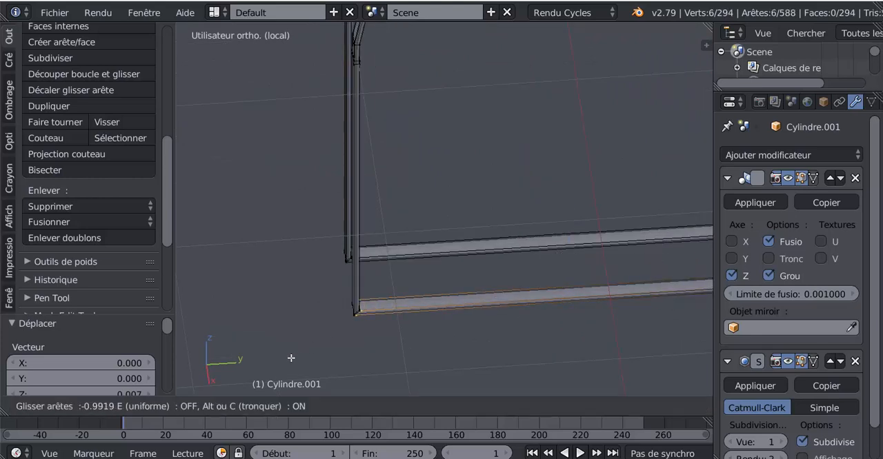
{"action": "left_click", "coordinate": [317, 343]}
{"action": "key", "text": "ctrl+r"}
{"action": "left_click", "coordinate": [573, 238]}
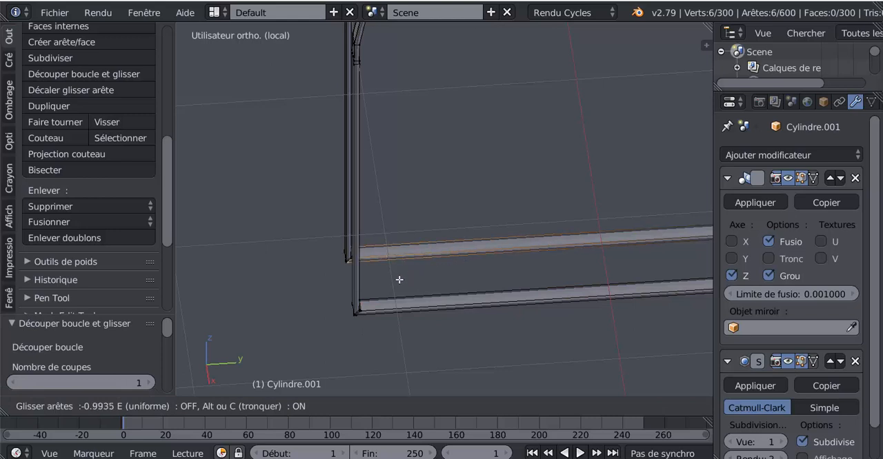
{"action": "left_click", "coordinate": [409, 278]}
Add a support loop near the positive-Y end of the bottom bar on both bands.
{"action": "scroll", "coordinate": [508, 268], "scroll_direction": "down", "scroll_amount": 5}
{"action": "key", "text": "ctrl+r"}
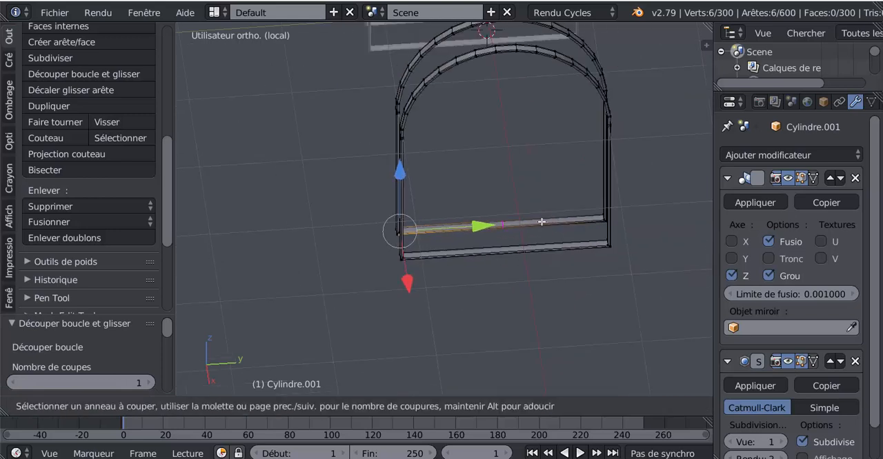
{"action": "left_click", "coordinate": [541, 221]}
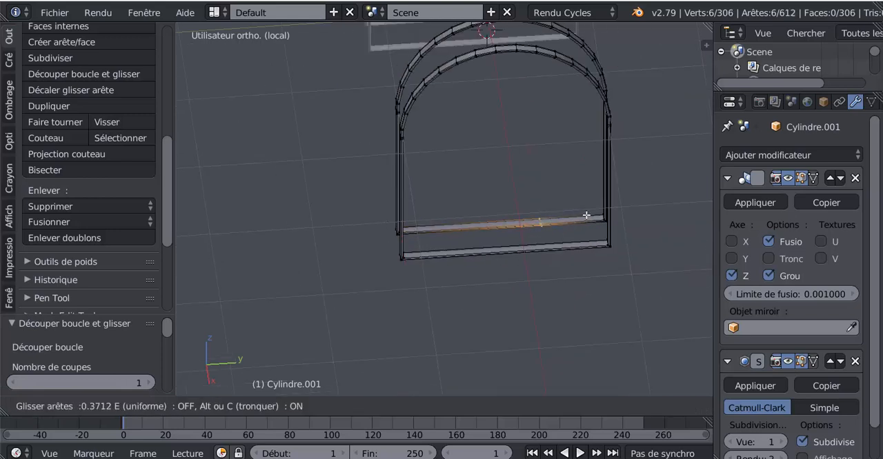
{"action": "left_click", "coordinate": [640, 217]}
{"action": "key", "text": "ctrl+r"}
{"action": "left_click", "coordinate": [569, 258]}
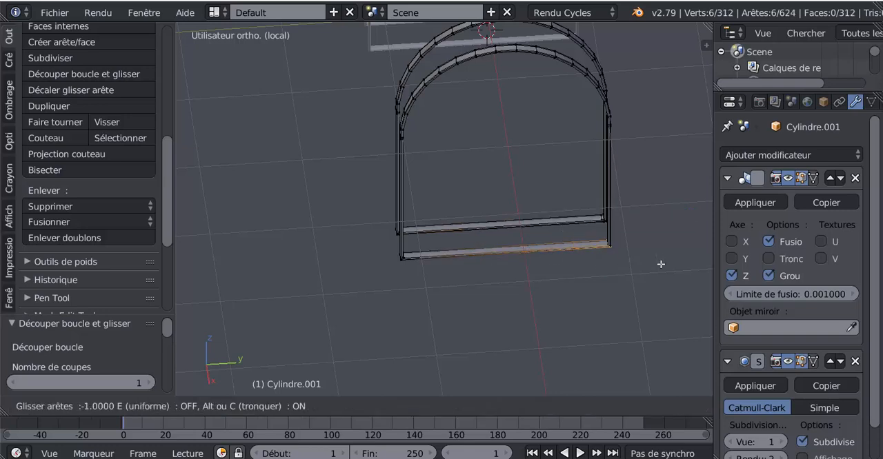
{"action": "left_click", "coordinate": [650, 268]}
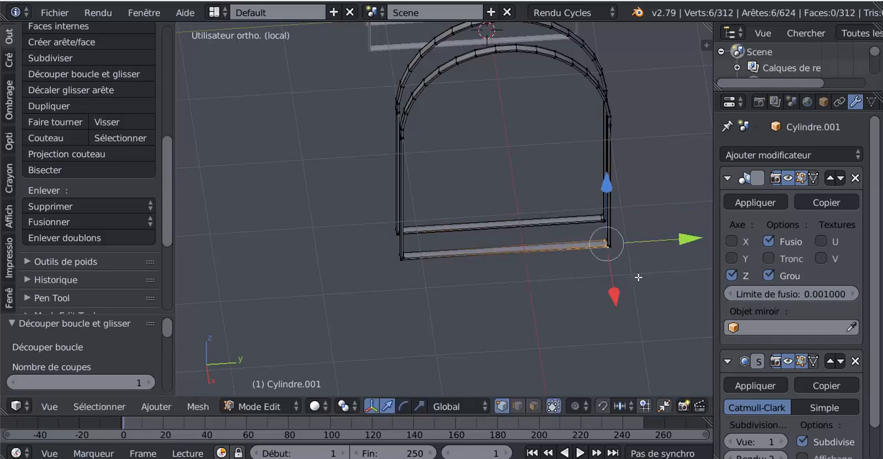
Return to object mode and examine the smoothed bands with their support loops from several angles.
{"action": "key", "text": "Tab"}
{"action": "middle_click_drag", "start_coordinate": [494, 294], "coordinate": [594, 334]}
{"action": "key", "text": "Tab"}
{"action": "key", "text": "Tab"}
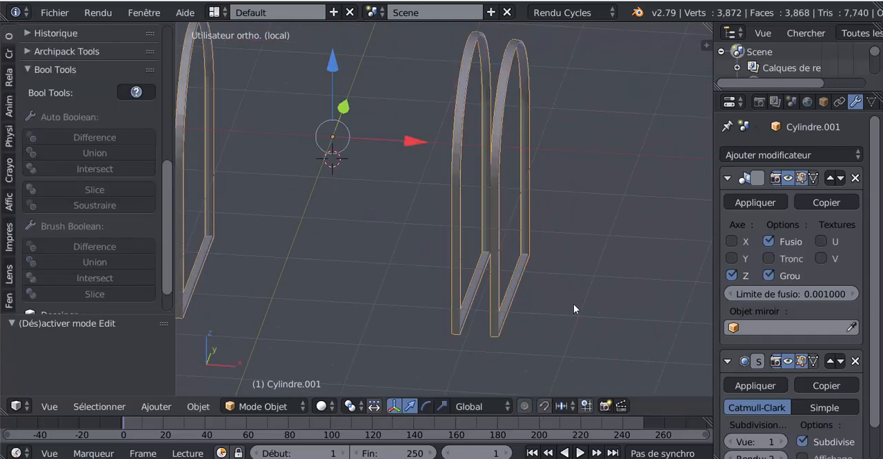
{"action": "middle_click_drag", "start_coordinate": [573, 306], "coordinate": [640, 317]}
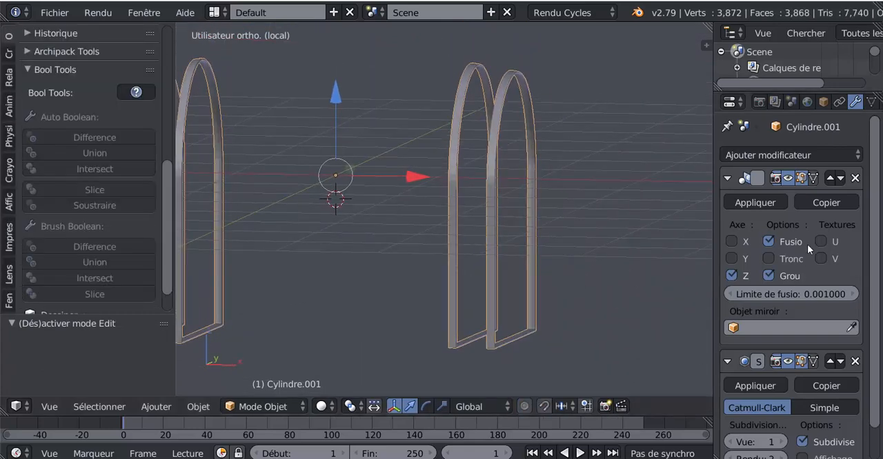
Try a higher viewport subdivision level on the bands and set it back to 1.
{"action": "scroll", "coordinate": [879, 239], "scroll_direction": "down", "scroll_amount": 2}
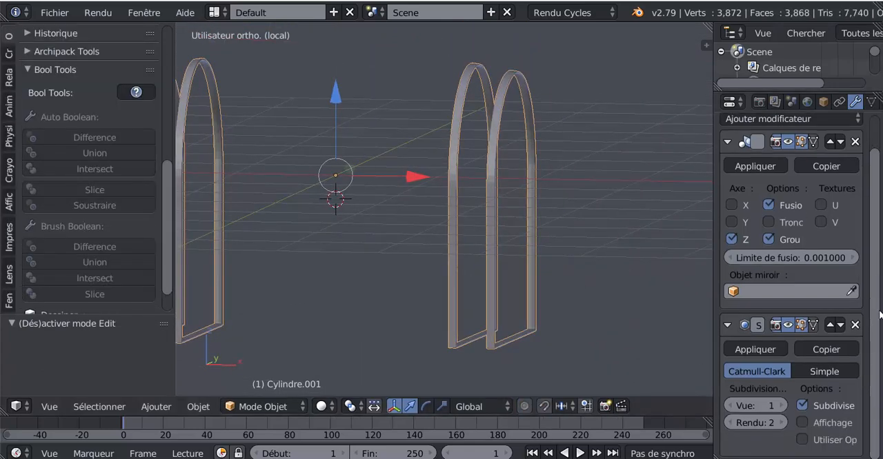
{"action": "left_click", "coordinate": [781, 405]}
{"action": "left_click", "coordinate": [731, 406]}
Apply smooth shading to the bands object and inspect the result up close.
{"action": "middle_click_drag", "start_coordinate": [611, 321], "coordinate": [703, 350], "text": "shift"}
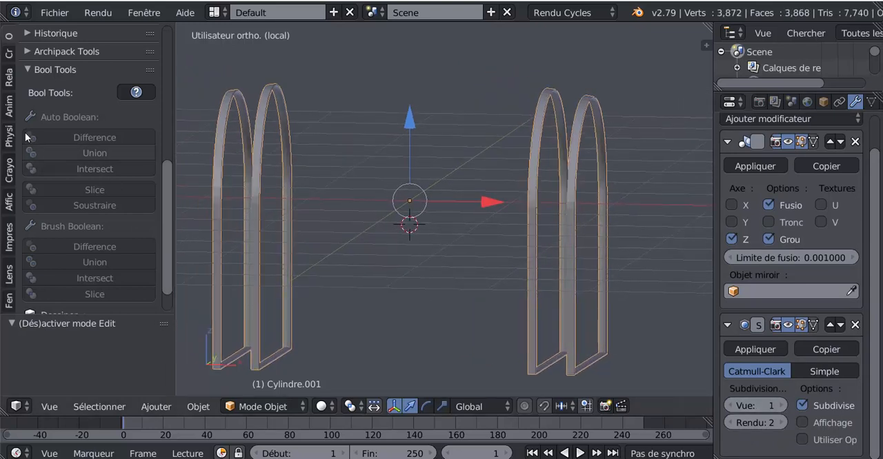
{"action": "left_click", "coordinate": [10, 53]}
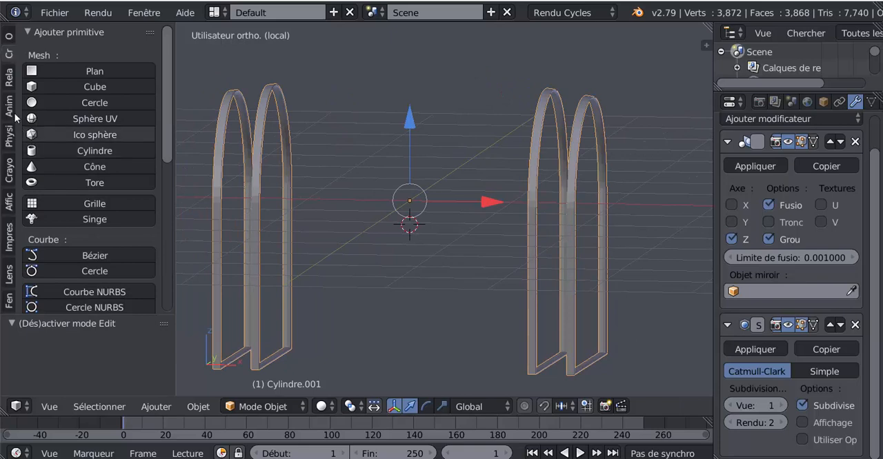
{"action": "left_click", "coordinate": [10, 39]}
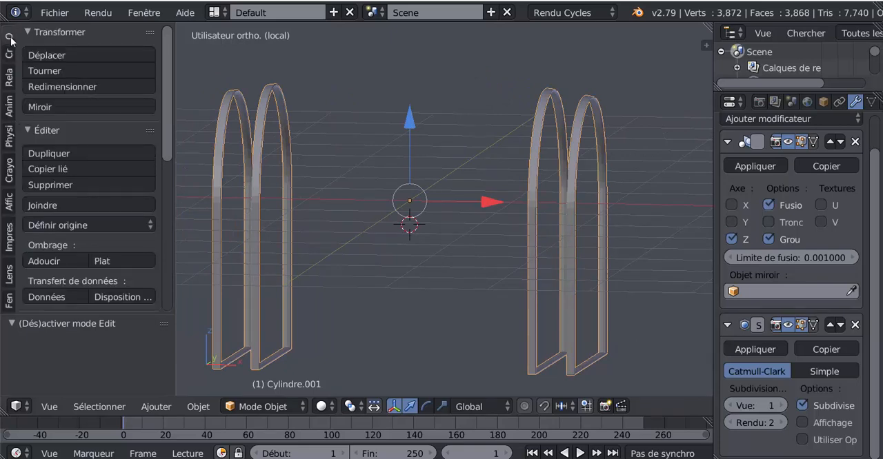
{"action": "left_click", "coordinate": [40, 261]}
{"action": "mouse_move", "coordinate": [404, 309]}
{"action": "middle_mouse_down"}
{"action": "mouse_move", "coordinate": [368, 315]}
{"action": "mouse_move", "coordinate": [359, 306]}
{"action": "mouse_move", "coordinate": [389, 362]}
{"action": "mouse_move", "coordinate": [362, 372]}
{"action": "mouse_move", "coordinate": [313, 339]}
{"action": "mouse_move", "coordinate": [322, 323]}
{"action": "mouse_move", "coordinate": [405, 310]}
{"action": "middle_mouse_up"}
{"action": "scroll", "coordinate": [423, 305], "scroll_direction": "up", "scroll_amount": 4}
Delete the narrow rings of faces between the paired support loops at the lid joint on all four uprights of the bands.
{"action": "key", "text": "Tab"}
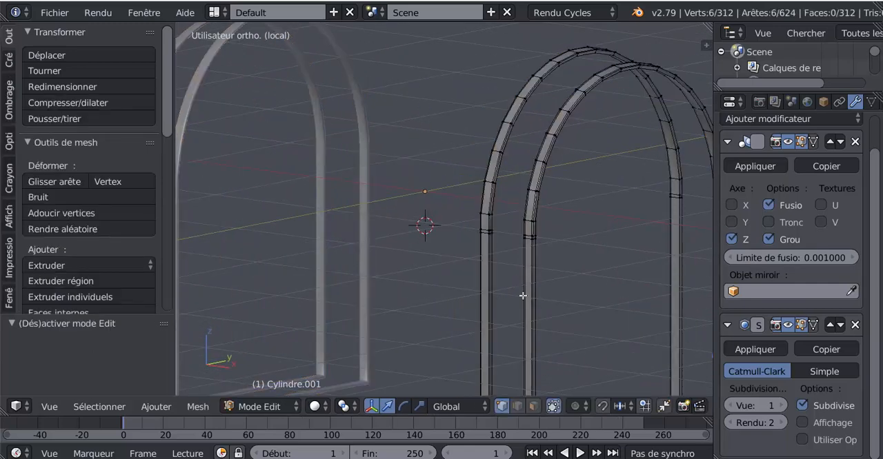
{"action": "middle_click_drag", "start_coordinate": [513, 274], "coordinate": [451, 281]}
{"action": "scroll", "coordinate": [457, 271], "scroll_direction": "up", "scroll_amount": 5}
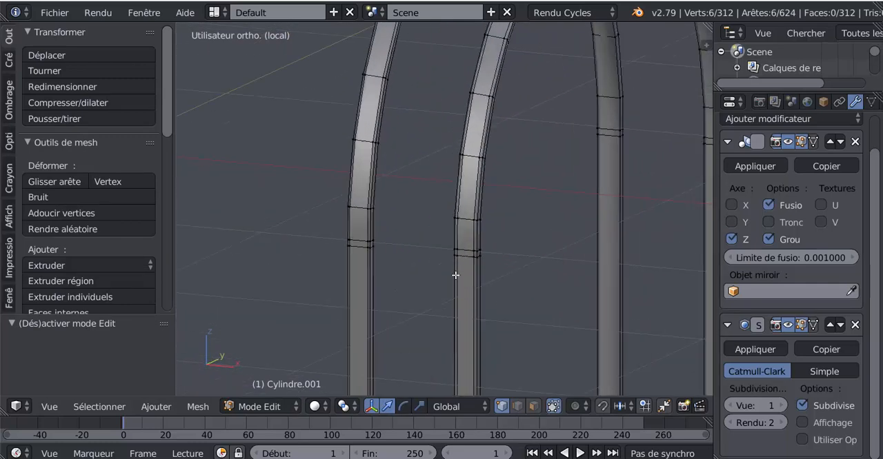
{"action": "left_click", "coordinate": [533, 406]}
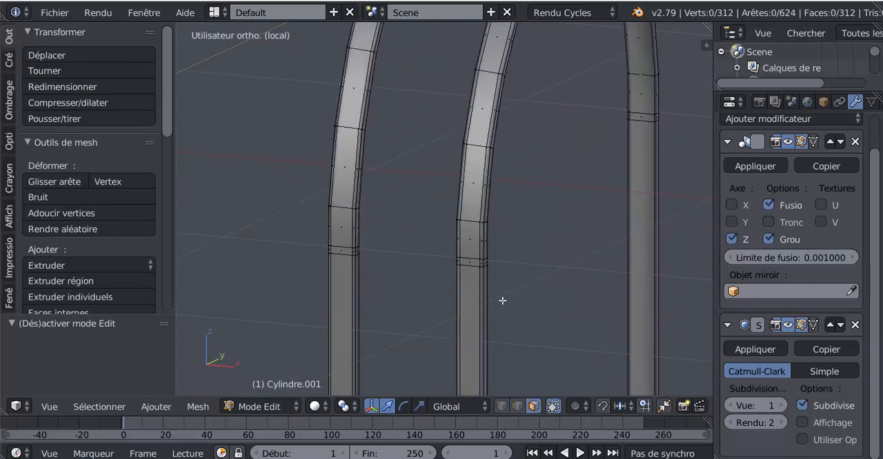
{"action": "scroll", "coordinate": [502, 301], "scroll_direction": "up", "scroll_amount": 1}
{"action": "right_click", "coordinate": [486, 274], "text": "alt"}
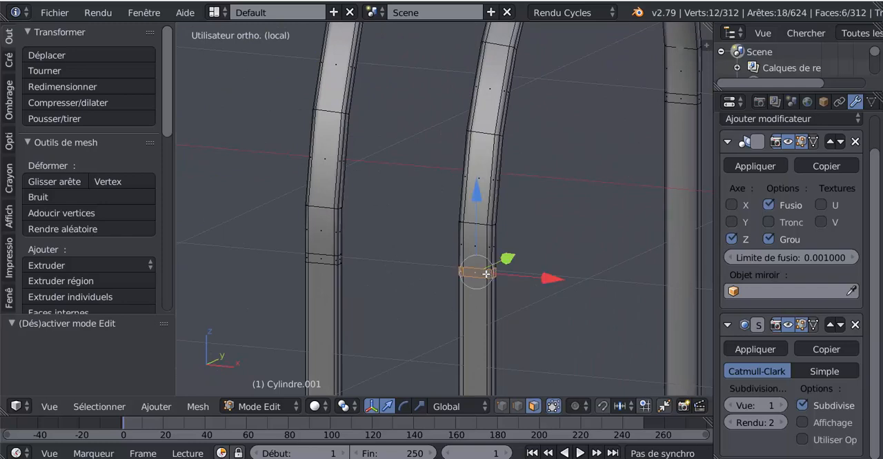
{"action": "right_click", "coordinate": [336, 261], "text": "alt+shift"}
{"action": "scroll", "coordinate": [474, 274], "scroll_direction": "down", "scroll_amount": 3}
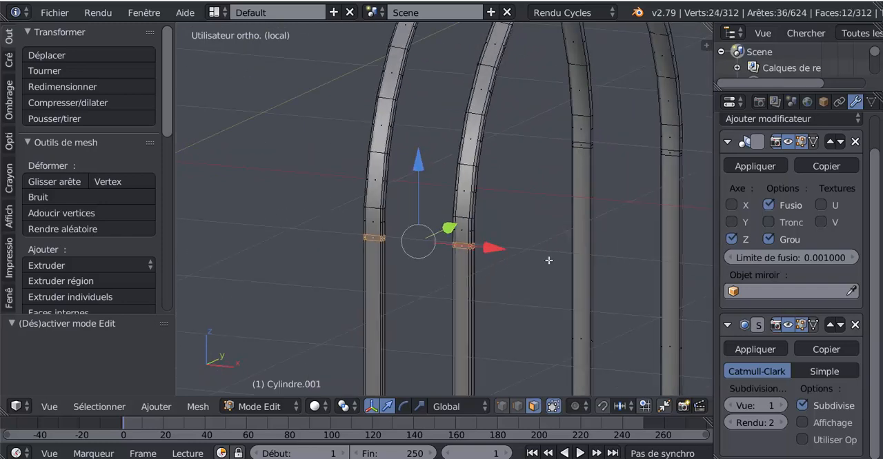
{"action": "middle_click_drag", "start_coordinate": [579, 251], "coordinate": [445, 278], "text": "shift"}
{"action": "scroll", "coordinate": [448, 276], "scroll_direction": "up", "scroll_amount": 2}
{"action": "right_click", "coordinate": [587, 168], "text": "alt+shift"}
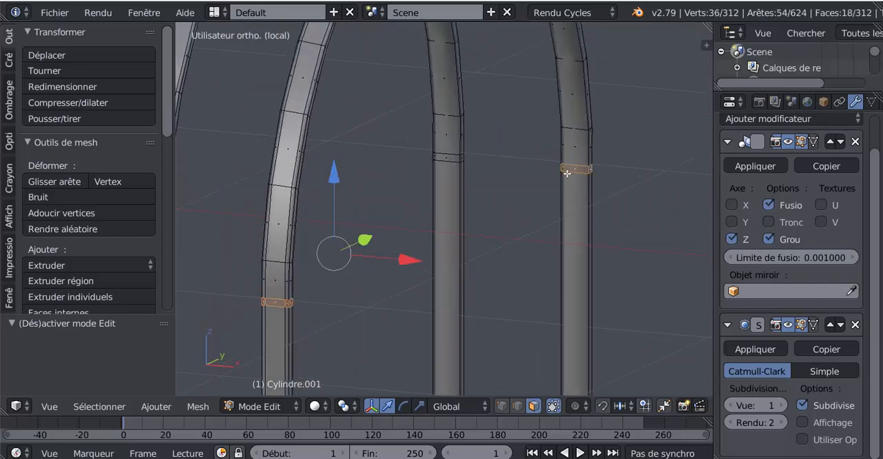
{"action": "right_click", "coordinate": [456, 159], "text": "alt+shift"}
{"action": "key", "text": "ctrl+z"}
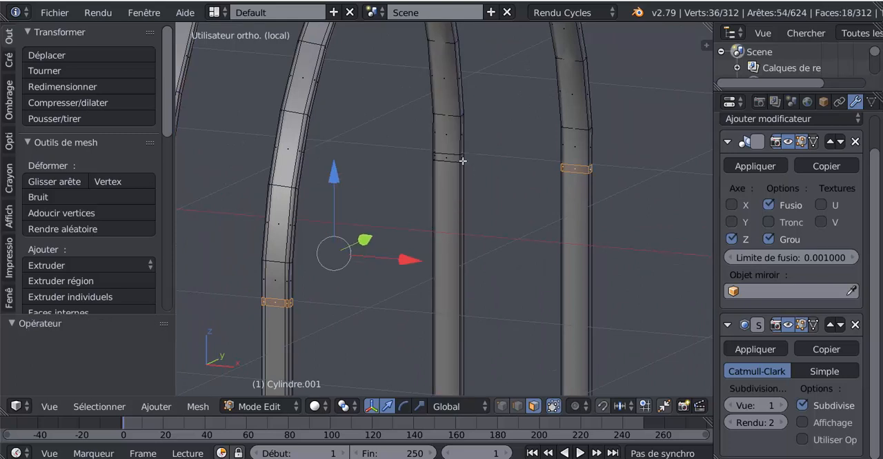
{"action": "right_click", "coordinate": [460, 158], "text": "alt+shift"}
{"action": "scroll", "coordinate": [504, 258], "scroll_direction": "down", "scroll_amount": 3}
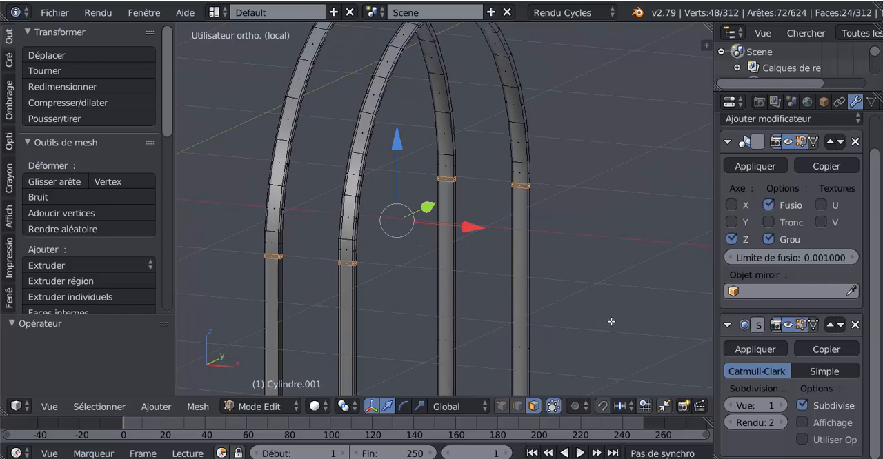
{"action": "scroll", "coordinate": [611, 321], "scroll_direction": "down", "scroll_amount": 1}
{"action": "key", "text": "x"}
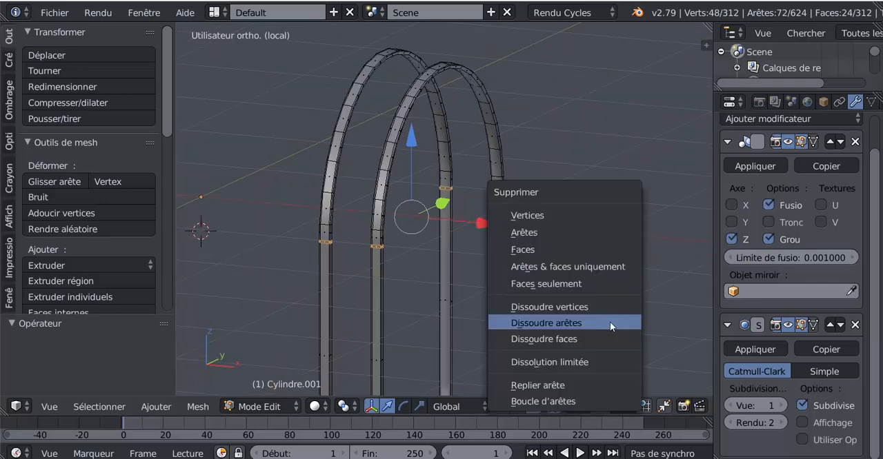
{"action": "left_click", "coordinate": [560, 248]}
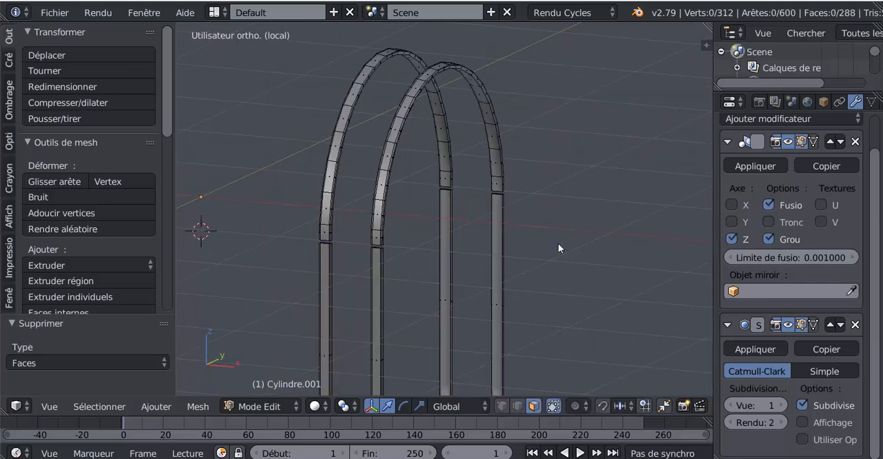
{"action": "scroll", "coordinate": [563, 250], "scroll_direction": "down", "scroll_amount": 4}
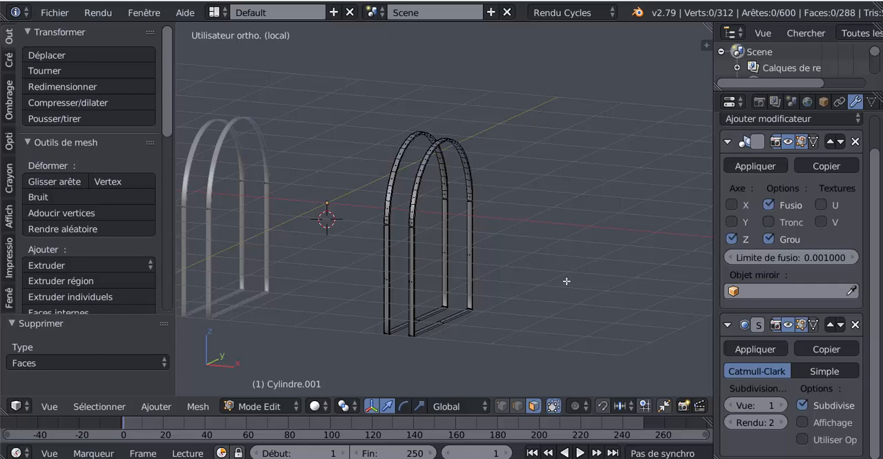
Leave edit mode and local view, and examine the split bands against the whole chest.
{"action": "key", "text": "Tab"}
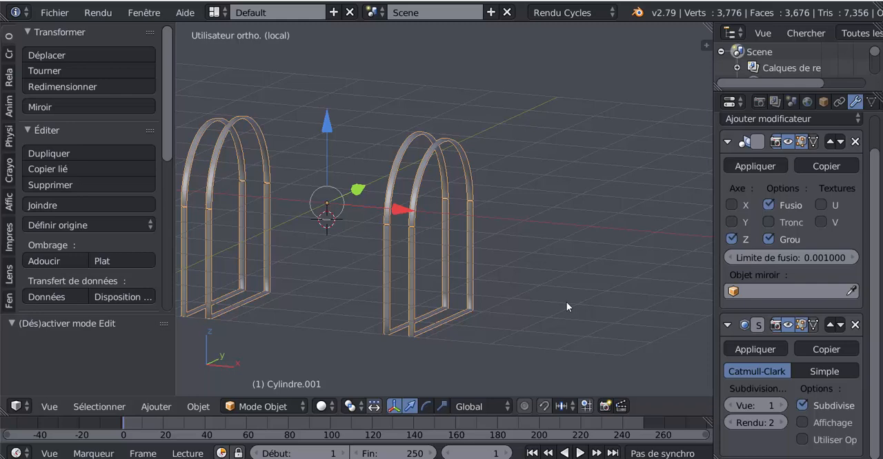
{"action": "key", "text": "KP_Divide"}
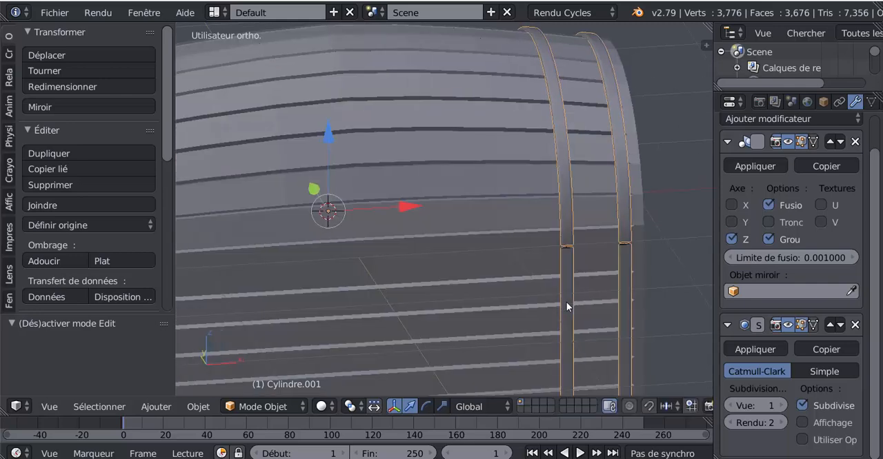
{"action": "scroll", "coordinate": [567, 302], "scroll_direction": "down", "scroll_amount": 3}
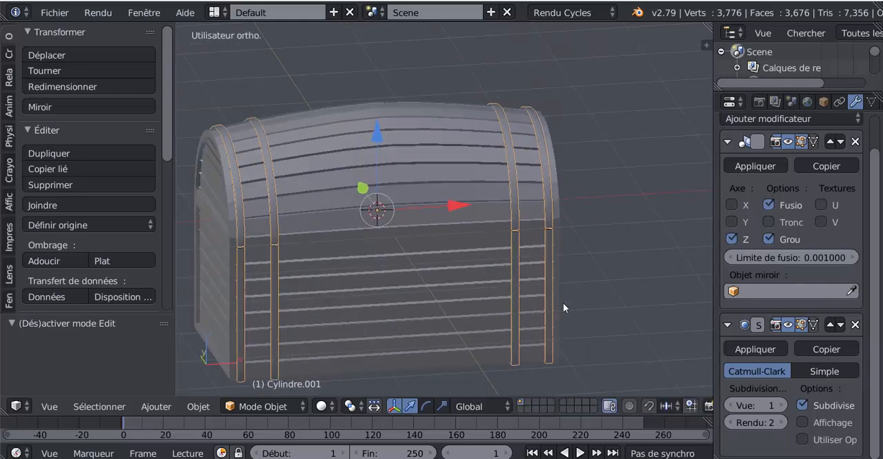
{"action": "middle_click_drag", "start_coordinate": [563, 303], "coordinate": [431, 305]}
{"action": "scroll", "coordinate": [431, 306], "scroll_direction": "up", "scroll_amount": 5}
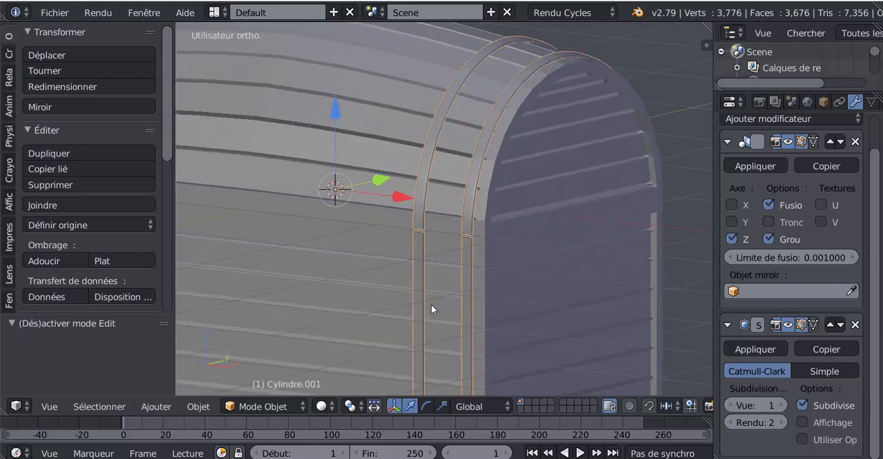
Extrude the narrow face loop around the chest body at the lid joint and scale it inward to about 0.96.
{"action": "key", "text": "Tab"}
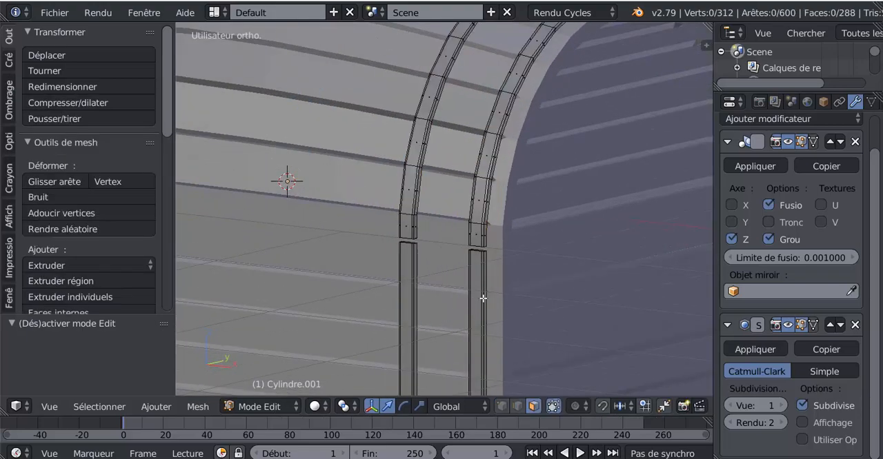
{"action": "key", "text": "Tab"}
{"action": "right_click", "coordinate": [519, 253]}
{"action": "key", "text": "Tab"}
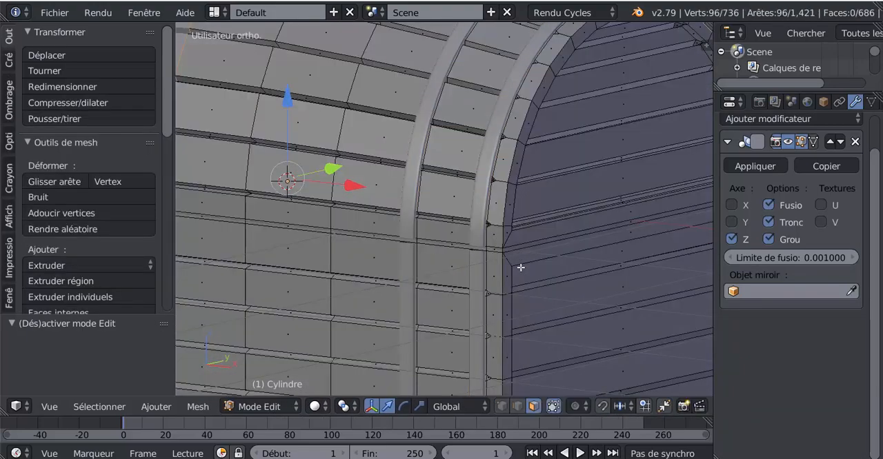
{"action": "middle_click_drag", "start_coordinate": [521, 273], "coordinate": [517, 220], "text": "shift"}
{"action": "scroll", "coordinate": [507, 227], "scroll_direction": "up", "scroll_amount": 2}
{"action": "scroll", "coordinate": [538, 196], "scroll_direction": "up", "scroll_amount": 1}
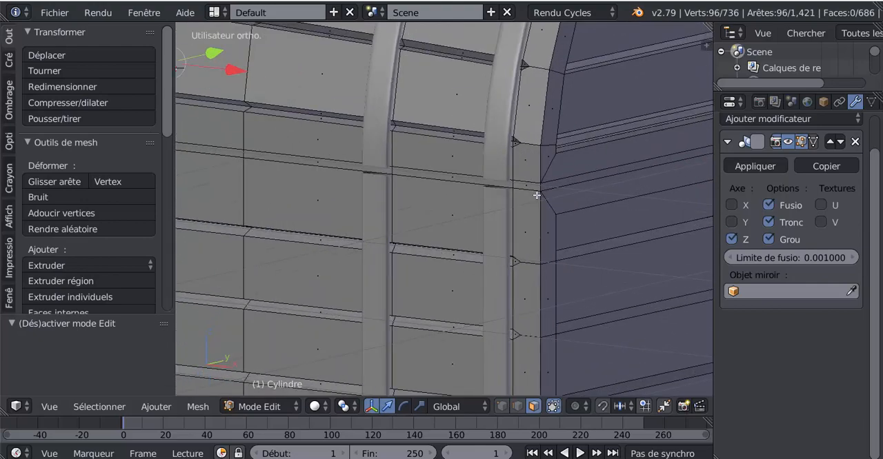
{"action": "right_click", "coordinate": [537, 191], "text": "alt"}
{"action": "scroll", "coordinate": [503, 235], "scroll_direction": "down", "scroll_amount": 2, "text": "alt"}
{"action": "scroll", "coordinate": [483, 280], "scroll_direction": "down", "scroll_amount": 6}
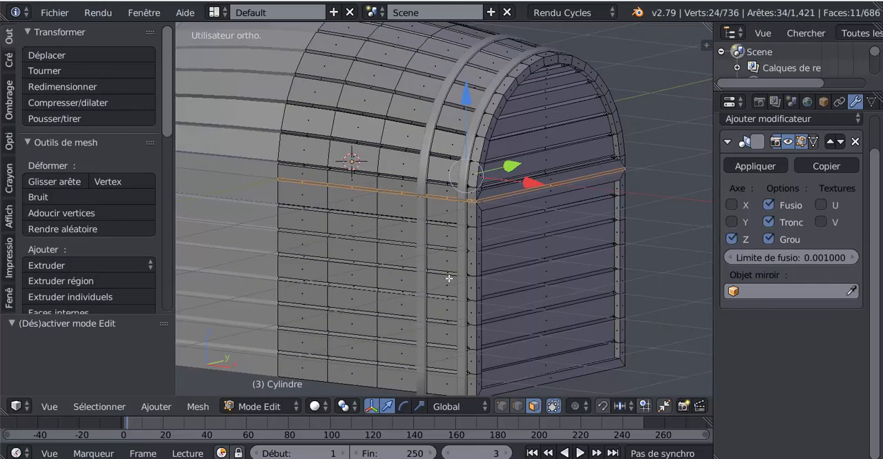
{"action": "scroll", "coordinate": [522, 262], "scroll_direction": "up", "scroll_amount": 4}
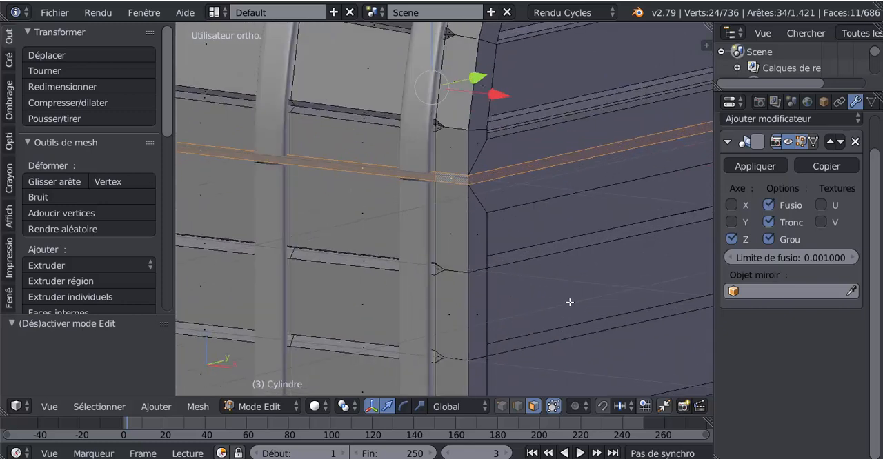
{"action": "key", "text": "e"}
{"action": "key", "text": "s"}
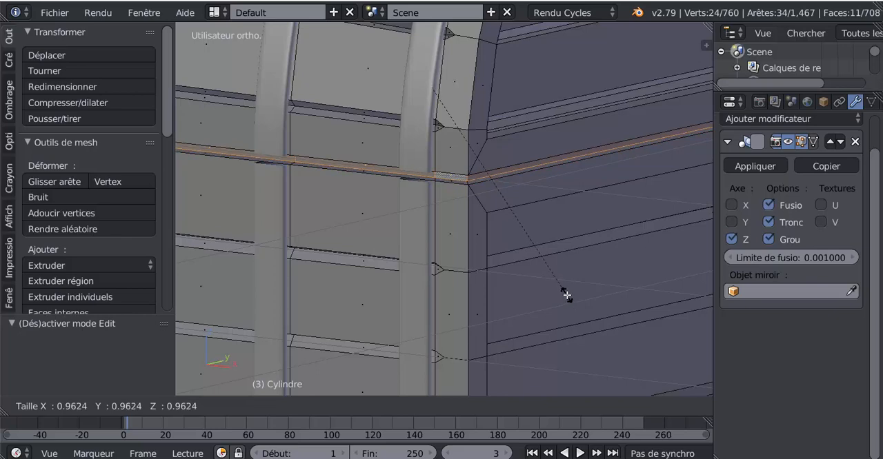
{"action": "left_click", "coordinate": [566, 295]}
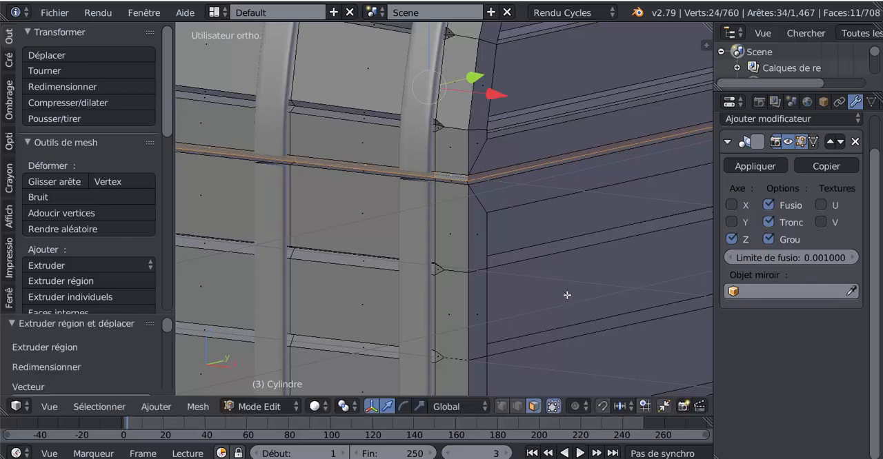
Return to object mode, check the lid groove, and enable ambient occlusion in the viewport shading.
{"action": "key", "text": "Tab"}
{"action": "scroll", "coordinate": [556, 297], "scroll_direction": "down", "scroll_amount": 6}
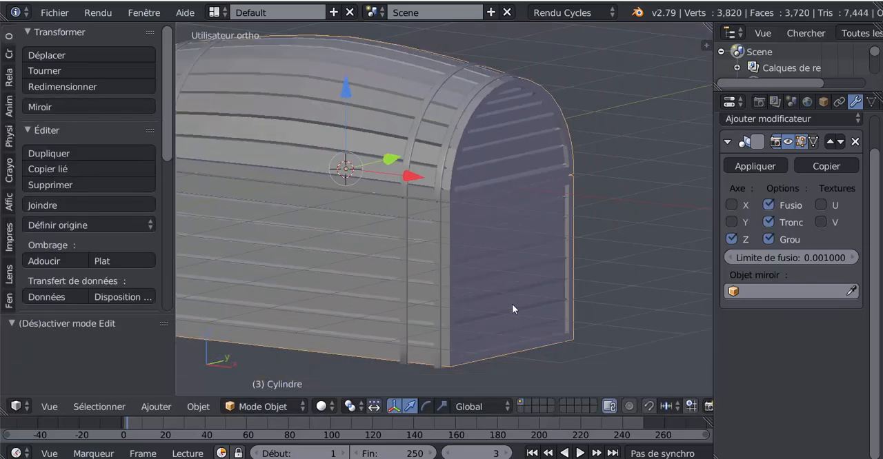
{"action": "middle_click_drag", "start_coordinate": [555, 301], "coordinate": [489, 300]}
{"action": "scroll", "coordinate": [489, 300], "scroll_direction": "up", "scroll_amount": 4}
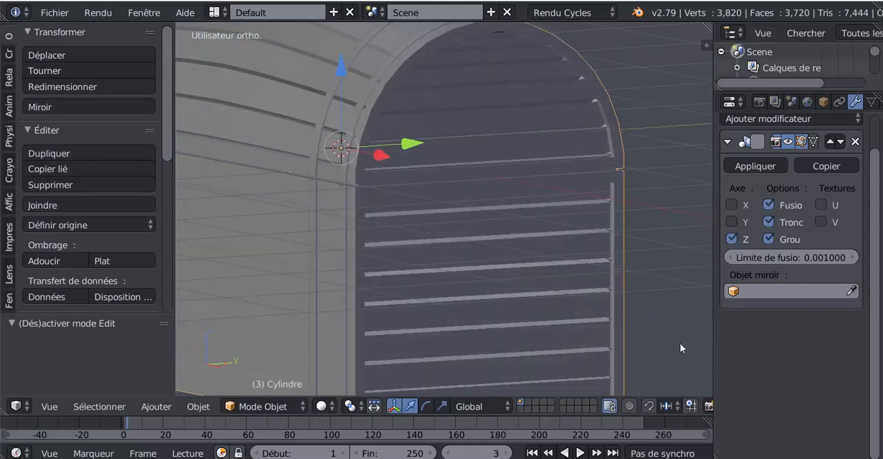
{"action": "key", "text": "n"}
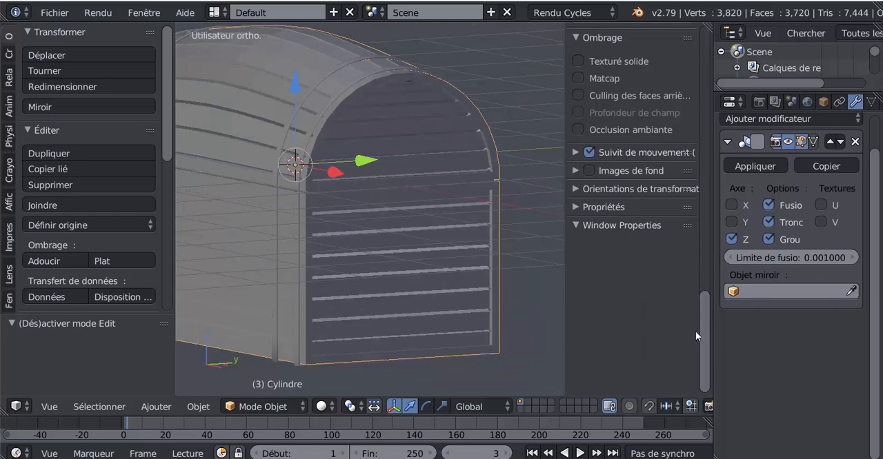
{"action": "scroll", "coordinate": [691, 304], "scroll_direction": "up", "scroll_amount": 3}
{"action": "left_click", "coordinate": [578, 220]}
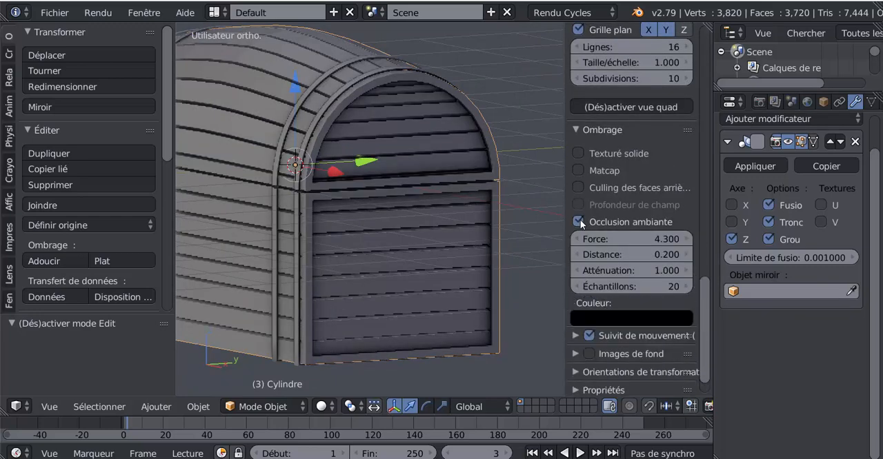
Examine the chest with ambient occlusion from several angles, narrowing the display settings sidebar to free viewport space.
{"action": "middle_click_drag", "start_coordinate": [546, 308], "coordinate": [413, 324]}
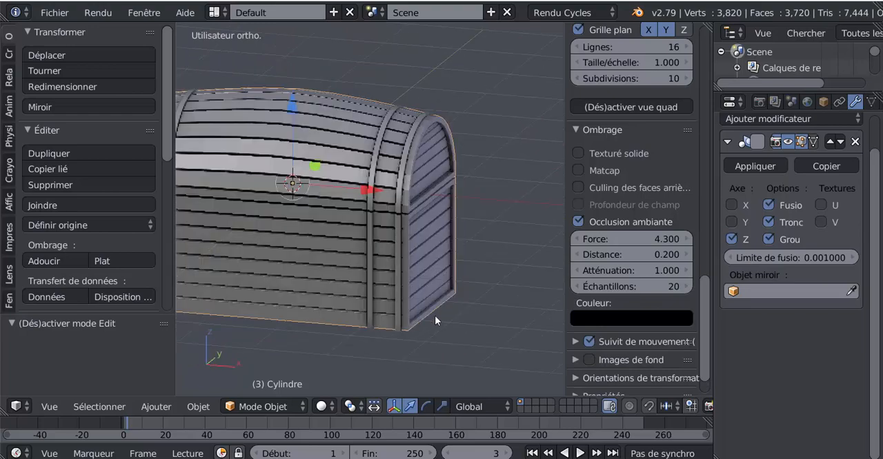
{"action": "left_click_drag", "start_coordinate": [563, 231], "coordinate": [609, 232]}
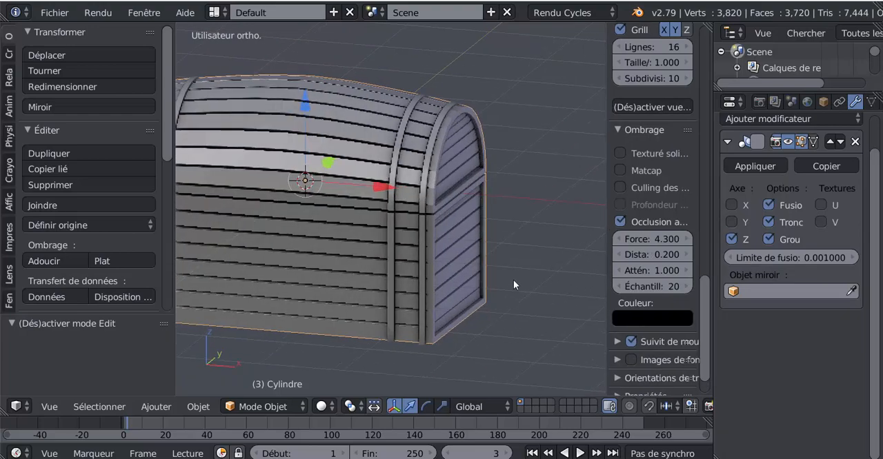
{"action": "middle_click_drag", "start_coordinate": [470, 339], "coordinate": [467, 360]}
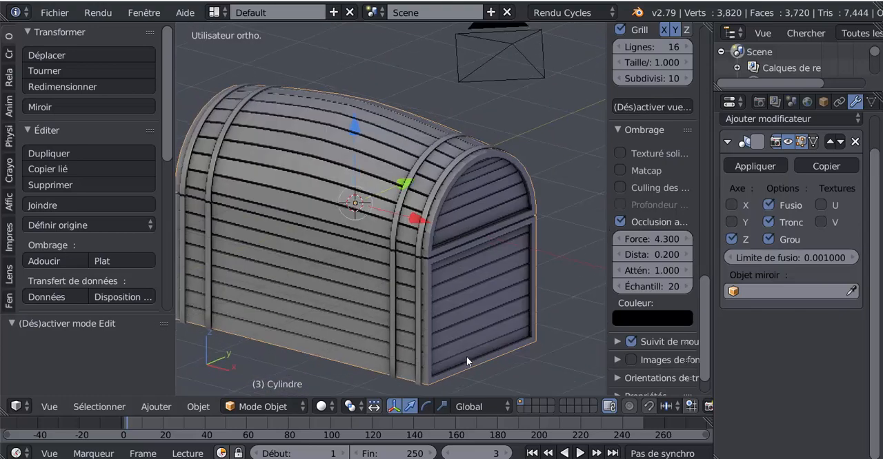
{"action": "left_click_drag", "start_coordinate": [605, 207], "coordinate": [667, 211]}
{"action": "scroll", "coordinate": [453, 288], "scroll_direction": "down", "scroll_amount": 3}
{"action": "middle_click_drag", "start_coordinate": [365, 293], "coordinate": [491, 268], "text": "shift"}
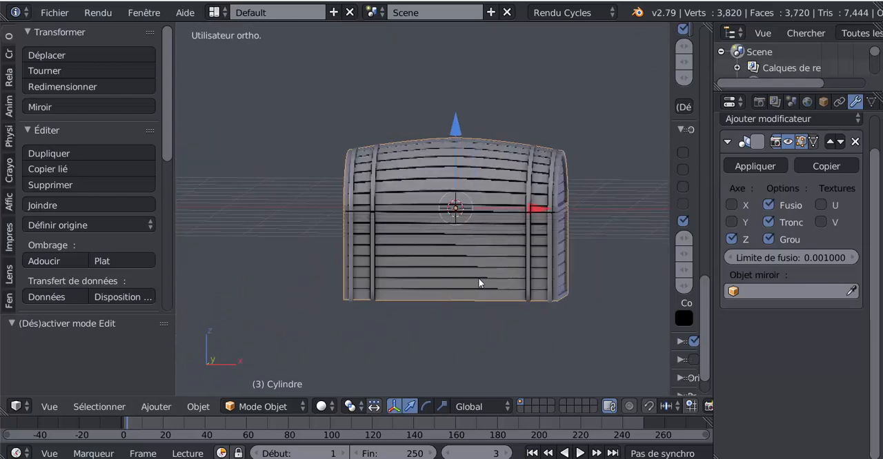
{"action": "middle_click_drag", "start_coordinate": [477, 277], "coordinate": [447, 278]}
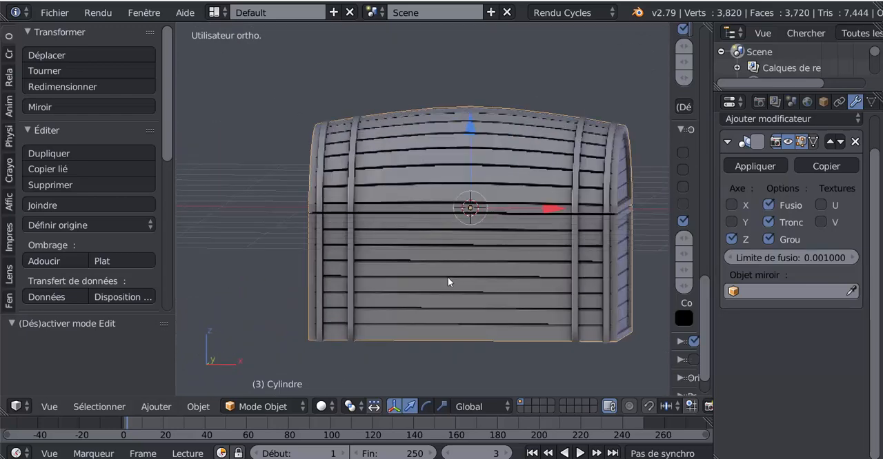
{"action": "scroll", "coordinate": [414, 287], "scroll_direction": "up", "scroll_amount": 2}
{"action": "middle_click_drag", "start_coordinate": [400, 294], "coordinate": [369, 302], "text": "shift"}
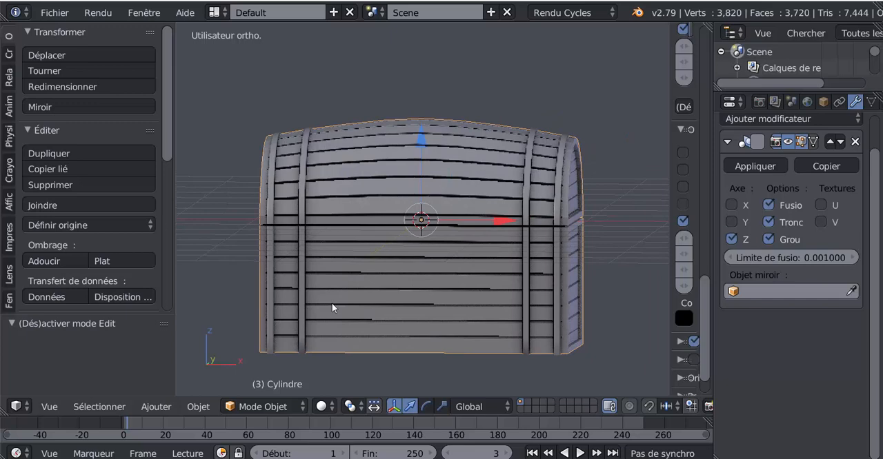
Add a cube at the chest's center and scale it down to a small block.
{"action": "left_click", "coordinate": [9, 55]}
{"action": "left_click", "coordinate": [75, 87]}
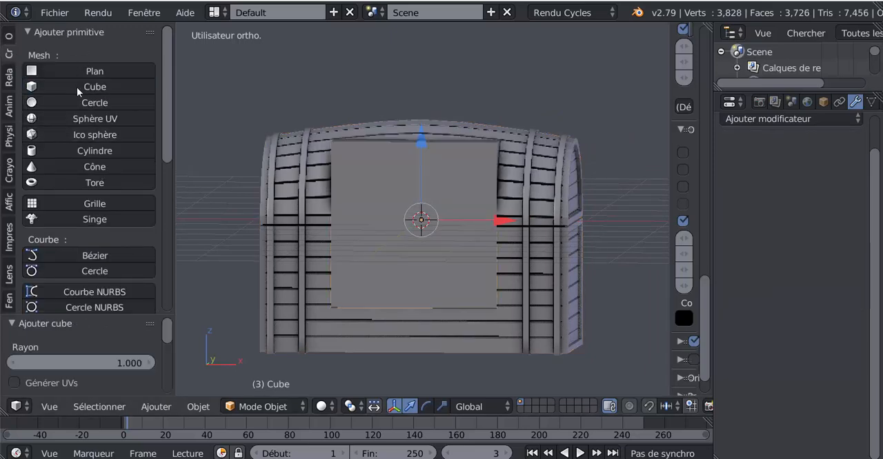
{"action": "scroll", "coordinate": [451, 250], "scroll_direction": "down", "scroll_amount": 4}
{"action": "middle_click_drag", "start_coordinate": [451, 249], "coordinate": [410, 266]}
{"action": "key", "text": "s"}
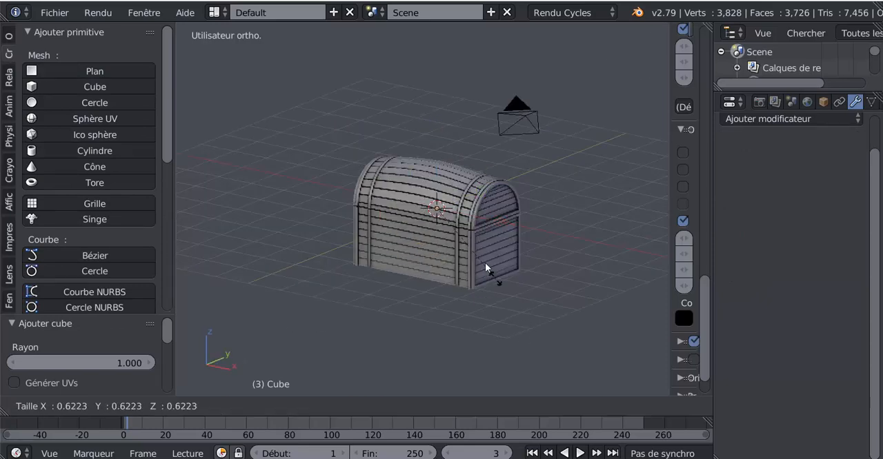
{"action": "left_click", "coordinate": [457, 229]}
Move the small cube -2 along the Y axis, out in front of the chest.
{"action": "key", "text": "g"}
{"action": "key", "text": "y"}
{"action": "key", "text": "minus"}
{"action": "key", "text": "2"}
{"action": "key", "text": "Return"}
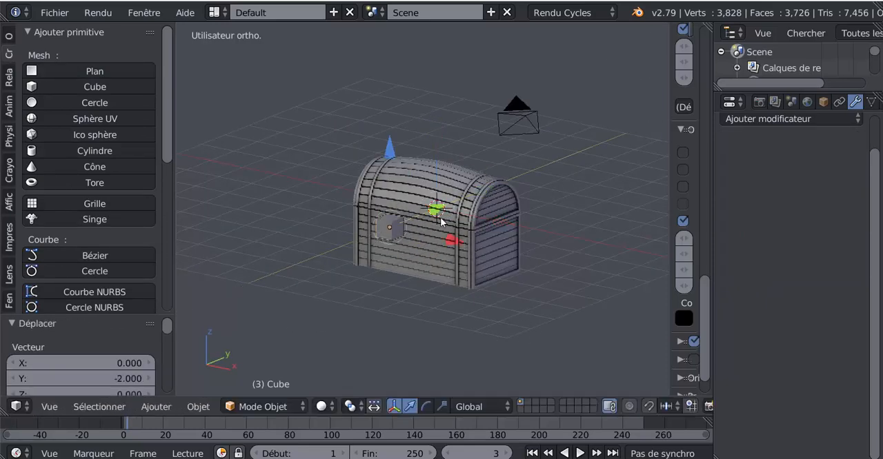
Scale the small cube down by 0.402 and flatten it along the Y axis by a factor of 0.372.
{"action": "scroll", "coordinate": [427, 256], "scroll_direction": "up", "scroll_amount": 4}
{"action": "key", "text": "s"}
{"action": "left_click", "coordinate": [395, 281]}
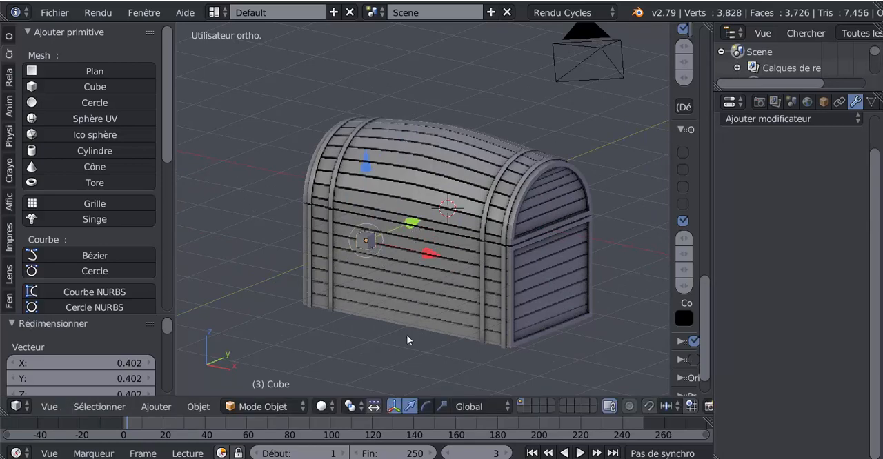
{"action": "left_click", "coordinate": [442, 407]}
{"action": "middle_click_drag", "start_coordinate": [435, 345], "coordinate": [406, 368]}
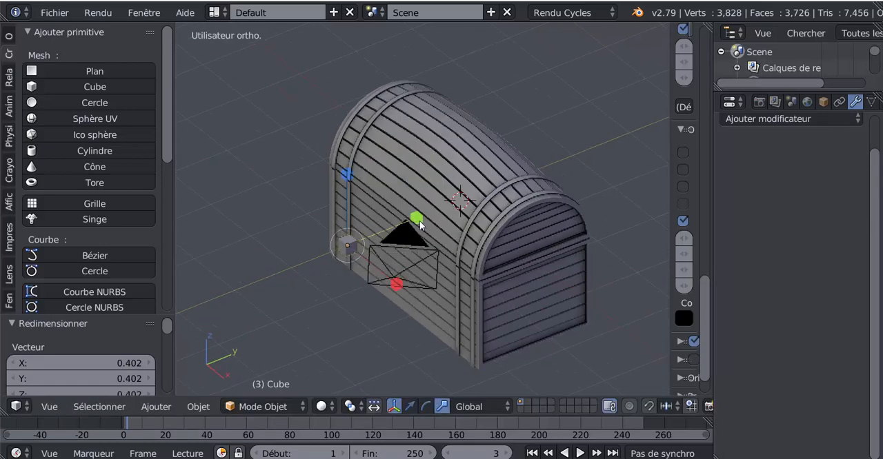
{"action": "key", "text": "s"}
{"action": "left_click", "coordinate": [377, 247]}
Delete the camera standing in front of the chest.
{"action": "right_click", "coordinate": [397, 275]}
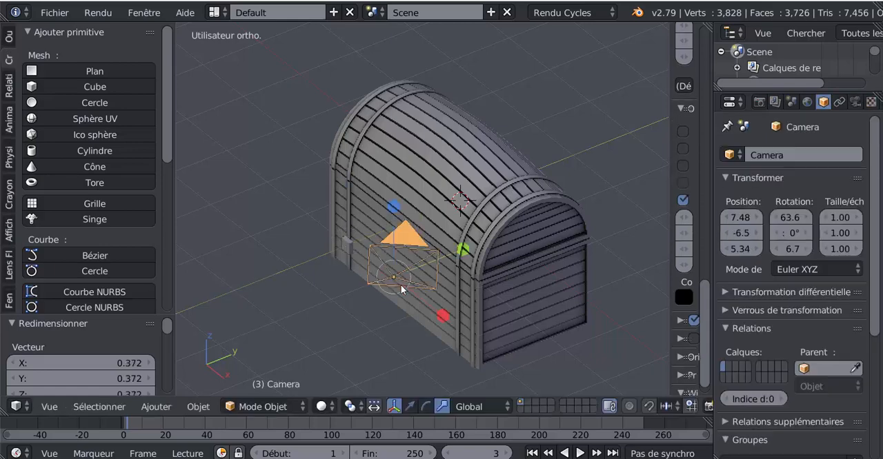
{"action": "key", "text": "x"}
{"action": "left_click", "coordinate": [397, 314]}
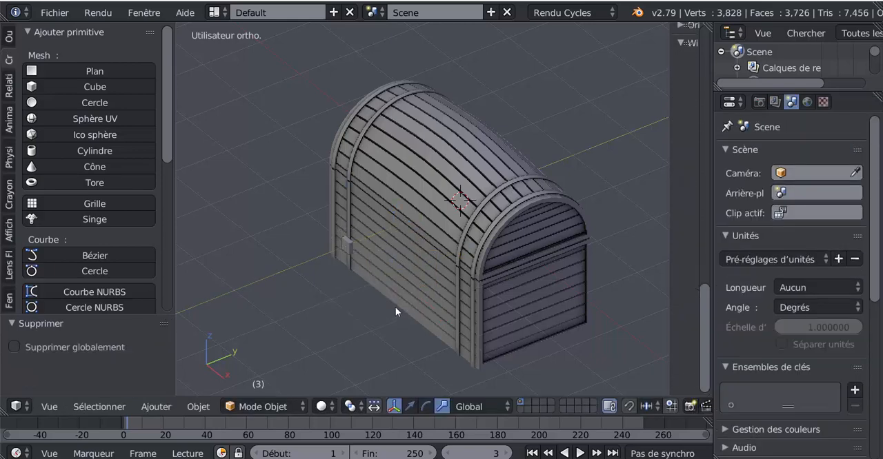
Enter edit mode on the small cube, cut a vertical edge loop through its middle, and scale the loop along Z by 1.471.
{"action": "scroll", "coordinate": [372, 300], "scroll_direction": "up", "scroll_amount": 3}
{"action": "right_click", "coordinate": [296, 270]}
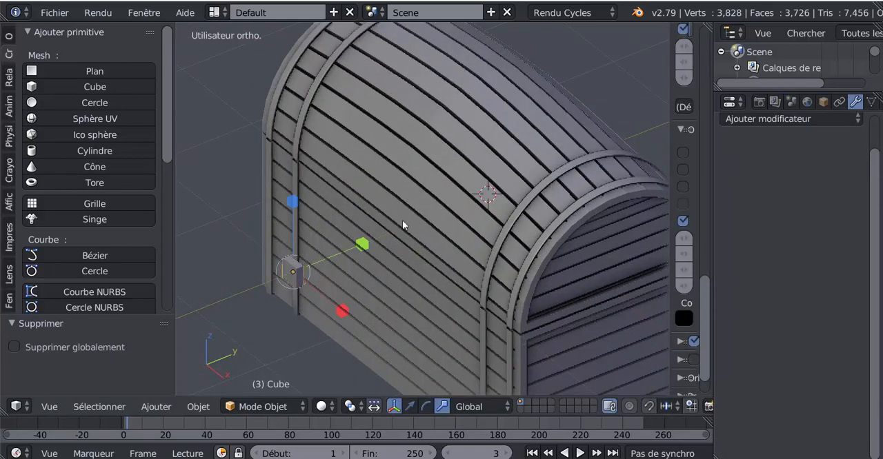
{"action": "middle_click_drag", "start_coordinate": [402, 220], "coordinate": [420, 215]}
{"action": "mouse_move", "coordinate": [435, 286]}
{"action": "middle_mouse_down"}
{"action": "mouse_move", "coordinate": [426, 272]}
{"action": "mouse_move", "coordinate": [442, 297]}
{"action": "middle_mouse_up"}
{"action": "key", "text": "Tab"}
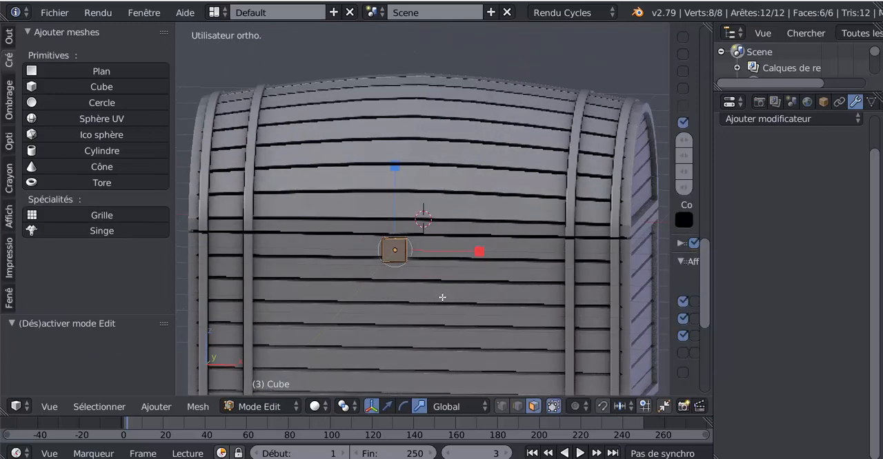
{"action": "key", "text": "KP_1"}
{"action": "scroll", "coordinate": [442, 297], "scroll_direction": "up", "scroll_amount": 5}
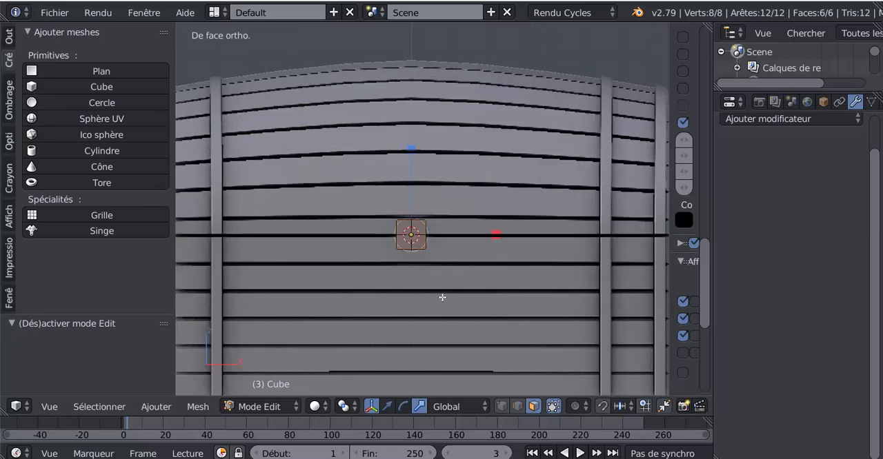
{"action": "key", "text": "ctrl+r"}
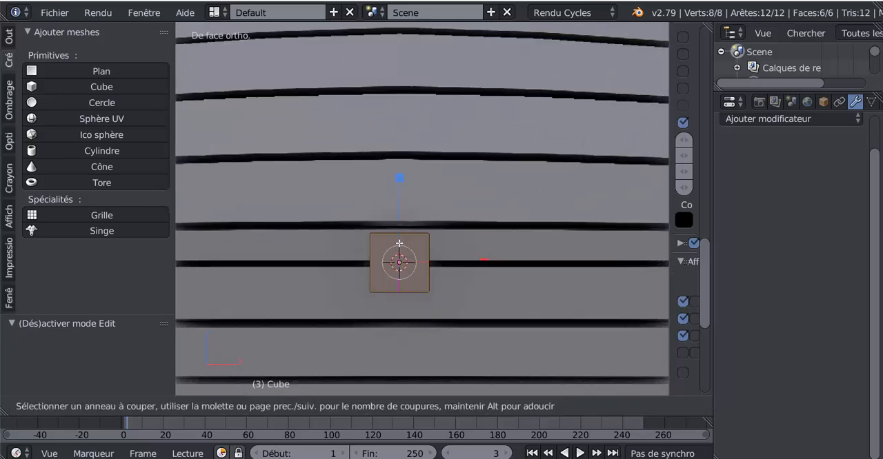
{"action": "left_click", "coordinate": [399, 243]}
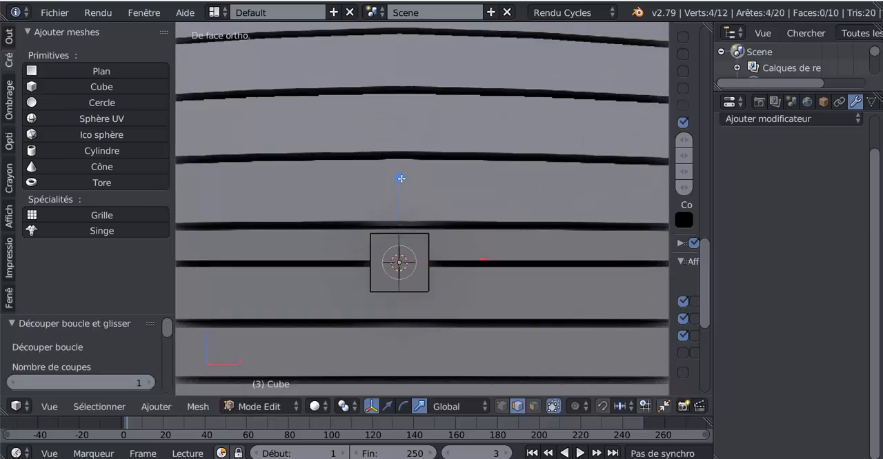
{"action": "left_click", "coordinate": [407, 138]}
Cut one more vertical loop in each half of the piece and scale both loops along Z by 1.108 to round its outline.
{"action": "key", "text": "ctrl+r"}
{"action": "left_click", "coordinate": [415, 238]}
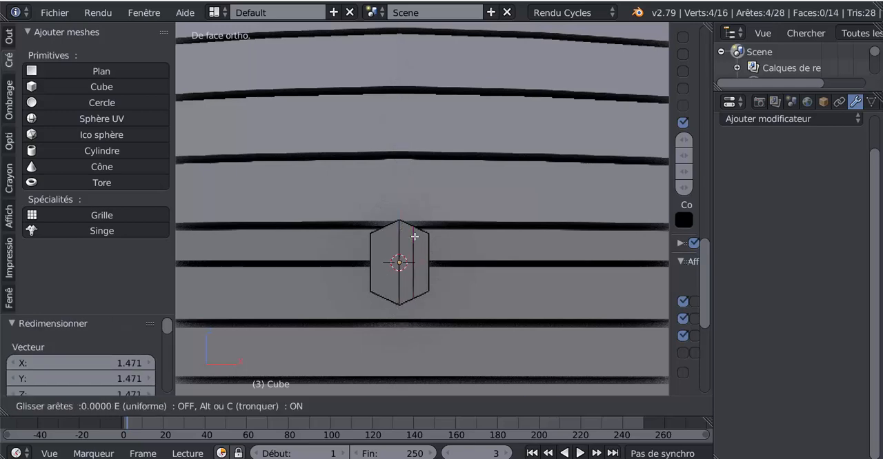
{"action": "left_click", "coordinate": [415, 238]}
{"action": "key", "text": "ctrl+r"}
{"action": "left_click", "coordinate": [381, 232]}
{"action": "left_click", "coordinate": [381, 232]}
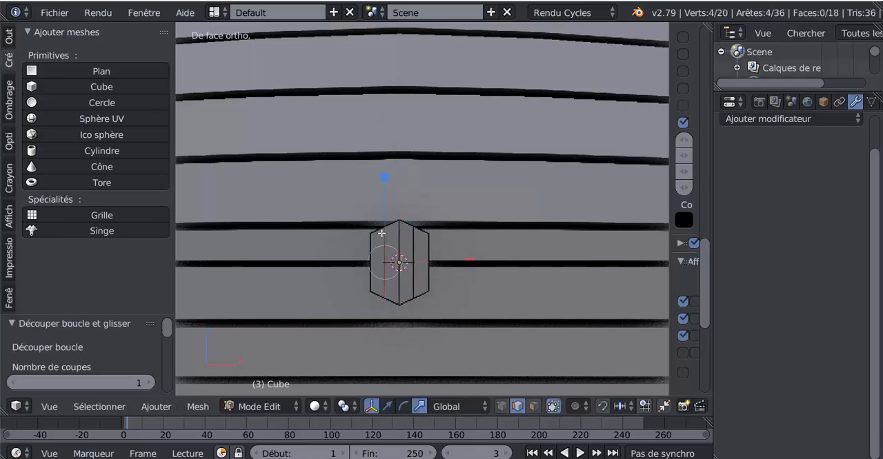
{"action": "right_click", "coordinate": [412, 257], "text": "alt+shift"}
{"action": "key", "text": "s"}
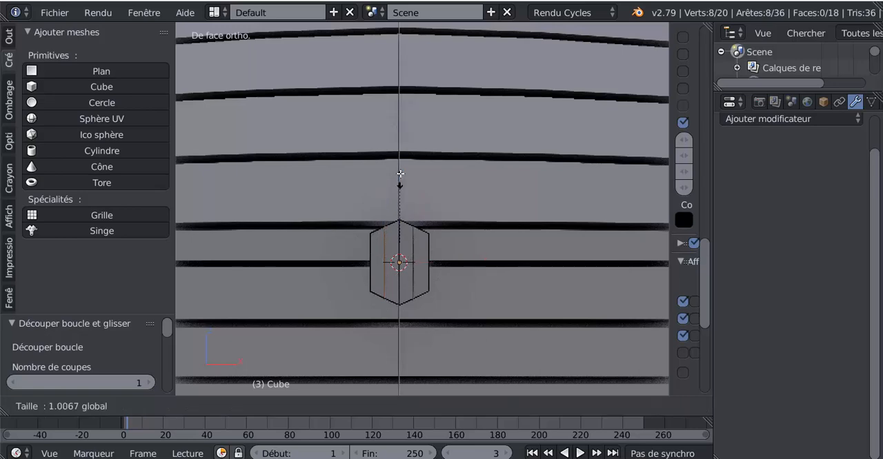
{"action": "left_click", "coordinate": [406, 189]}
Select the four front faces of the piece and inset them together to form a thin border.
{"action": "middle_click_drag", "start_coordinate": [432, 284], "coordinate": [476, 276]}
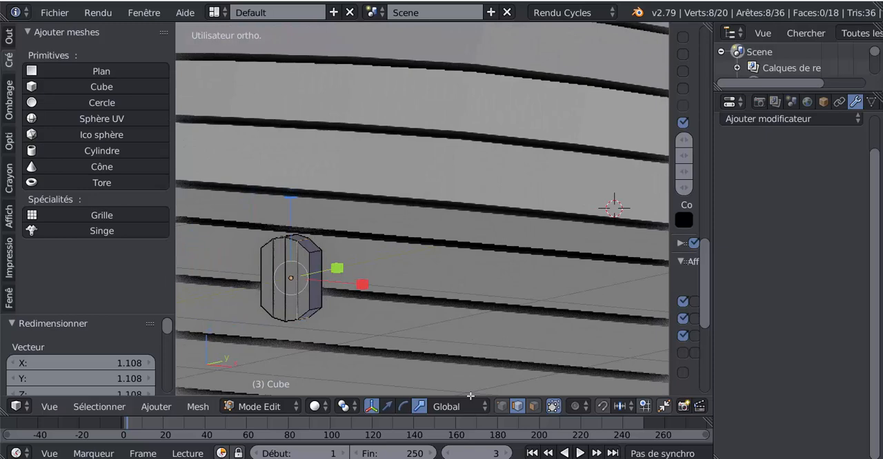
{"action": "left_click", "coordinate": [533, 406]}
{"action": "right_click", "coordinate": [303, 273]}
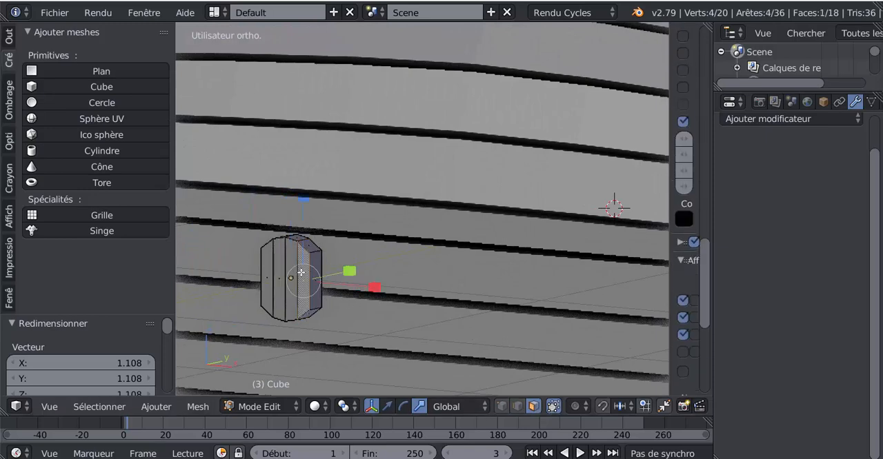
{"action": "right_click", "coordinate": [295, 275], "text": "shift"}
{"action": "right_click", "coordinate": [281, 280], "text": "shift"}
{"action": "right_click", "coordinate": [264, 281], "text": "shift"}
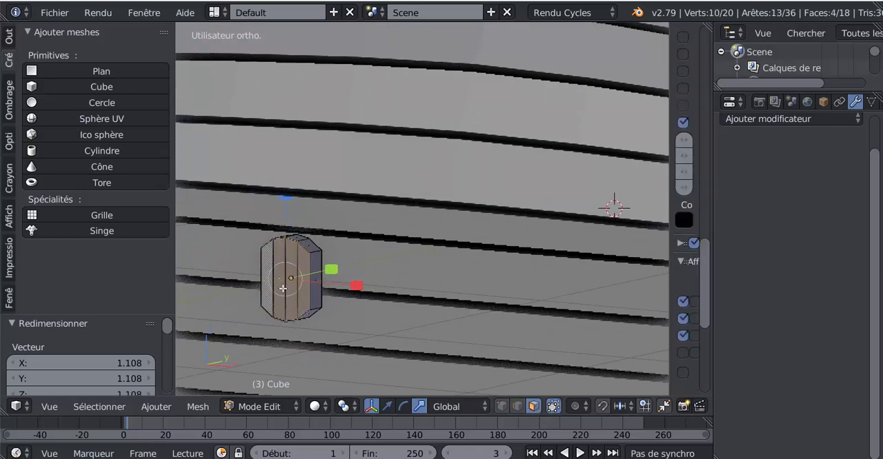
{"action": "middle_click_drag", "start_coordinate": [429, 290], "coordinate": [435, 296]}
{"action": "scroll", "coordinate": [488, 323], "scroll_direction": "up", "scroll_amount": 2}
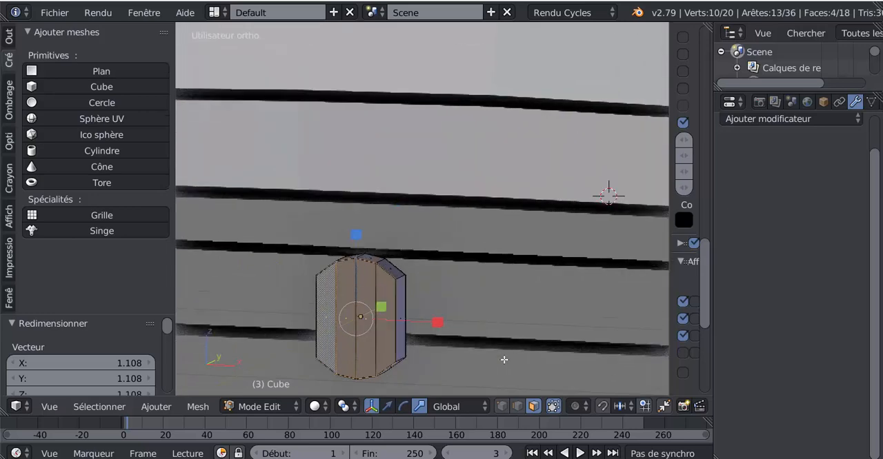
{"action": "key", "text": "i"}
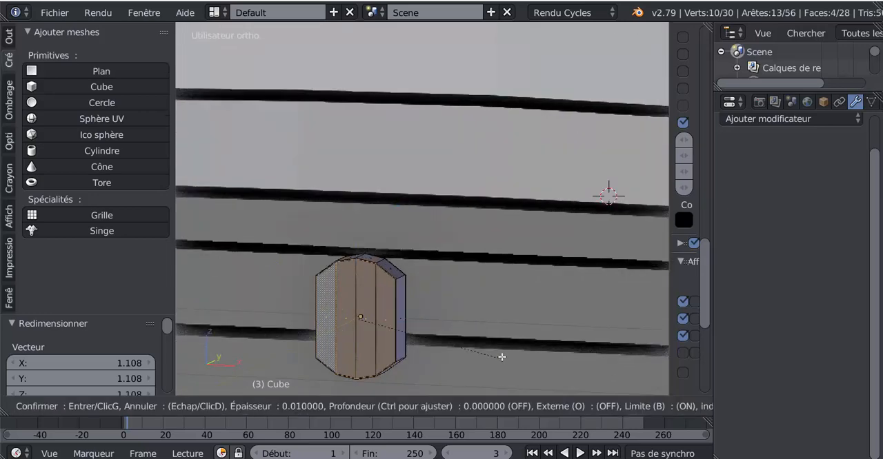
{"action": "left_click", "coordinate": [442, 345]}
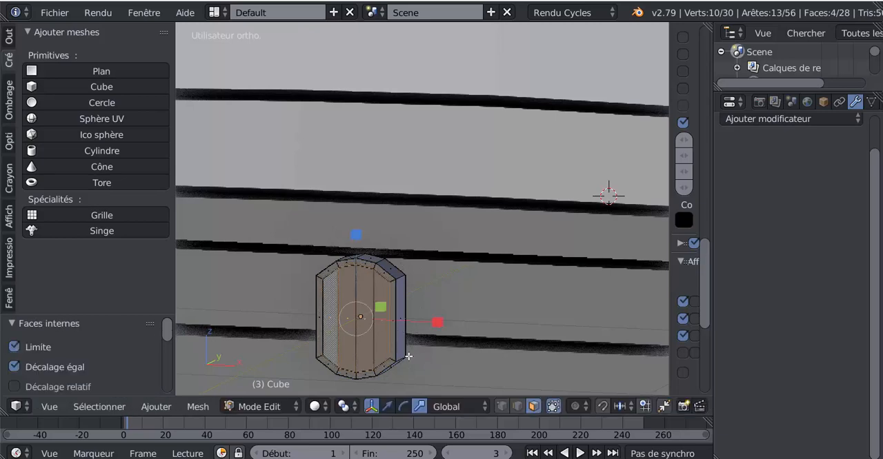
Extrude the inset faces and push them 0.013 along Y to form a shallow recess.
{"action": "middle_click_drag", "start_coordinate": [408, 356], "coordinate": [383, 359]}
{"action": "left_click", "coordinate": [387, 406]}
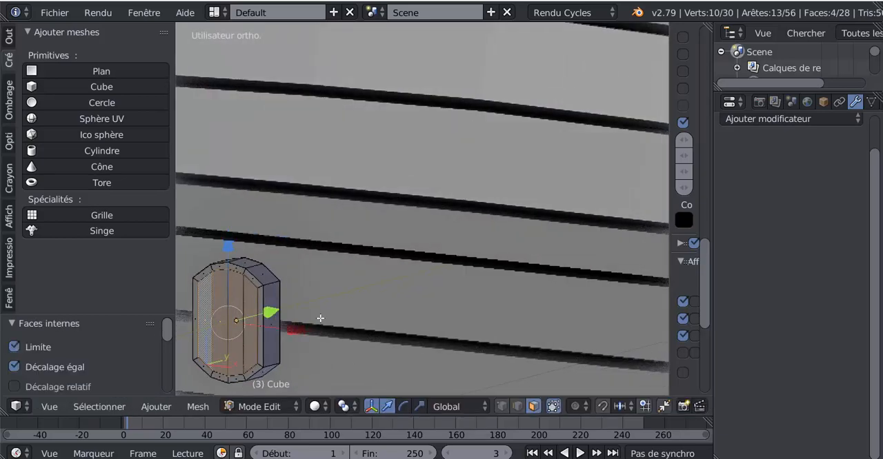
{"action": "key", "text": "e"}
{"action": "right_click", "coordinate": [317, 316]}
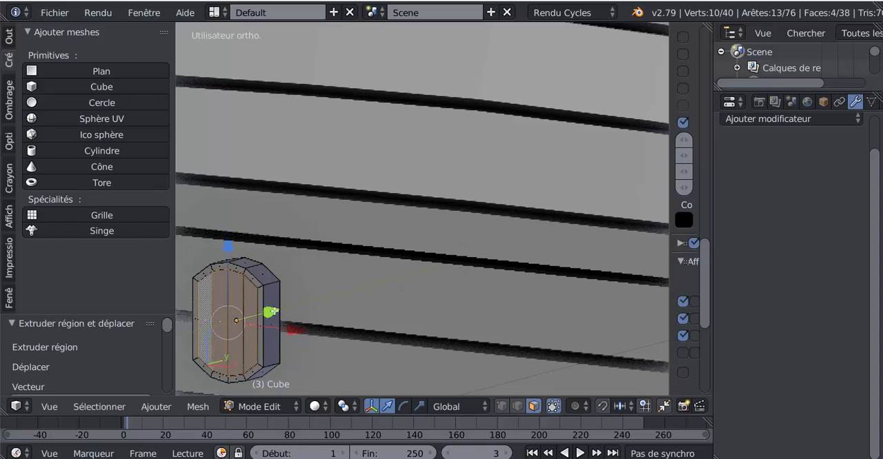
{"action": "left_click_drag", "start_coordinate": [274, 312], "coordinate": [276, 310]}
Return to object mode and move the piece 0.959 along Y against the chest front.
{"action": "scroll", "coordinate": [284, 323], "scroll_direction": "down", "scroll_amount": 4}
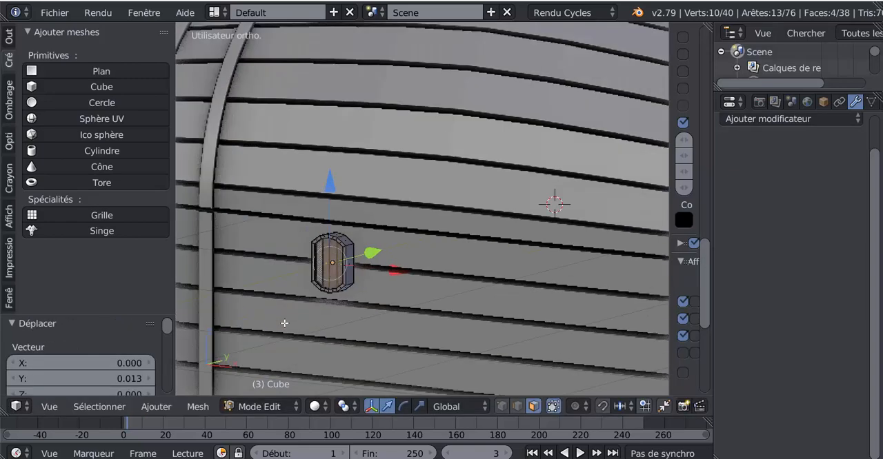
{"action": "key", "text": "Tab"}
{"action": "key", "text": "g"}
{"action": "key", "text": "x"}
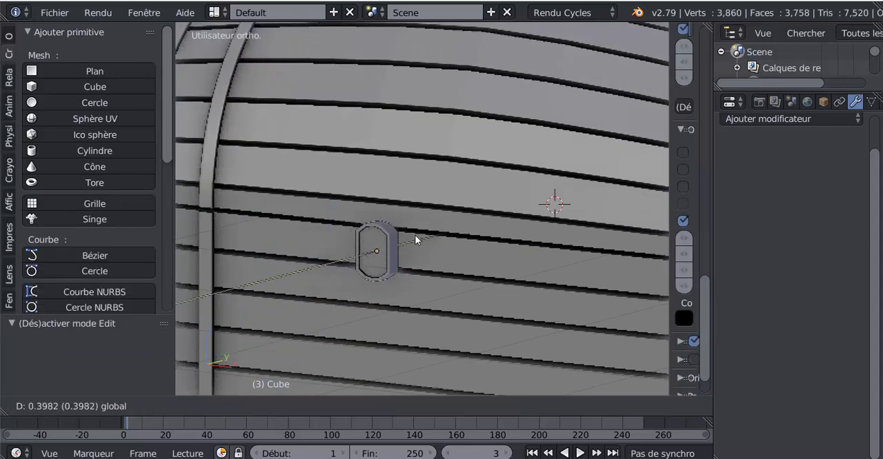
{"action": "left_click", "coordinate": [476, 228]}
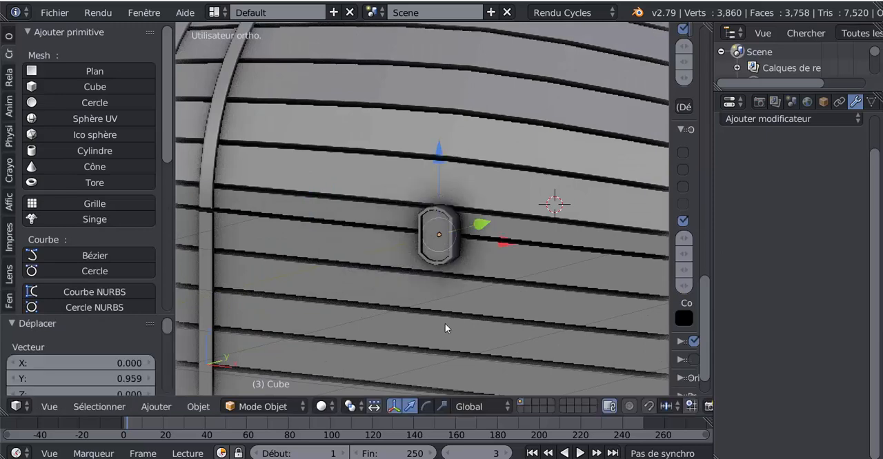
From the front view, lower the piece by 0.414 along Z below the lid joint.
{"action": "scroll", "coordinate": [413, 340], "scroll_direction": "down", "scroll_amount": 4}
{"action": "key", "text": "KP_1"}
{"action": "scroll", "coordinate": [416, 340], "scroll_direction": "up", "scroll_amount": 3}
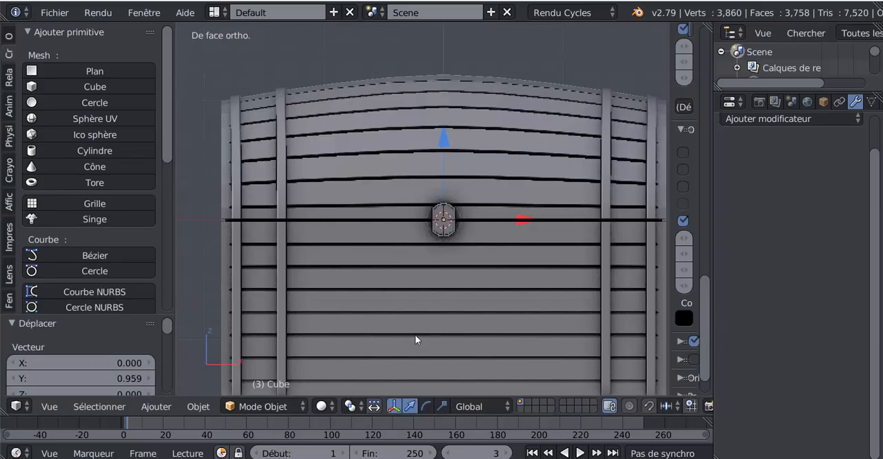
{"action": "scroll", "coordinate": [431, 301], "scroll_direction": "down", "scroll_amount": 3}
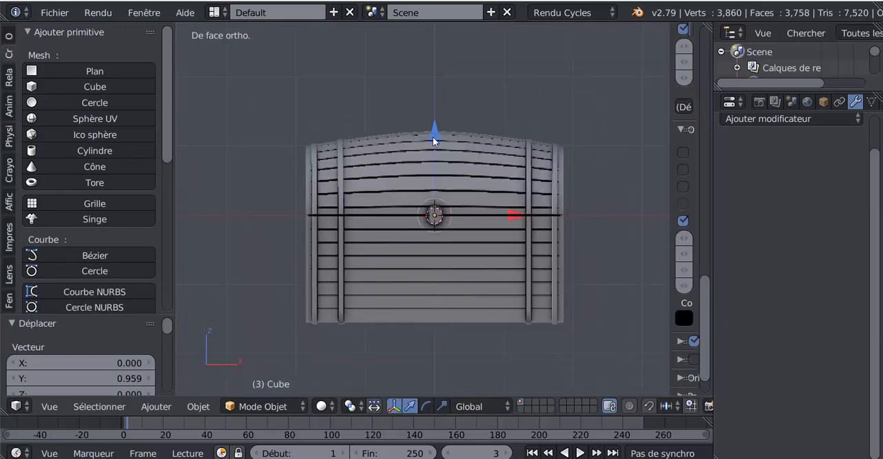
{"action": "left_click_drag", "start_coordinate": [433, 137], "coordinate": [436, 166]}
Push the piece a further 0.047 along Y into the chest's front planks.
{"action": "middle_click_drag", "start_coordinate": [380, 280], "coordinate": [481, 274]}
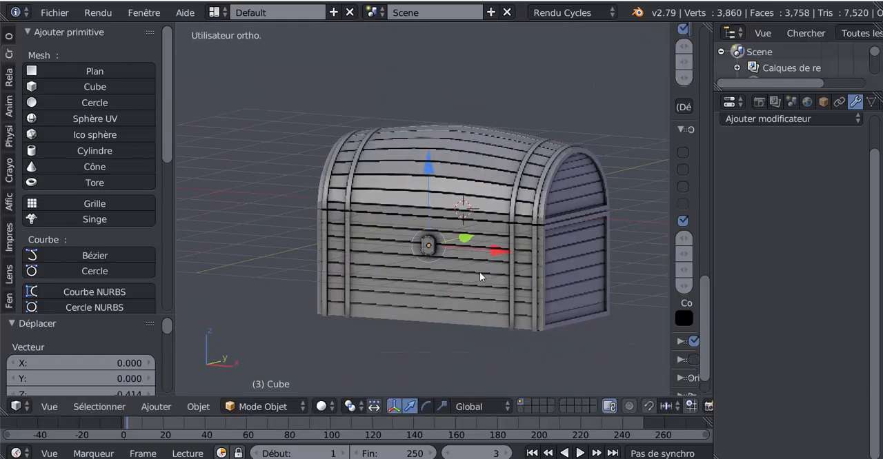
{"action": "scroll", "coordinate": [480, 270], "scroll_direction": "up", "scroll_amount": 7}
{"action": "middle_click_drag", "start_coordinate": [475, 322], "coordinate": [471, 310]}
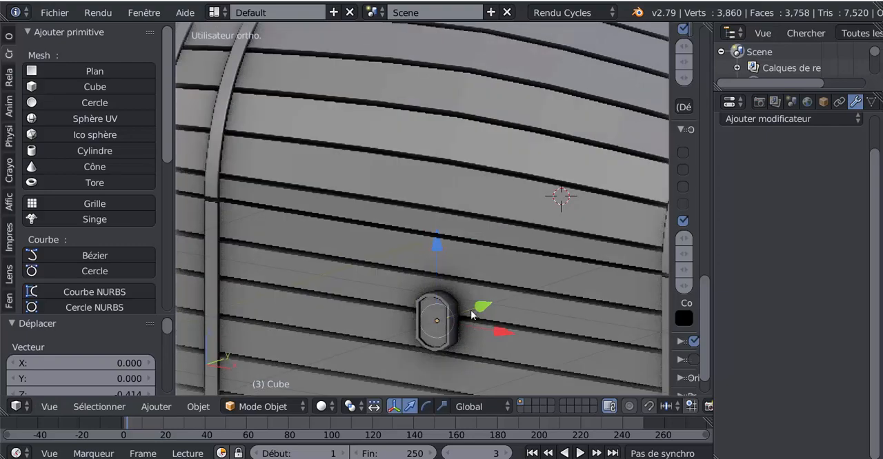
{"action": "left_click_drag", "start_coordinate": [478, 304], "coordinate": [485, 299]}
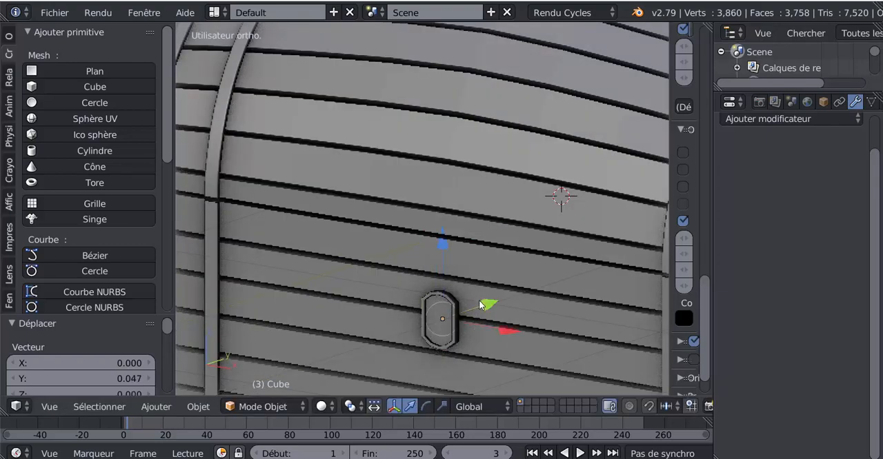
Raise the front piece 0.112 along Z, closer to the lid joint.
{"action": "scroll", "coordinate": [479, 300], "scroll_direction": "down", "scroll_amount": 4}
{"action": "key", "text": "Tab"}
{"action": "key", "text": "Tab"}
{"action": "middle_click_drag", "start_coordinate": [468, 301], "coordinate": [494, 269]}
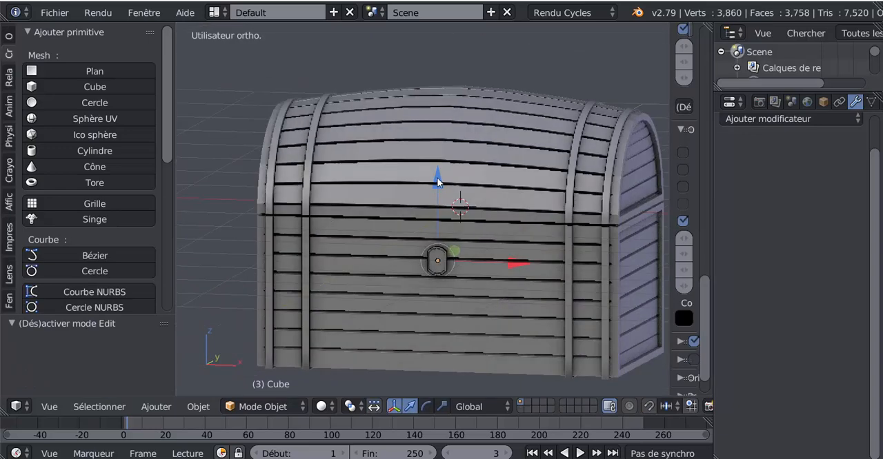
{"action": "left_click_drag", "start_coordinate": [437, 182], "coordinate": [440, 171]}
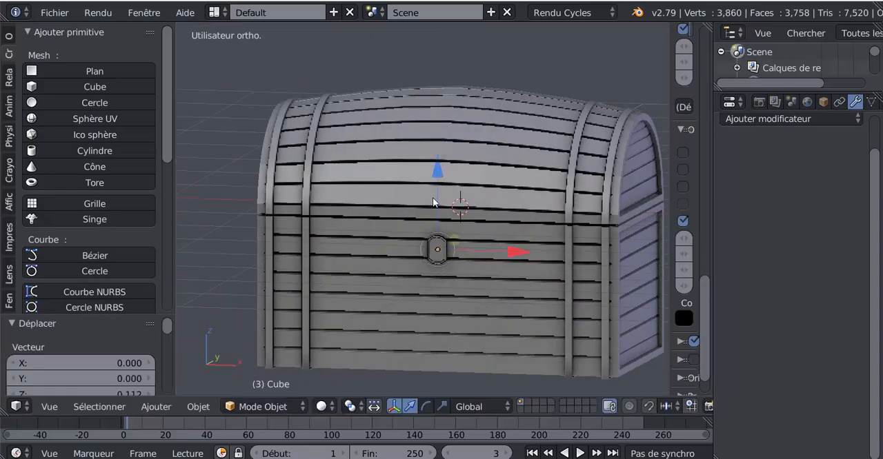
Review the display settings in the sidebar, resize the sidebar to a medium width, and select the planked chest body.
{"action": "scroll", "coordinate": [479, 288], "scroll_direction": "down", "scroll_amount": 3}
{"action": "middle_click_drag", "start_coordinate": [479, 290], "coordinate": [444, 281]}
{"action": "middle_click_drag", "start_coordinate": [502, 267], "coordinate": [562, 289]}
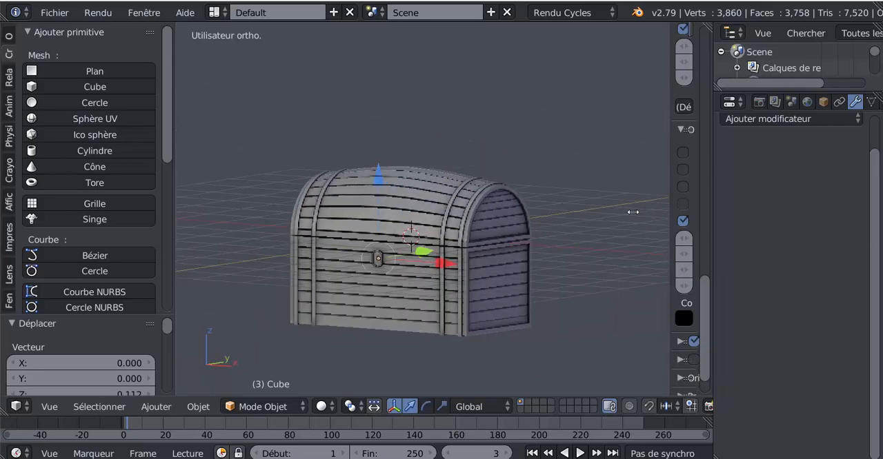
{"action": "left_click_drag", "start_coordinate": [669, 227], "coordinate": [518, 235]}
{"action": "scroll", "coordinate": [611, 158], "scroll_direction": "up", "scroll_amount": 8}
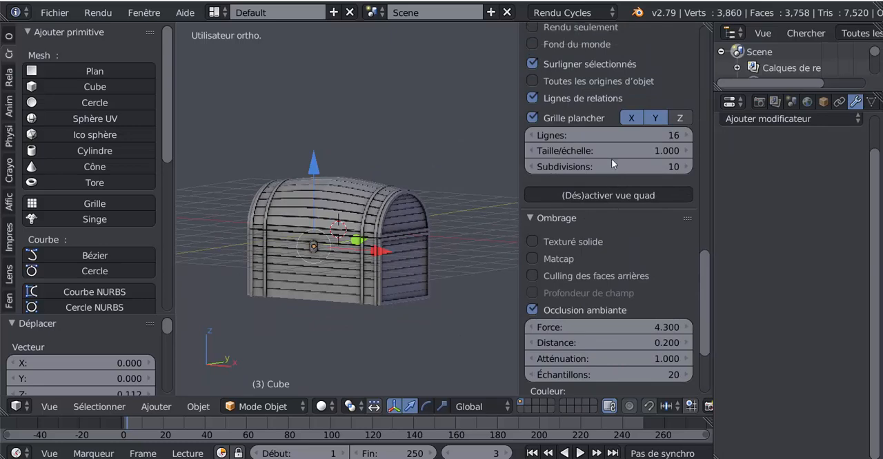
{"action": "scroll", "coordinate": [562, 156], "scroll_direction": "up", "scroll_amount": 3}
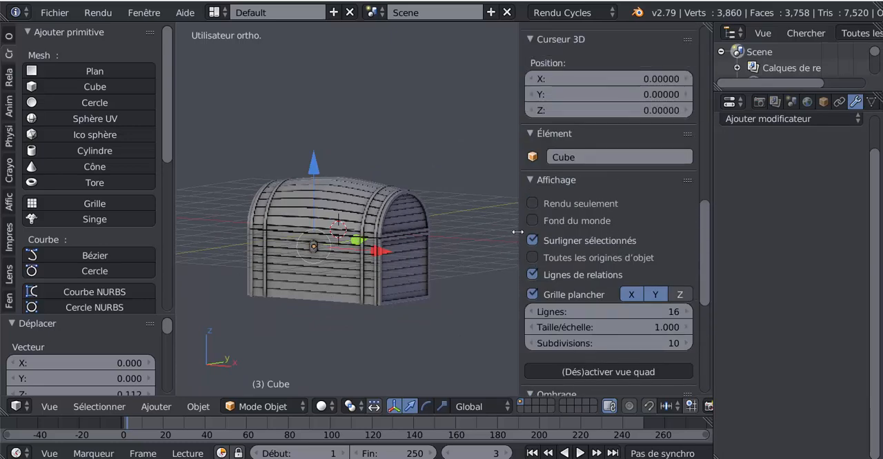
{"action": "left_click_drag", "start_coordinate": [518, 232], "coordinate": [602, 232]}
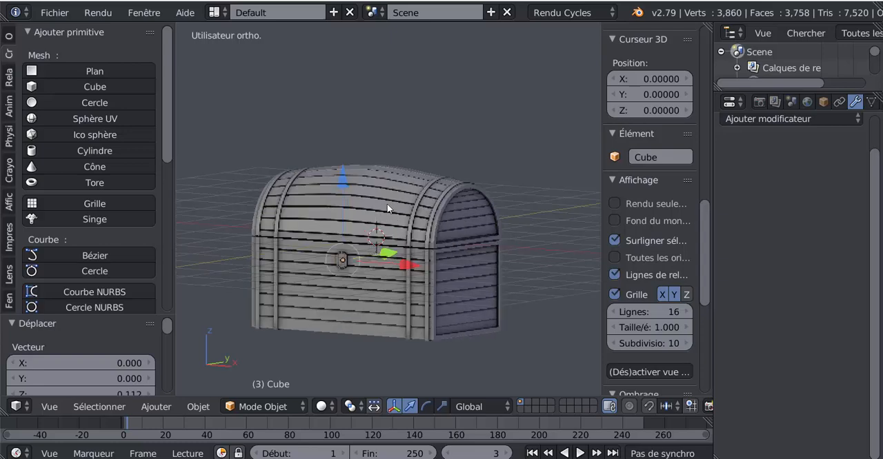
{"action": "right_click", "coordinate": [413, 197]}
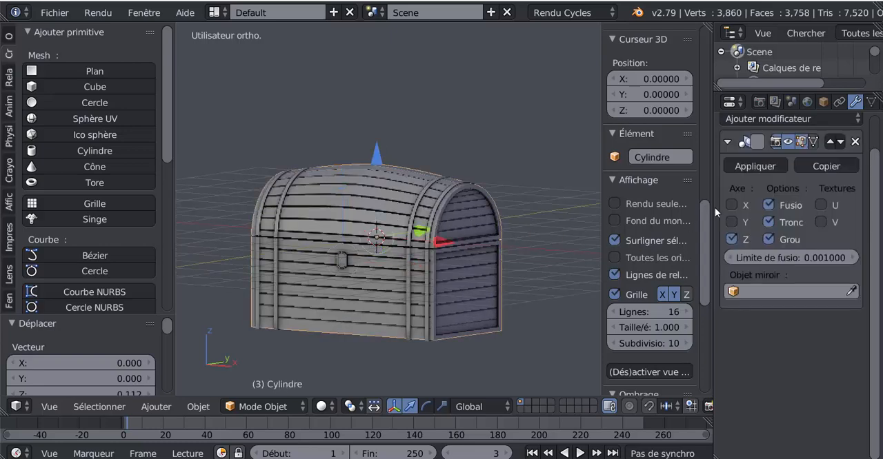
Apply the Mirror modifier on the planked chest body.
{"action": "mouse_move", "coordinate": [469, 241]}
{"action": "middle_mouse_down"}
{"action": "mouse_move", "coordinate": [471, 249]}
{"action": "mouse_move", "coordinate": [476, 239]}
{"action": "middle_mouse_up"}
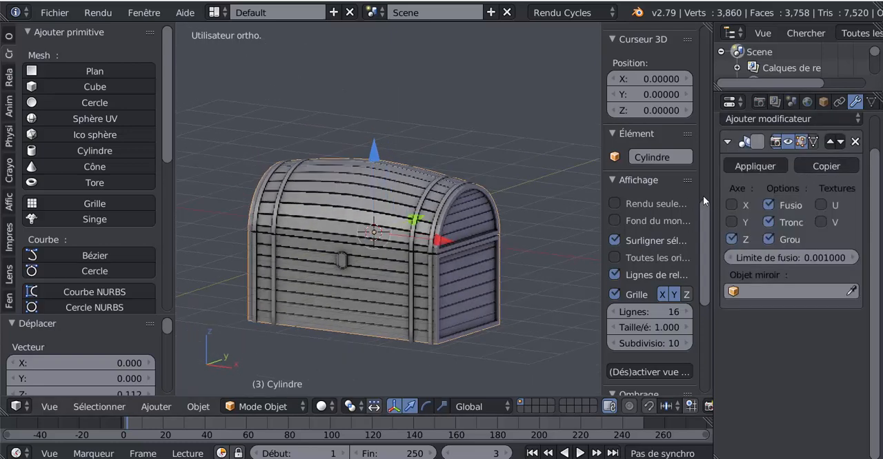
{"action": "scroll", "coordinate": [772, 184], "scroll_direction": "up", "scroll_amount": 1}
{"action": "left_click", "coordinate": [764, 190]}
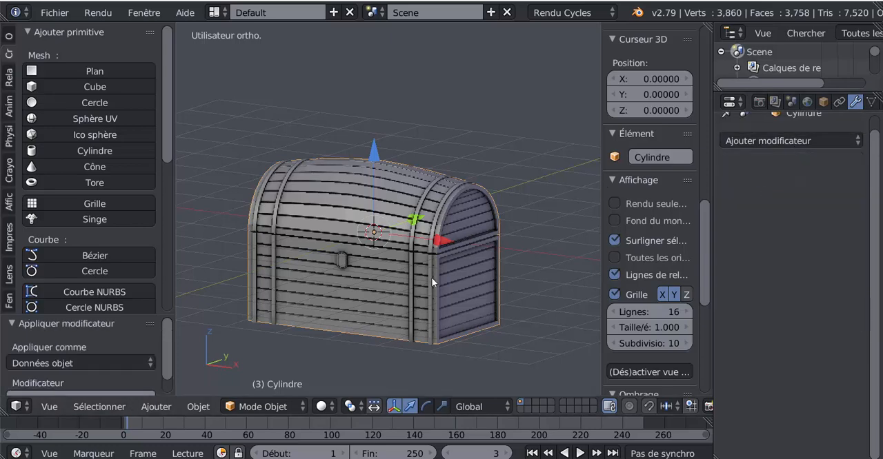
Select the chest's bands and apply their Mirror and Subdivision Surface modifiers.
{"action": "scroll", "coordinate": [431, 277], "scroll_direction": "up", "scroll_amount": 2}
{"action": "right_click", "coordinate": [434, 202]}
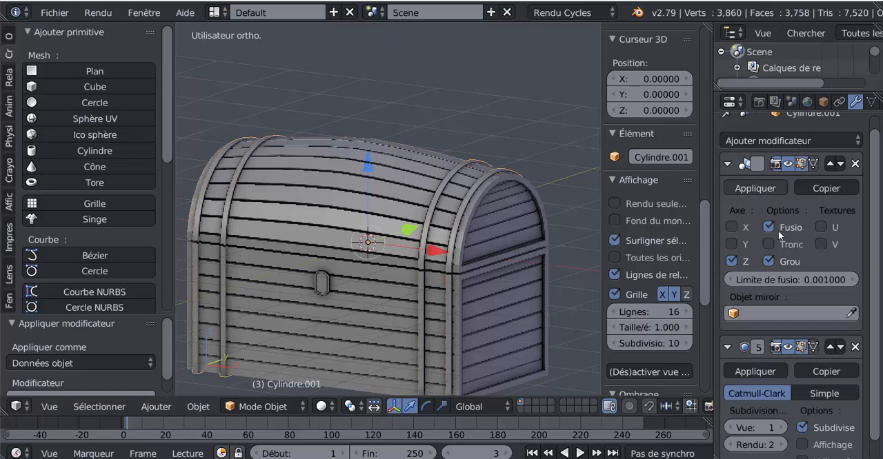
{"action": "left_click", "coordinate": [749, 186]}
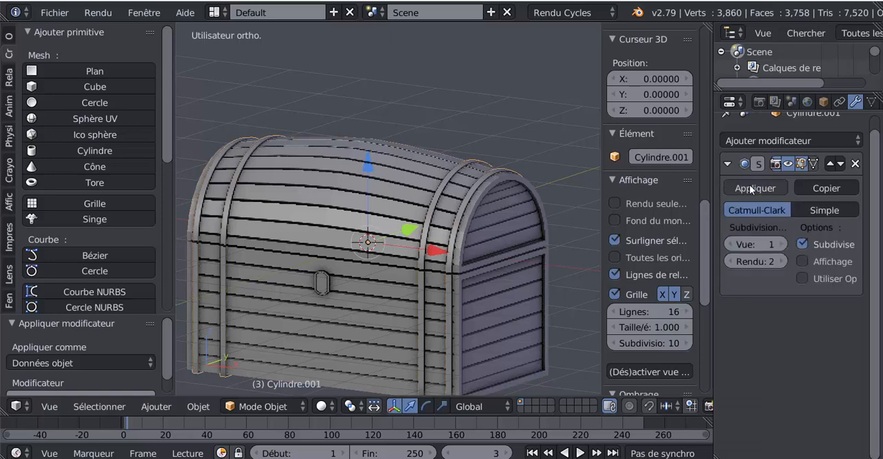
{"action": "left_click", "coordinate": [749, 186]}
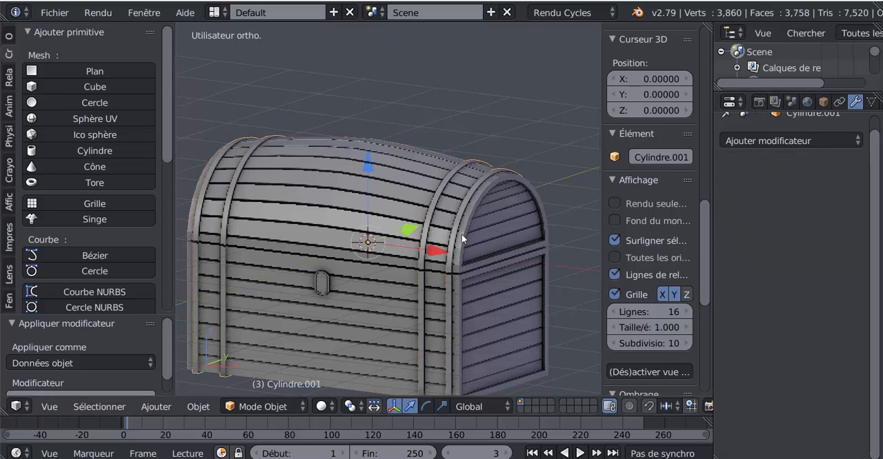
Add the lock plate and planked body to the band selection, with the body active, and join them into one object.
{"action": "key", "text": "z"}
{"action": "key", "text": "z"}
{"action": "middle_click_drag", "start_coordinate": [485, 270], "coordinate": [489, 248]}
{"action": "scroll", "coordinate": [488, 248], "scroll_direction": "up", "scroll_amount": 1}
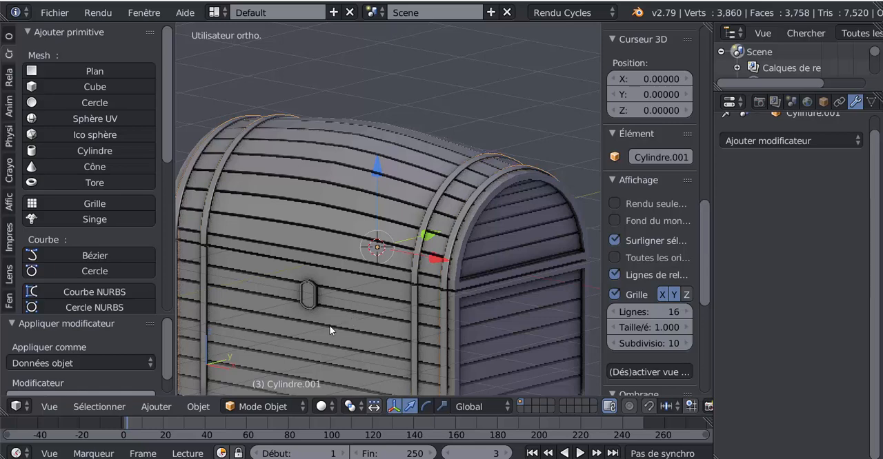
{"action": "right_click", "coordinate": [308, 293]}
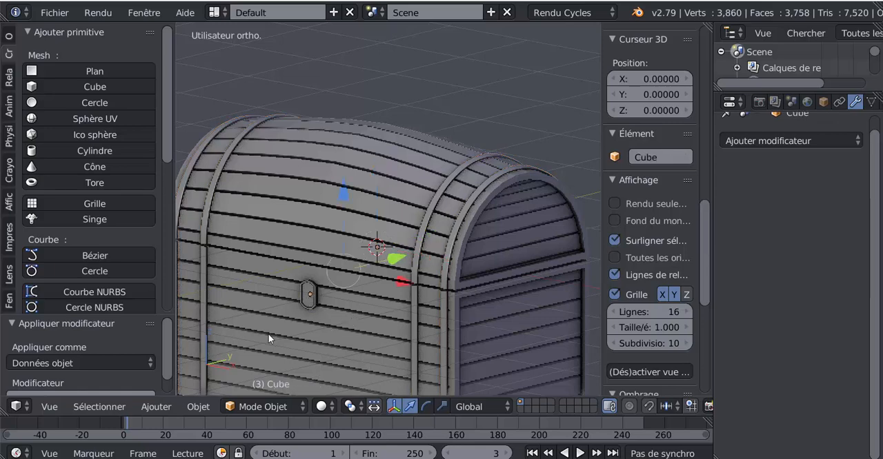
{"action": "right_click", "coordinate": [326, 236]}
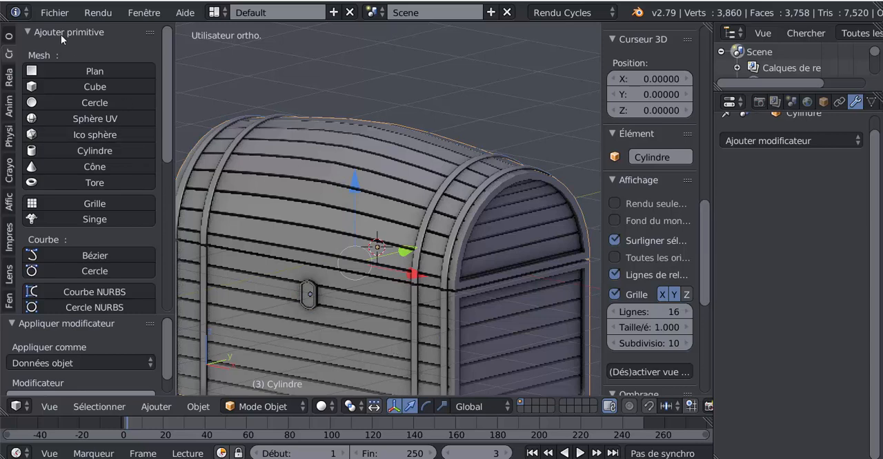
{"action": "left_click", "coordinate": [10, 38]}
{"action": "left_click_drag", "start_coordinate": [166, 80], "coordinate": [164, 152]}
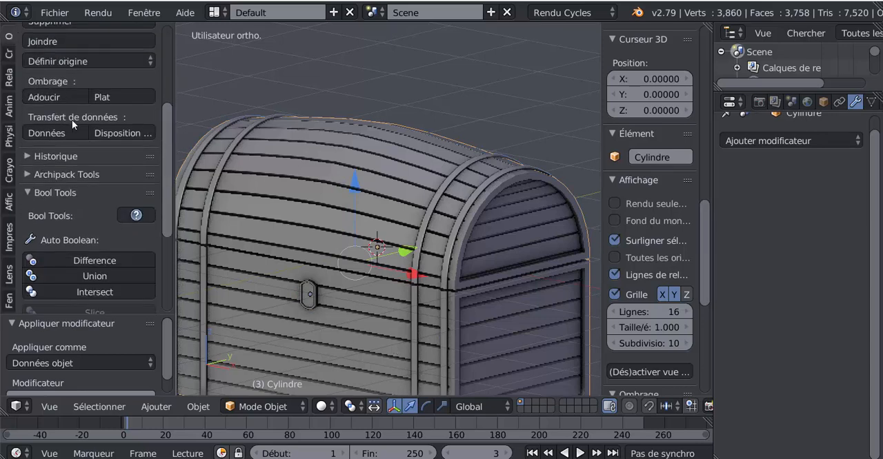
{"action": "scroll", "coordinate": [102, 60], "scroll_direction": "up", "scroll_amount": 2}
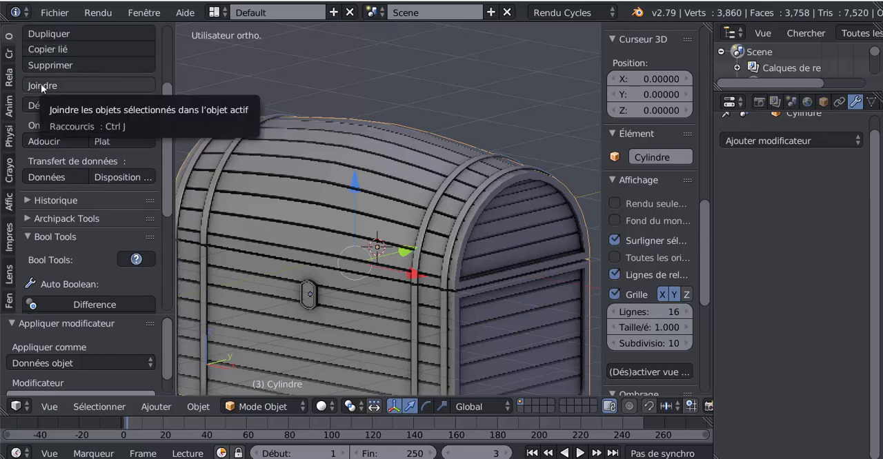
{"action": "left_click", "coordinate": [41, 85]}
{"action": "scroll", "coordinate": [377, 274], "scroll_direction": "down", "scroll_amount": 4}
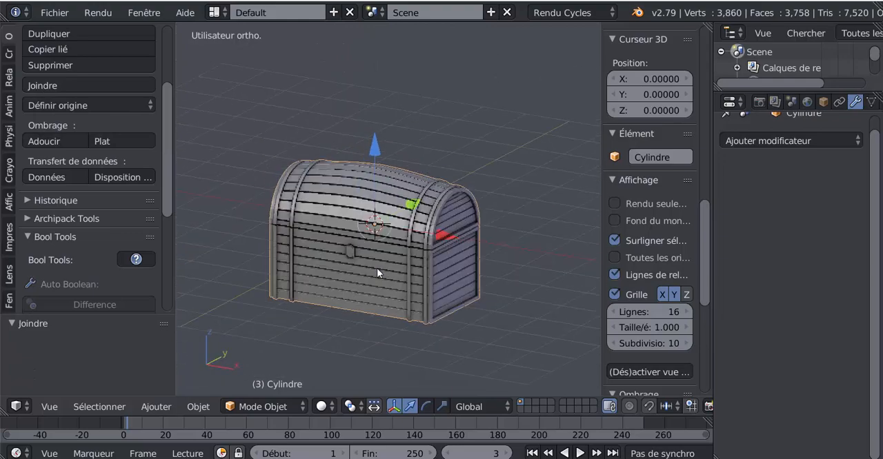
{"action": "key", "text": "g"}
{"action": "key", "text": "Escape"}
{"action": "middle_click_drag", "start_coordinate": [362, 262], "coordinate": [386, 268]}
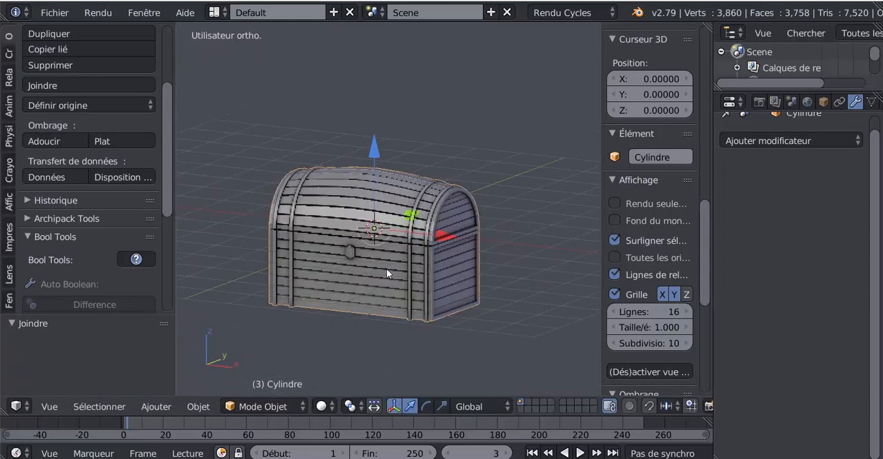
Rename the joined chest object "coffre du tuto 2".
{"action": "left_click", "coordinate": [651, 158]}
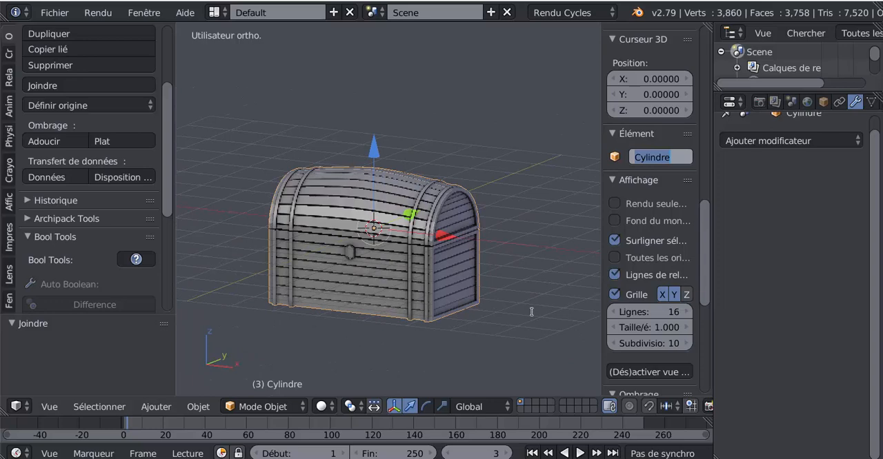
{"action": "type", "text": "coffre du"}
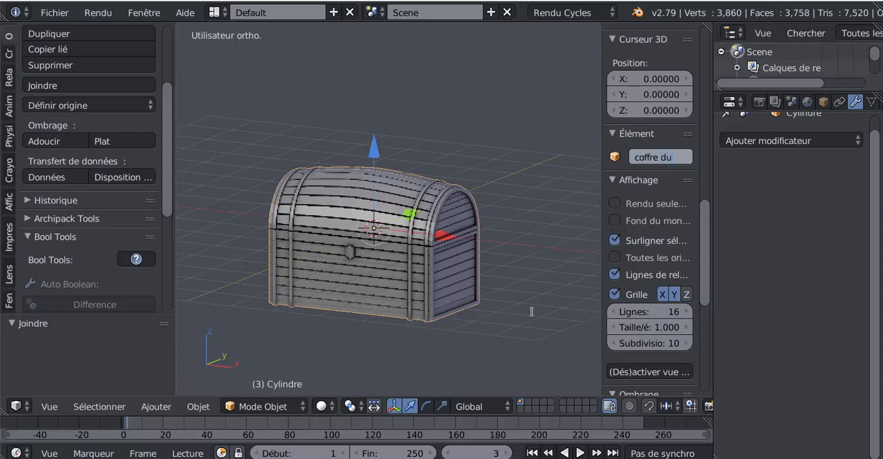
{"action": "type", "text": "tuto 2"}
Save the scene to the Desktop as a new file named "coffre du tuto 2".
{"action": "left_click", "coordinate": [54, 15]}
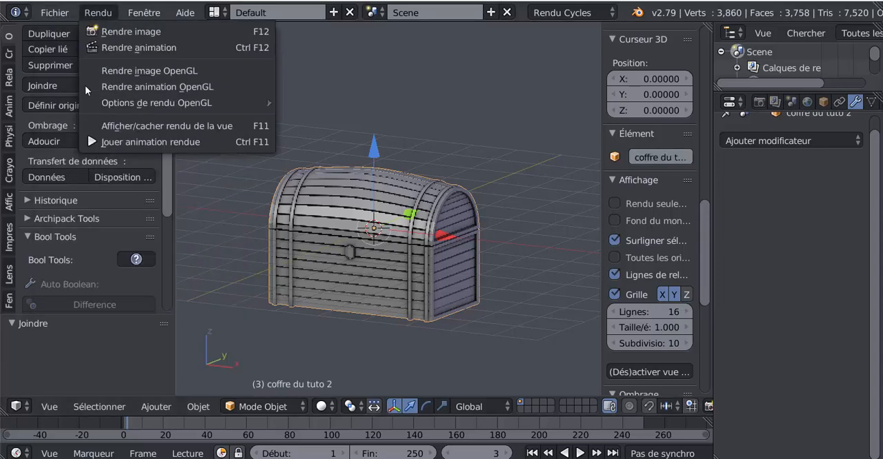
{"action": "left_click", "coordinate": [56, 15]}
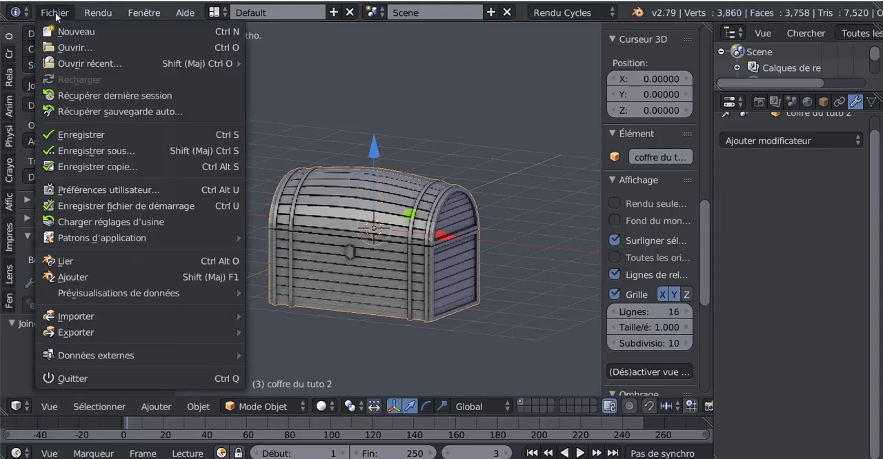
{"action": "left_click", "coordinate": [96, 150]}
{"action": "left_click", "coordinate": [270, 69]}
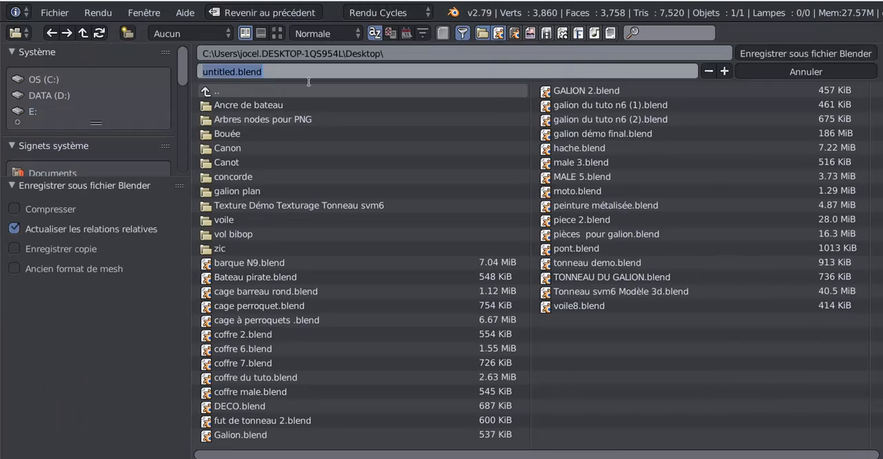
{"action": "type", "text": "co"}
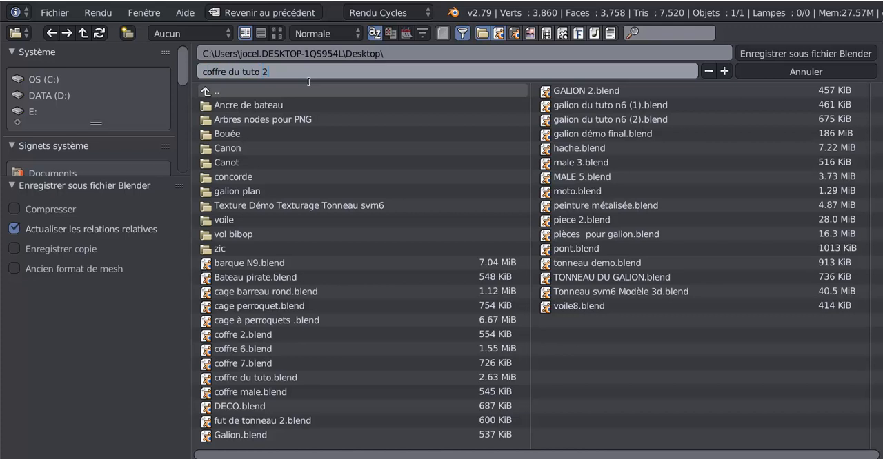
{"action": "type", "text": "ffre du tuto 2"}
{"action": "left_click", "coordinate": [752, 53]}
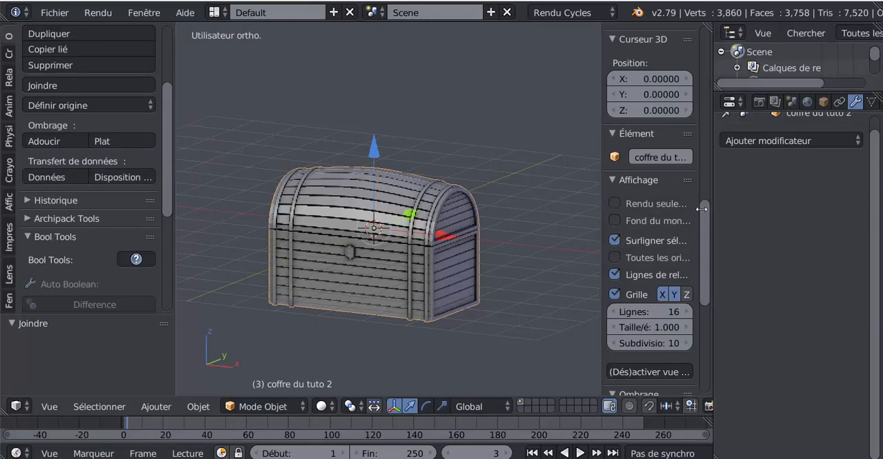
Hide the 3D view's properties sidebar and save the file again.
{"action": "key", "text": "n"}
{"action": "scroll", "coordinate": [617, 244], "scroll_direction": "up", "scroll_amount": 4}
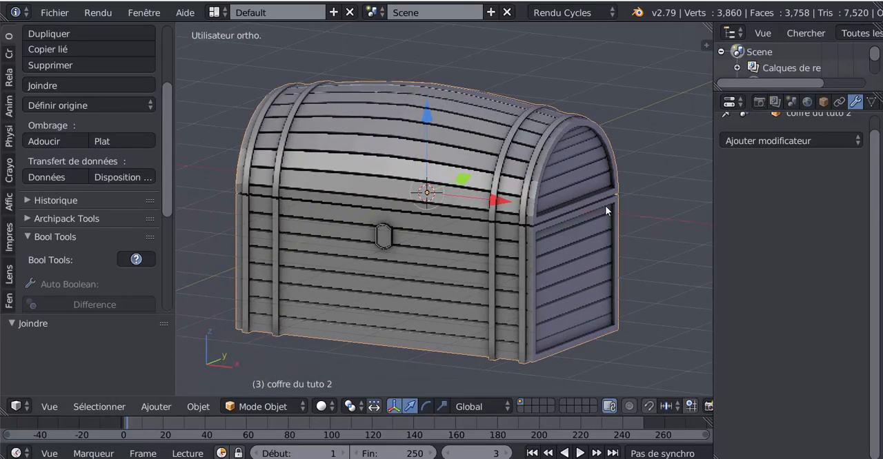
{"action": "left_click", "coordinate": [55, 13]}
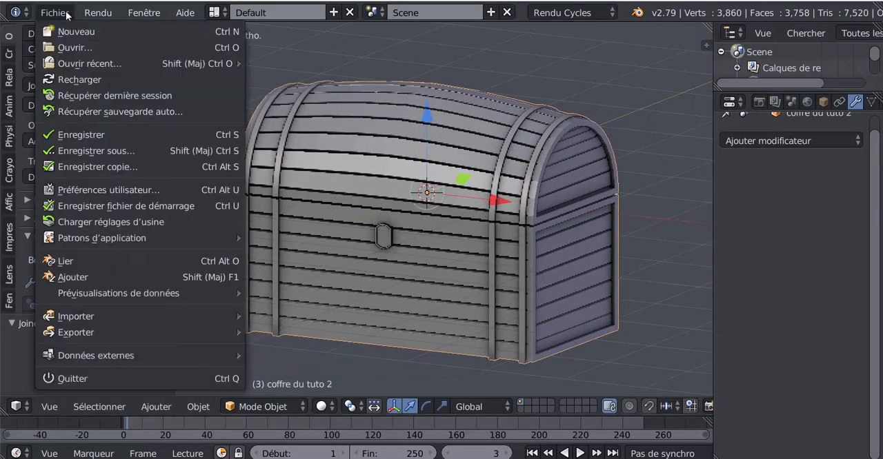
{"action": "left_click", "coordinate": [77, 135]}
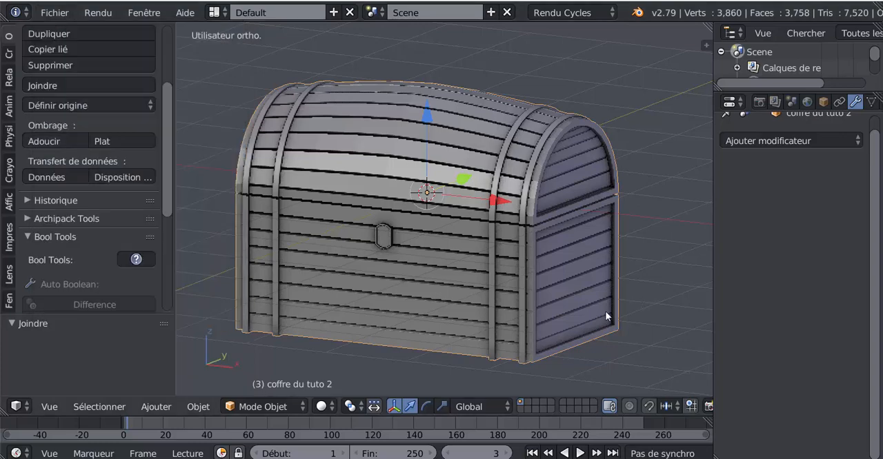
Examine the joined chest's front, lid joint and end panel from several angles.
{"action": "middle_click_drag", "start_coordinate": [598, 316], "coordinate": [424, 300]}
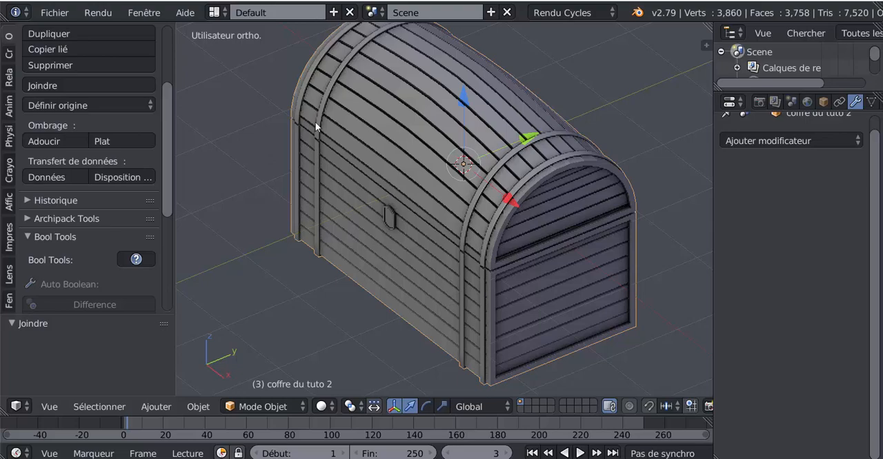
{"action": "middle_click_drag", "start_coordinate": [315, 122], "coordinate": [488, 253]}
{"action": "middle_click_drag", "start_coordinate": [455, 223], "coordinate": [437, 229]}
{"action": "scroll", "coordinate": [451, 203], "scroll_direction": "up", "scroll_amount": 8}
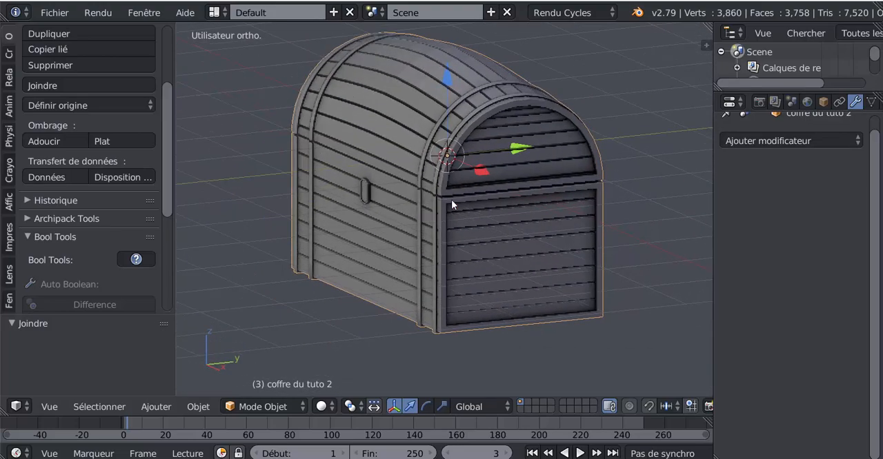
{"action": "scroll", "coordinate": [455, 208], "scroll_direction": "down", "scroll_amount": 6}
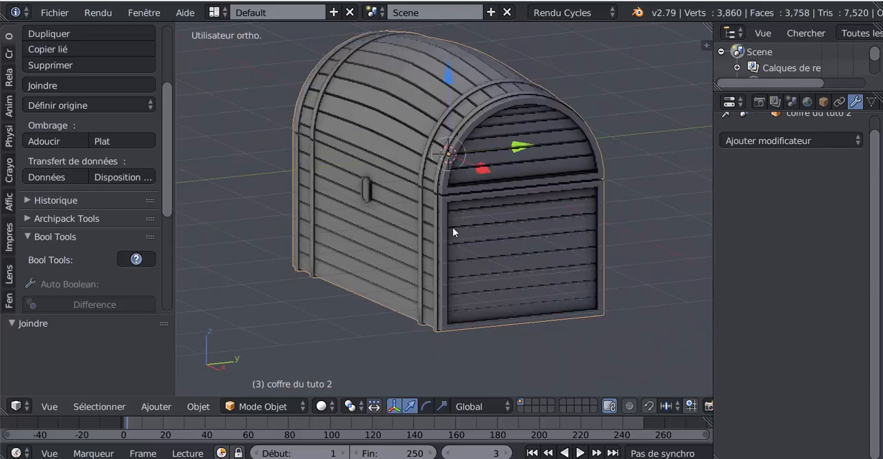
{"action": "middle_click_drag", "start_coordinate": [457, 235], "coordinate": [466, 223]}
{"action": "scroll", "coordinate": [465, 223], "scroll_direction": "up", "scroll_amount": 3}
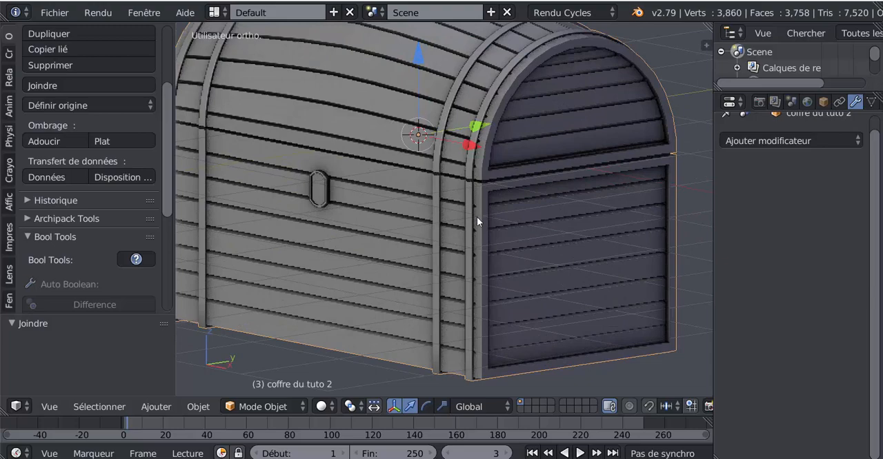
In Edit Mode with edge selection, add one centred loop cut inside the groove between the lid and the base.
{"action": "key", "text": "Tab"}
{"action": "scroll", "coordinate": [476, 217], "scroll_direction": "up", "scroll_amount": 5}
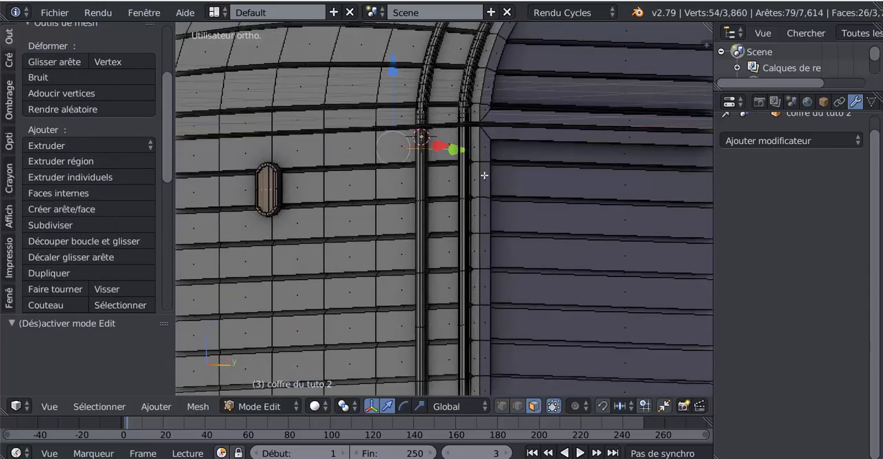
{"action": "middle_click_drag", "start_coordinate": [479, 186], "coordinate": [454, 232], "text": "shift"}
{"action": "scroll", "coordinate": [453, 232], "scroll_direction": "up", "scroll_amount": 3}
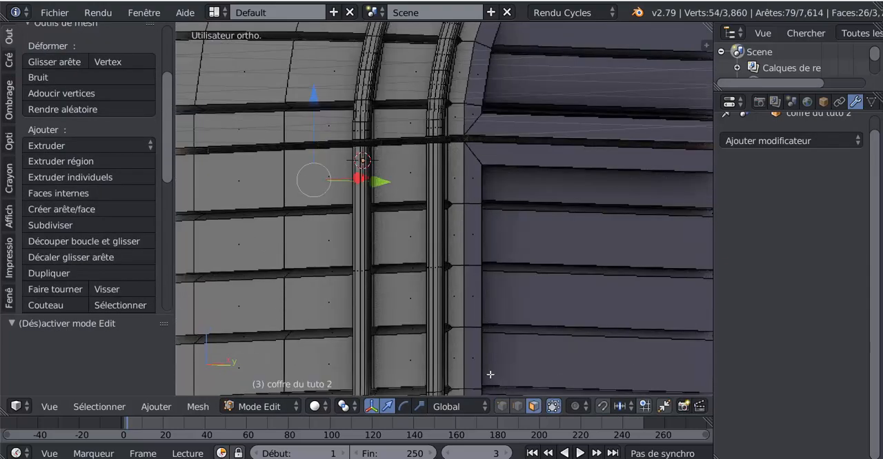
{"action": "left_click", "coordinate": [518, 407]}
{"action": "middle_click_drag", "start_coordinate": [502, 189], "coordinate": [491, 217]}
{"action": "scroll", "coordinate": [490, 217], "scroll_direction": "up", "scroll_amount": 2}
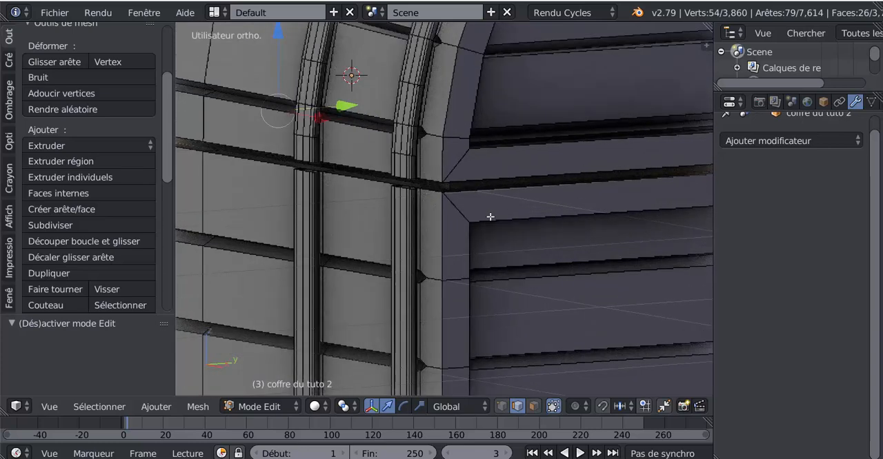
{"action": "scroll", "coordinate": [490, 216], "scroll_direction": "up", "scroll_amount": 6}
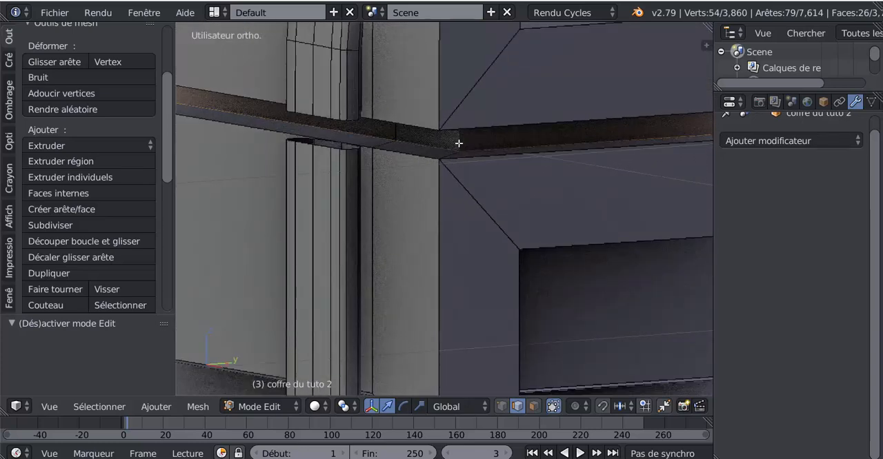
{"action": "key", "text": "ctrl+r"}
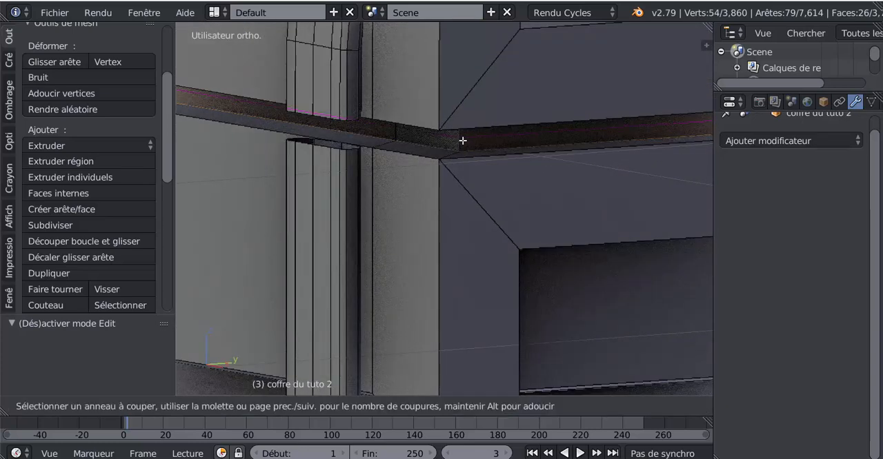
{"action": "left_click", "coordinate": [462, 140]}
{"action": "right_click", "coordinate": [462, 140]}
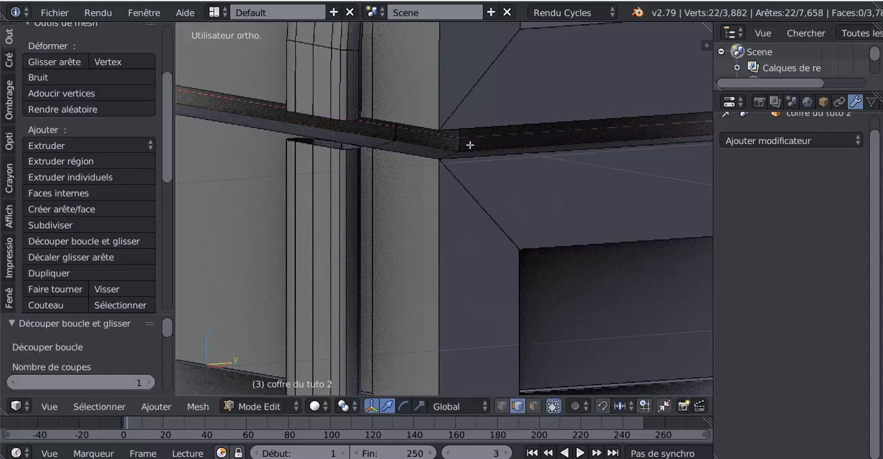
Rip the mesh along the new edge loop in the lid joint, leaving the ripped edges in place.
{"action": "key", "text": "v"}
{"action": "right_click", "coordinate": [469, 145]}
{"action": "scroll", "coordinate": [469, 144], "scroll_direction": "down", "scroll_amount": 5}
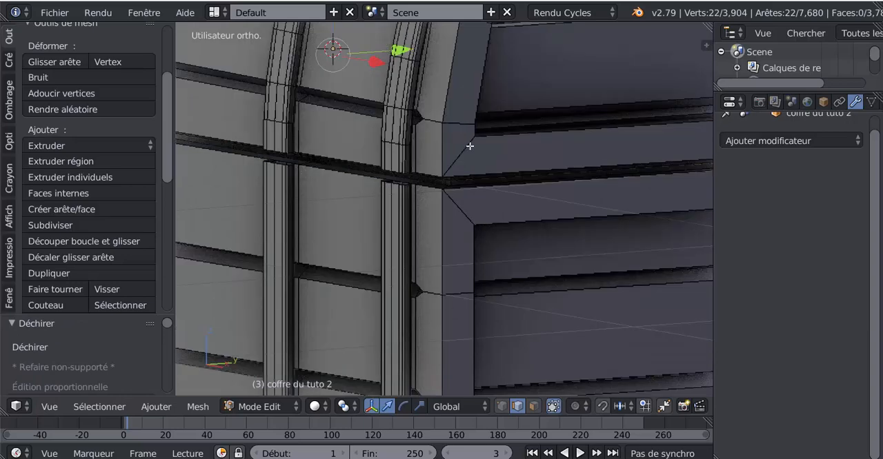
Select all geometry linked to the lid shell and to the two metal straps at one end of the lid.
{"action": "right_click", "coordinate": [467, 149]}
{"action": "right_click", "coordinate": [402, 111], "text": "shift"}
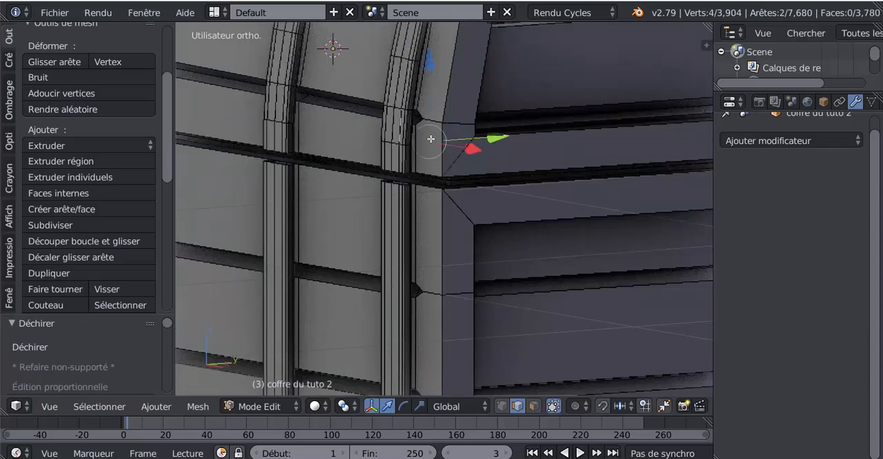
{"action": "scroll", "coordinate": [462, 166], "scroll_direction": "down", "scroll_amount": 1}
{"action": "scroll", "coordinate": [462, 166], "scroll_direction": "down", "scroll_amount": 1}
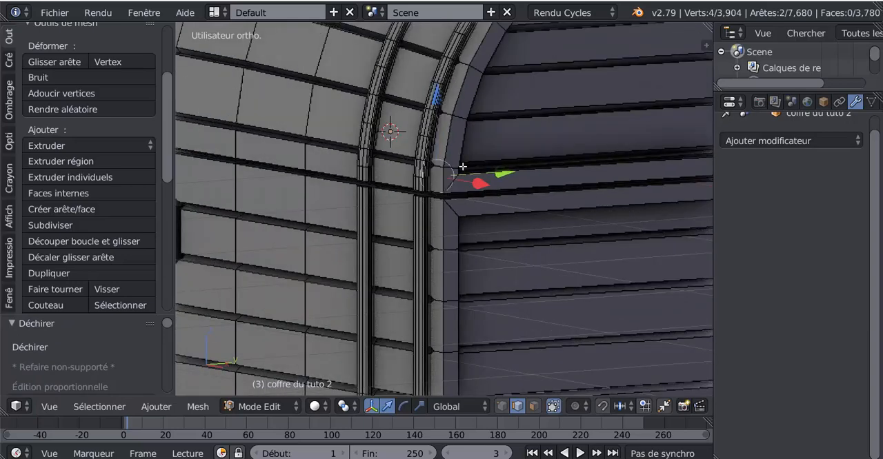
{"action": "key", "text": "ctrl+l"}
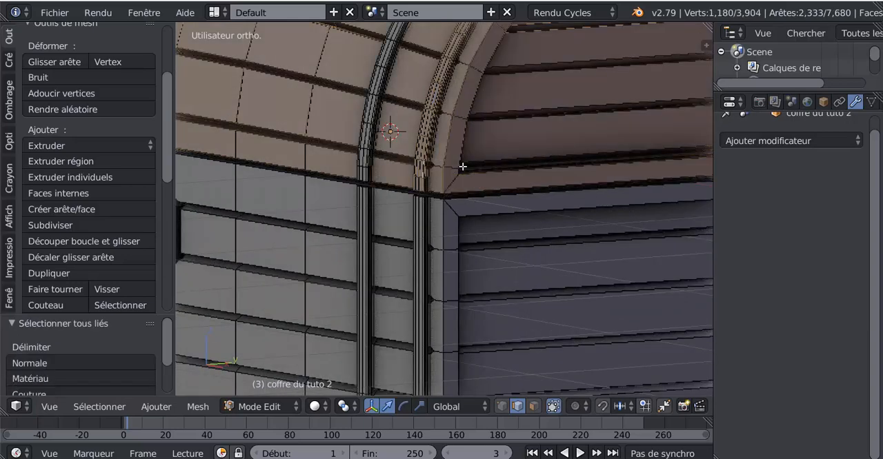
{"action": "right_click", "coordinate": [364, 141], "text": "shift"}
{"action": "right_click", "coordinate": [355, 178], "text": "alt+shift"}
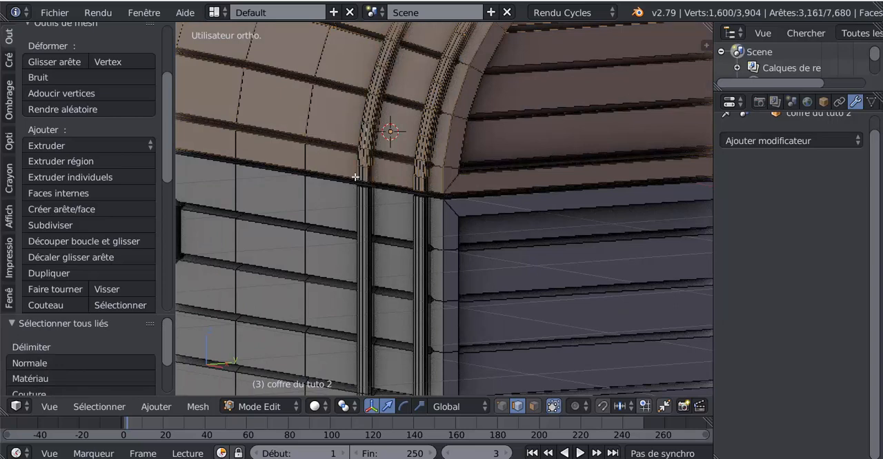
Add the lid's two straps at the other end to the selection and check the complete lid selection in wireframe.
{"action": "scroll", "coordinate": [358, 178], "scroll_direction": "down", "scroll_amount": 5}
{"action": "mouse_move", "coordinate": [445, 173]}
{"action": "middle_mouse_down"}
{"action": "mouse_move", "coordinate": [496, 200]}
{"action": "mouse_move", "coordinate": [527, 192]}
{"action": "mouse_move", "coordinate": [355, 173]}
{"action": "mouse_move", "coordinate": [368, 195]}
{"action": "mouse_move", "coordinate": [459, 168]}
{"action": "middle_mouse_up"}
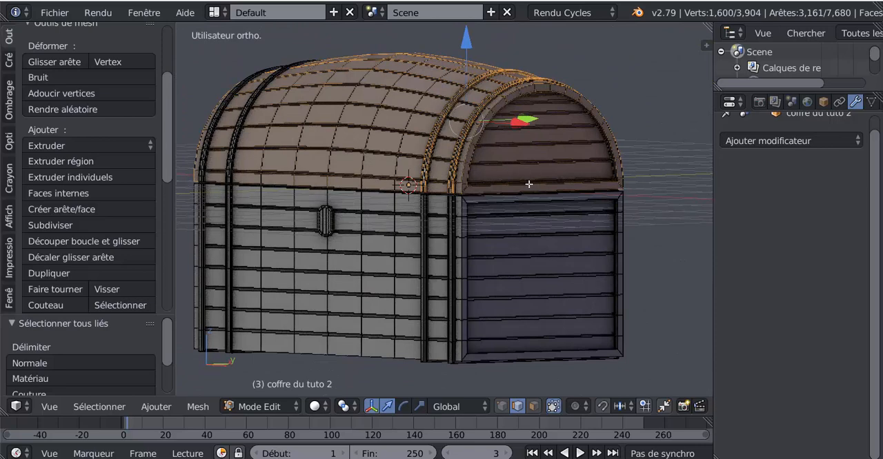
{"action": "middle_click_drag", "start_coordinate": [421, 170], "coordinate": [469, 172]}
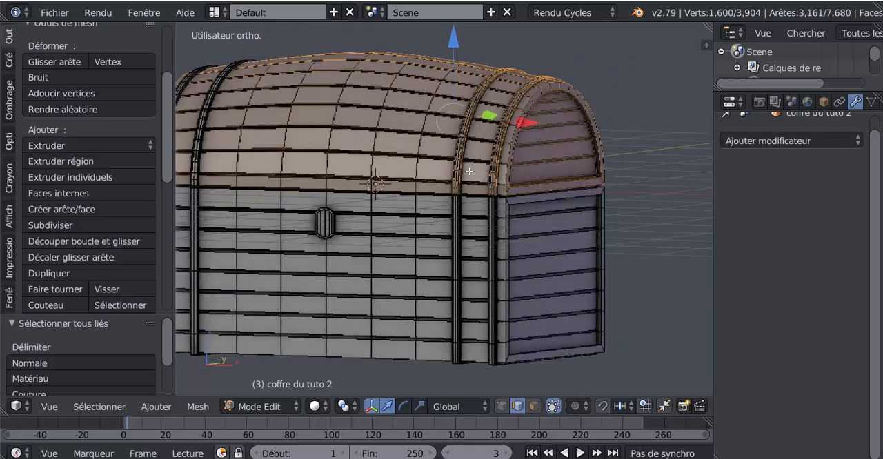
{"action": "middle_click_drag", "start_coordinate": [376, 167], "coordinate": [499, 180], "text": "shift"}
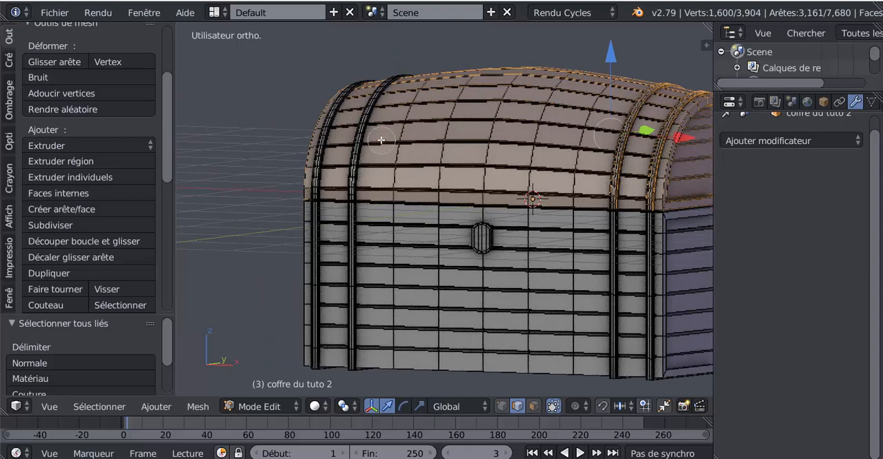
{"action": "left_click_drag", "start_coordinate": [363, 130], "coordinate": [319, 126]}
{"action": "right_click", "coordinate": [281, 120]}
{"action": "key", "text": "ctrl+l"}
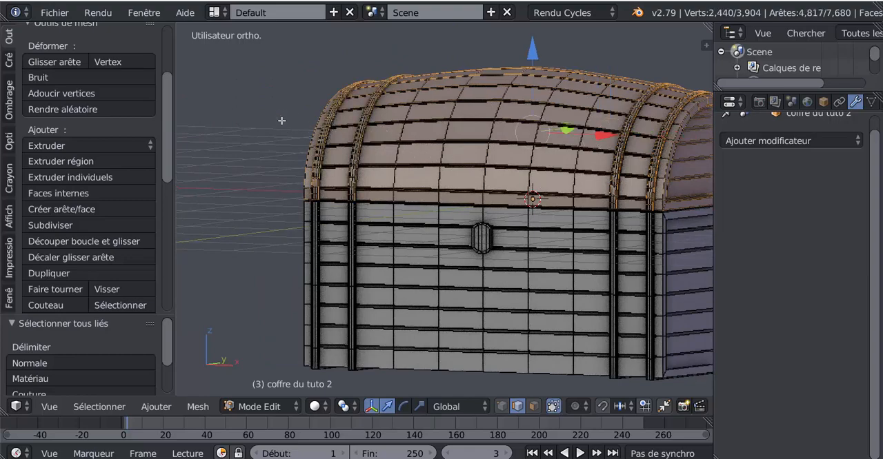
{"action": "key", "text": "z"}
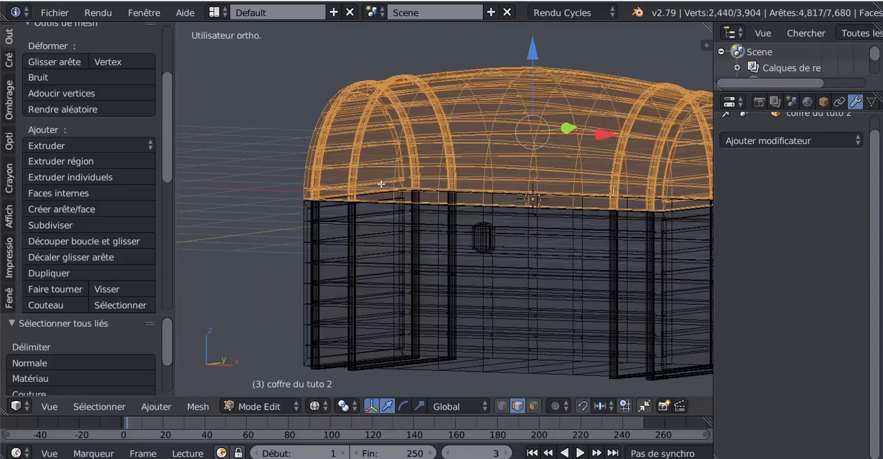
{"action": "mouse_move", "coordinate": [381, 183]}
{"action": "middle_mouse_down"}
{"action": "mouse_move", "coordinate": [387, 232]}
{"action": "mouse_move", "coordinate": [397, 223]}
{"action": "mouse_move", "coordinate": [365, 214]}
{"action": "mouse_move", "coordinate": [392, 206]}
{"action": "middle_mouse_up"}
{"action": "key", "text": "z"}
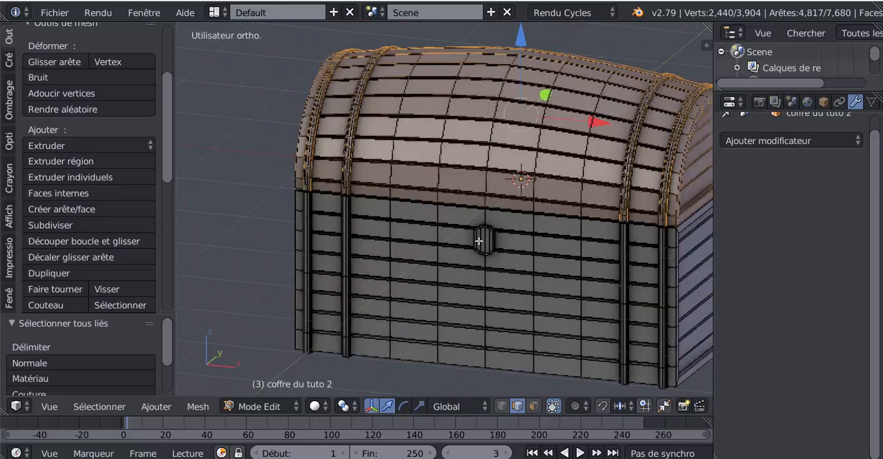
Separate the selected lid and straps into their own object and check in Object Mode that lid and base select individually.
{"action": "middle_click_drag", "start_coordinate": [479, 241], "coordinate": [305, 254]}
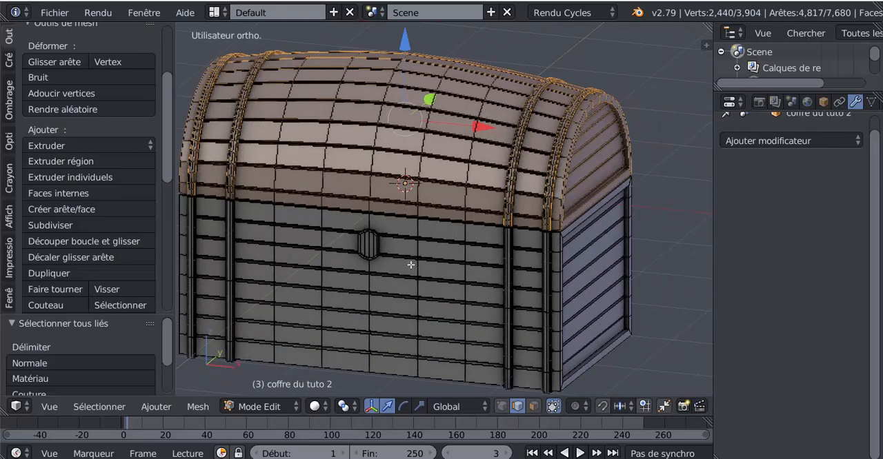
{"action": "key", "text": "p"}
{"action": "left_click", "coordinate": [663, 335]}
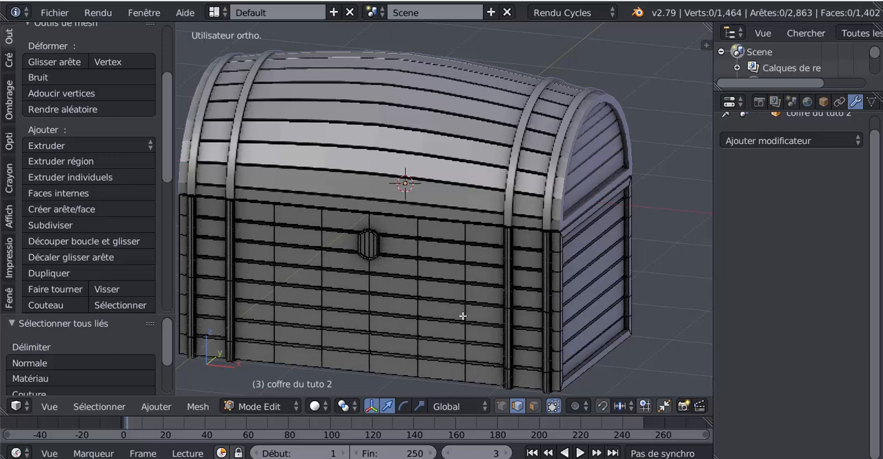
{"action": "key", "text": "Tab"}
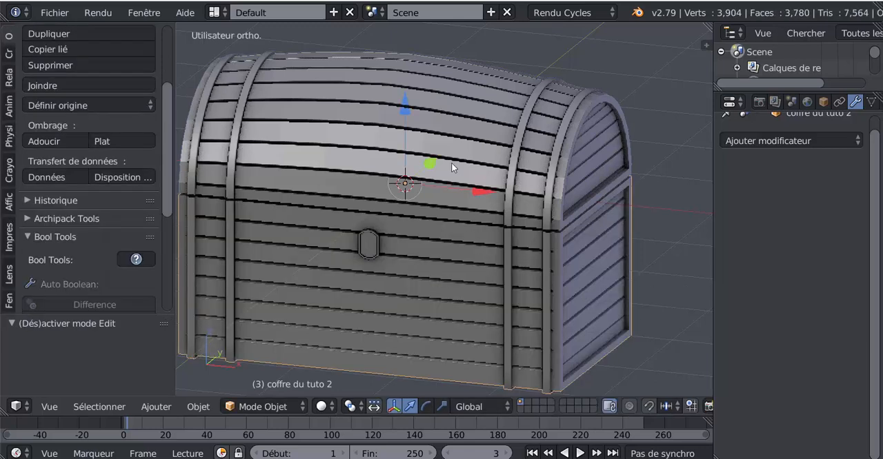
{"action": "right_click", "coordinate": [451, 163]}
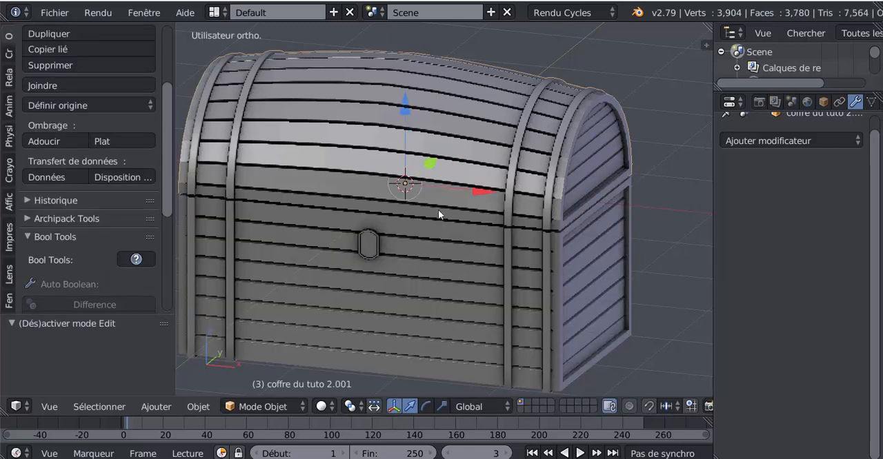
{"action": "right_click", "coordinate": [444, 282]}
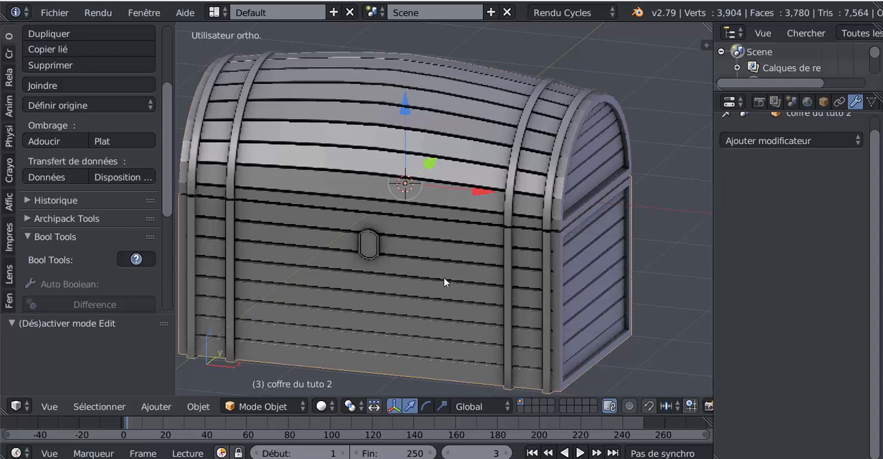
In Edit Mode on the lid, use vertex selection to pick the middle vertex of its lower back edge.
{"action": "right_click", "coordinate": [438, 152]}
{"action": "key", "text": "Tab"}
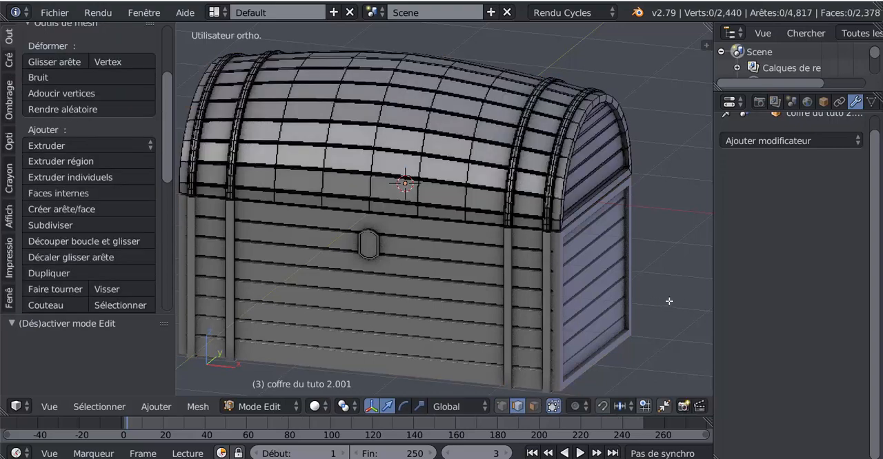
{"action": "middle_click_drag", "start_coordinate": [638, 306], "coordinate": [536, 306]}
{"action": "middle_click_drag", "start_coordinate": [593, 298], "coordinate": [469, 325]}
{"action": "left_click", "coordinate": [500, 408]}
{"action": "scroll", "coordinate": [518, 307], "scroll_direction": "up", "scroll_amount": 2}
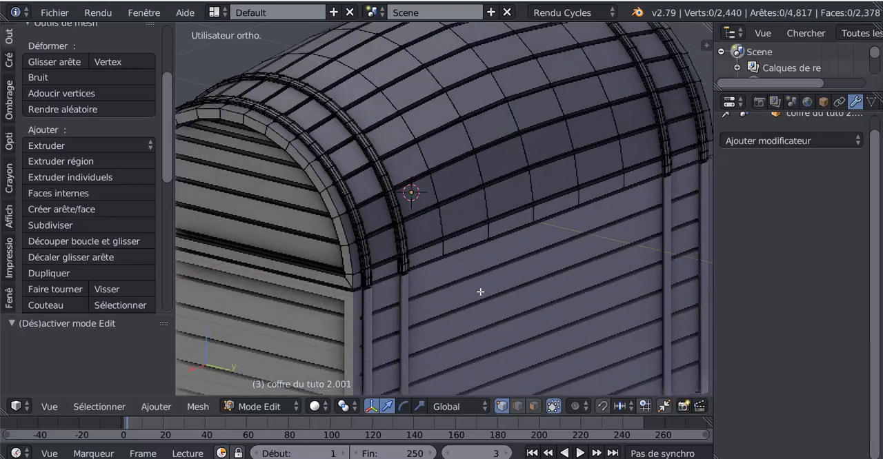
{"action": "middle_click_drag", "start_coordinate": [480, 292], "coordinate": [446, 266]}
{"action": "scroll", "coordinate": [500, 262], "scroll_direction": "up", "scroll_amount": 2}
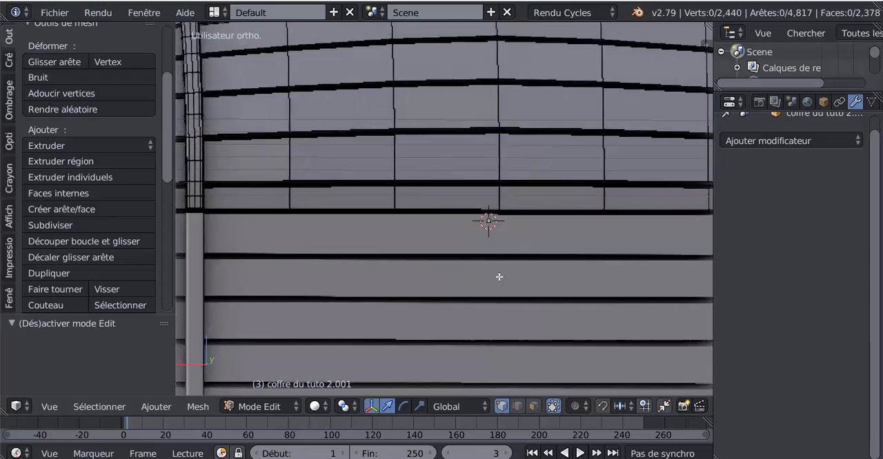
{"action": "right_click", "coordinate": [499, 207]}
{"action": "scroll", "coordinate": [443, 252], "scroll_direction": "down", "scroll_amount": 4}
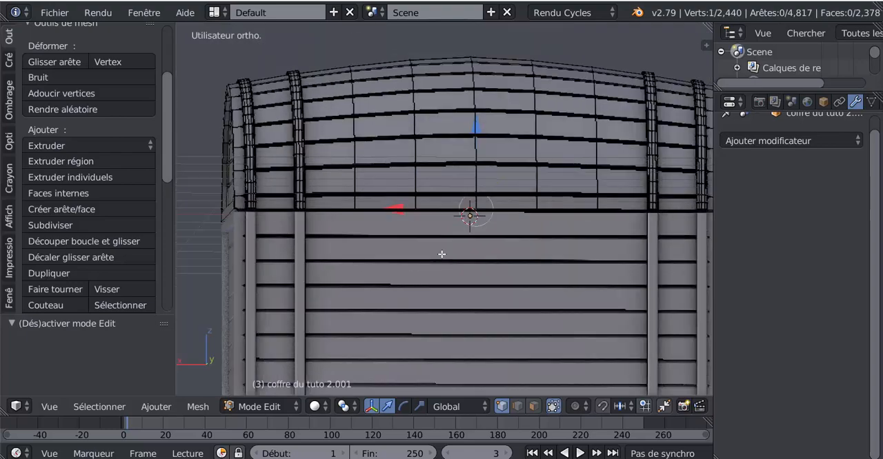
Set the pivot point to the 3D cursor and snap the cursor to the selected vertex on the lid's back edge.
{"action": "middle_click_drag", "start_coordinate": [506, 296], "coordinate": [522, 303]}
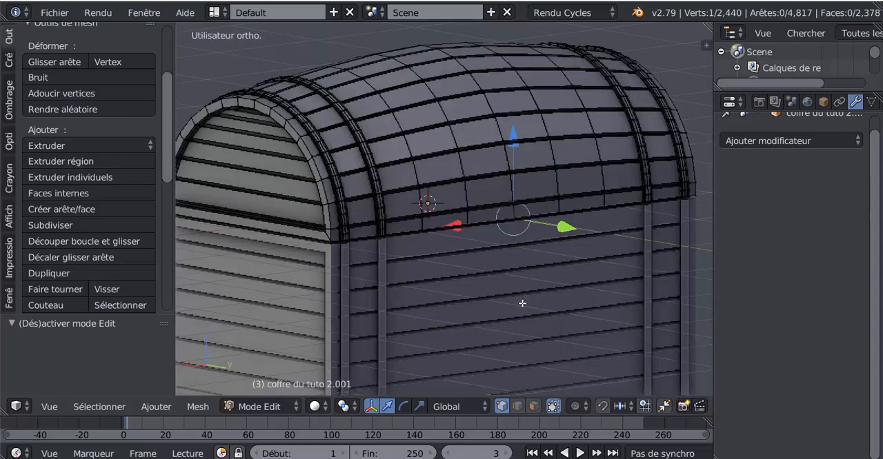
{"action": "left_click", "coordinate": [321, 403]}
{"action": "left_click", "coordinate": [347, 408]}
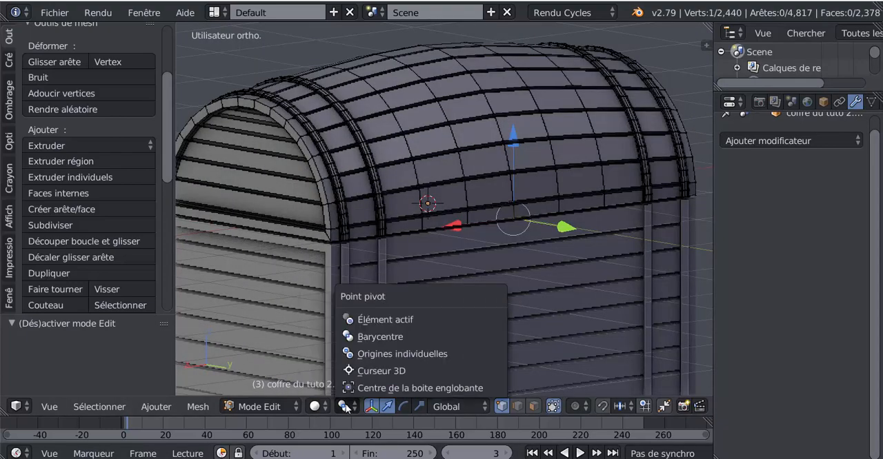
{"action": "left_click", "coordinate": [356, 373]}
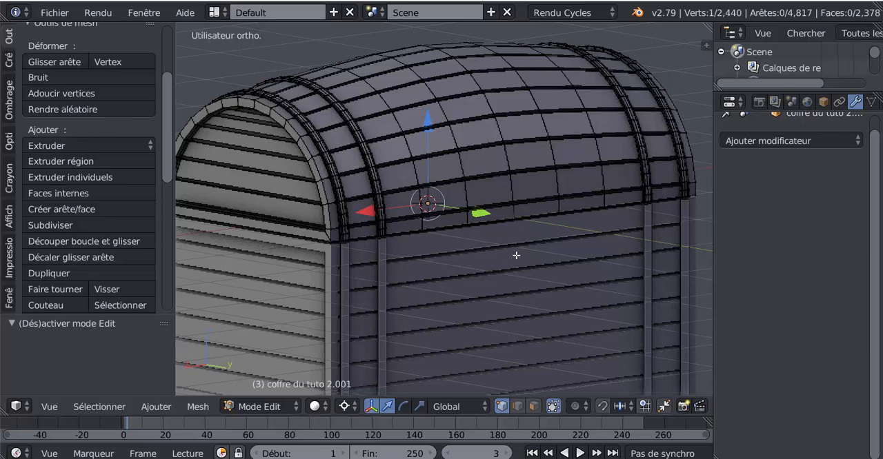
{"action": "key", "text": "shift+s"}
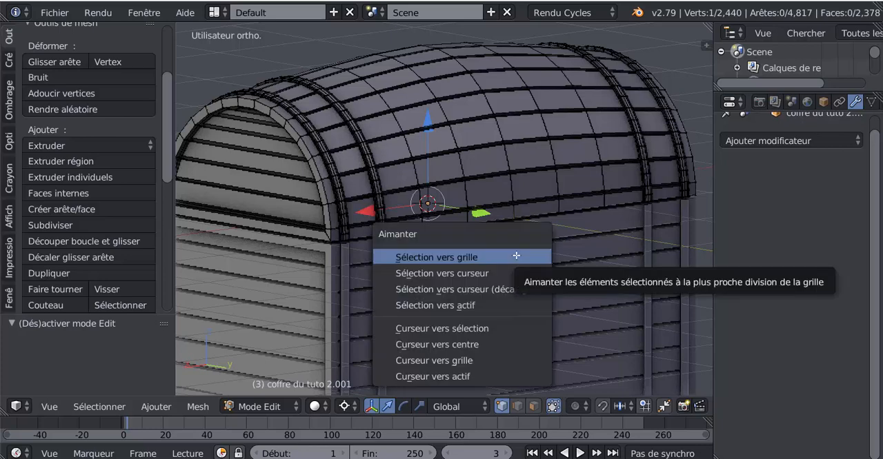
{"action": "left_click", "coordinate": [471, 328]}
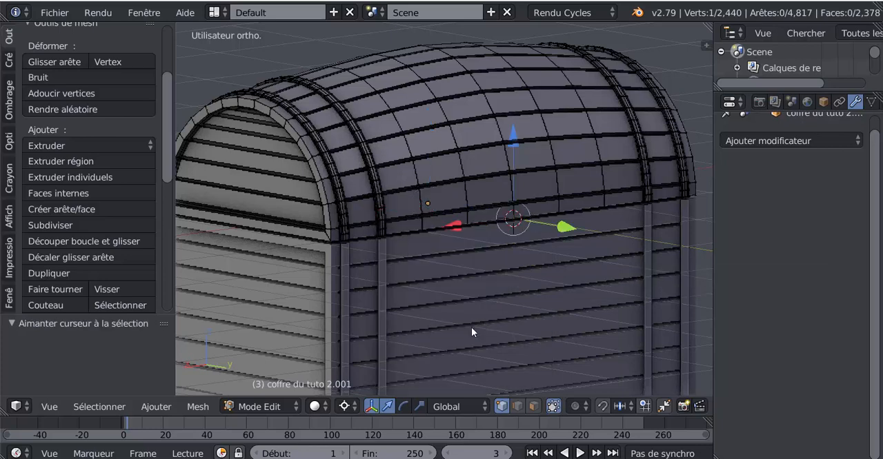
{"action": "scroll", "coordinate": [565, 224], "scroll_direction": "up", "scroll_amount": 3}
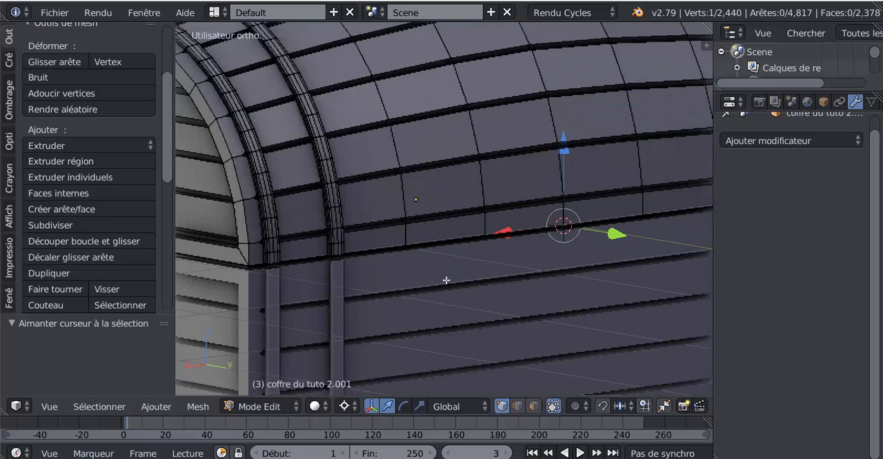
{"action": "scroll", "coordinate": [447, 284], "scroll_direction": "down", "scroll_amount": 5}
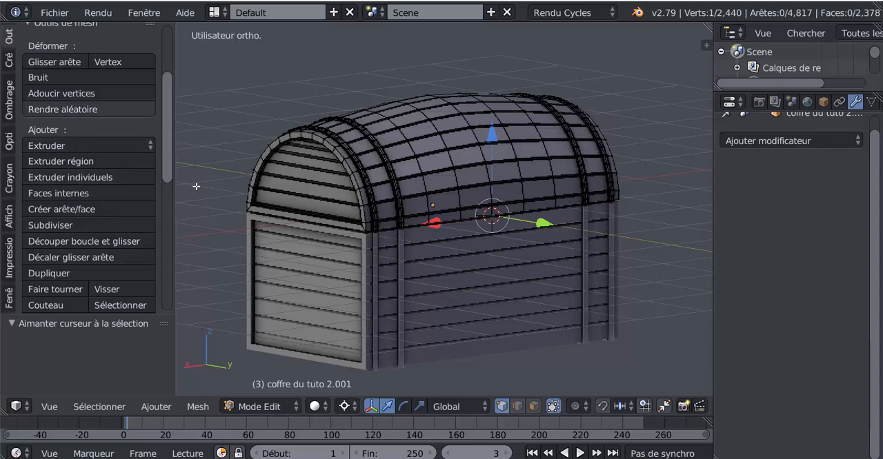
Return to Object Mode and set the lid's origin to the 3D cursor at the hinge edge.
{"action": "key", "text": "Tab"}
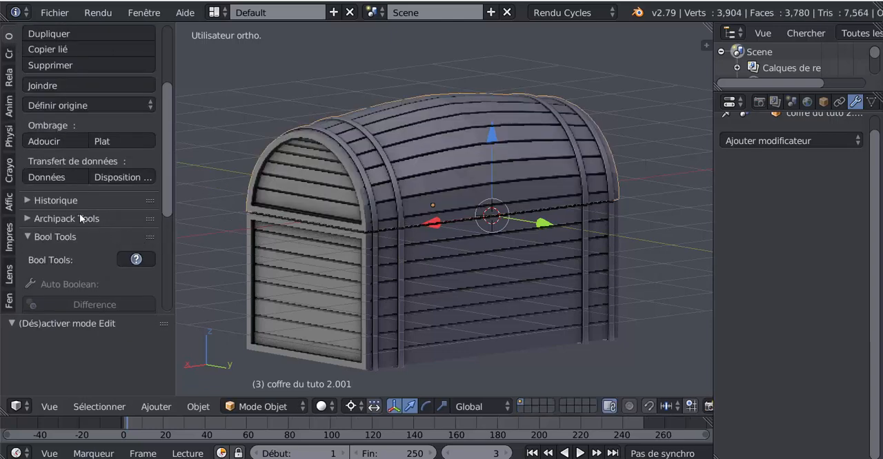
{"action": "scroll", "coordinate": [171, 168], "scroll_direction": "up", "scroll_amount": 2}
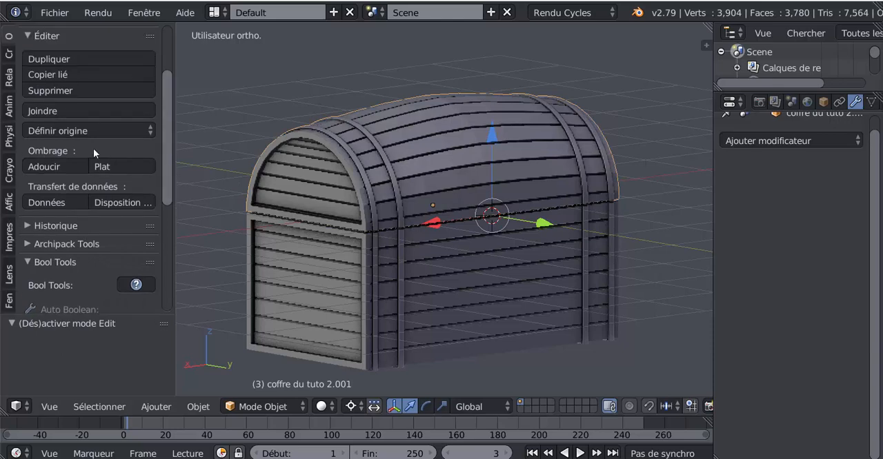
{"action": "left_click", "coordinate": [62, 131]}
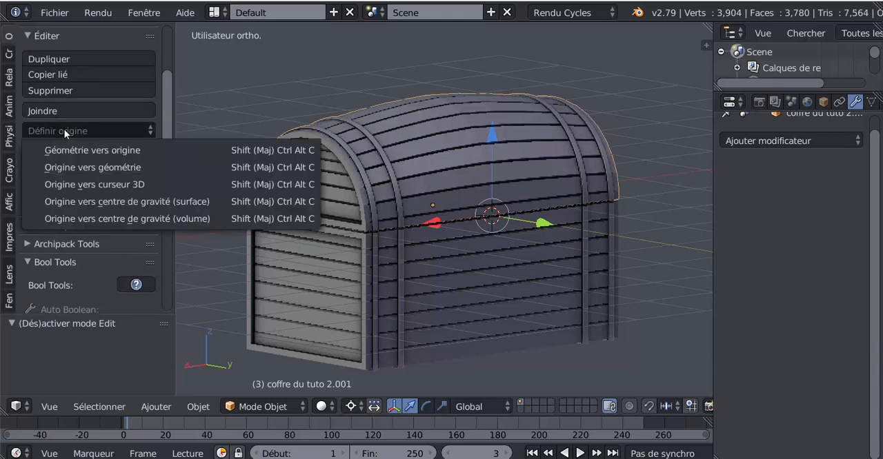
{"action": "left_click", "coordinate": [104, 184]}
{"action": "scroll", "coordinate": [513, 245], "scroll_direction": "up", "scroll_amount": 3}
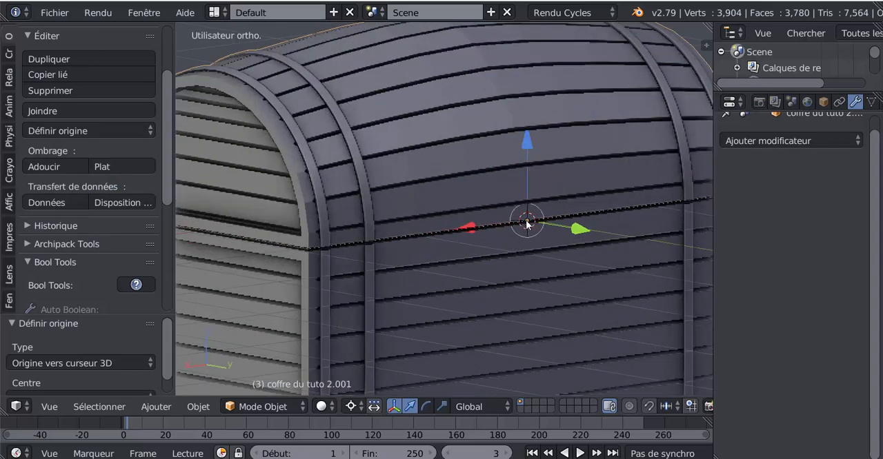
{"action": "scroll", "coordinate": [526, 224], "scroll_direction": "down", "scroll_amount": 4}
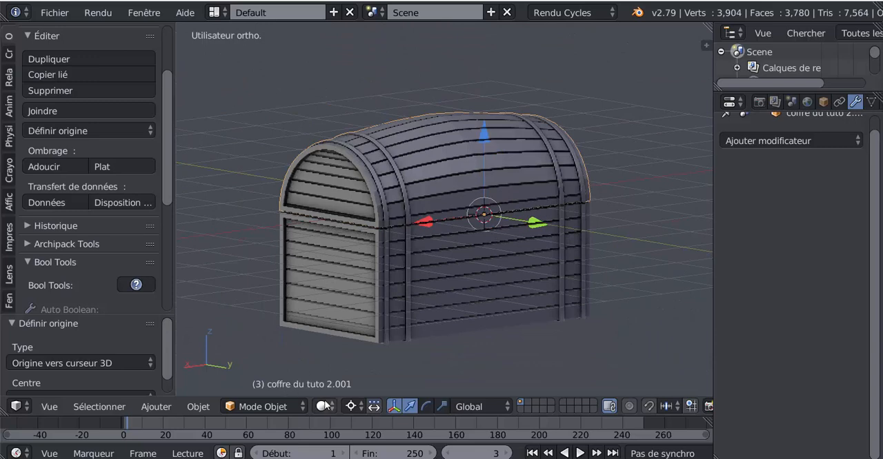
Set the pivot point to the median point (Barycentre) and test opening the lid around the global X axis.
{"action": "left_click", "coordinate": [351, 407]}
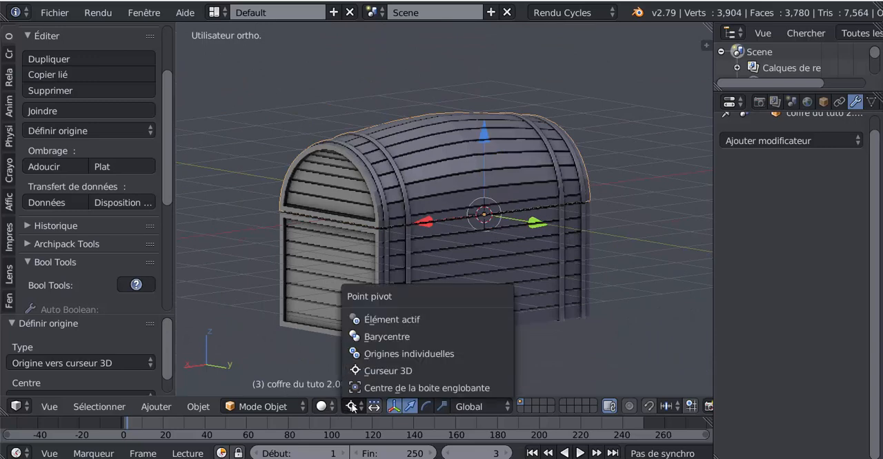
{"action": "left_click", "coordinate": [383, 337]}
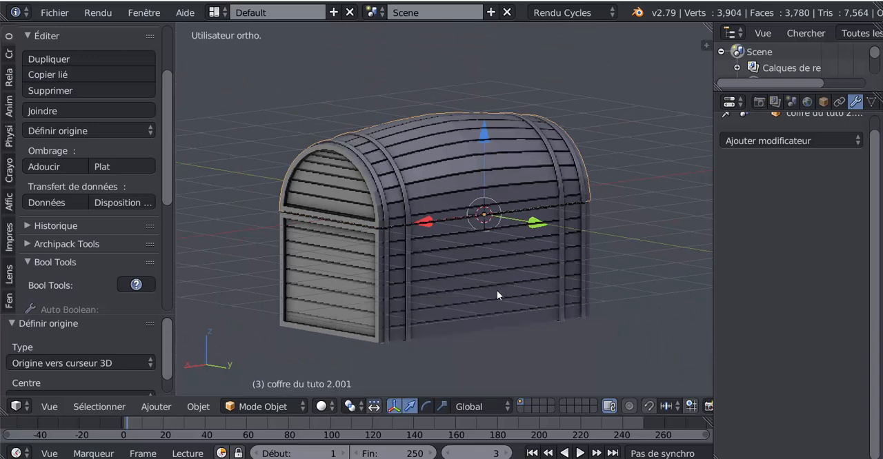
{"action": "middle_click_drag", "start_coordinate": [497, 291], "coordinate": [525, 291]}
{"action": "middle_click_drag", "start_coordinate": [562, 174], "coordinate": [564, 163]}
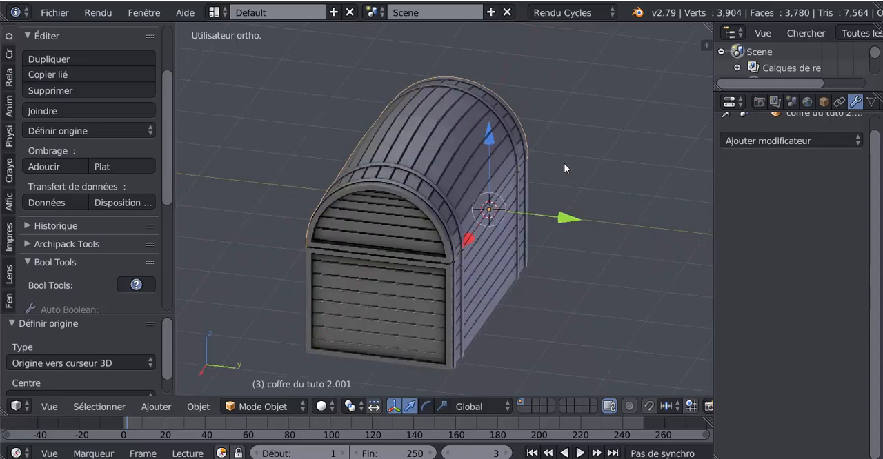
{"action": "scroll", "coordinate": [373, 235], "scroll_direction": "down", "scroll_amount": 2}
{"action": "scroll", "coordinate": [549, 283], "scroll_direction": "up", "scroll_amount": 2}
{"action": "key", "text": "r"}
{"action": "key", "text": "x"}
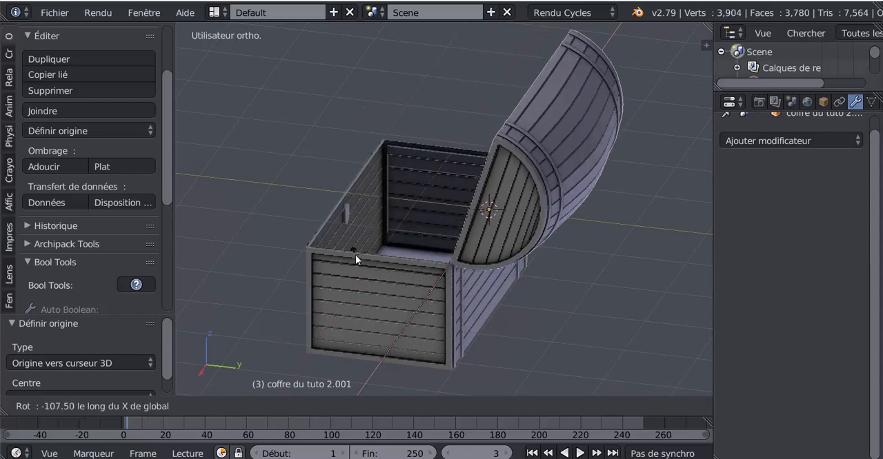
{"action": "key", "text": "Escape"}
Parent the lid to the chest base using the Object (Objet) parent type.
{"action": "middle_click_drag", "start_coordinate": [442, 310], "coordinate": [497, 284]}
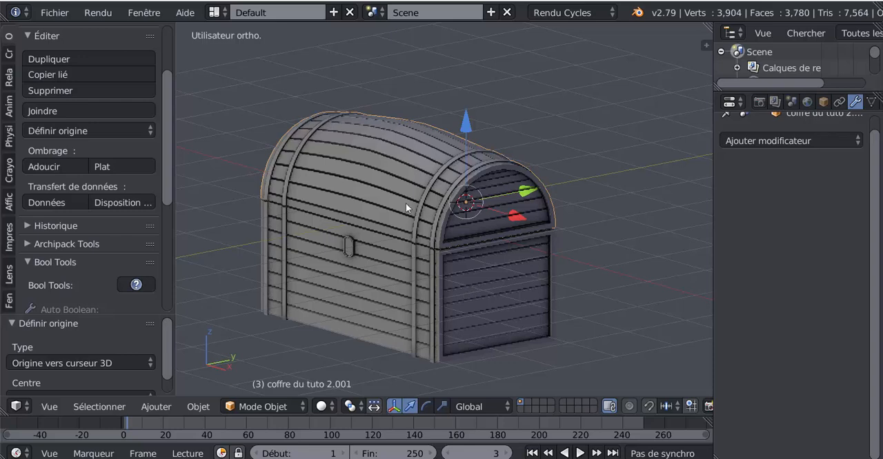
{"action": "right_click", "coordinate": [379, 292]}
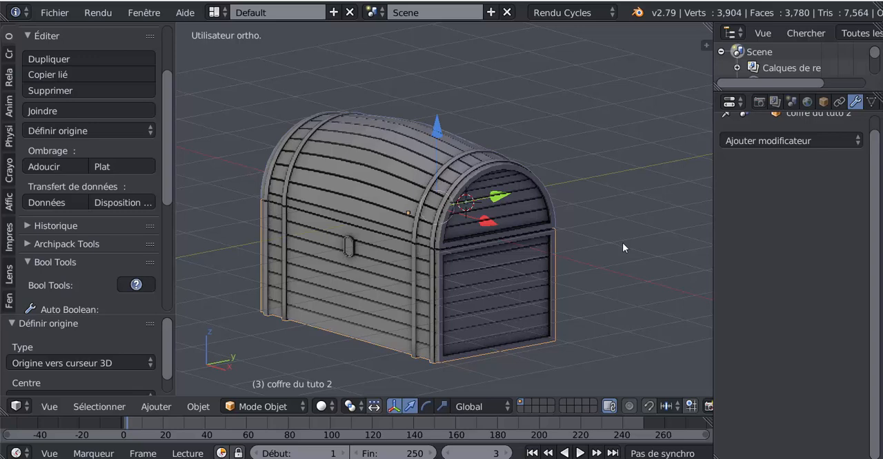
{"action": "middle_click_drag", "start_coordinate": [623, 240], "coordinate": [480, 318]}
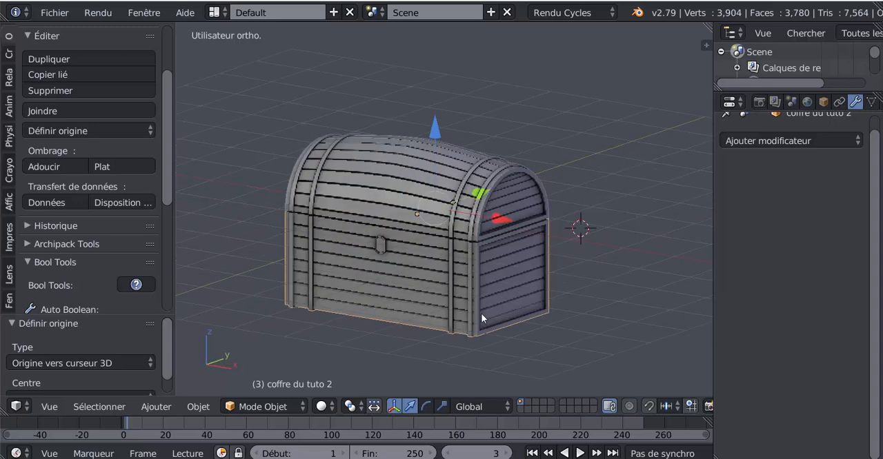
{"action": "scroll", "coordinate": [480, 316], "scroll_direction": "up", "scroll_amount": 3}
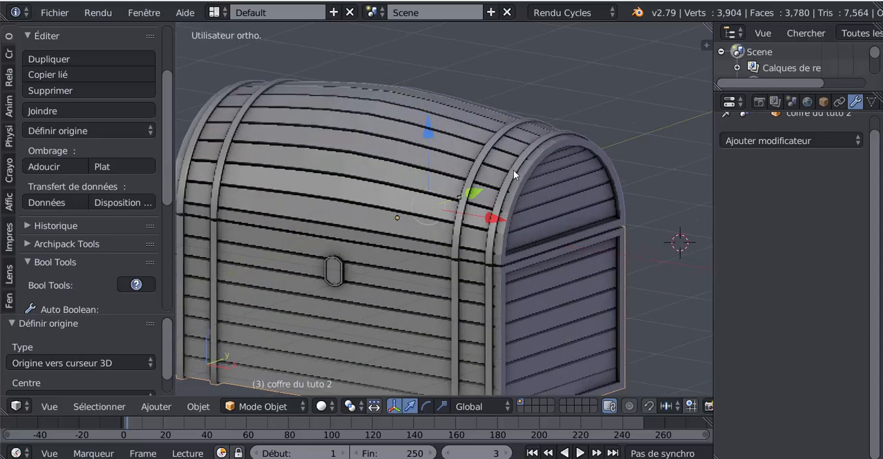
{"action": "key", "text": "shift+d"}
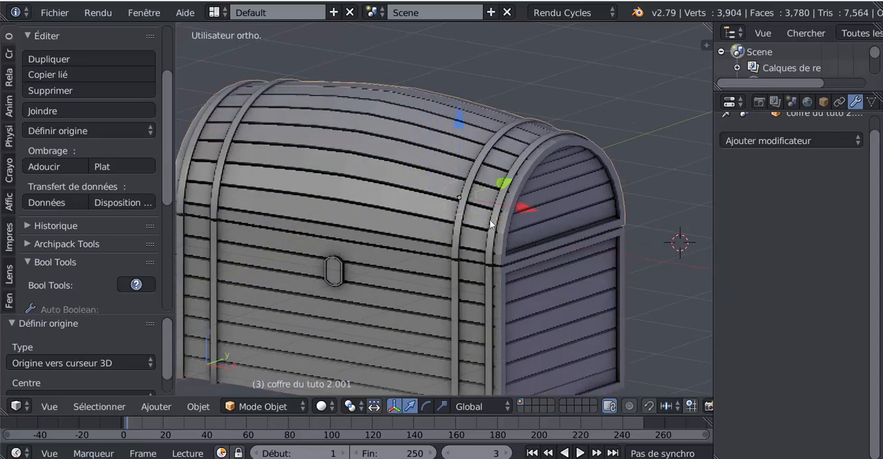
{"action": "right_click", "coordinate": [422, 322]}
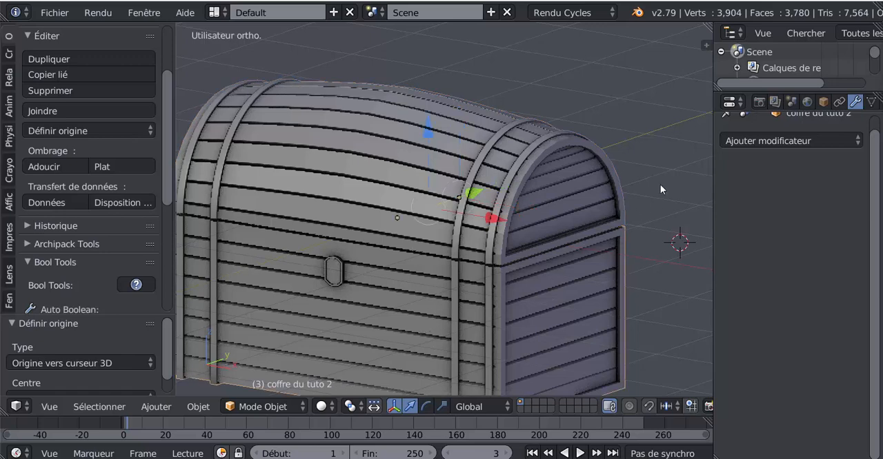
{"action": "key", "text": "ctrl+p"}
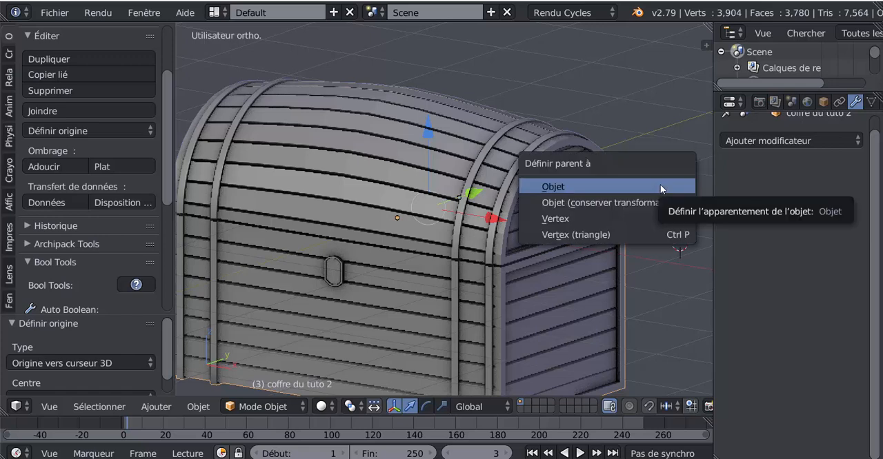
{"action": "left_click", "coordinate": [611, 187]}
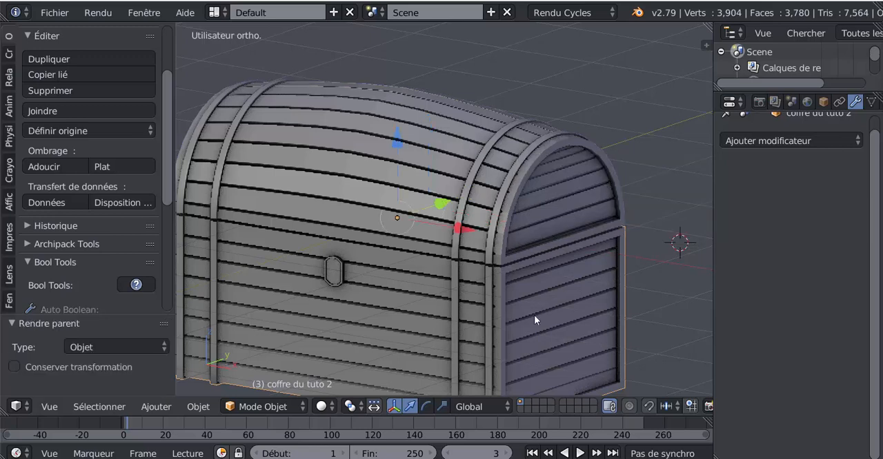
Test the parenting by moving the base and rotating the lid about -54° around the global X axis, and undo the test.
{"action": "key", "text": "g"}
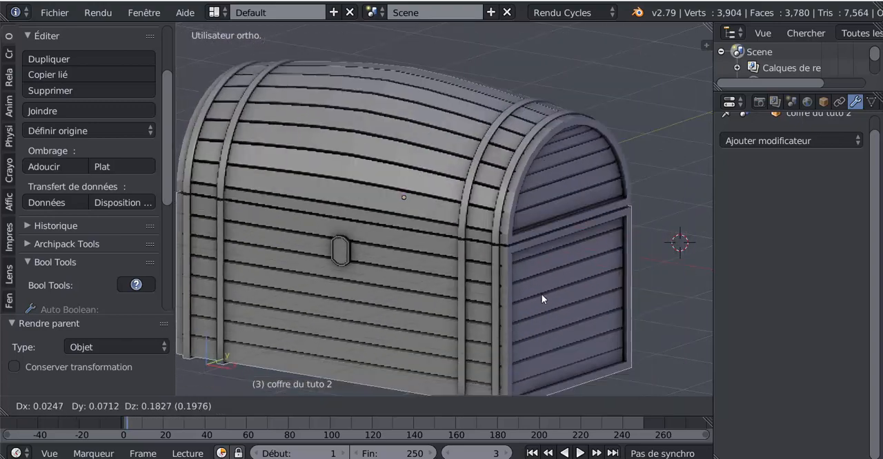
{"action": "left_click", "coordinate": [541, 294]}
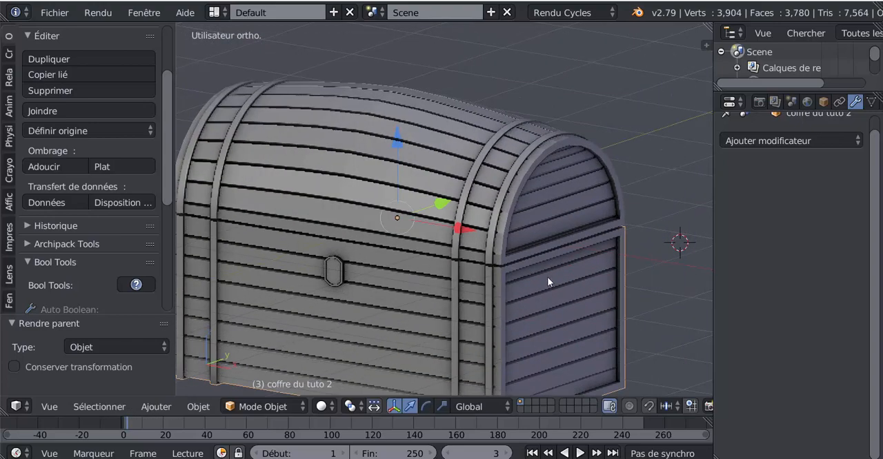
{"action": "scroll", "coordinate": [595, 249], "scroll_direction": "down", "scroll_amount": 2}
{"action": "scroll", "coordinate": [595, 250], "scroll_direction": "down", "scroll_amount": 1}
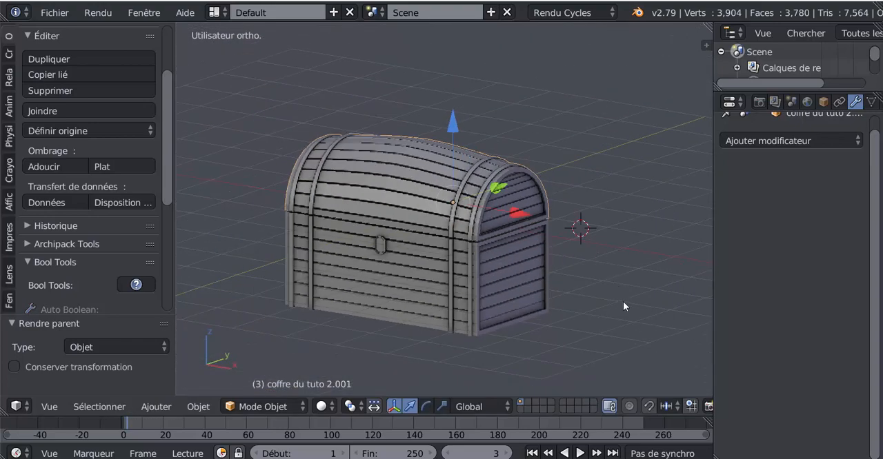
{"action": "key", "text": "r"}
{"action": "key", "text": "x"}
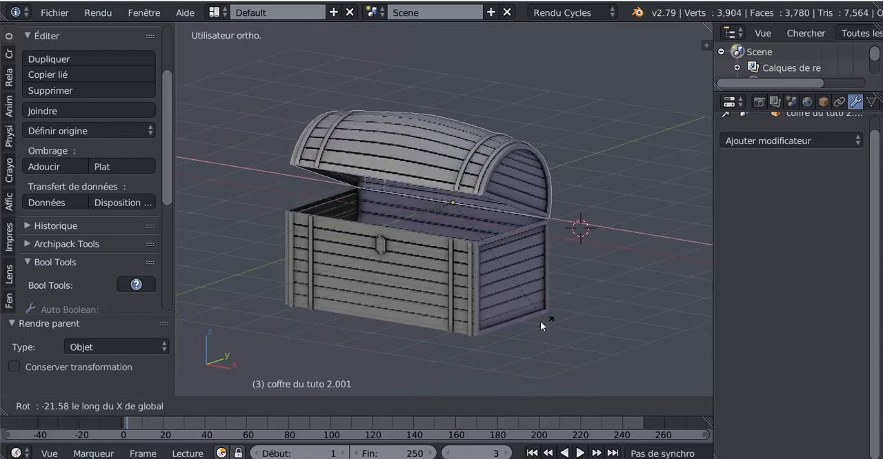
{"action": "left_click", "coordinate": [442, 325]}
{"action": "right_click", "coordinate": [413, 303]}
{"action": "key", "text": "g"}
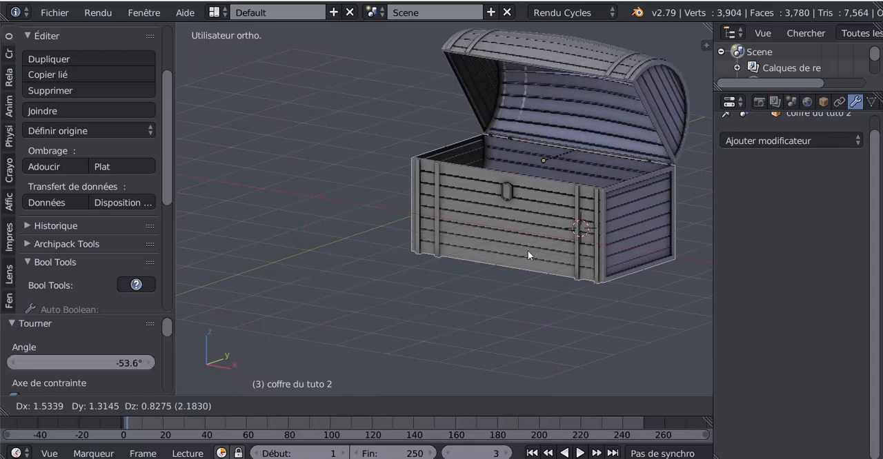
{"action": "left_click", "coordinate": [437, 274]}
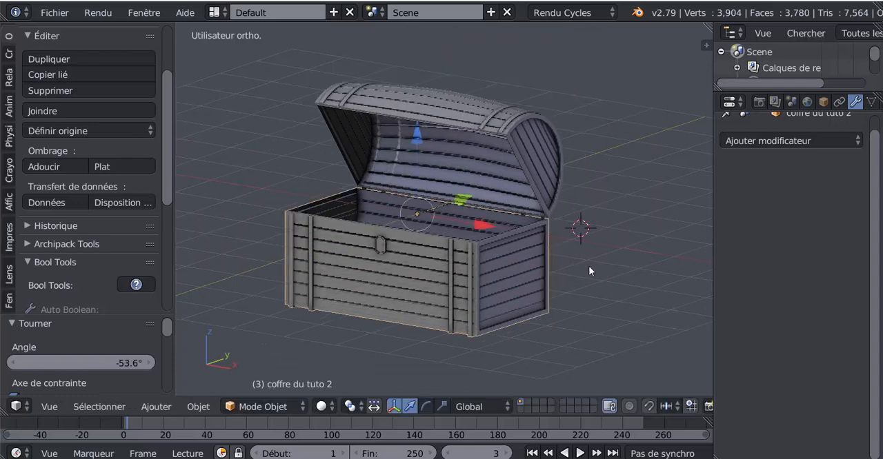
{"action": "key", "text": "ctrl+z"}
{"action": "key", "text": "ctrl+z"}
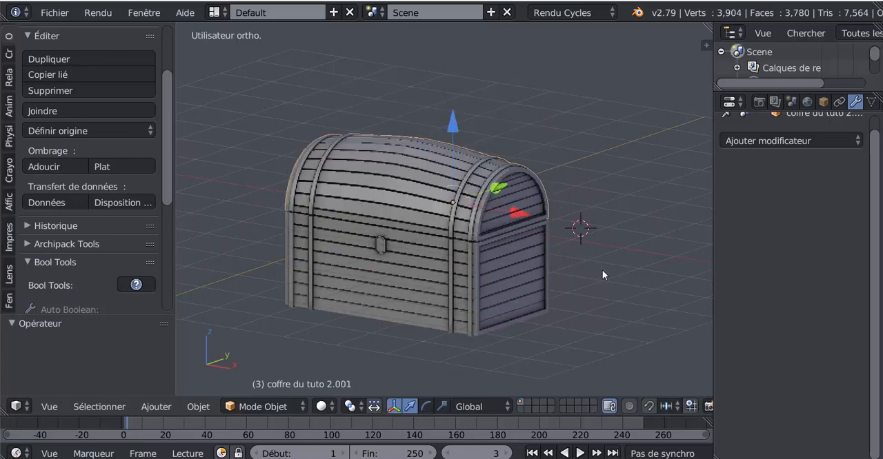
Open the lid by rotating it about -71° around the global X axis.
{"action": "middle_click_drag", "start_coordinate": [603, 269], "coordinate": [491, 272]}
{"action": "scroll", "coordinate": [491, 272], "scroll_direction": "up", "scroll_amount": 2}
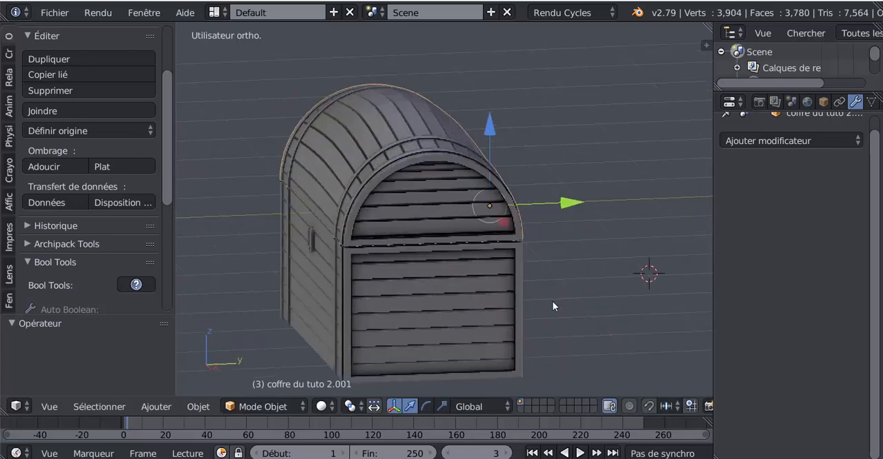
{"action": "key", "text": "r"}
{"action": "key", "text": "x"}
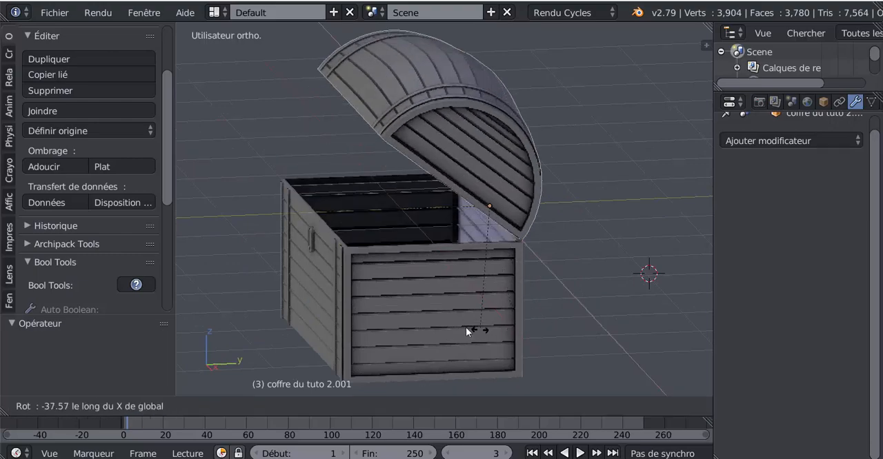
{"action": "left_click", "coordinate": [420, 298]}
In Edit Mode on the base, extrude the edge loop around its open upper rim and scale it inward to about 0.955.
{"action": "middle_click_drag", "start_coordinate": [477, 303], "coordinate": [605, 304]}
{"action": "scroll", "coordinate": [598, 277], "scroll_direction": "up", "scroll_amount": 3}
{"action": "scroll", "coordinate": [518, 269], "scroll_direction": "up", "scroll_amount": 2}
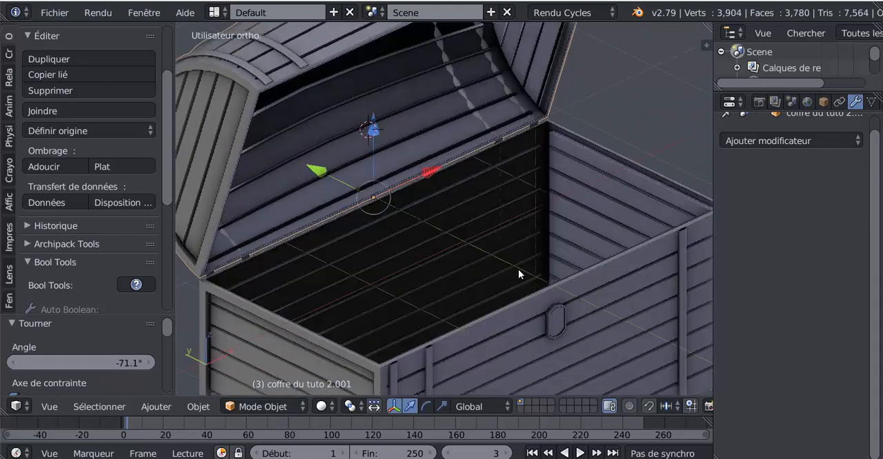
{"action": "right_click", "coordinate": [533, 316]}
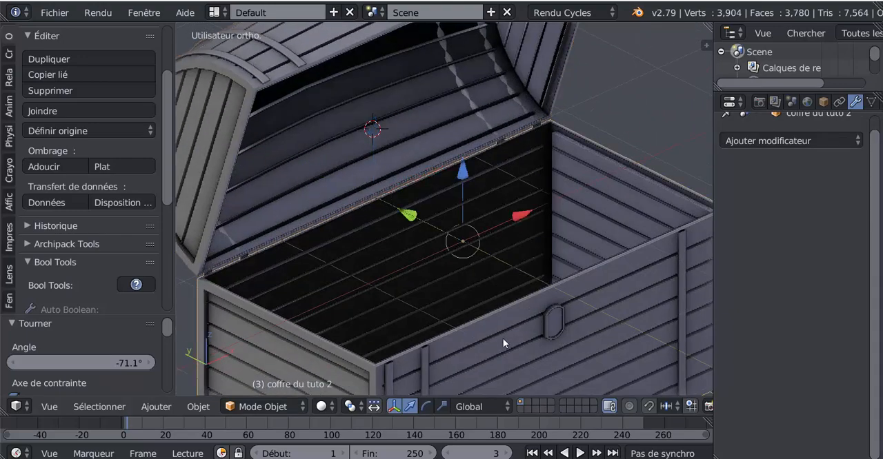
{"action": "key", "text": "Tab"}
{"action": "middle_click_drag", "start_coordinate": [572, 315], "coordinate": [420, 339], "text": "shift"}
{"action": "scroll", "coordinate": [453, 315], "scroll_direction": "up", "scroll_amount": 3}
{"action": "middle_click_drag", "start_coordinate": [547, 281], "coordinate": [630, 298]}
{"action": "right_click", "coordinate": [520, 240], "text": "alt"}
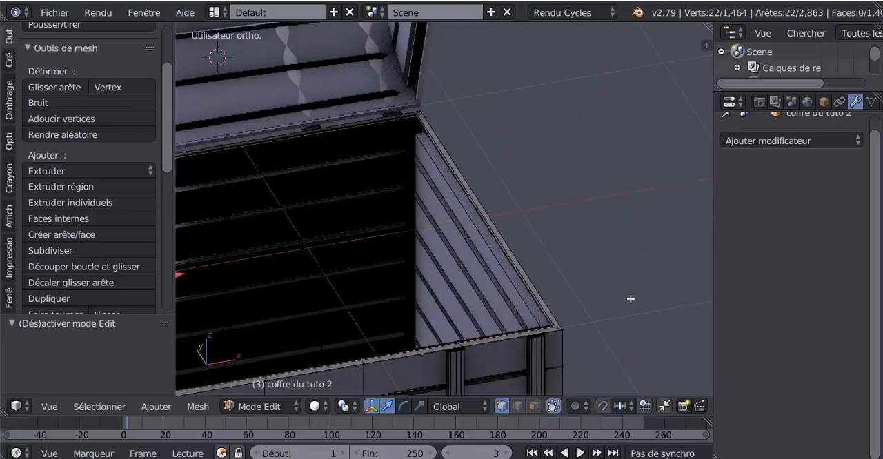
{"action": "scroll", "coordinate": [629, 301], "scroll_direction": "down", "scroll_amount": 4}
{"action": "middle_click_drag", "start_coordinate": [581, 339], "coordinate": [629, 334]}
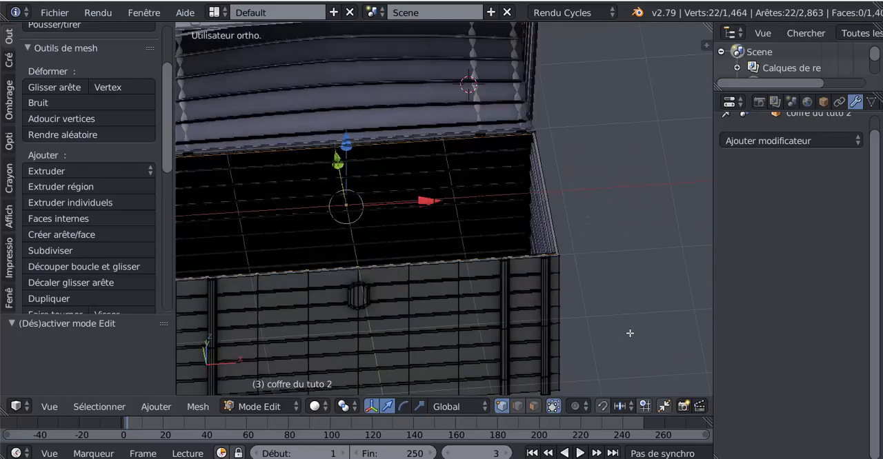
{"action": "key", "text": "e"}
{"action": "key", "text": "s"}
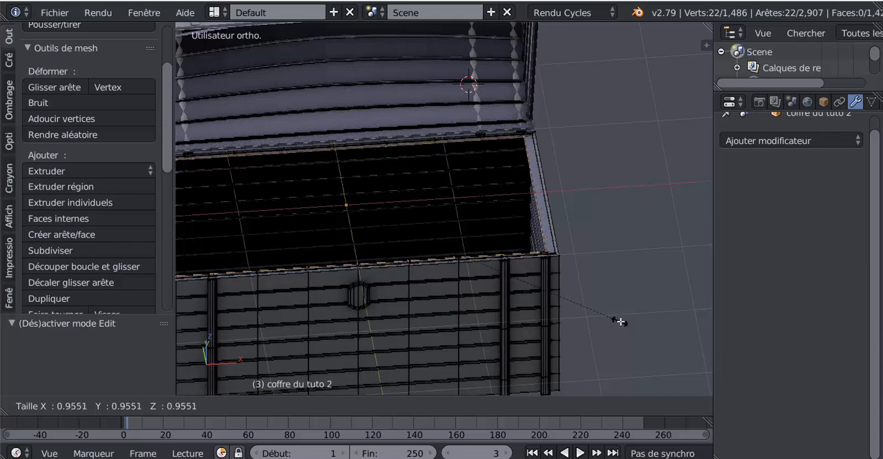
{"action": "left_click", "coordinate": [620, 321]}
Extrude the inner rim loop again and move it -1.404 along Z to form the inner walls.
{"action": "middle_click_drag", "start_coordinate": [660, 321], "coordinate": [617, 309]}
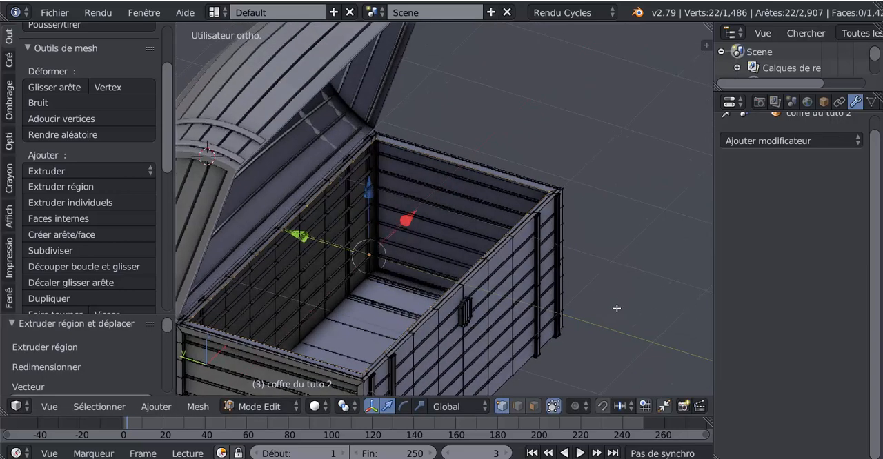
{"action": "key", "text": "e"}
{"action": "key", "text": "Escape"}
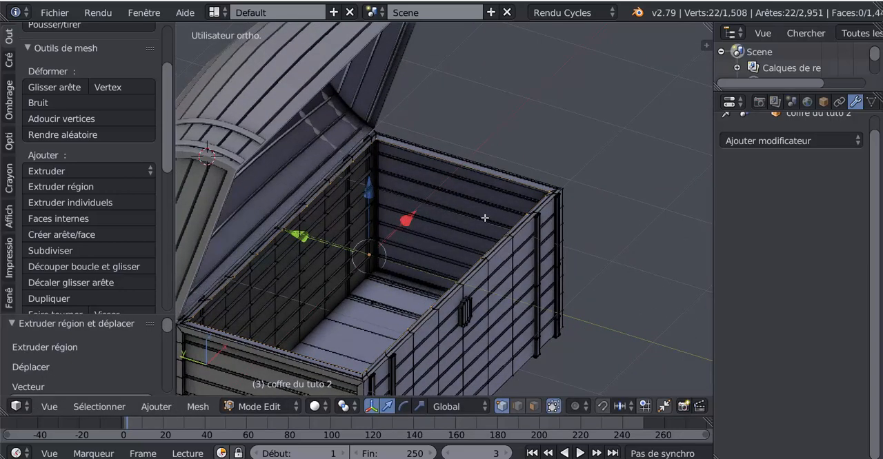
{"action": "key", "text": "g"}
{"action": "key", "text": "z"}
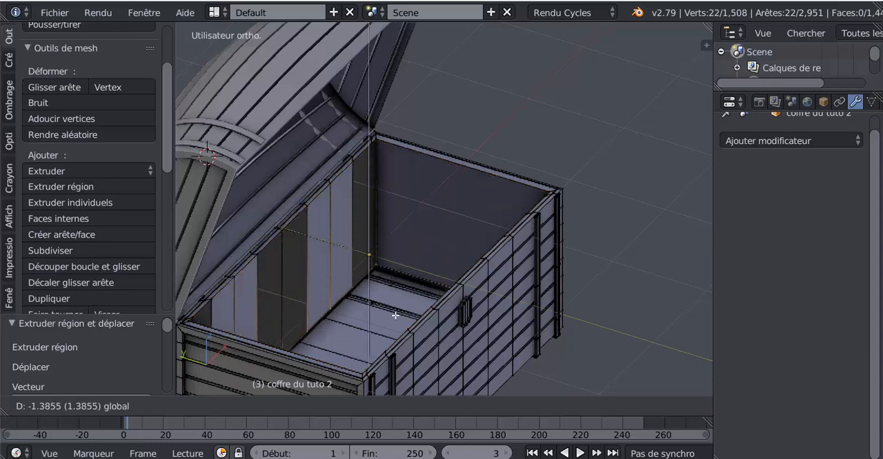
{"action": "left_click", "coordinate": [395, 317]}
In edge selection, deselect one end edge on each short side of the lowered loop and bridge the remaining edges with LoopTools to create the inner floor.
{"action": "middle_click_drag", "start_coordinate": [427, 351], "coordinate": [293, 324]}
{"action": "middle_click_drag", "start_coordinate": [363, 327], "coordinate": [434, 317]}
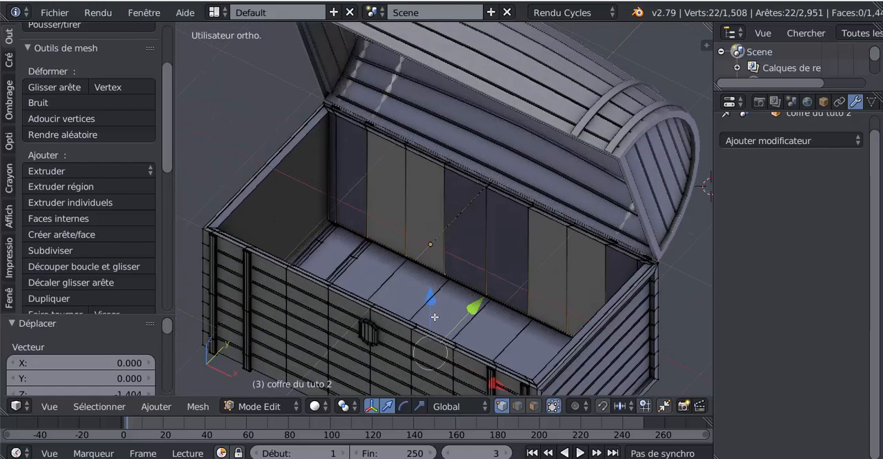
{"action": "middle_click_drag", "start_coordinate": [366, 262], "coordinate": [347, 270]}
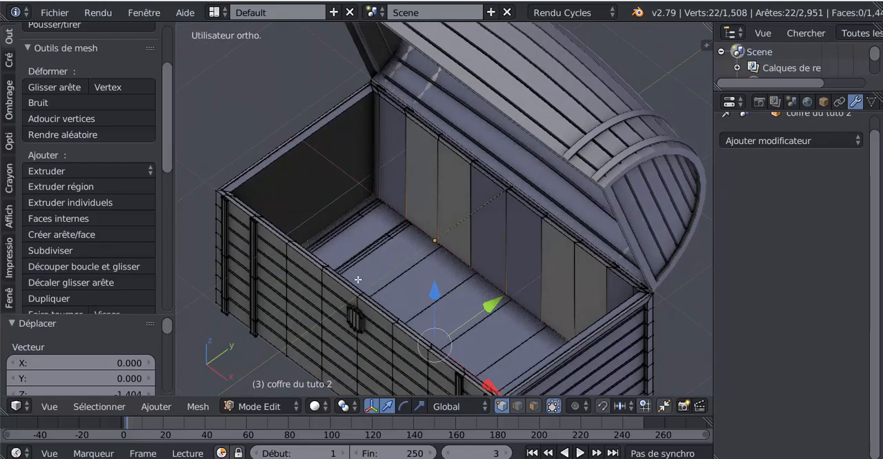
{"action": "left_click", "coordinate": [342, 213], "text": "shift"}
{"action": "middle_click_drag", "start_coordinate": [427, 299], "coordinate": [523, 258]}
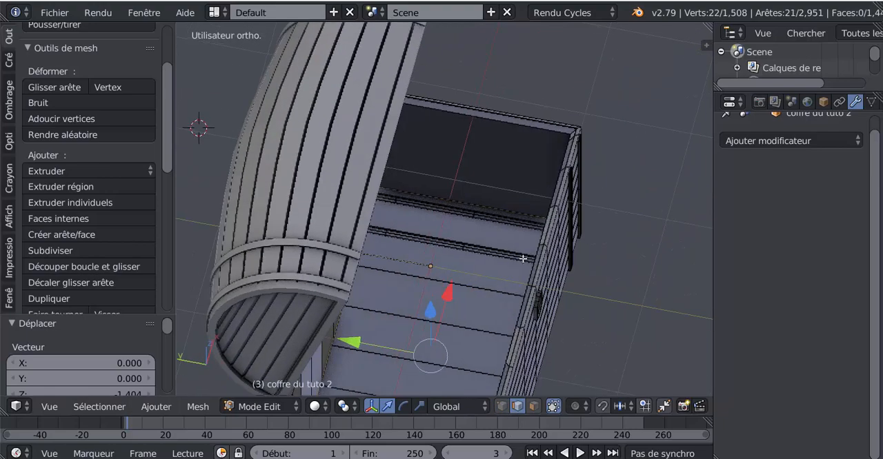
{"action": "middle_click_drag", "start_coordinate": [442, 296], "coordinate": [322, 298]}
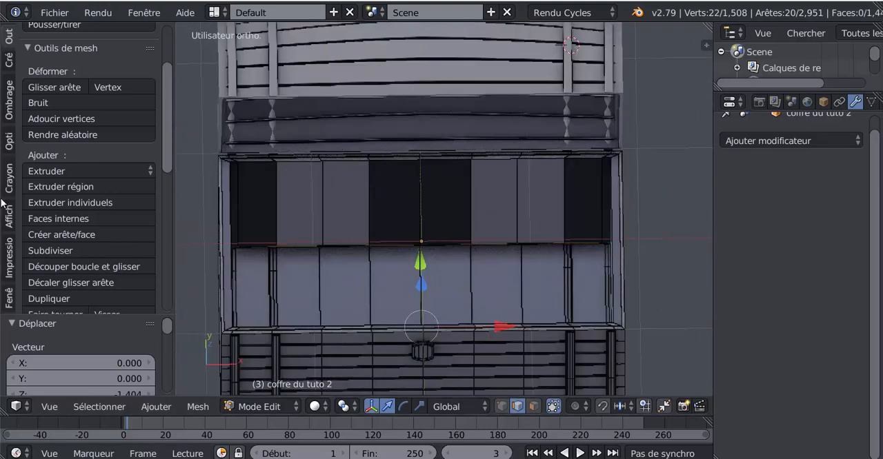
{"action": "left_click_drag", "start_coordinate": [166, 150], "coordinate": [168, 305]}
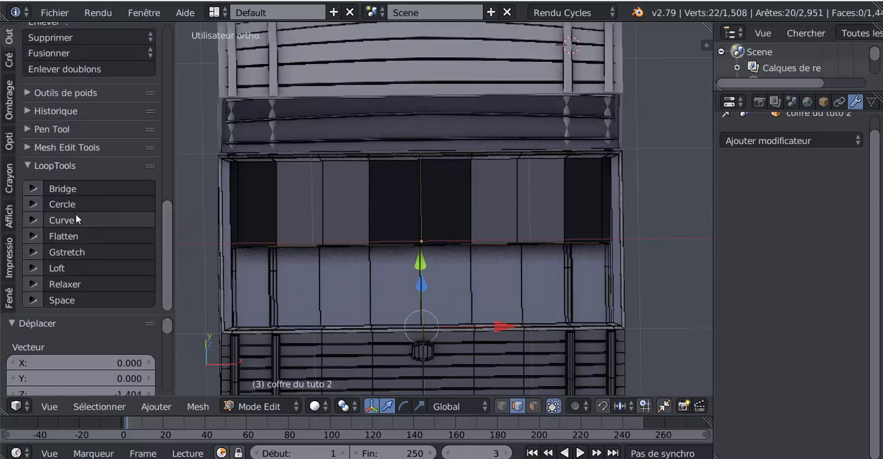
{"action": "left_click", "coordinate": [81, 189]}
In face selection, select the four dark faces of the back inner wall and six of the front one, and flip their normals.
{"action": "middle_click_drag", "start_coordinate": [503, 258], "coordinate": [557, 258]}
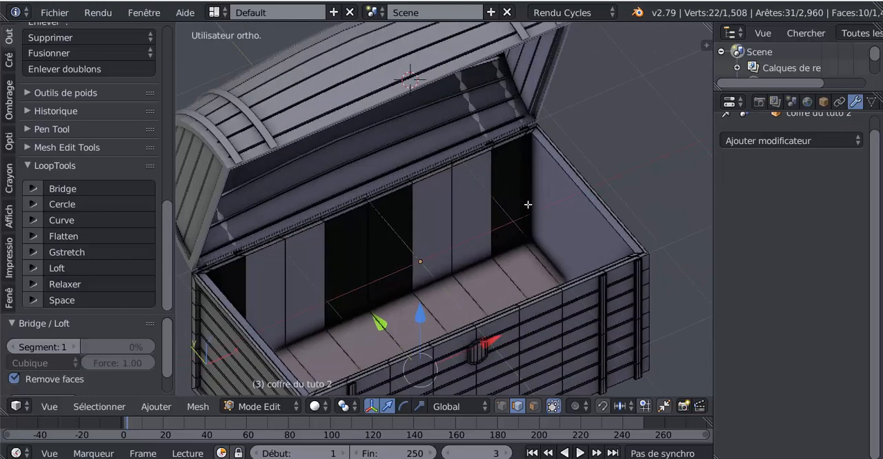
{"action": "left_click", "coordinate": [533, 407]}
{"action": "right_click", "coordinate": [522, 243]}
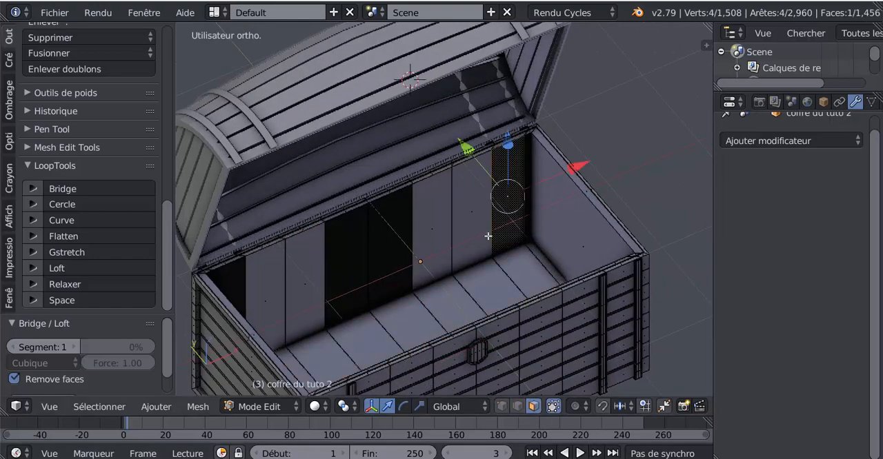
{"action": "right_click", "coordinate": [397, 241], "text": "shift"}
{"action": "right_click", "coordinate": [335, 268], "text": "shift"}
{"action": "right_click", "coordinate": [236, 298], "text": "shift"}
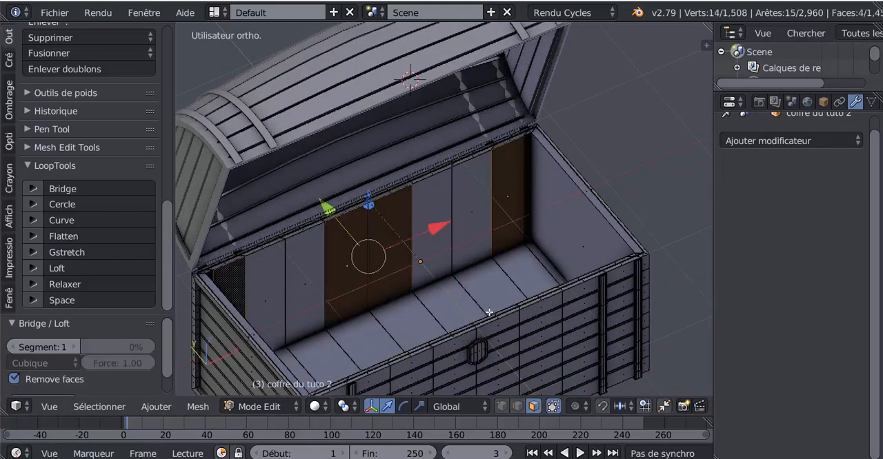
{"action": "middle_click_drag", "start_coordinate": [488, 312], "coordinate": [321, 322]}
{"action": "right_click", "coordinate": [321, 318], "text": "shift"}
{"action": "right_click", "coordinate": [308, 328], "text": "shift"}
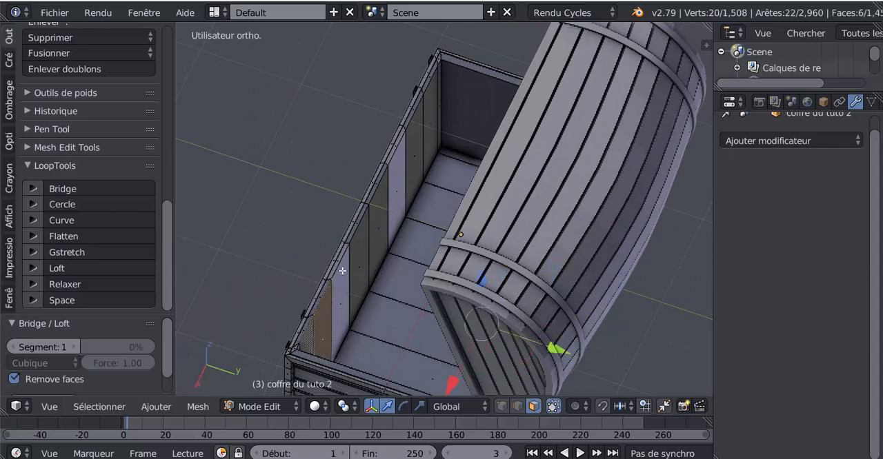
{"action": "right_click", "coordinate": [361, 253], "text": "shift"}
{"action": "right_click", "coordinate": [382, 207], "text": "shift"}
{"action": "right_click", "coordinate": [414, 158], "text": "shift"}
{"action": "right_click", "coordinate": [427, 118], "text": "shift"}
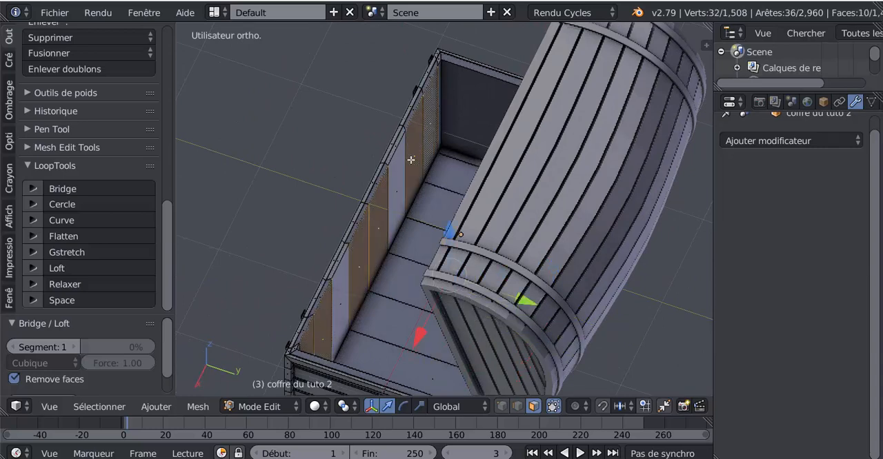
{"action": "left_click", "coordinate": [14, 87]}
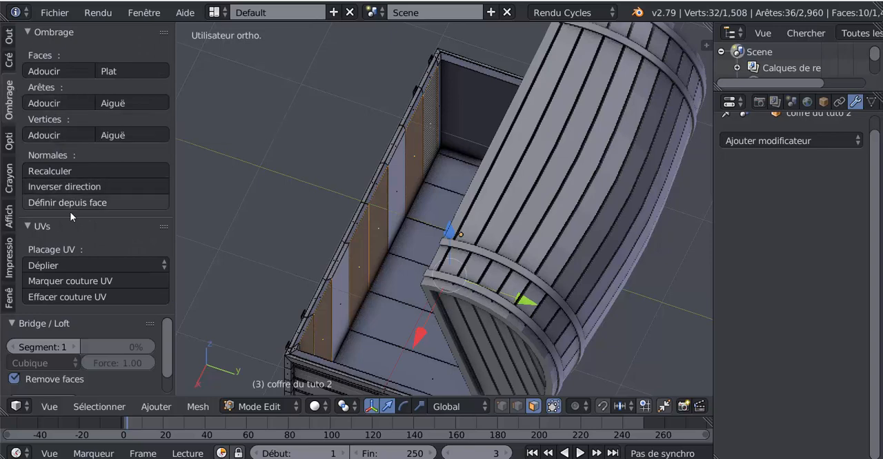
{"action": "left_click", "coordinate": [58, 188]}
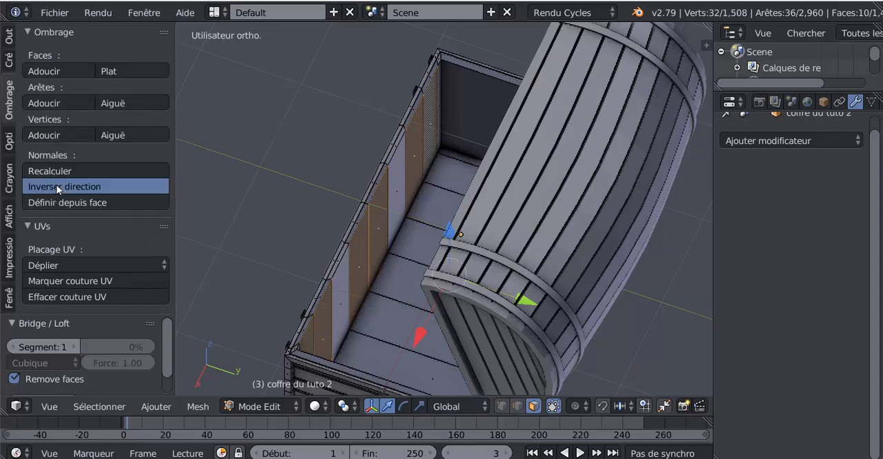
{"action": "scroll", "coordinate": [222, 234], "scroll_direction": "down", "scroll_amount": 2}
{"action": "key", "text": "Tab"}
Select the two narrow corner faces at opposite ends of the base's inner lining, flip their normals, and return to Object Mode.
{"action": "middle_click_drag", "start_coordinate": [308, 289], "coordinate": [477, 264]}
{"action": "scroll", "coordinate": [496, 265], "scroll_direction": "up", "scroll_amount": 4}
{"action": "key", "text": "Tab"}
{"action": "key", "text": "Tab"}
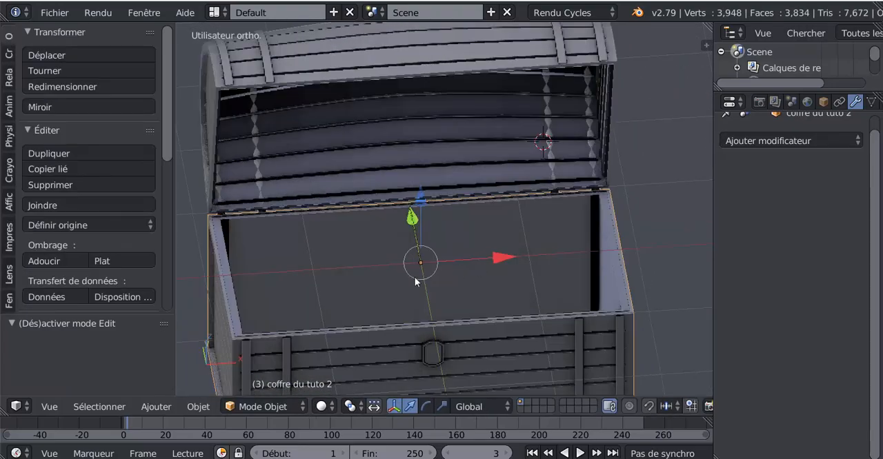
{"action": "middle_click_drag", "start_coordinate": [414, 277], "coordinate": [506, 256]}
{"action": "key", "text": "Tab"}
{"action": "right_click", "coordinate": [311, 208]}
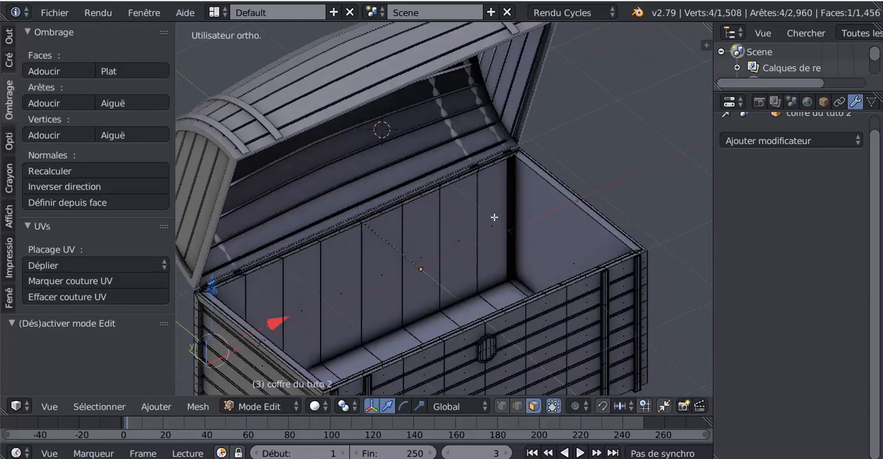
{"action": "right_click", "coordinate": [512, 210], "text": "shift"}
{"action": "middle_click_drag", "start_coordinate": [524, 227], "coordinate": [428, 211]}
{"action": "middle_click_drag", "start_coordinate": [432, 241], "coordinate": [605, 235]}
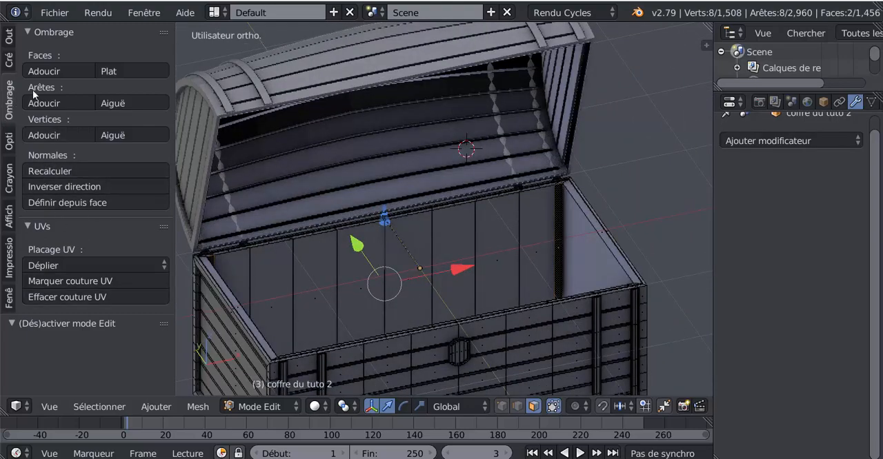
{"action": "left_click", "coordinate": [59, 186]}
{"action": "key", "text": "Tab"}
{"action": "scroll", "coordinate": [400, 252], "scroll_direction": "down", "scroll_amount": 5}
{"action": "key", "text": "Tab"}
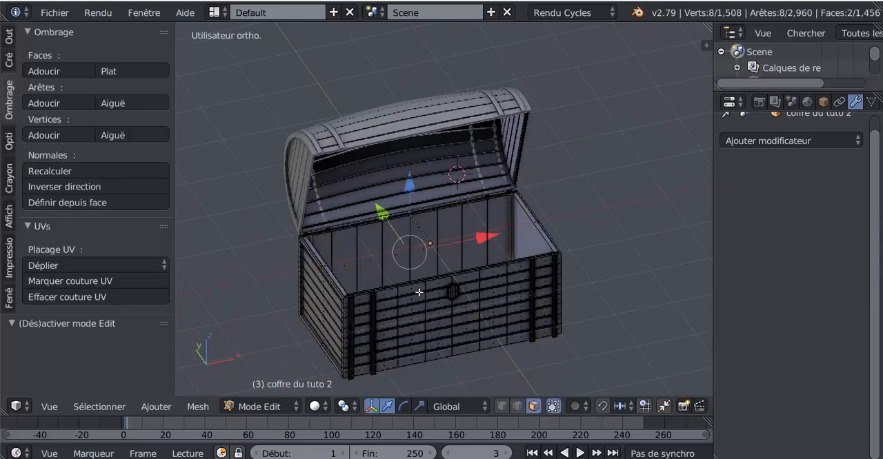
{"action": "middle_click_drag", "start_coordinate": [468, 303], "coordinate": [497, 324]}
{"action": "key", "text": "Tab"}
Examine the opened chest from several sides, checking the inner lining, the lid and the outer planks.
{"action": "middle_click_drag", "start_coordinate": [529, 349], "coordinate": [447, 296]}
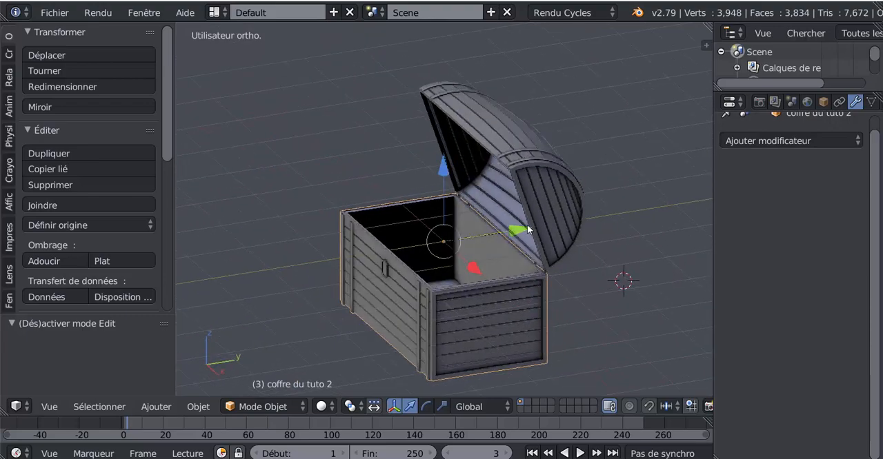
{"action": "middle_click_drag", "start_coordinate": [493, 282], "coordinate": [532, 201]}
{"action": "middle_click_drag", "start_coordinate": [549, 299], "coordinate": [496, 303]}
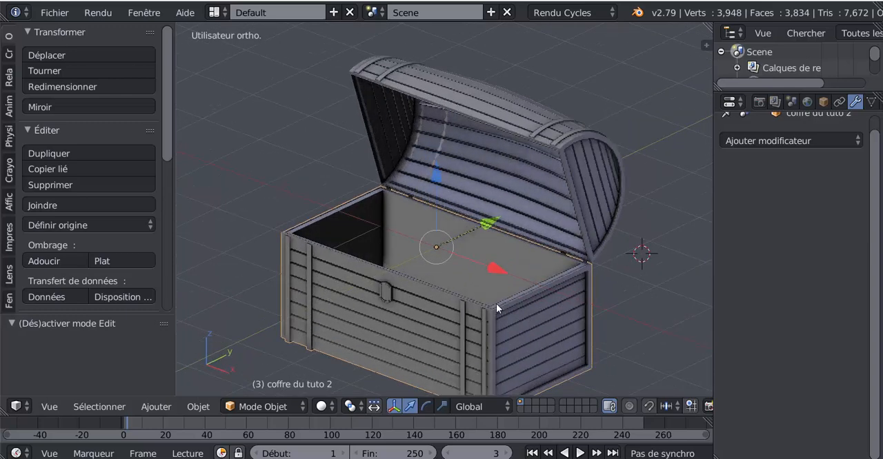
{"action": "scroll", "coordinate": [423, 324], "scroll_direction": "up", "scroll_amount": 1}
{"action": "middle_click_drag", "start_coordinate": [425, 329], "coordinate": [429, 305], "text": "shift"}
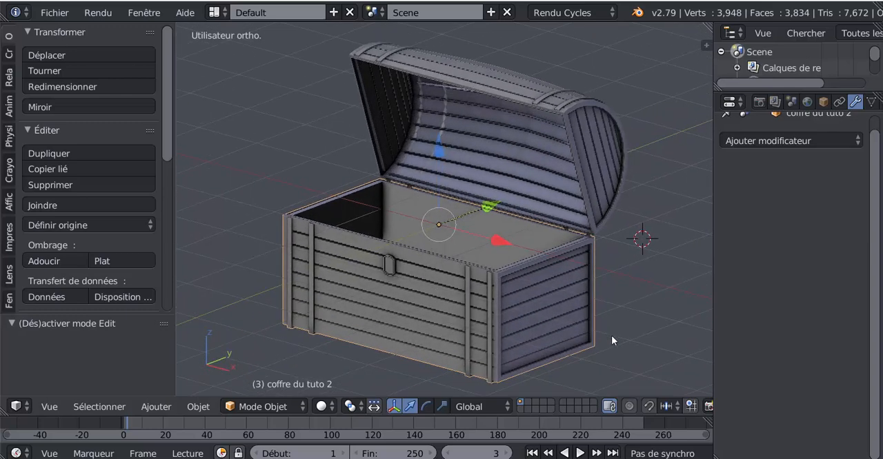
{"action": "middle_click_drag", "start_coordinate": [373, 356], "coordinate": [365, 338]}
{"action": "middle_click_drag", "start_coordinate": [598, 308], "coordinate": [580, 326]}
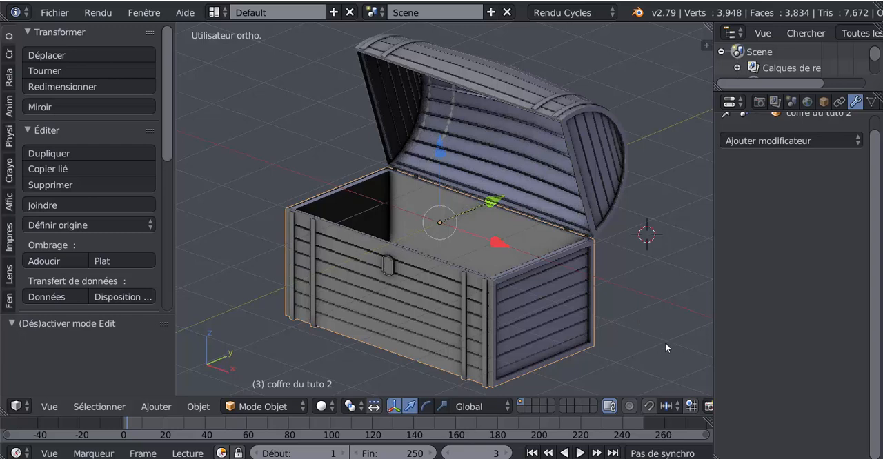
{"action": "middle_click_drag", "start_coordinate": [665, 343], "coordinate": [680, 341]}
{"action": "middle_click_drag", "start_coordinate": [502, 353], "coordinate": [599, 348]}
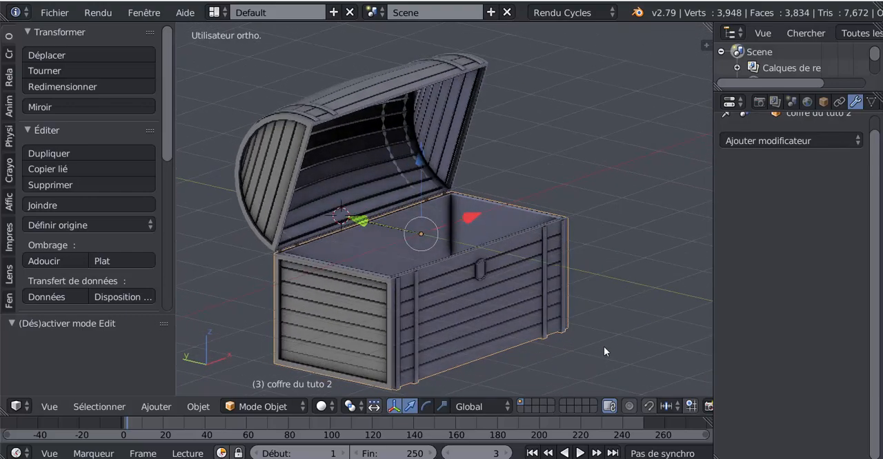